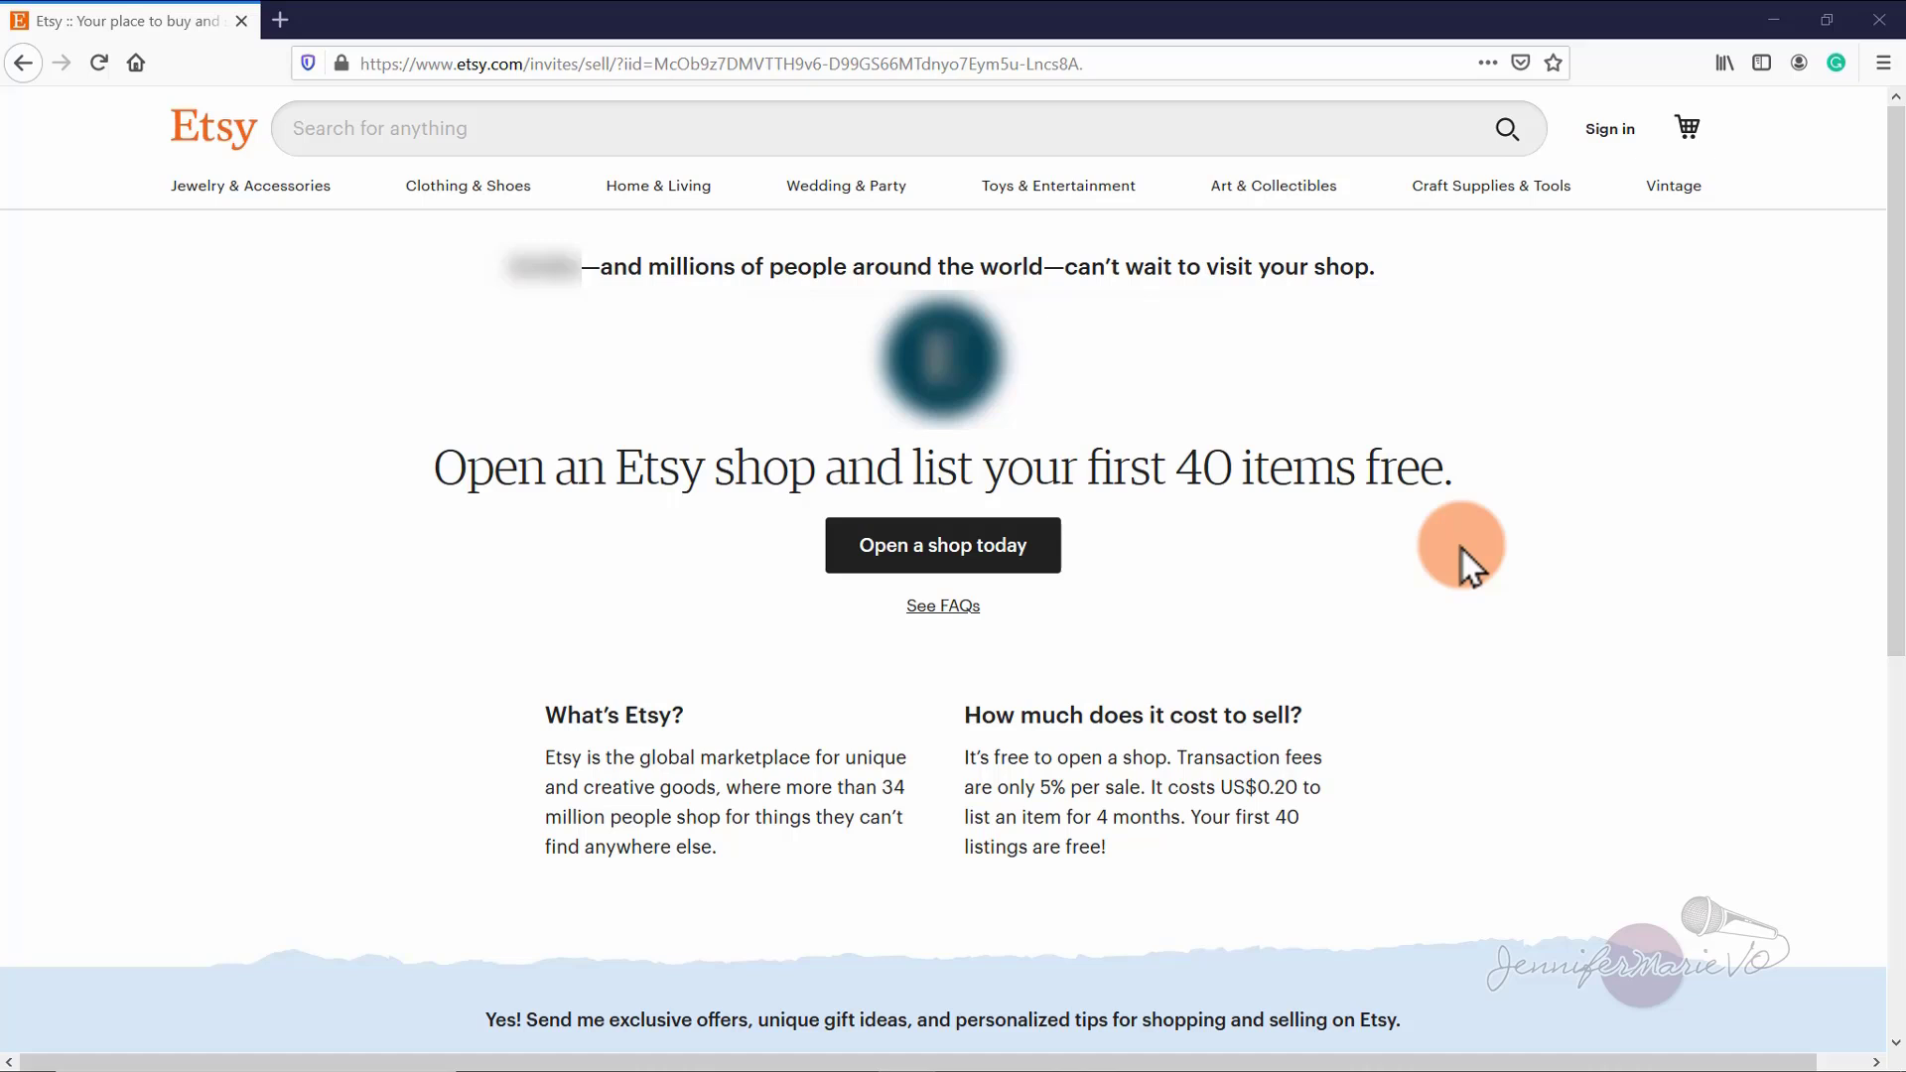
Step: Register a new Etsy account with an email address, first name and password
{"action": "left_click", "coordinate": [931, 561]}
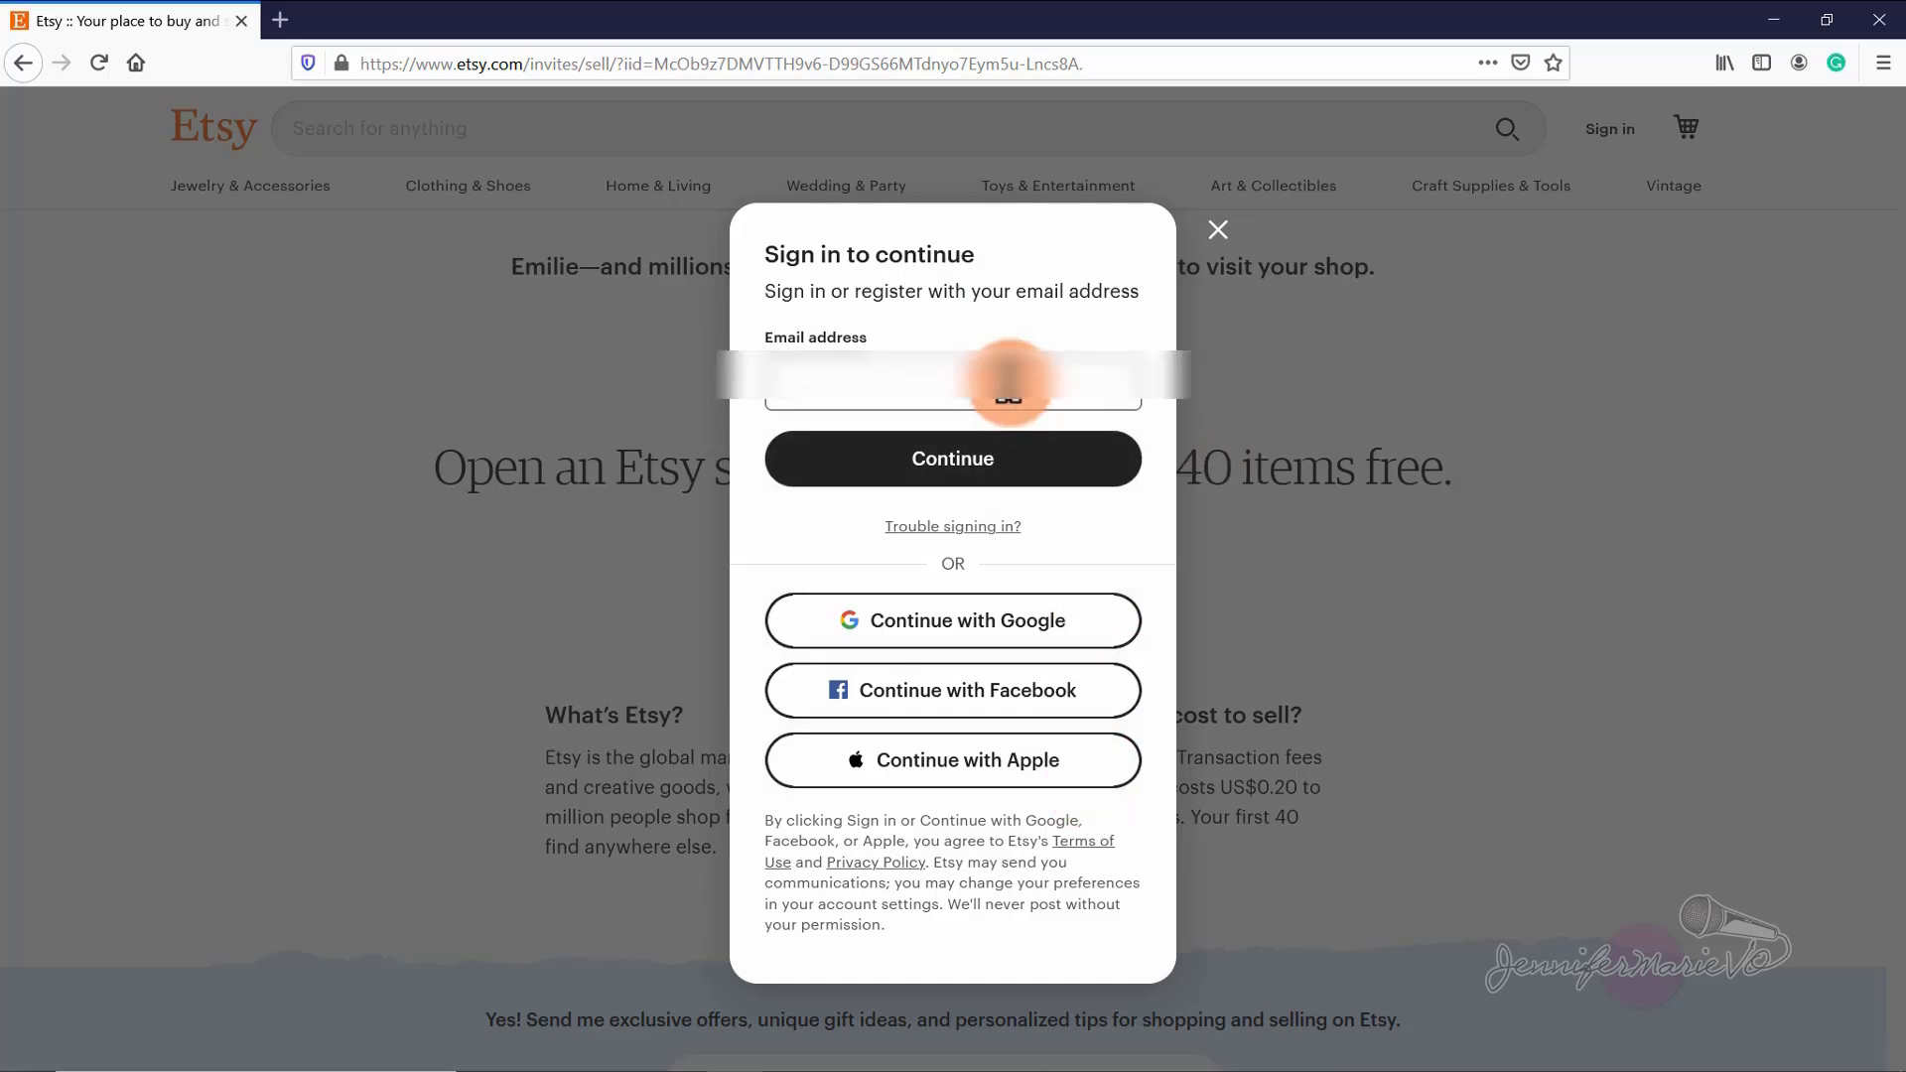
{"action": "type", "text": "........."}
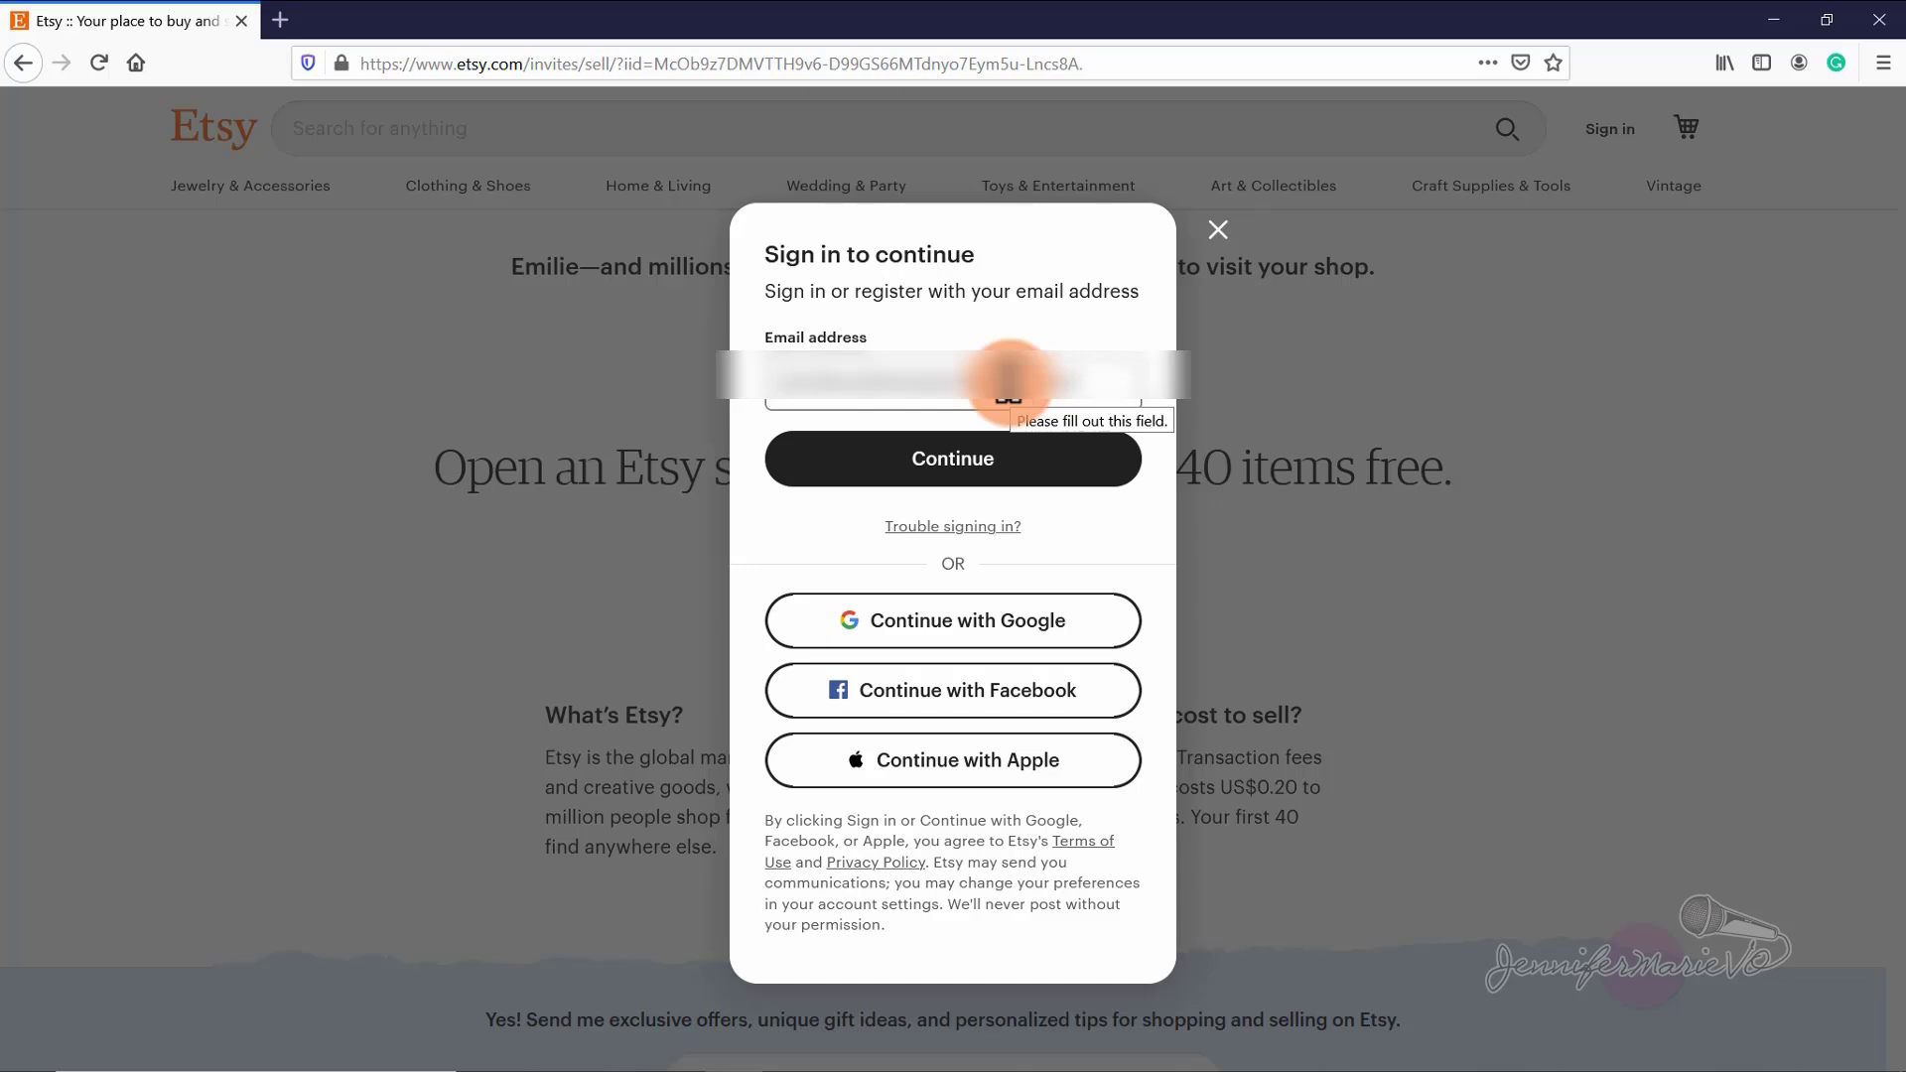
{"action": "type", "text": "..."}
{"action": "left_click", "coordinate": [1089, 467]}
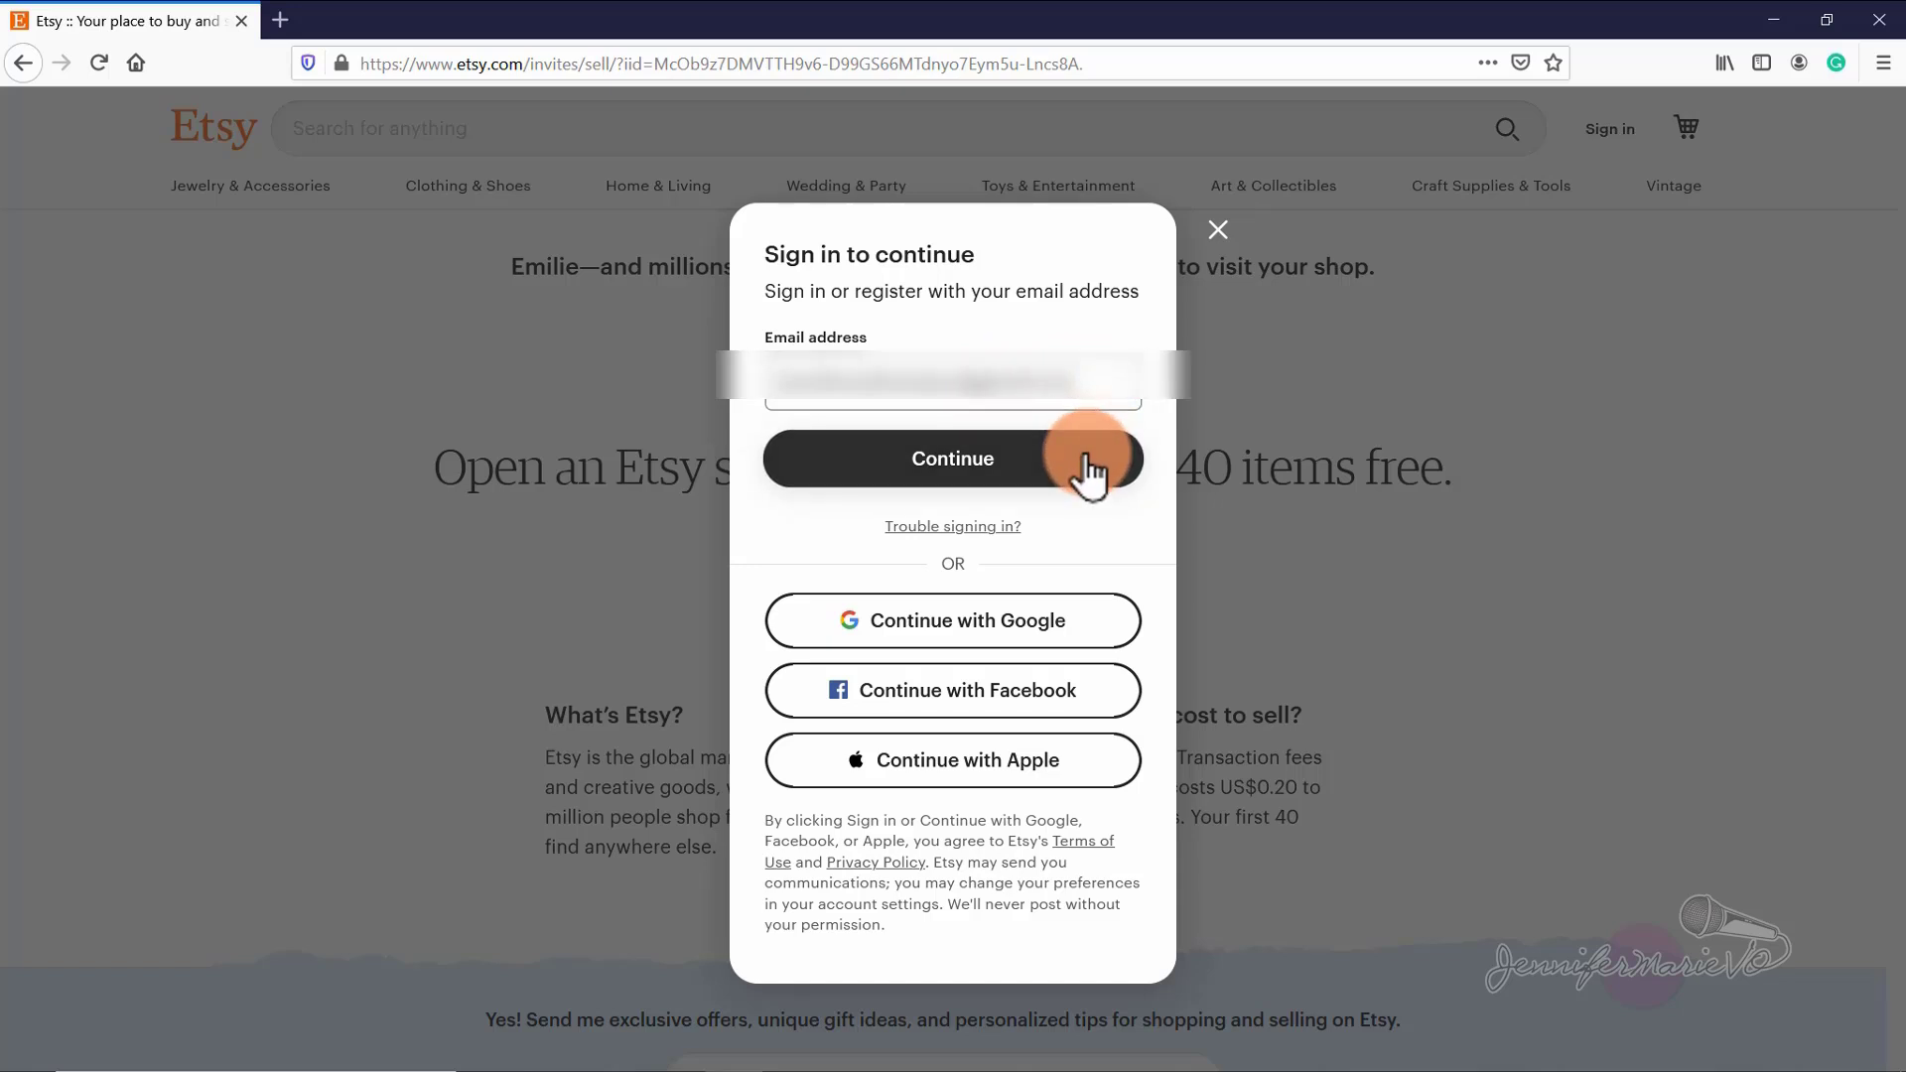
{"action": "type", "text": "Jennifer"}
{"action": "left_click", "coordinate": [969, 596]}
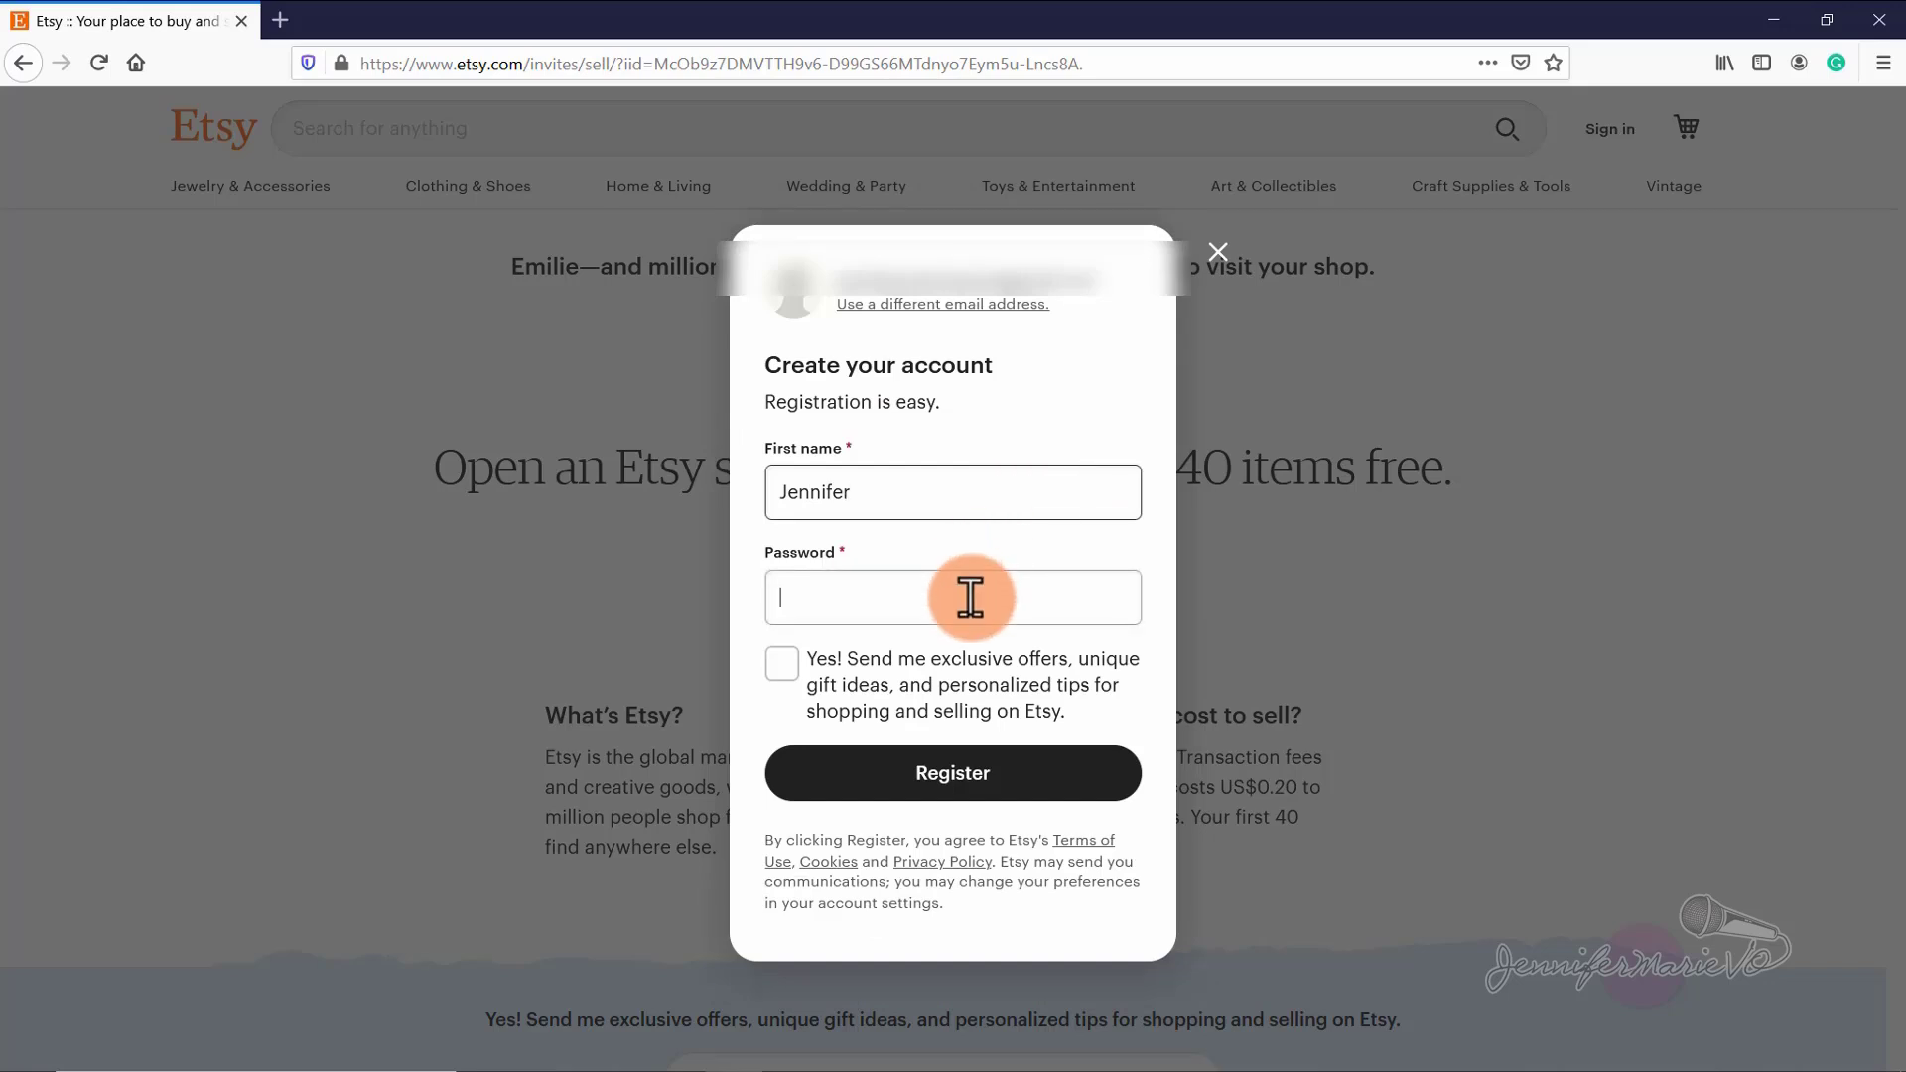
{"action": "left_click", "coordinate": [1060, 795]}
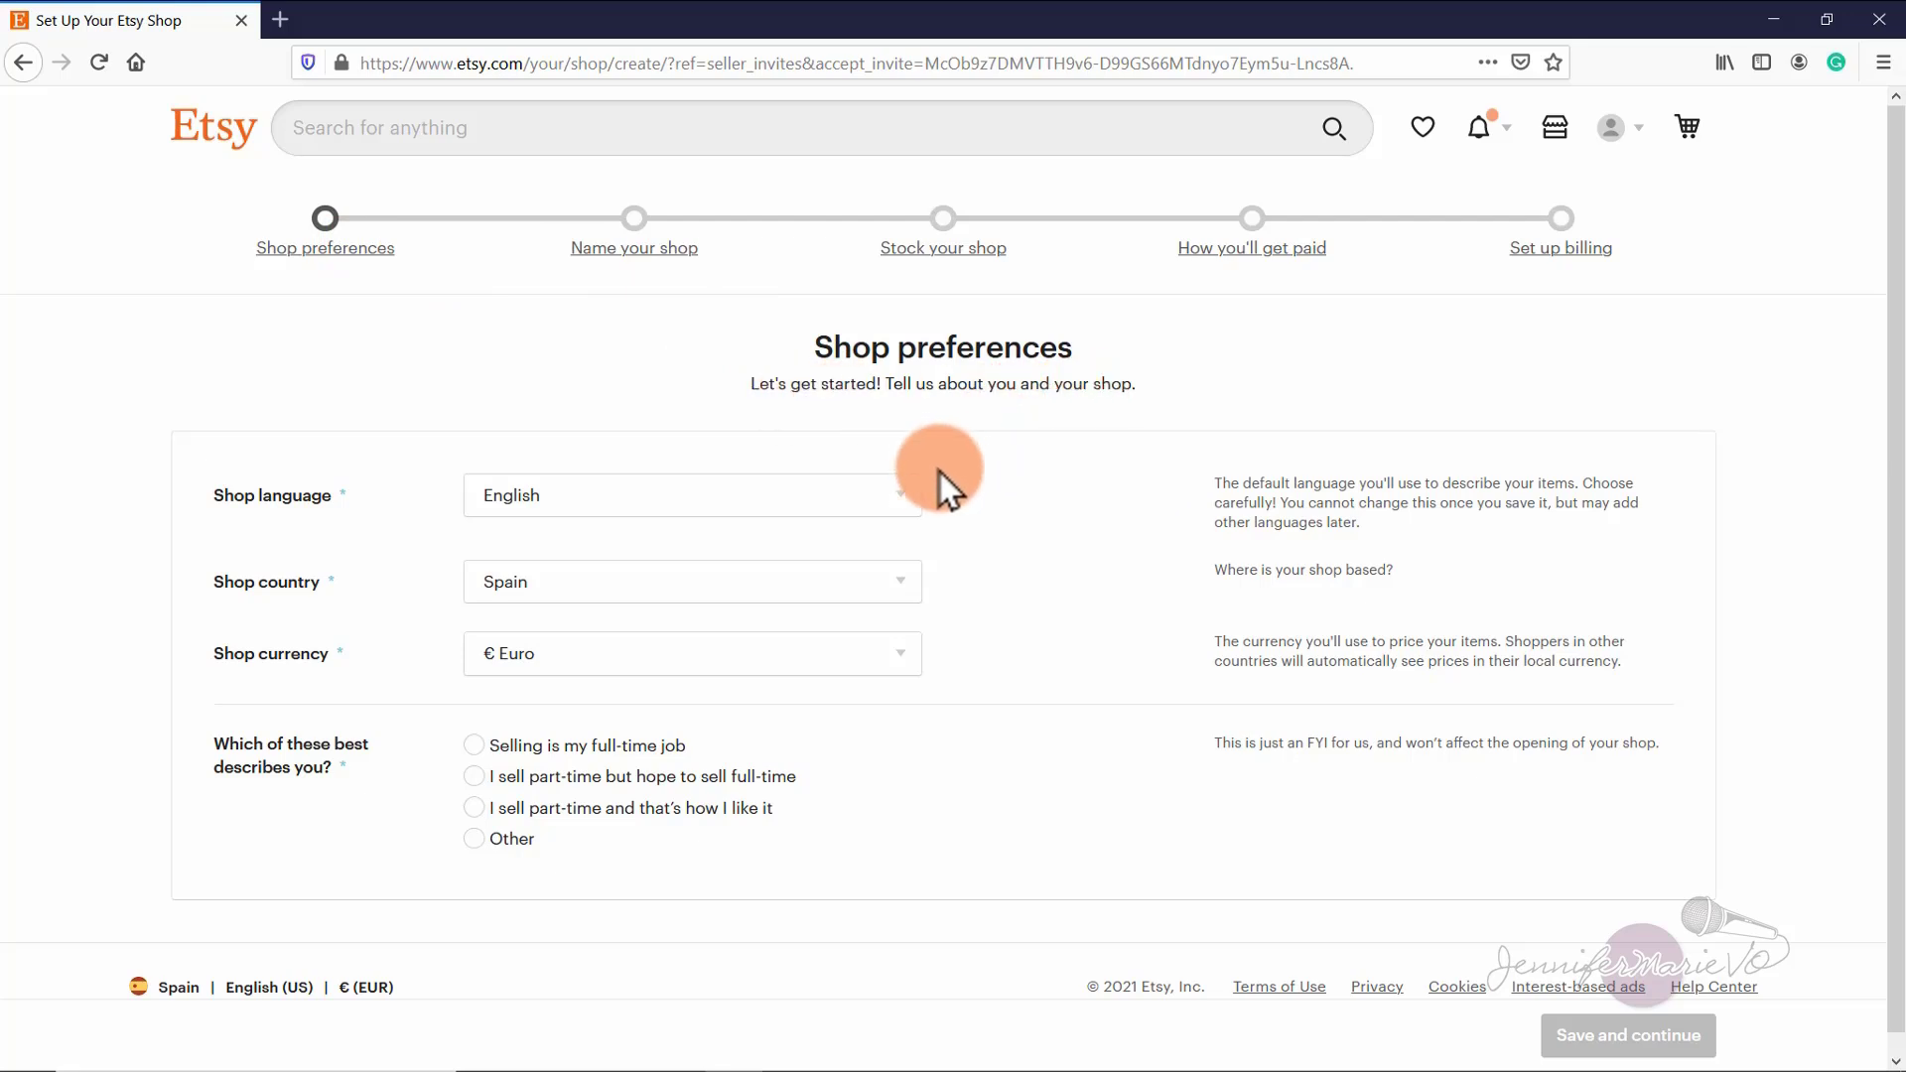
Step: Keep English as shop language and set the country to Canada with Canadian Dollar currency
{"action": "left_click", "coordinate": [893, 488]}
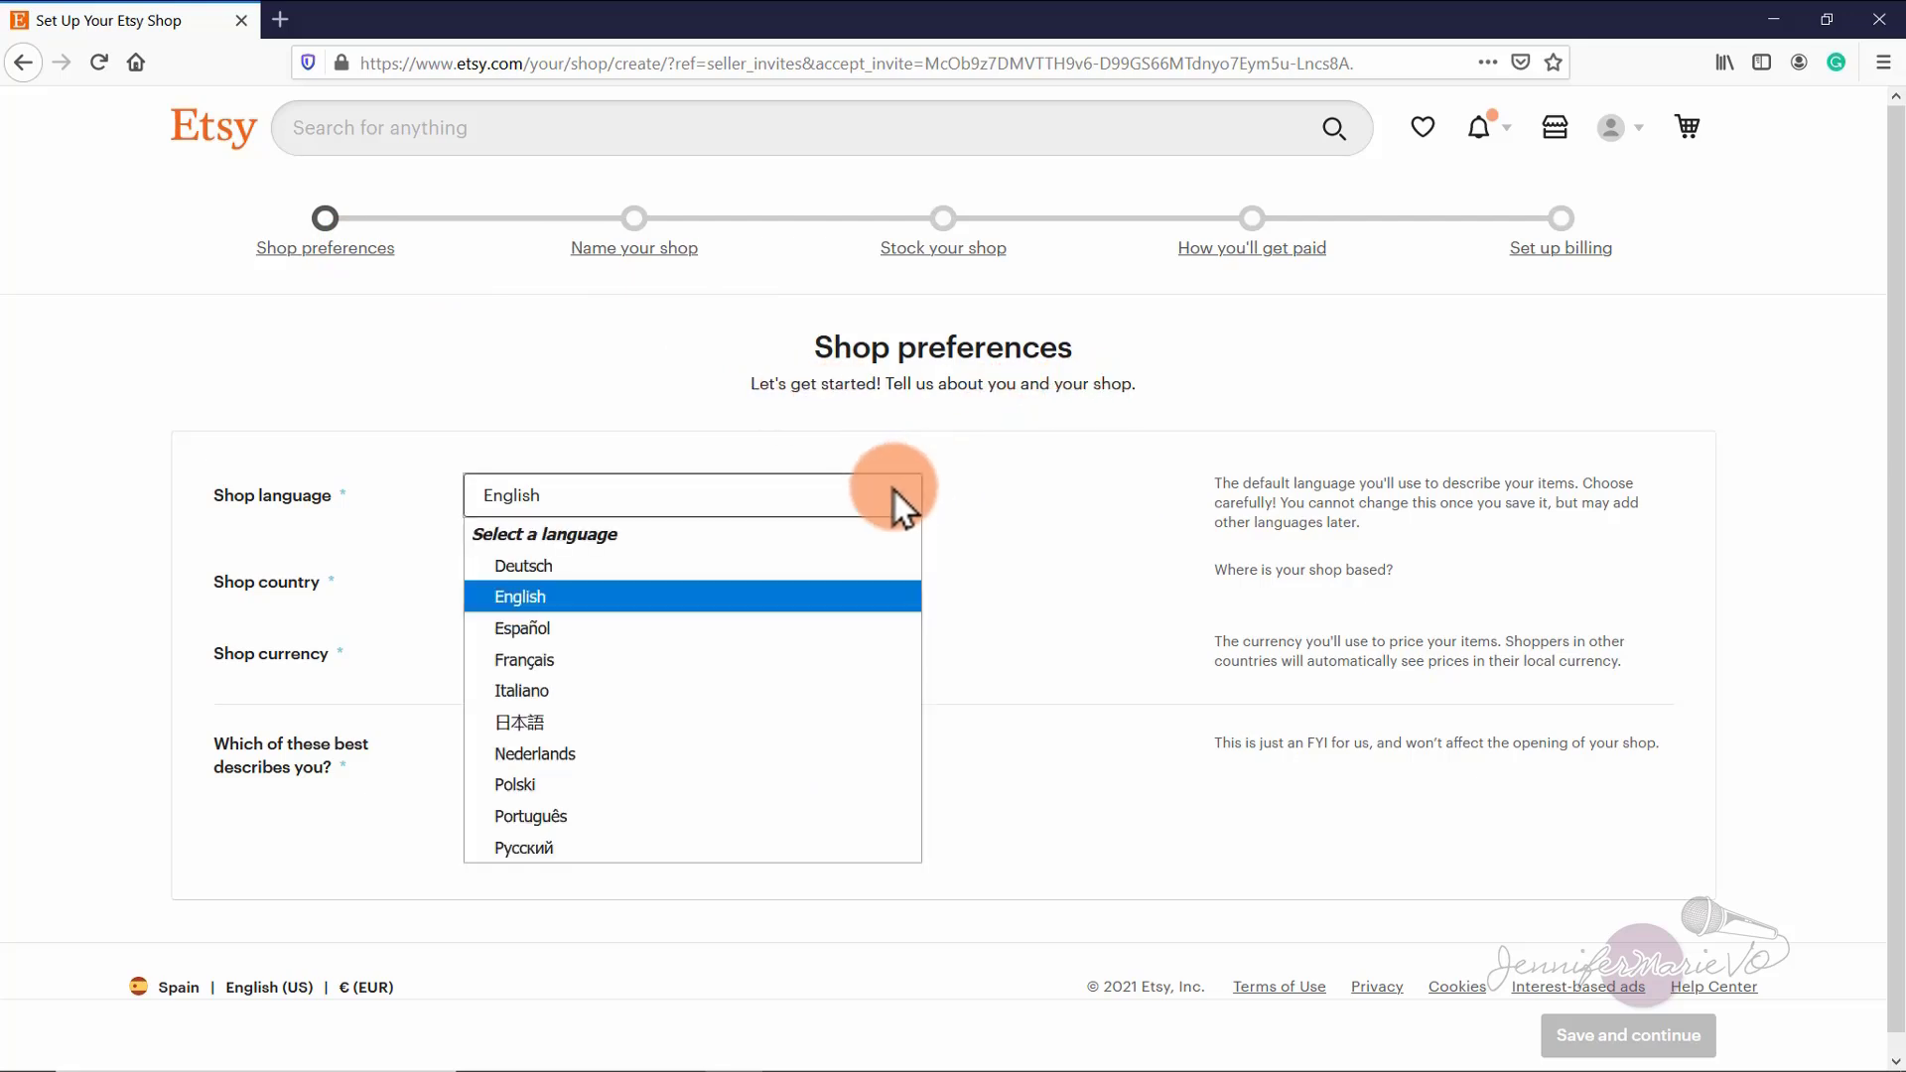
{"action": "left_click", "coordinate": [891, 486]}
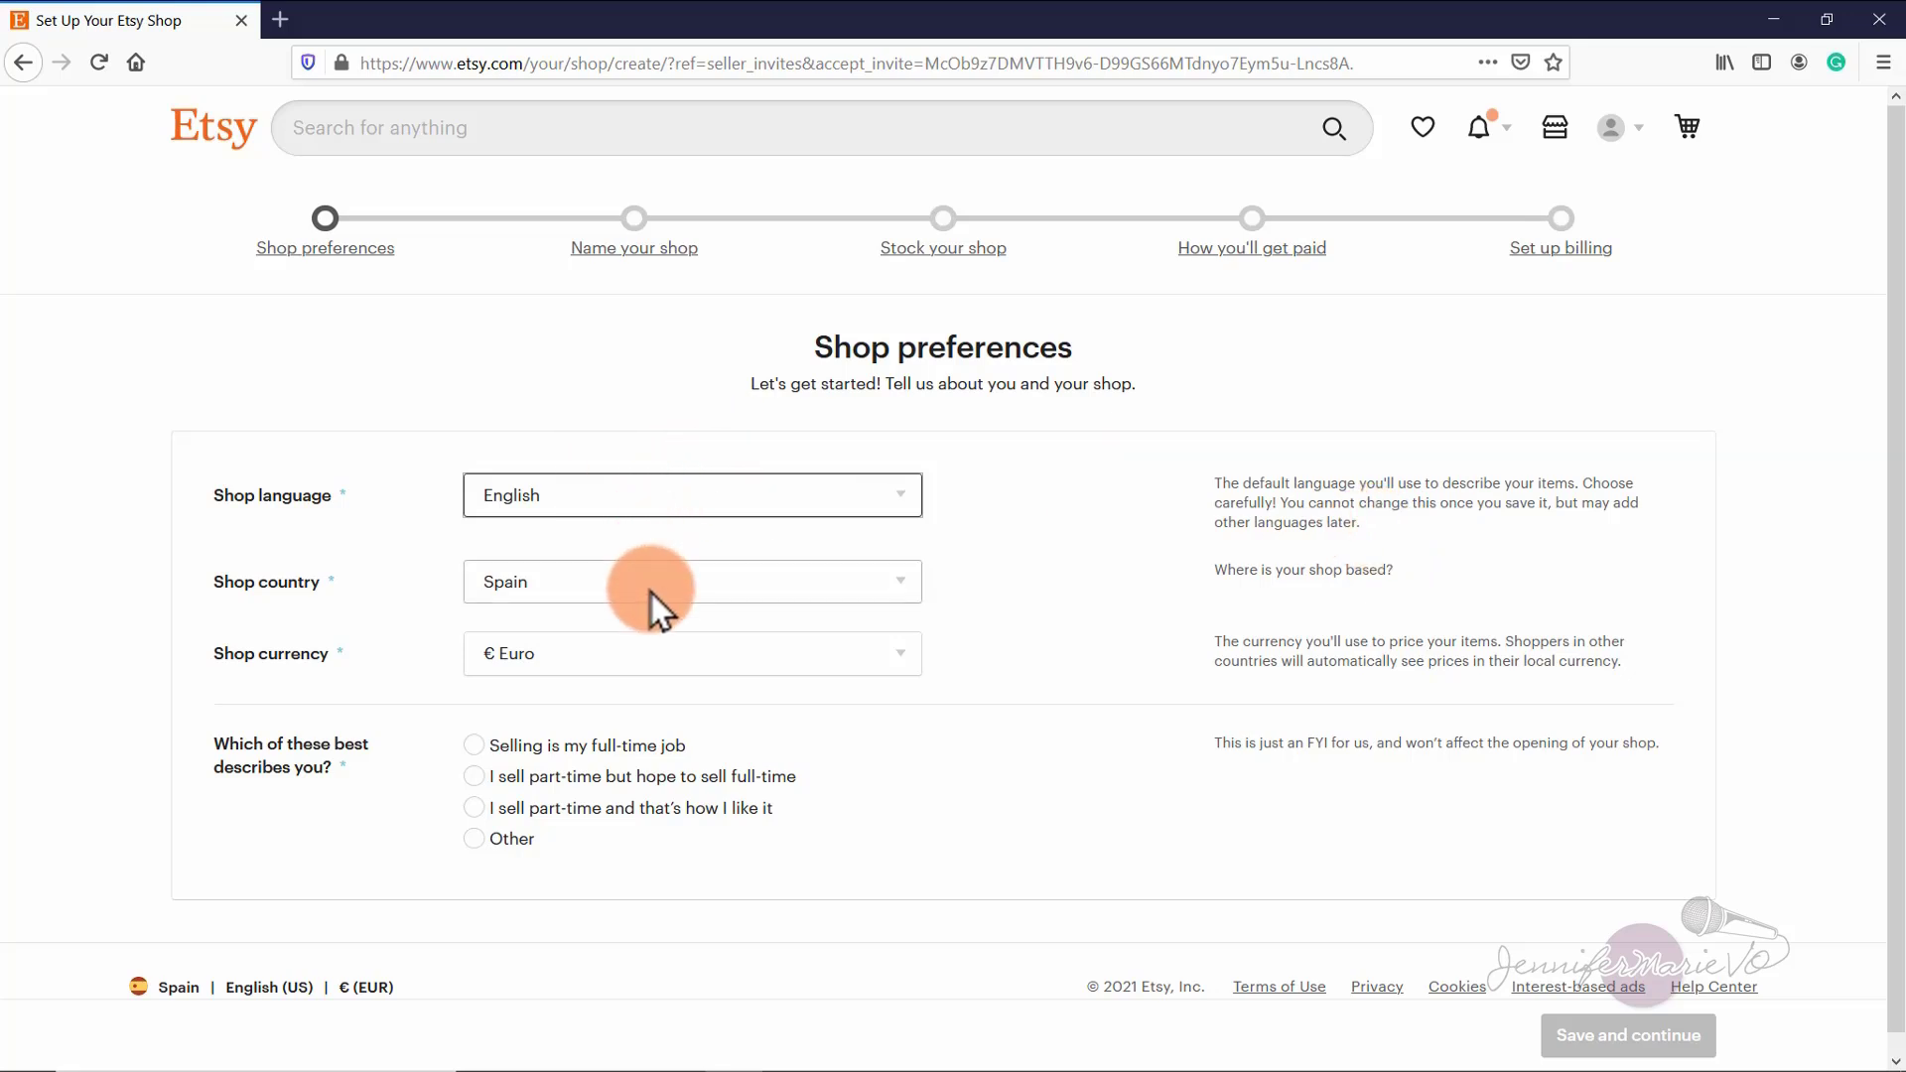
{"action": "left_click", "coordinate": [563, 586]}
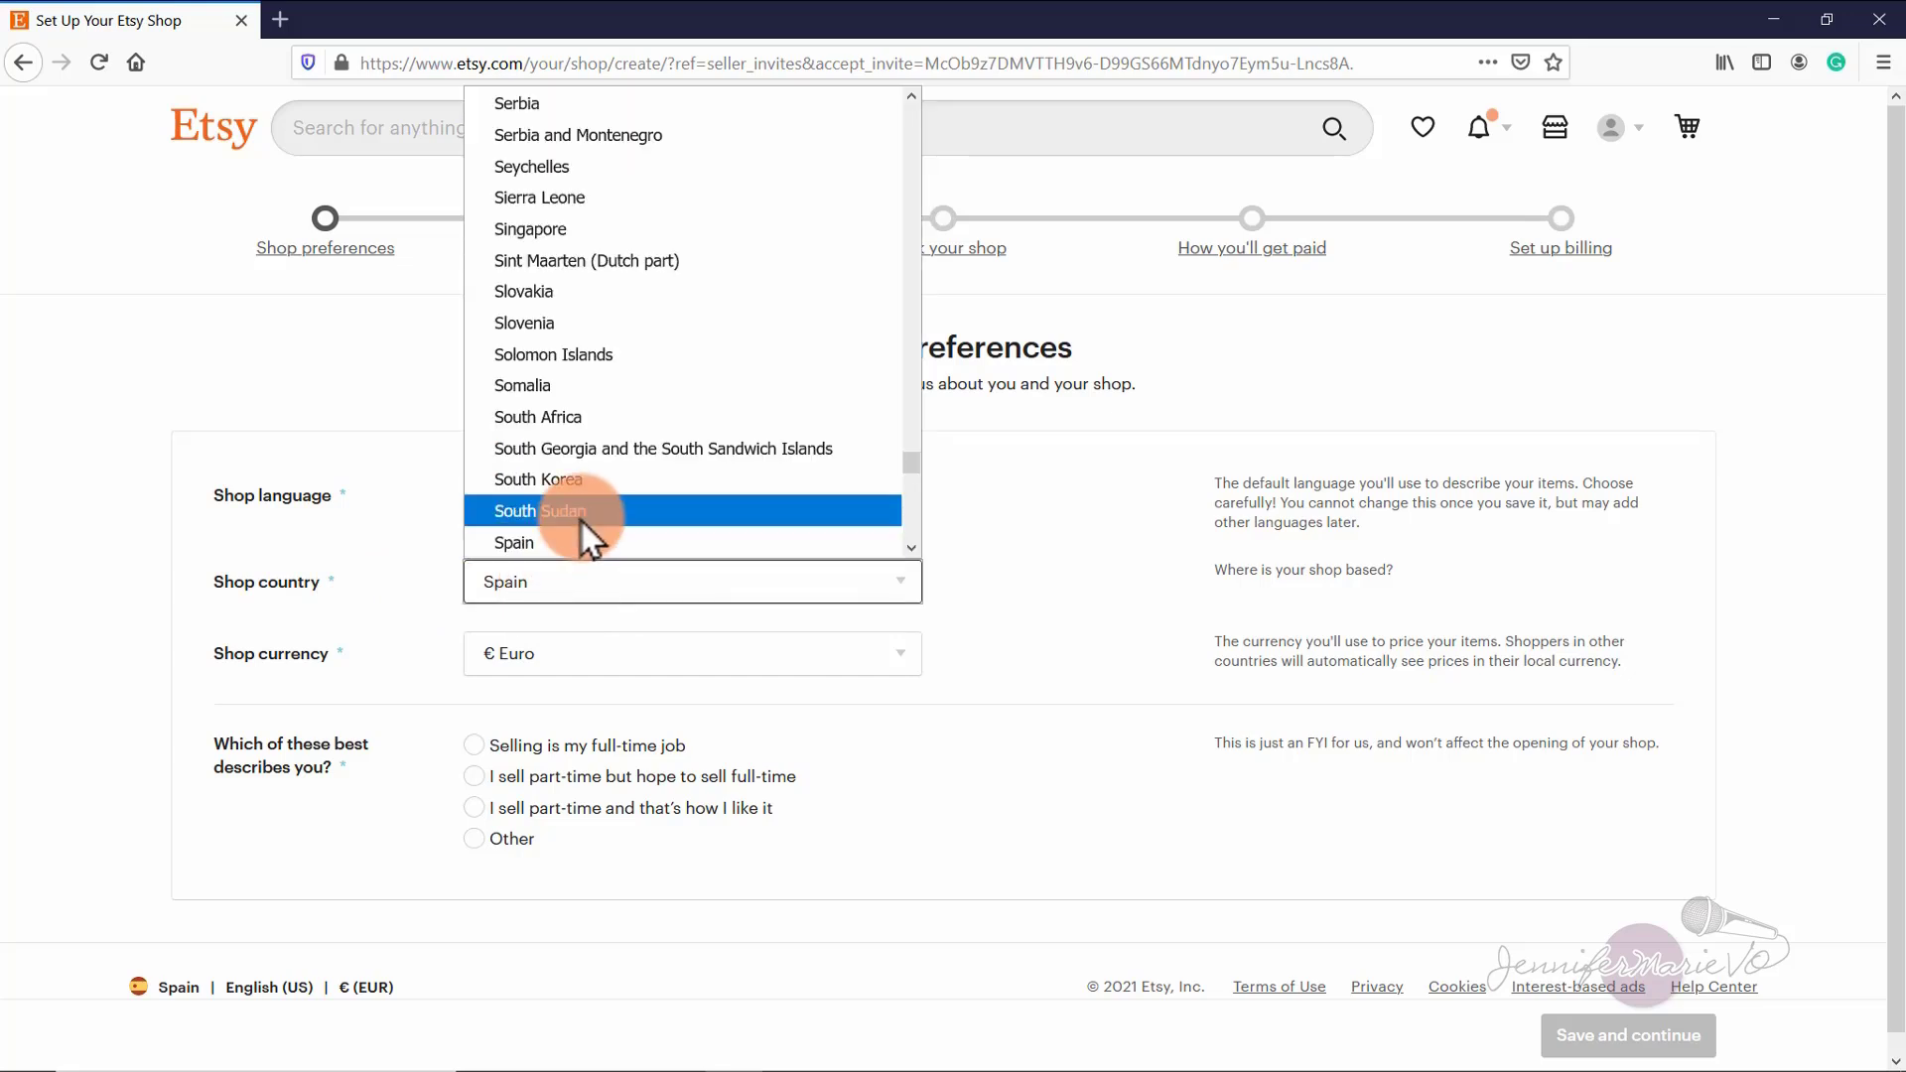
{"action": "key", "text": "c"}
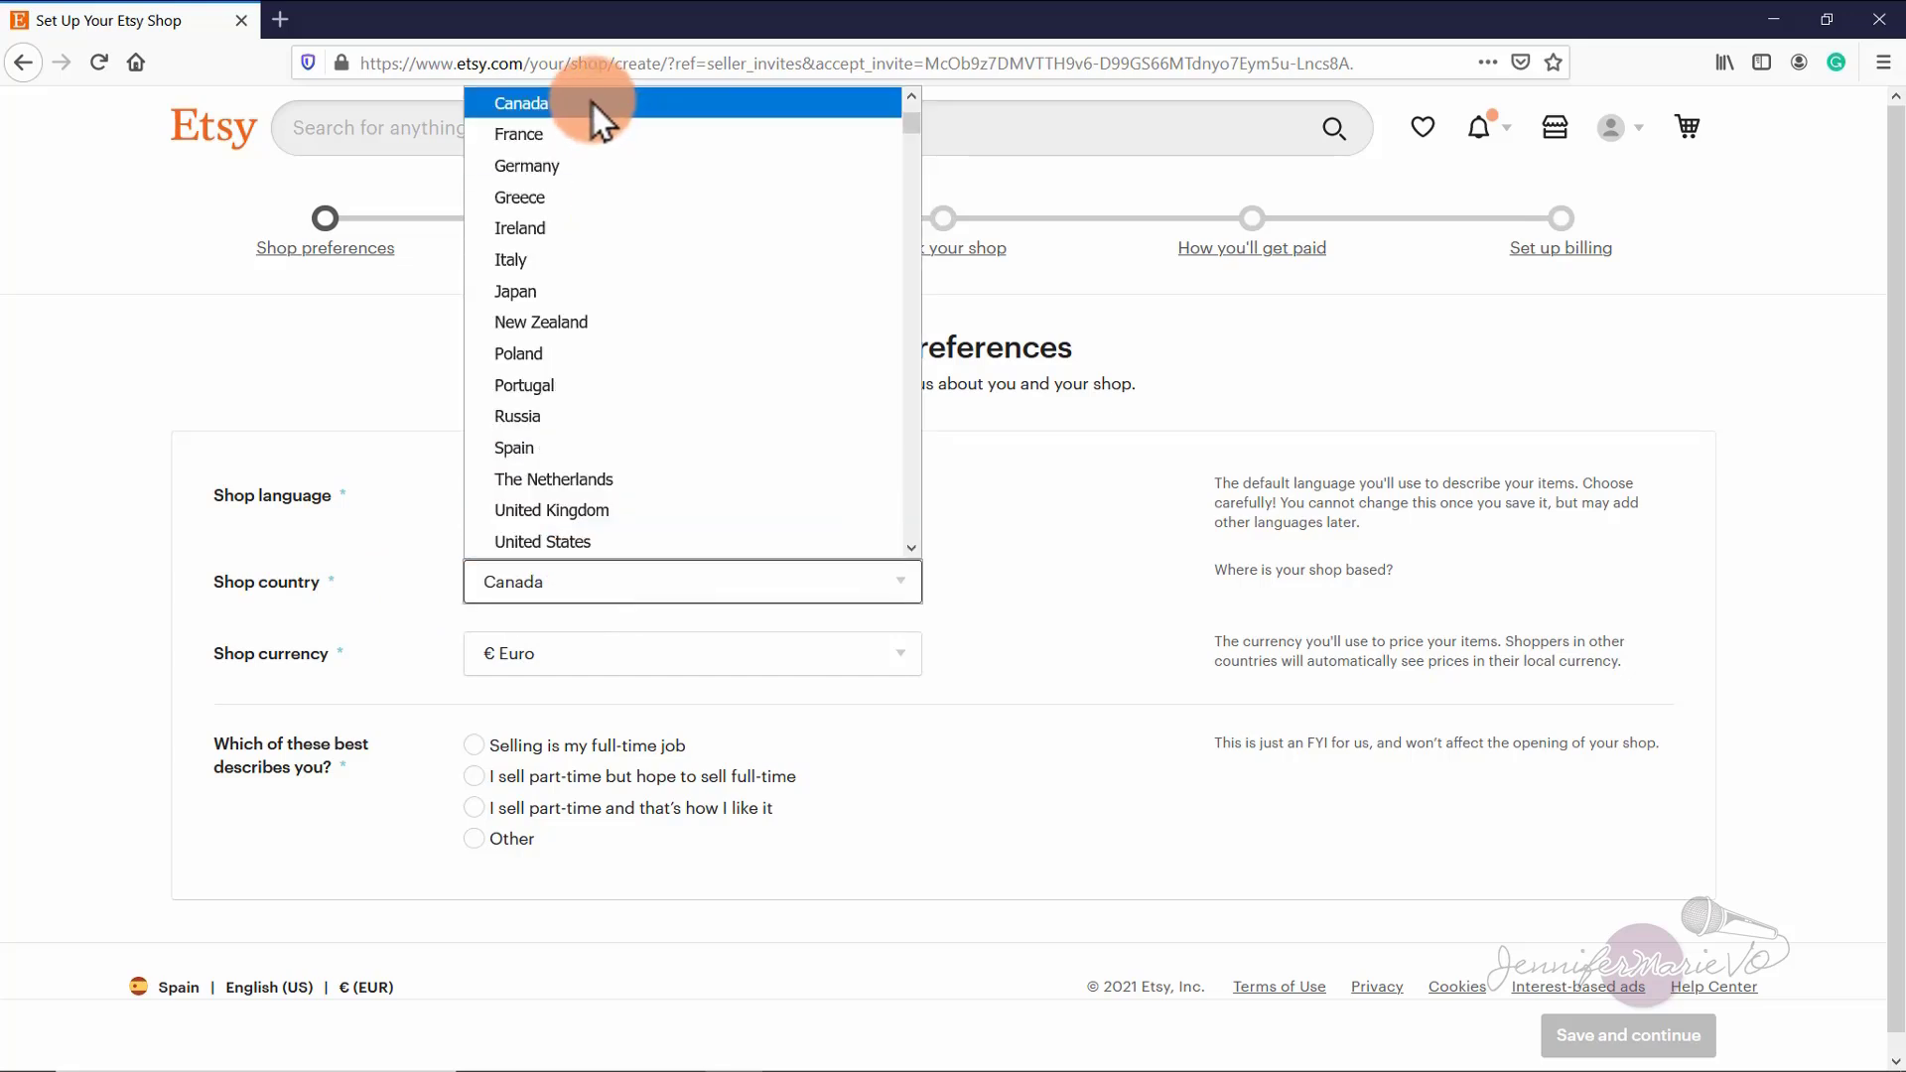
{"action": "left_click", "coordinate": [591, 101]}
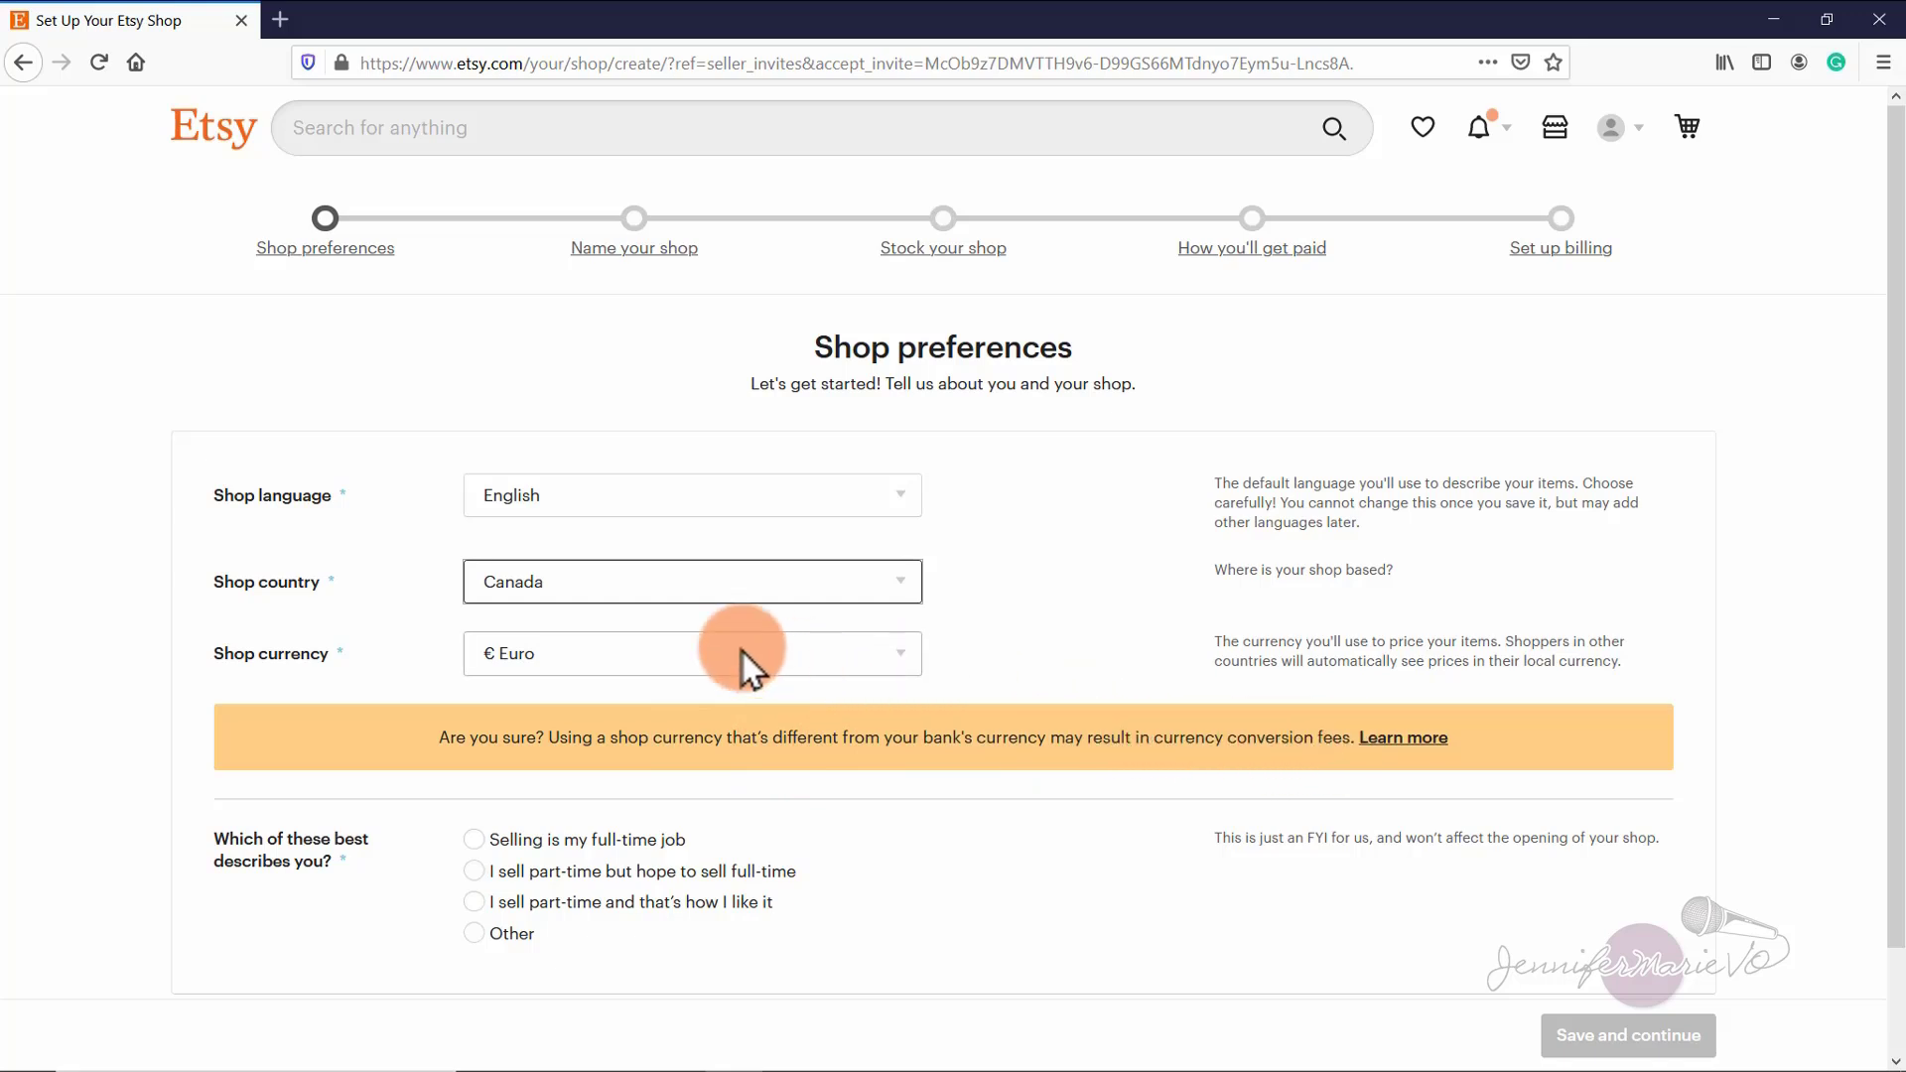
{"action": "left_click", "coordinate": [661, 653]}
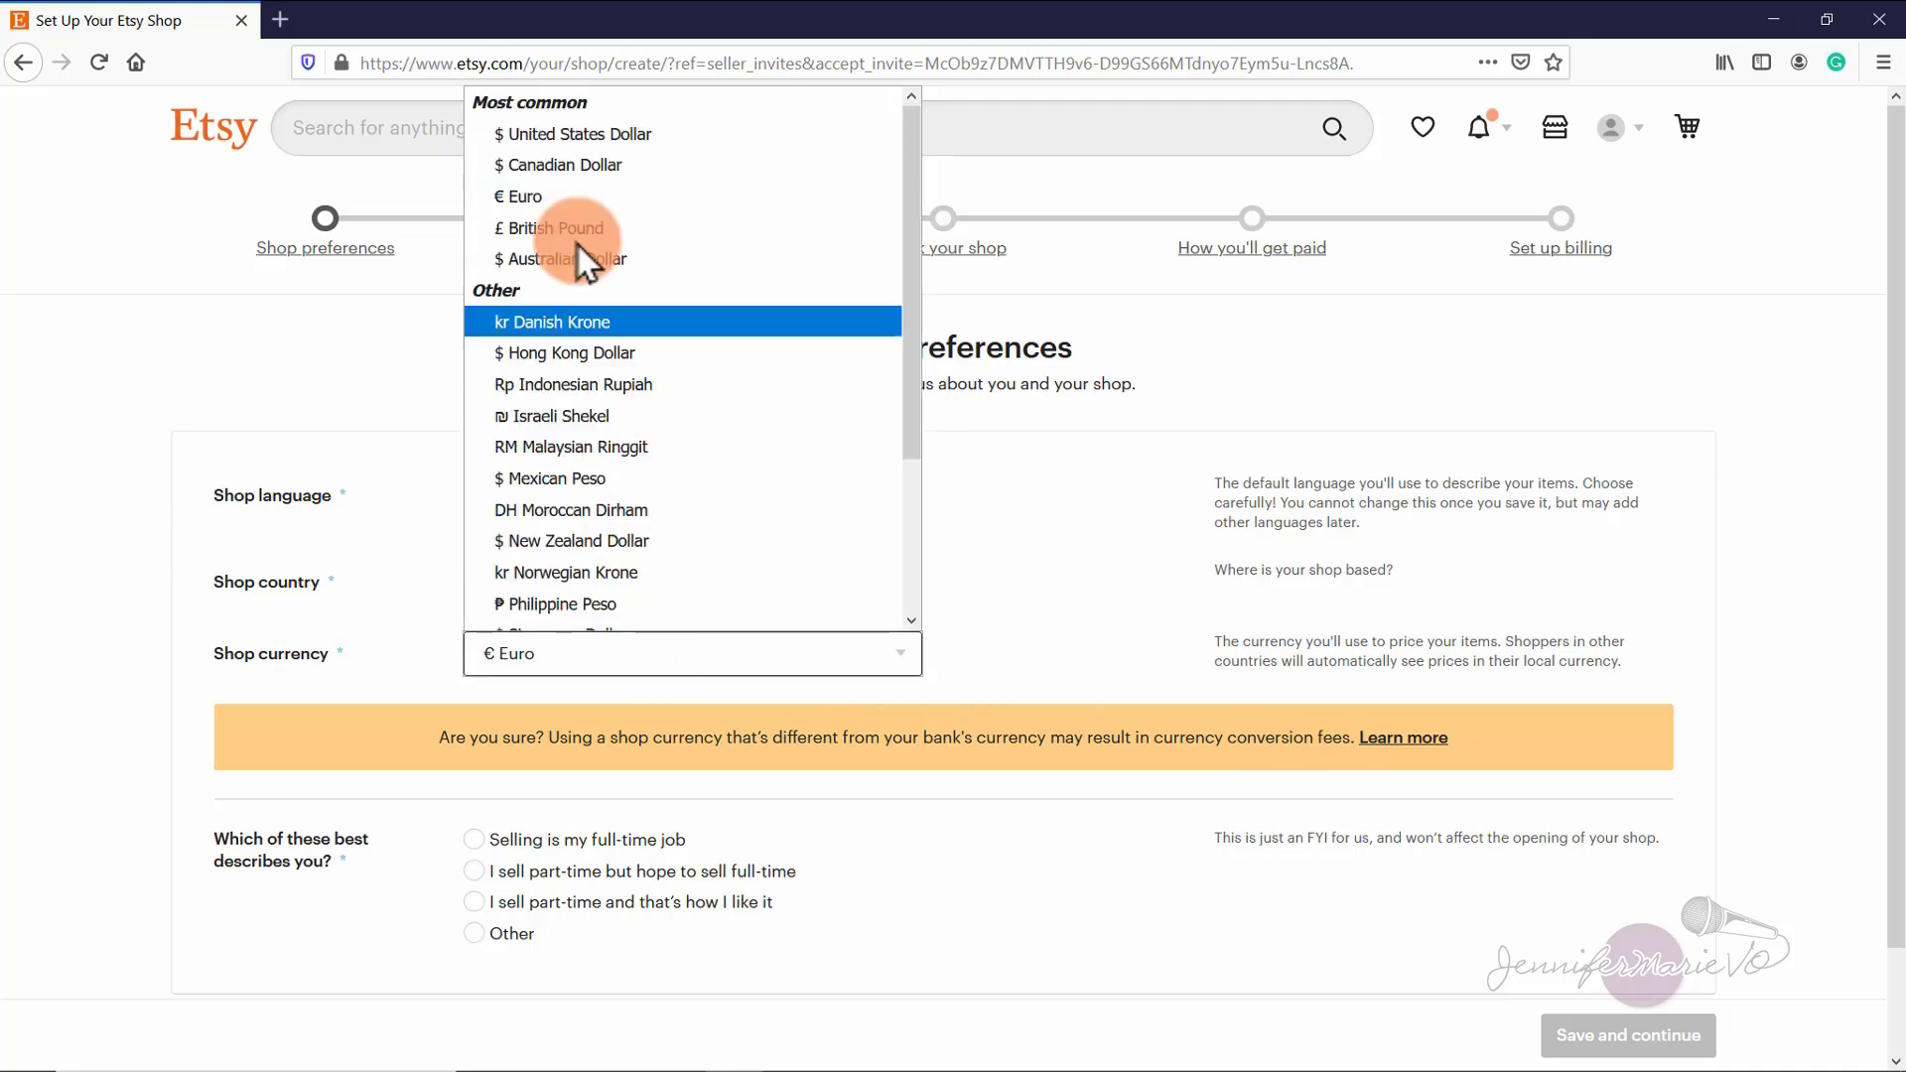
{"action": "left_click", "coordinate": [566, 164]}
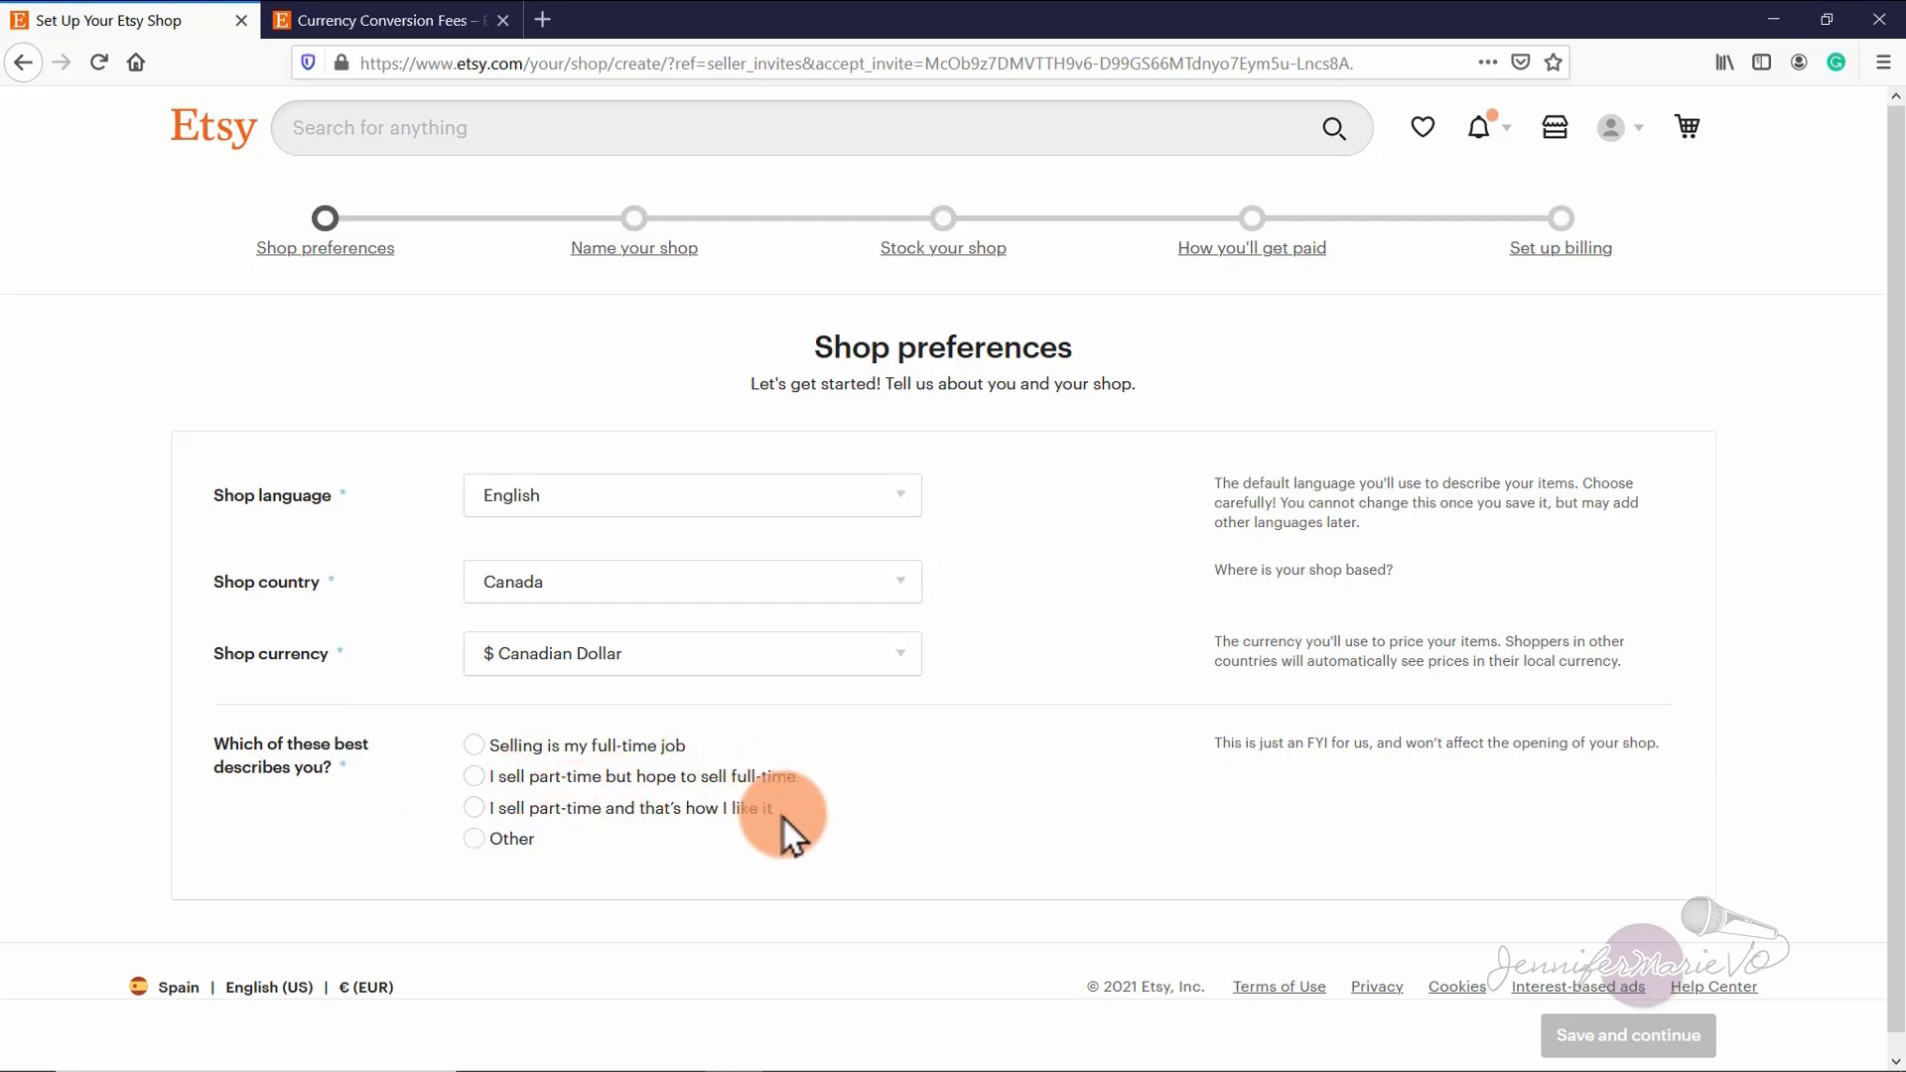
Step: Choose selling part-time by preference and save the shop preferences
{"action": "left_click", "coordinate": [685, 813]}
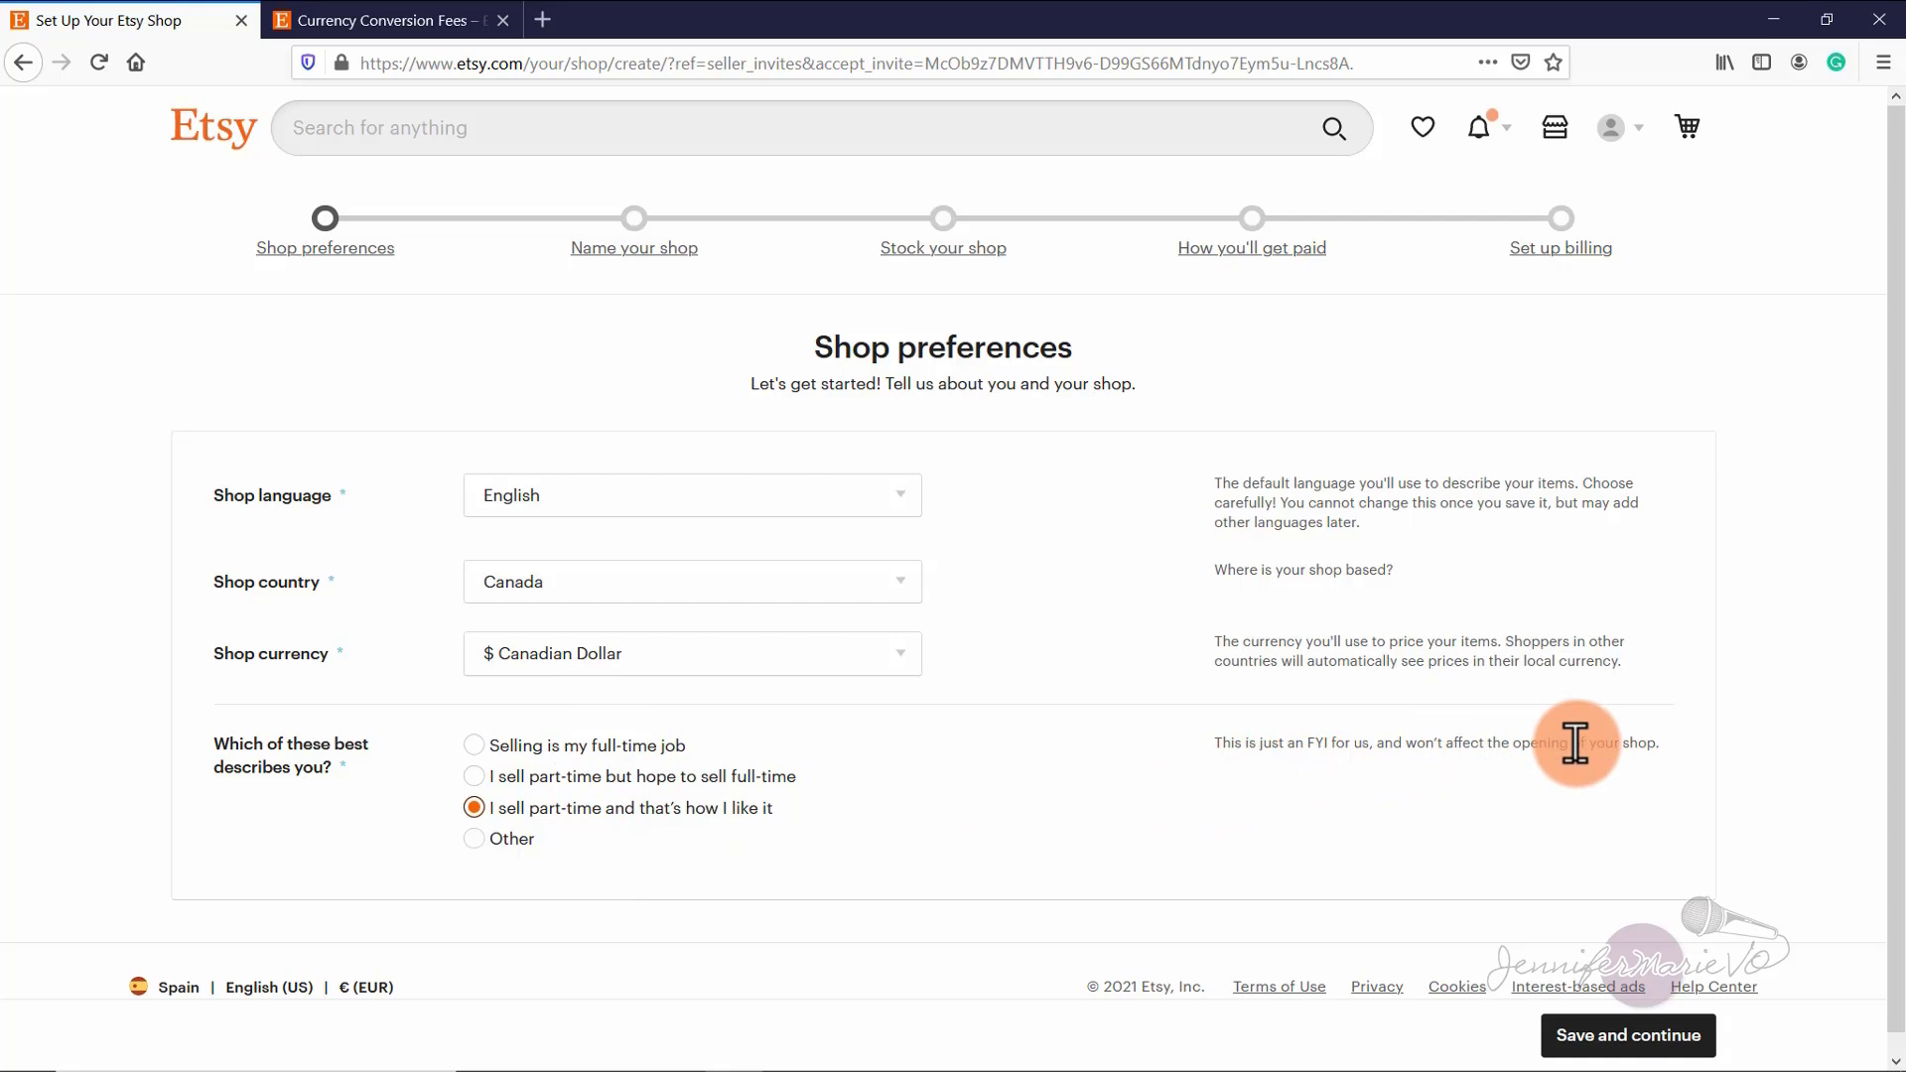
{"action": "scroll", "coordinate": [1430, 744], "scroll_direction": "down", "scroll_amount": 1}
{"action": "left_click", "coordinate": [1597, 1043]}
{"action": "left_click", "coordinate": [893, 462]}
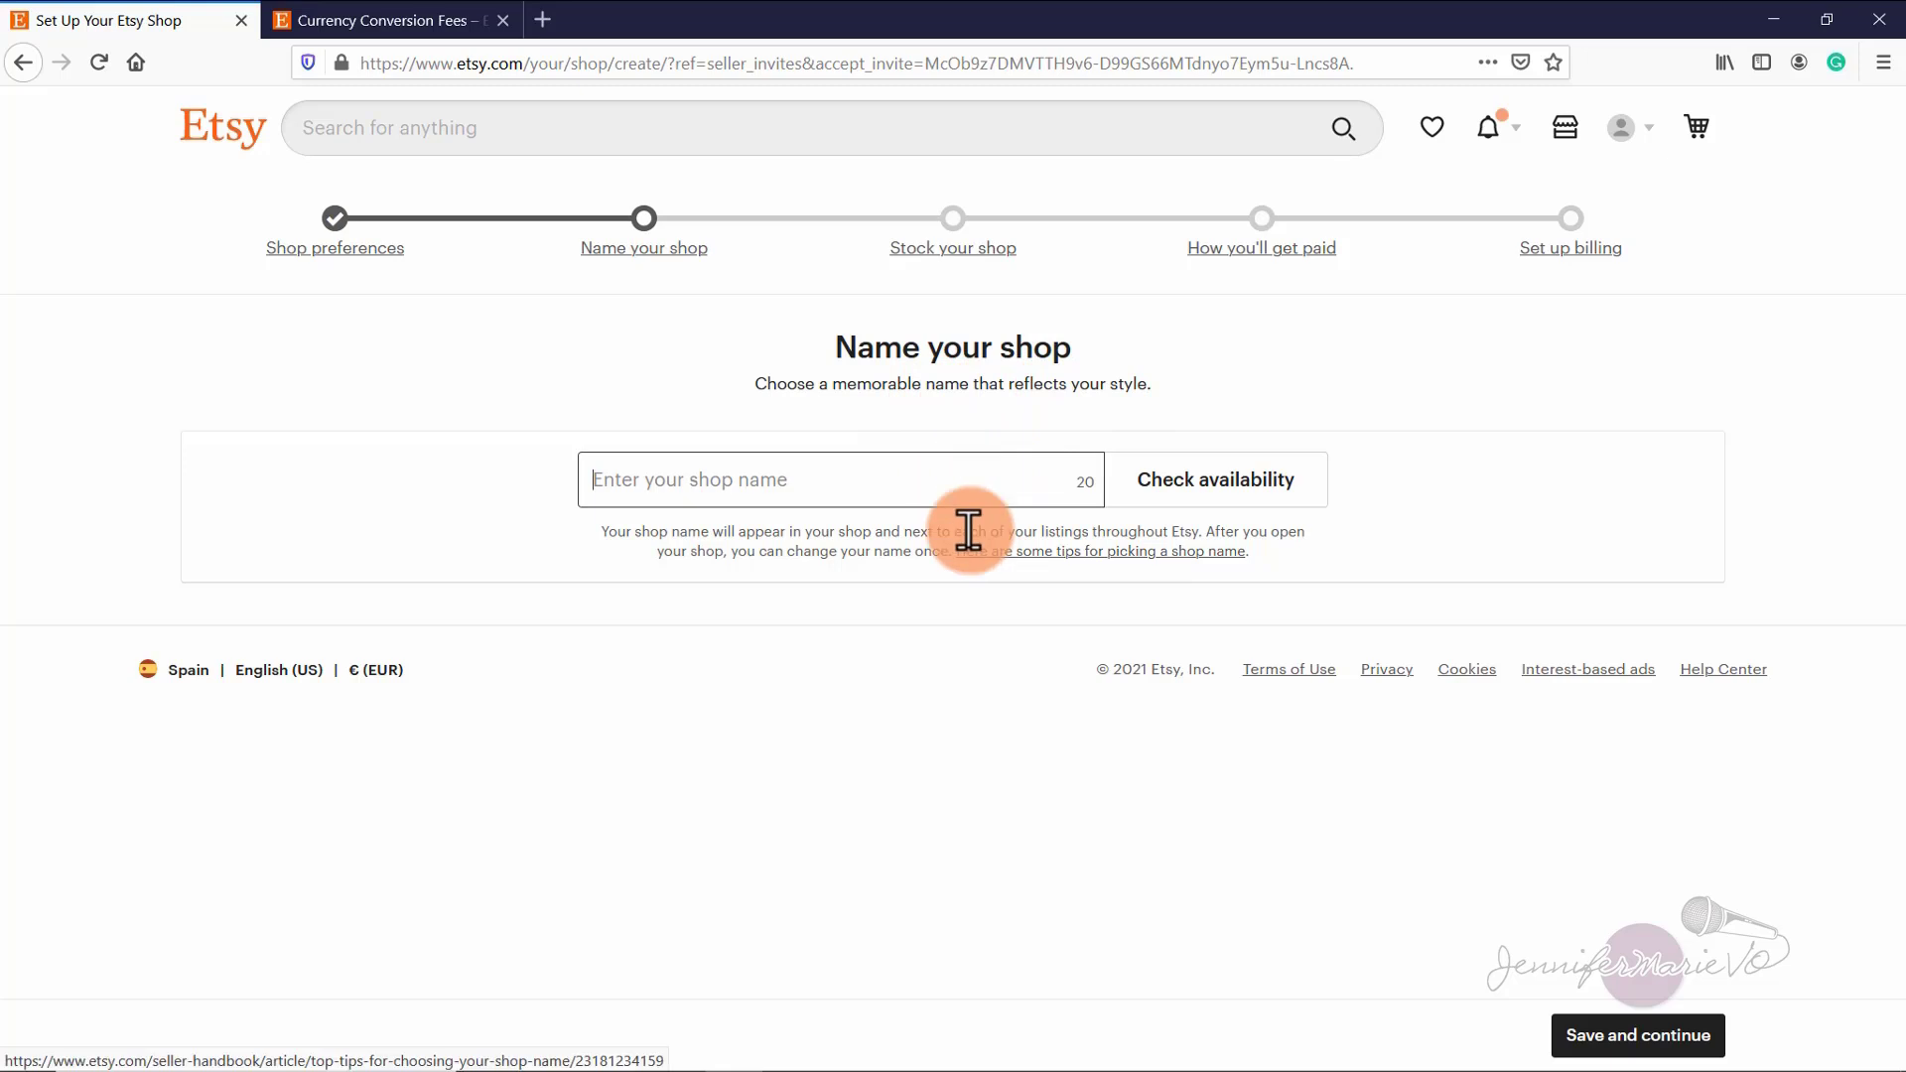
Step: Check the availability of the chosen shop name, then of an alternative name
{"action": "type", "text": "Je"}
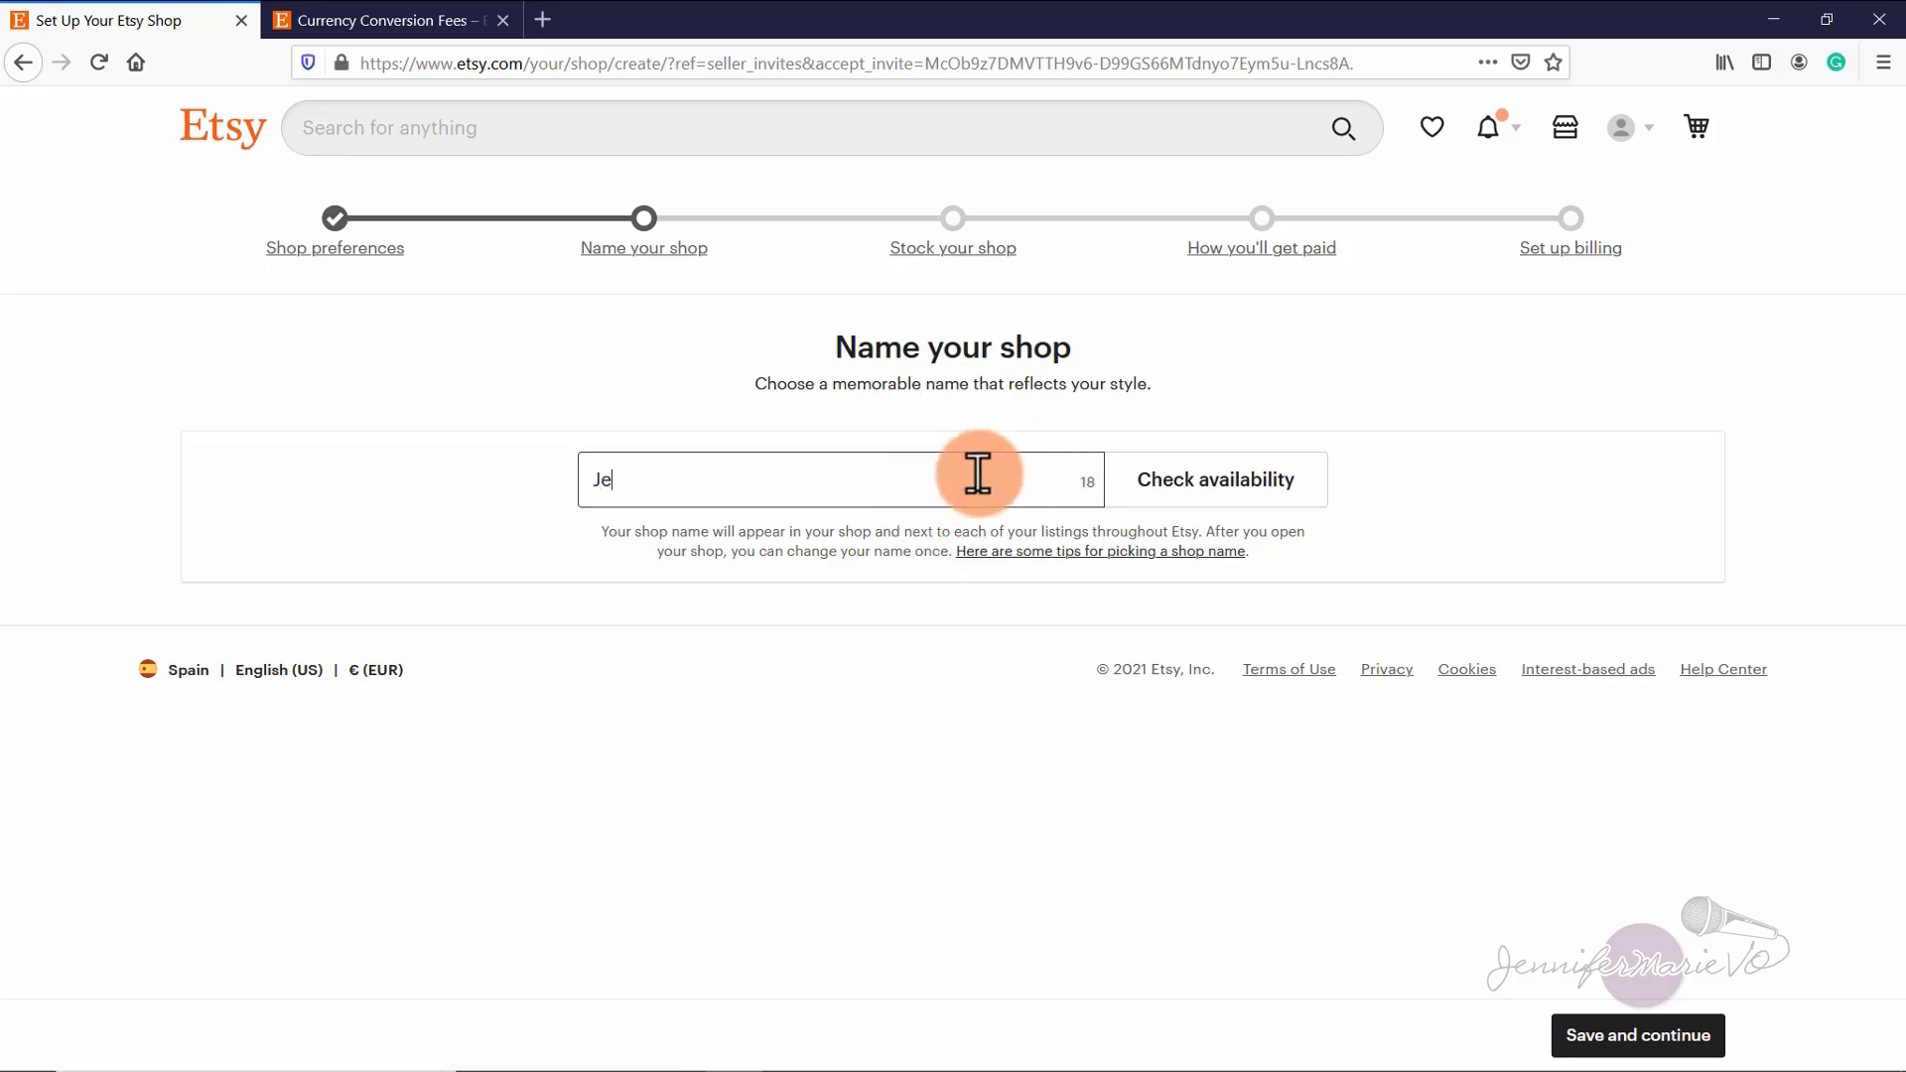
{"action": "type", "text": "nniferMarieVO"}
{"action": "left_click", "coordinate": [1216, 482]}
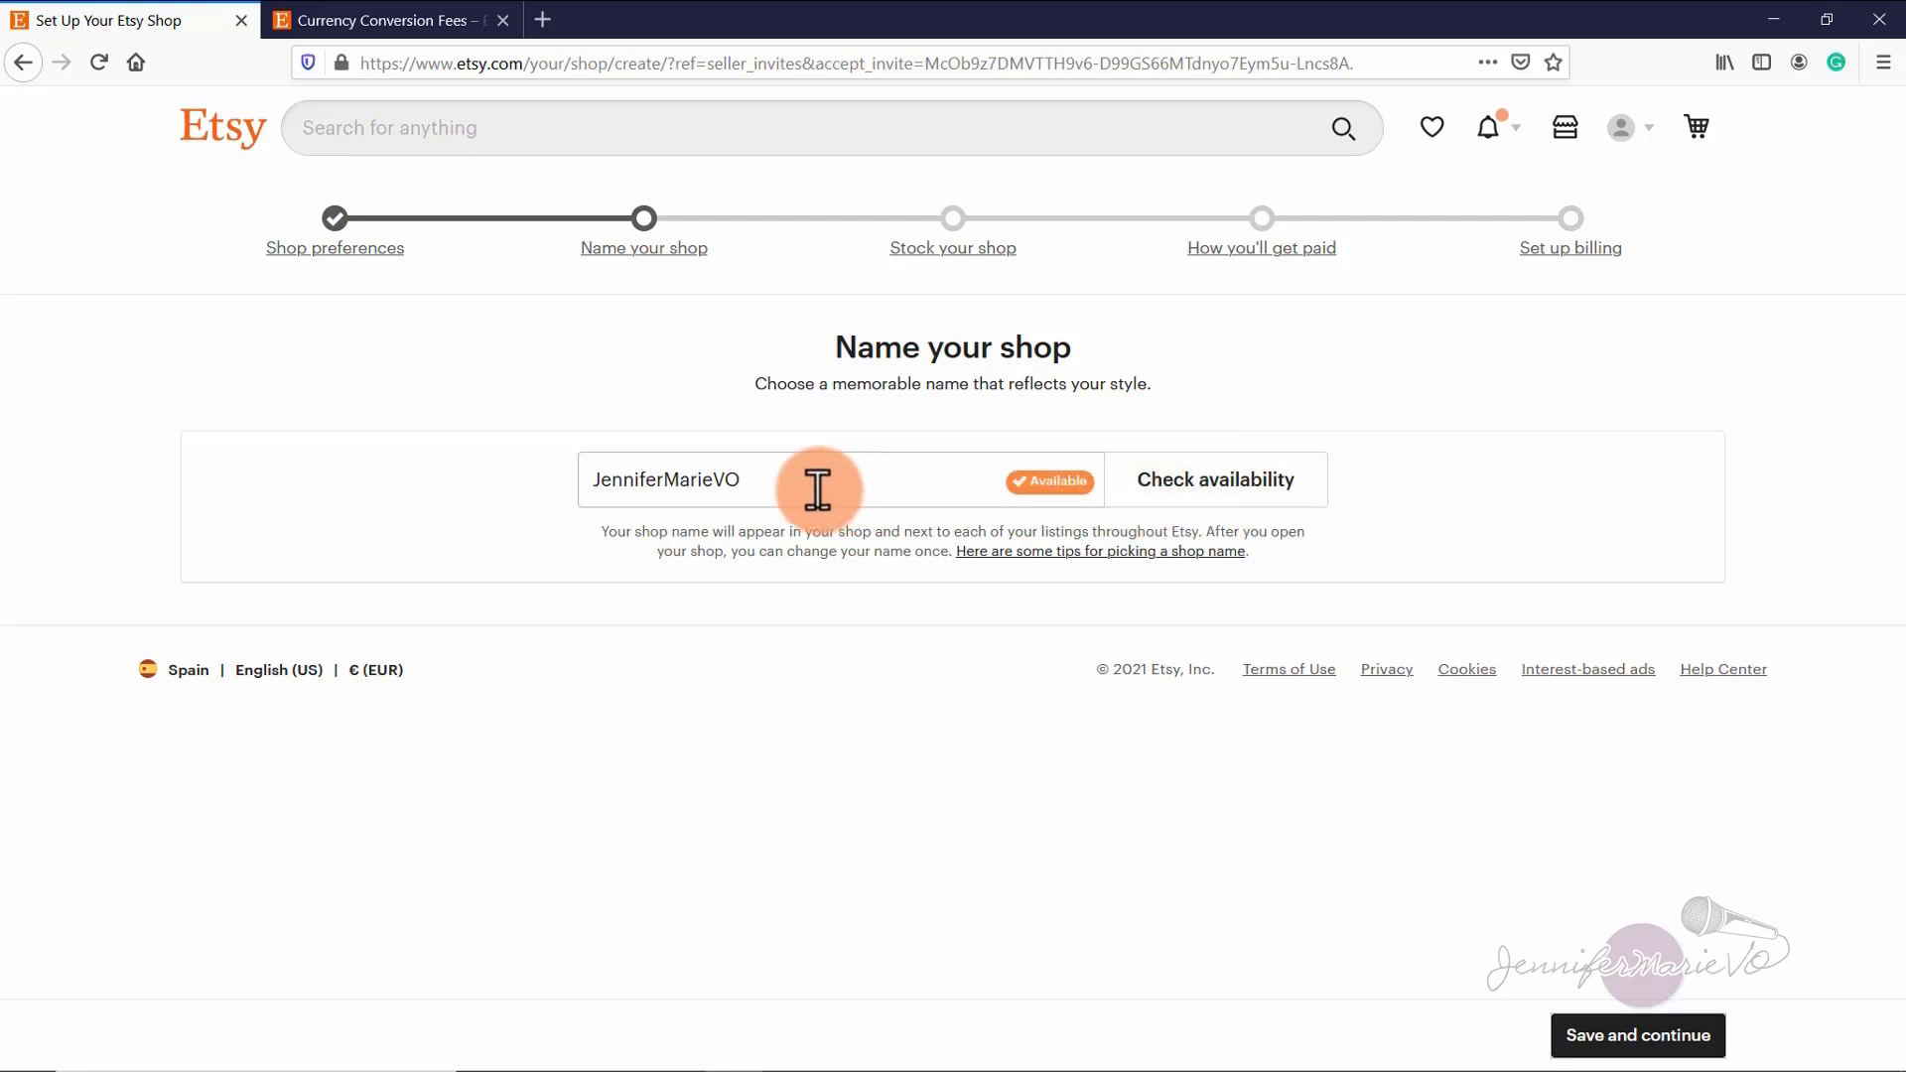
{"action": "left_click_drag", "start_coordinate": [818, 488], "coordinate": [527, 478]}
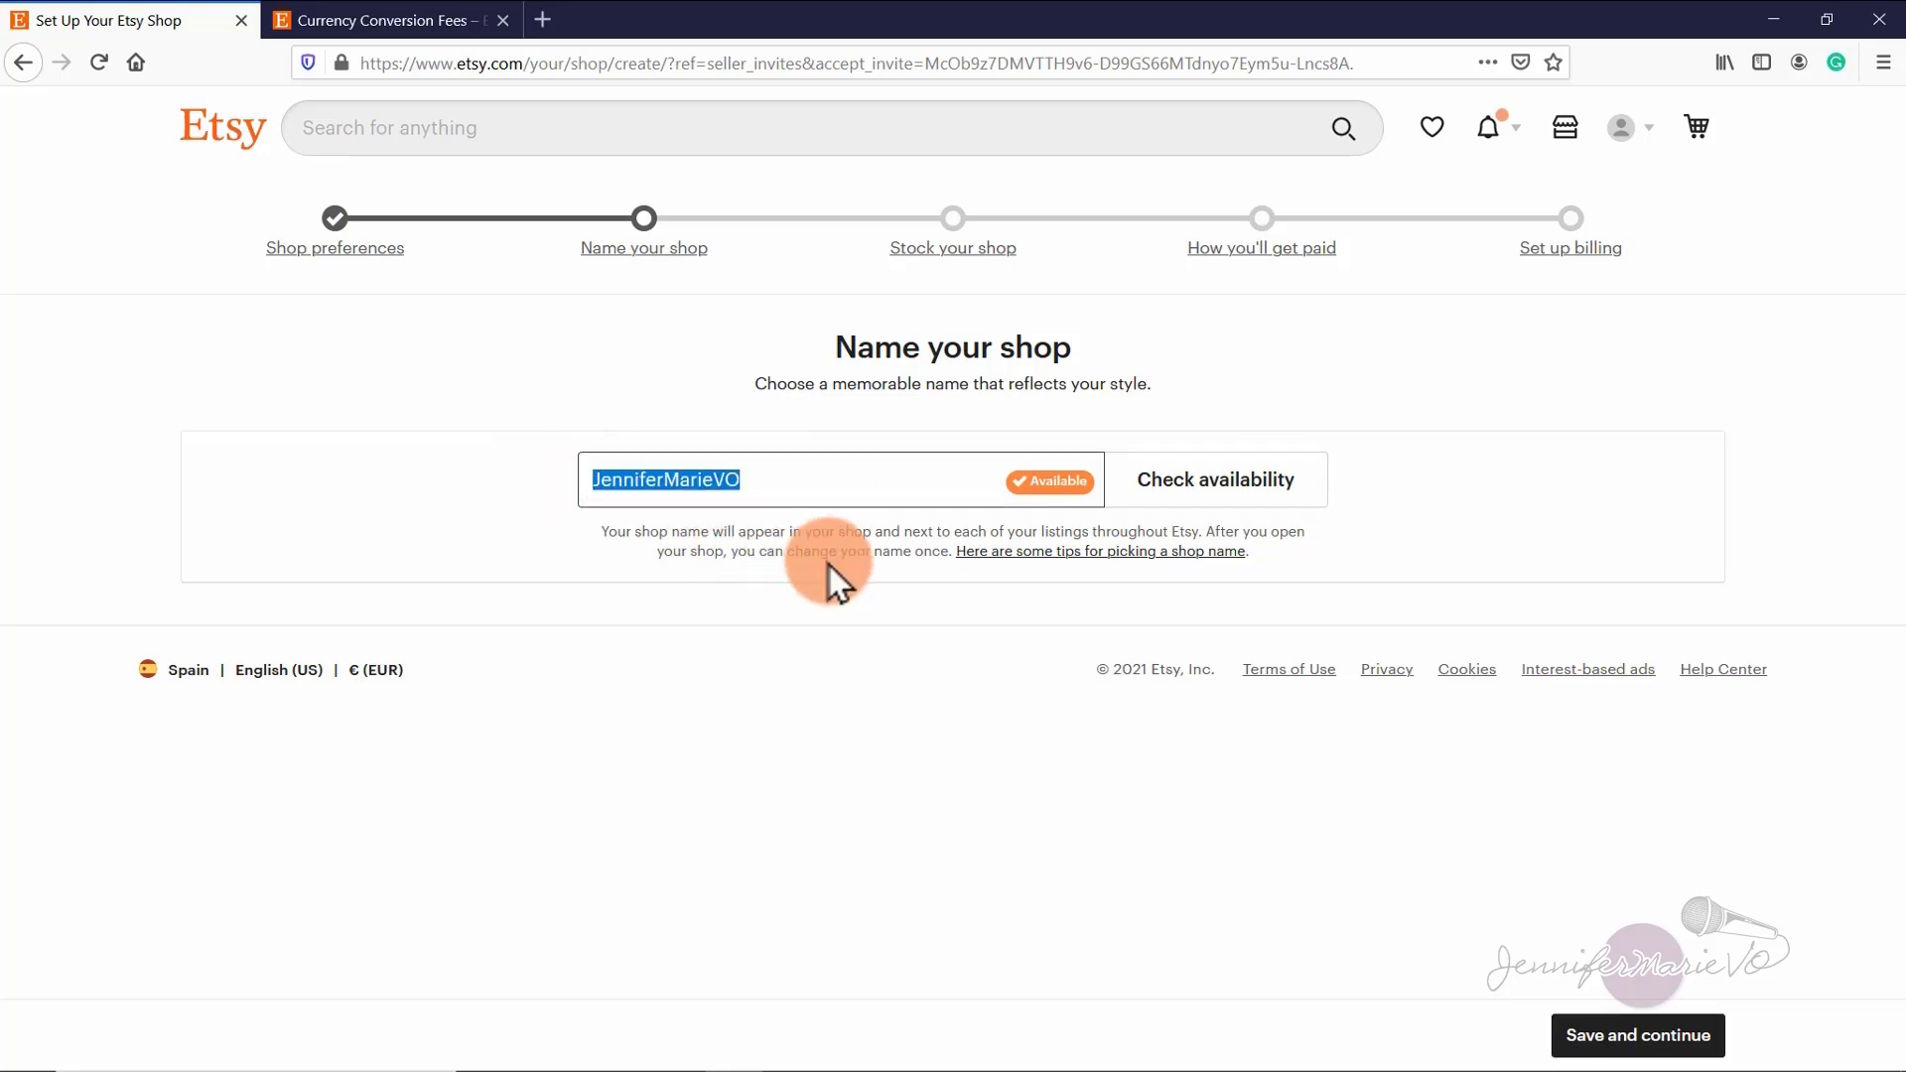
{"action": "type", "text": "MaryDe"}
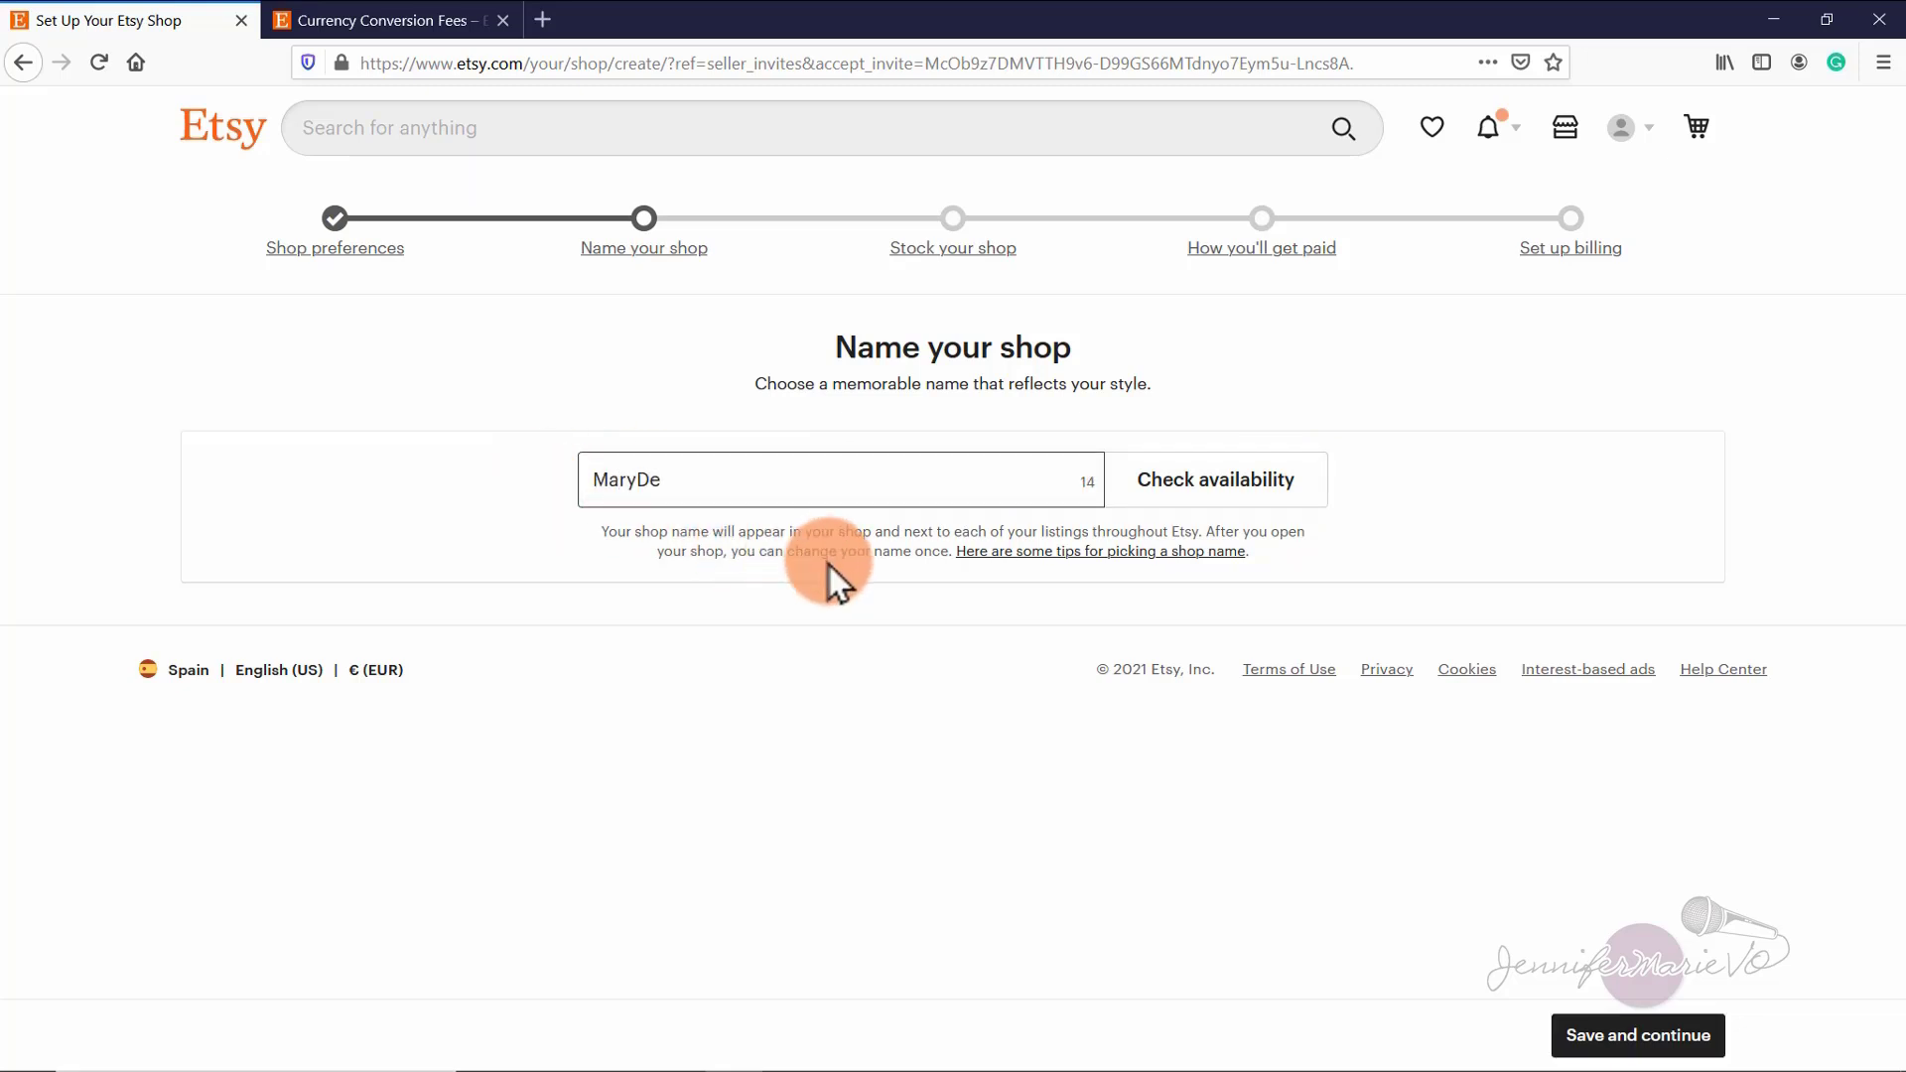
{"action": "type", "text": "signs"}
{"action": "left_click", "coordinate": [1169, 484]}
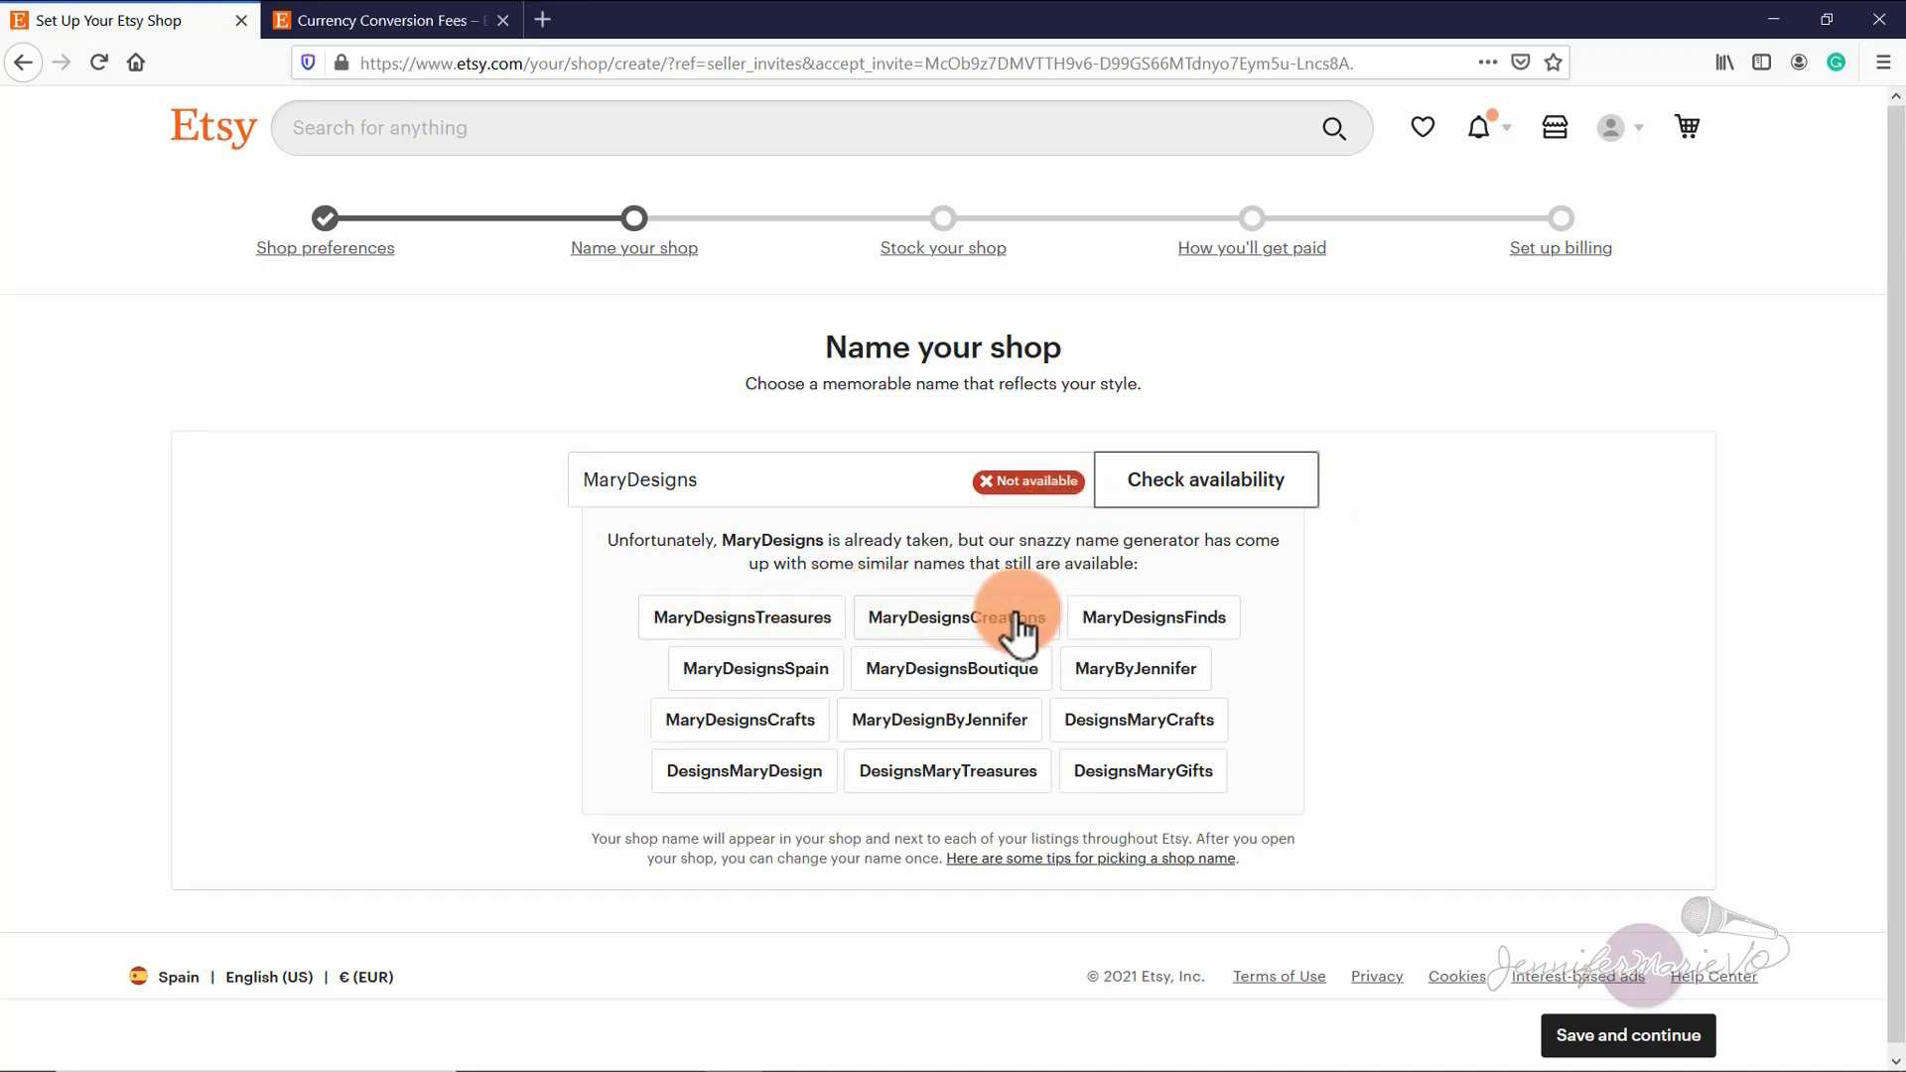
Step: Re-enter the original shop name, confirm it is available, and save it
{"action": "left_click", "coordinate": [672, 476]}
{"action": "key", "text": "ctrl+a"}
{"action": "type", "text": "JenniferMarieVO"}
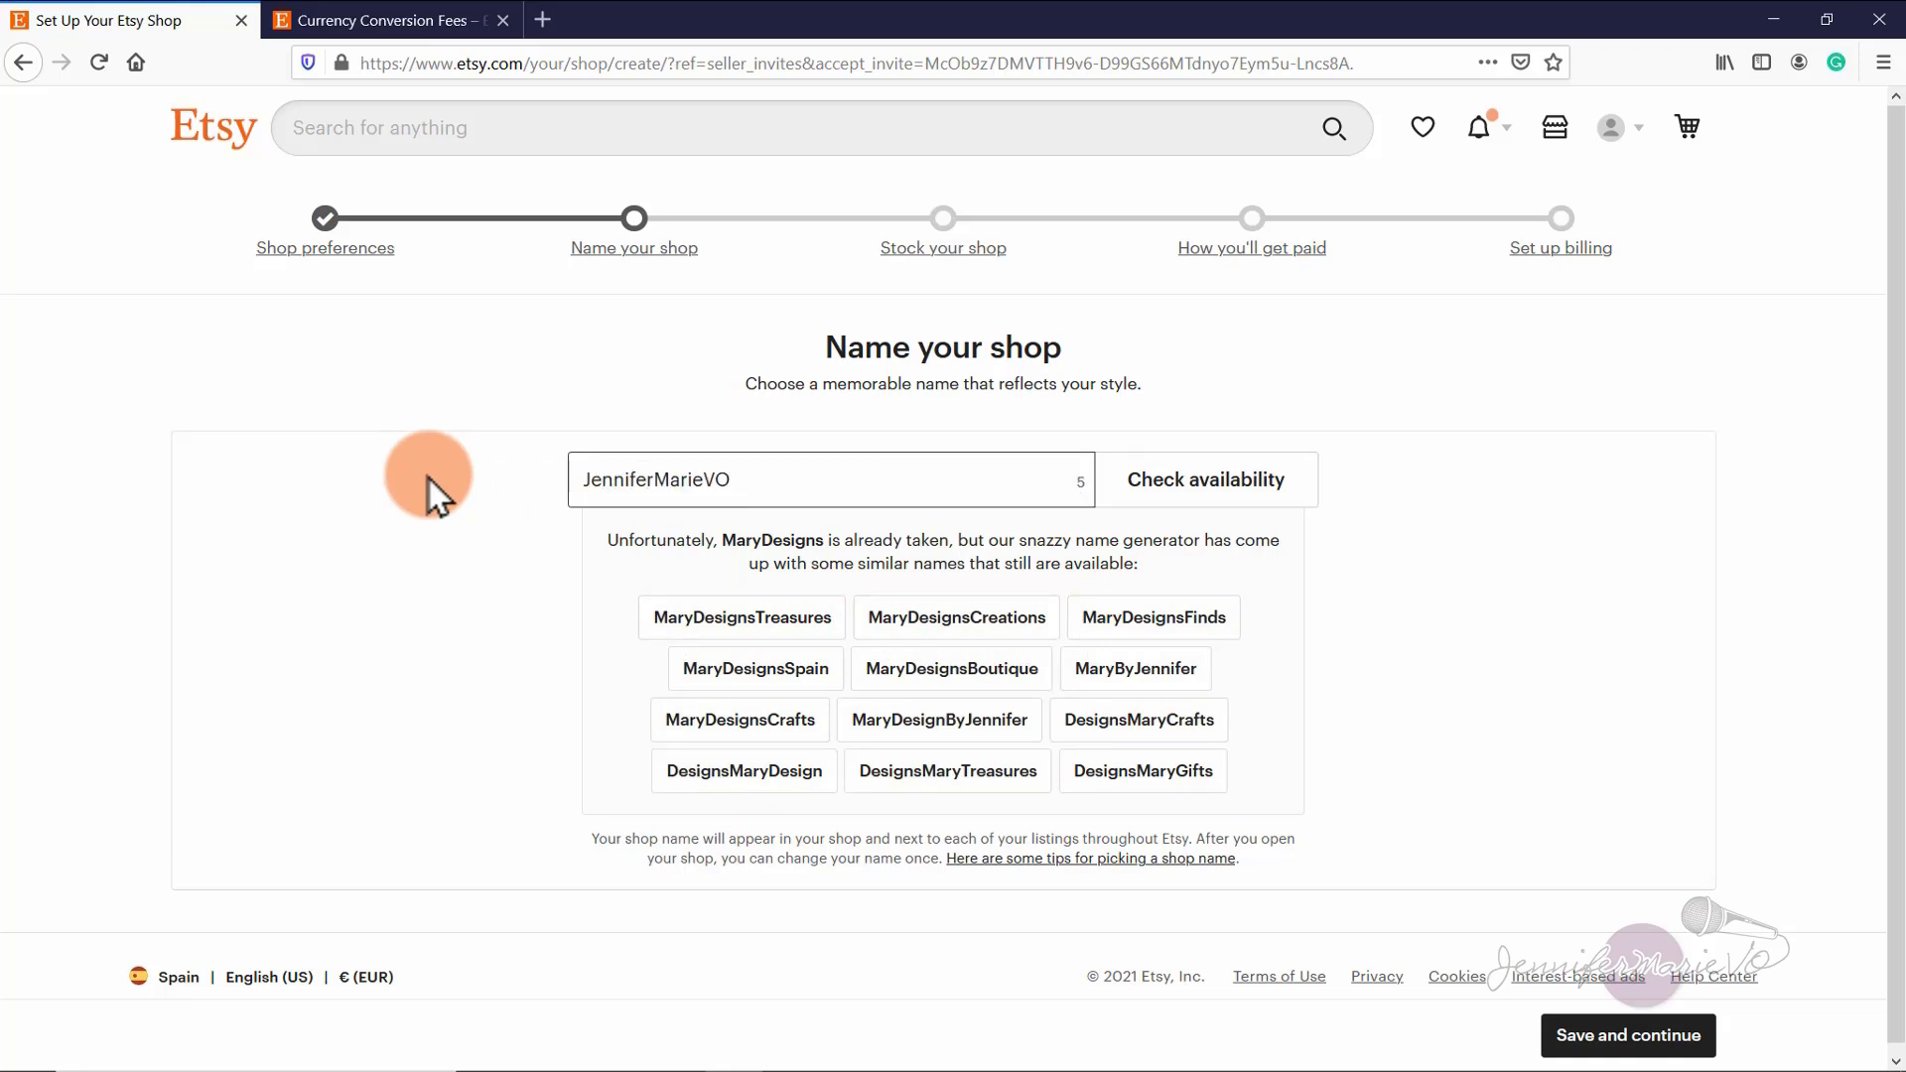
{"action": "left_click", "coordinate": [1136, 475]}
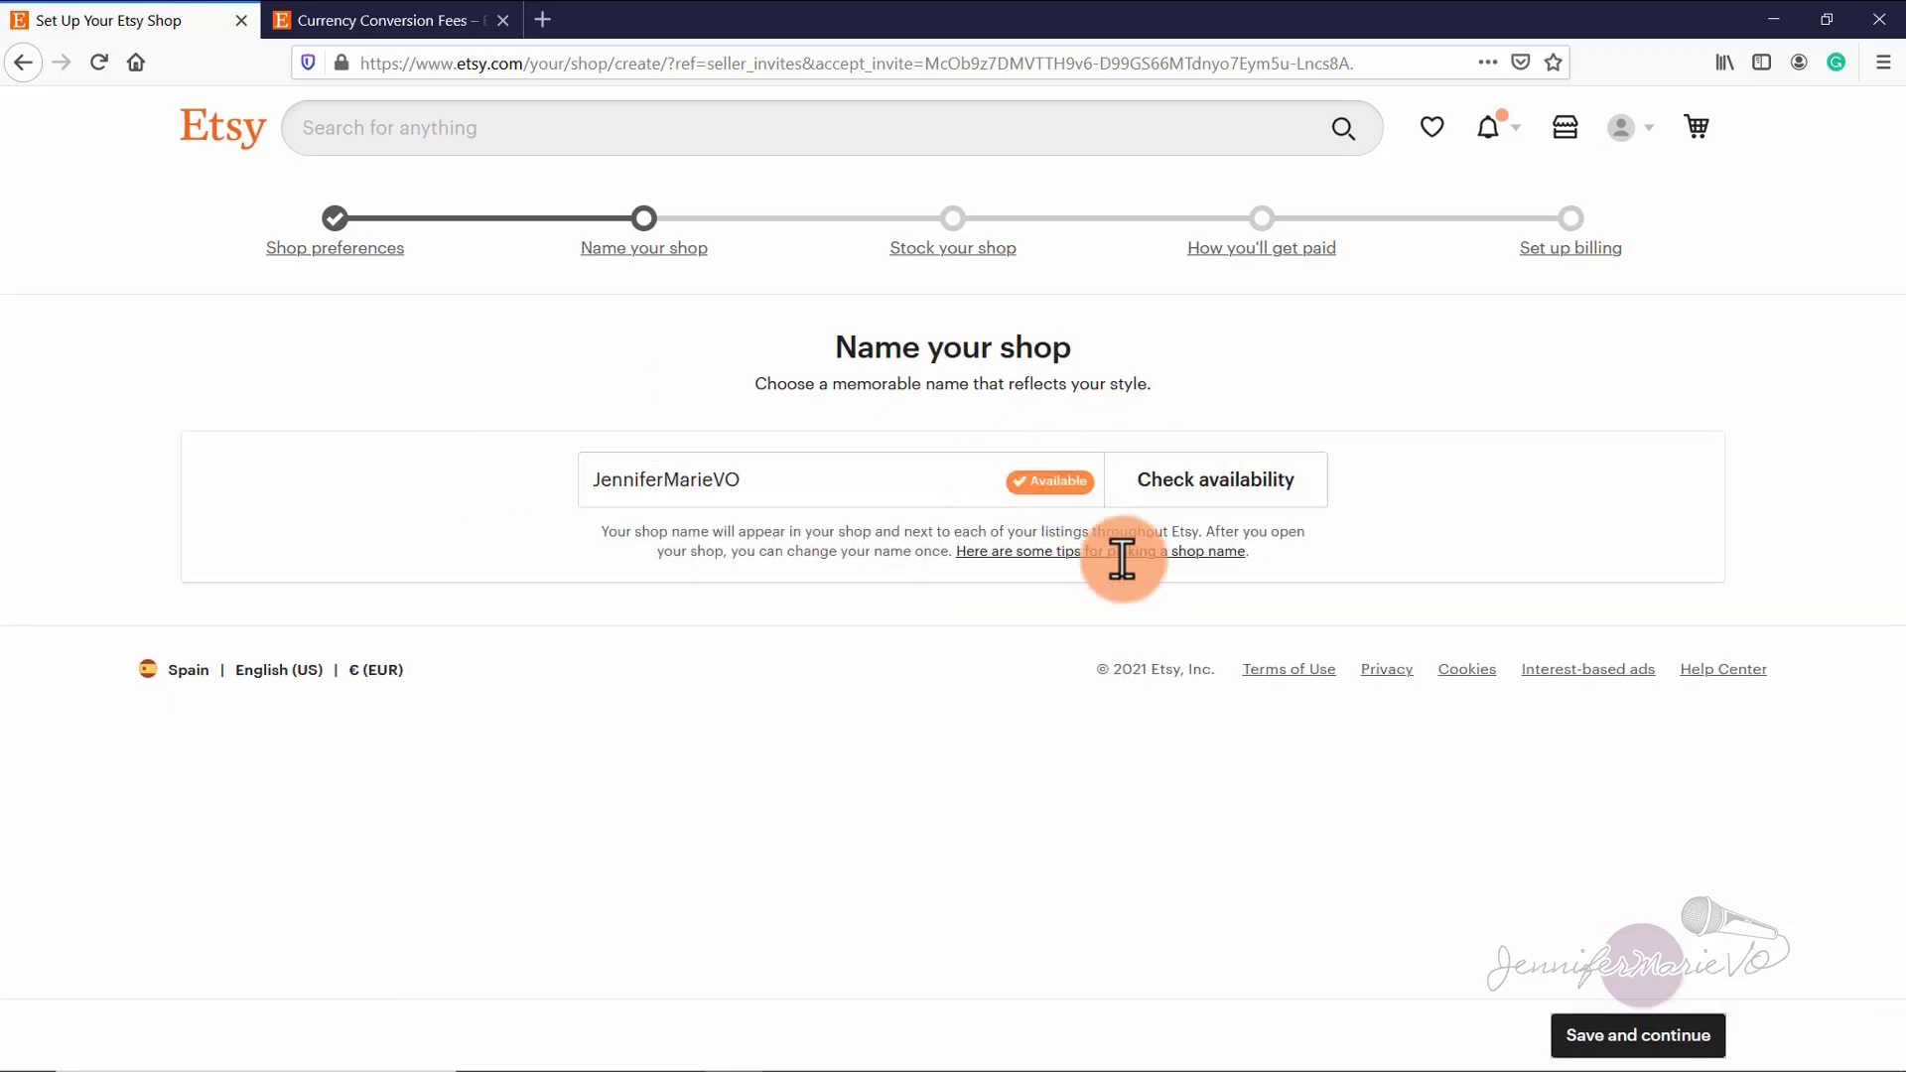
{"action": "left_click", "coordinate": [1616, 1037]}
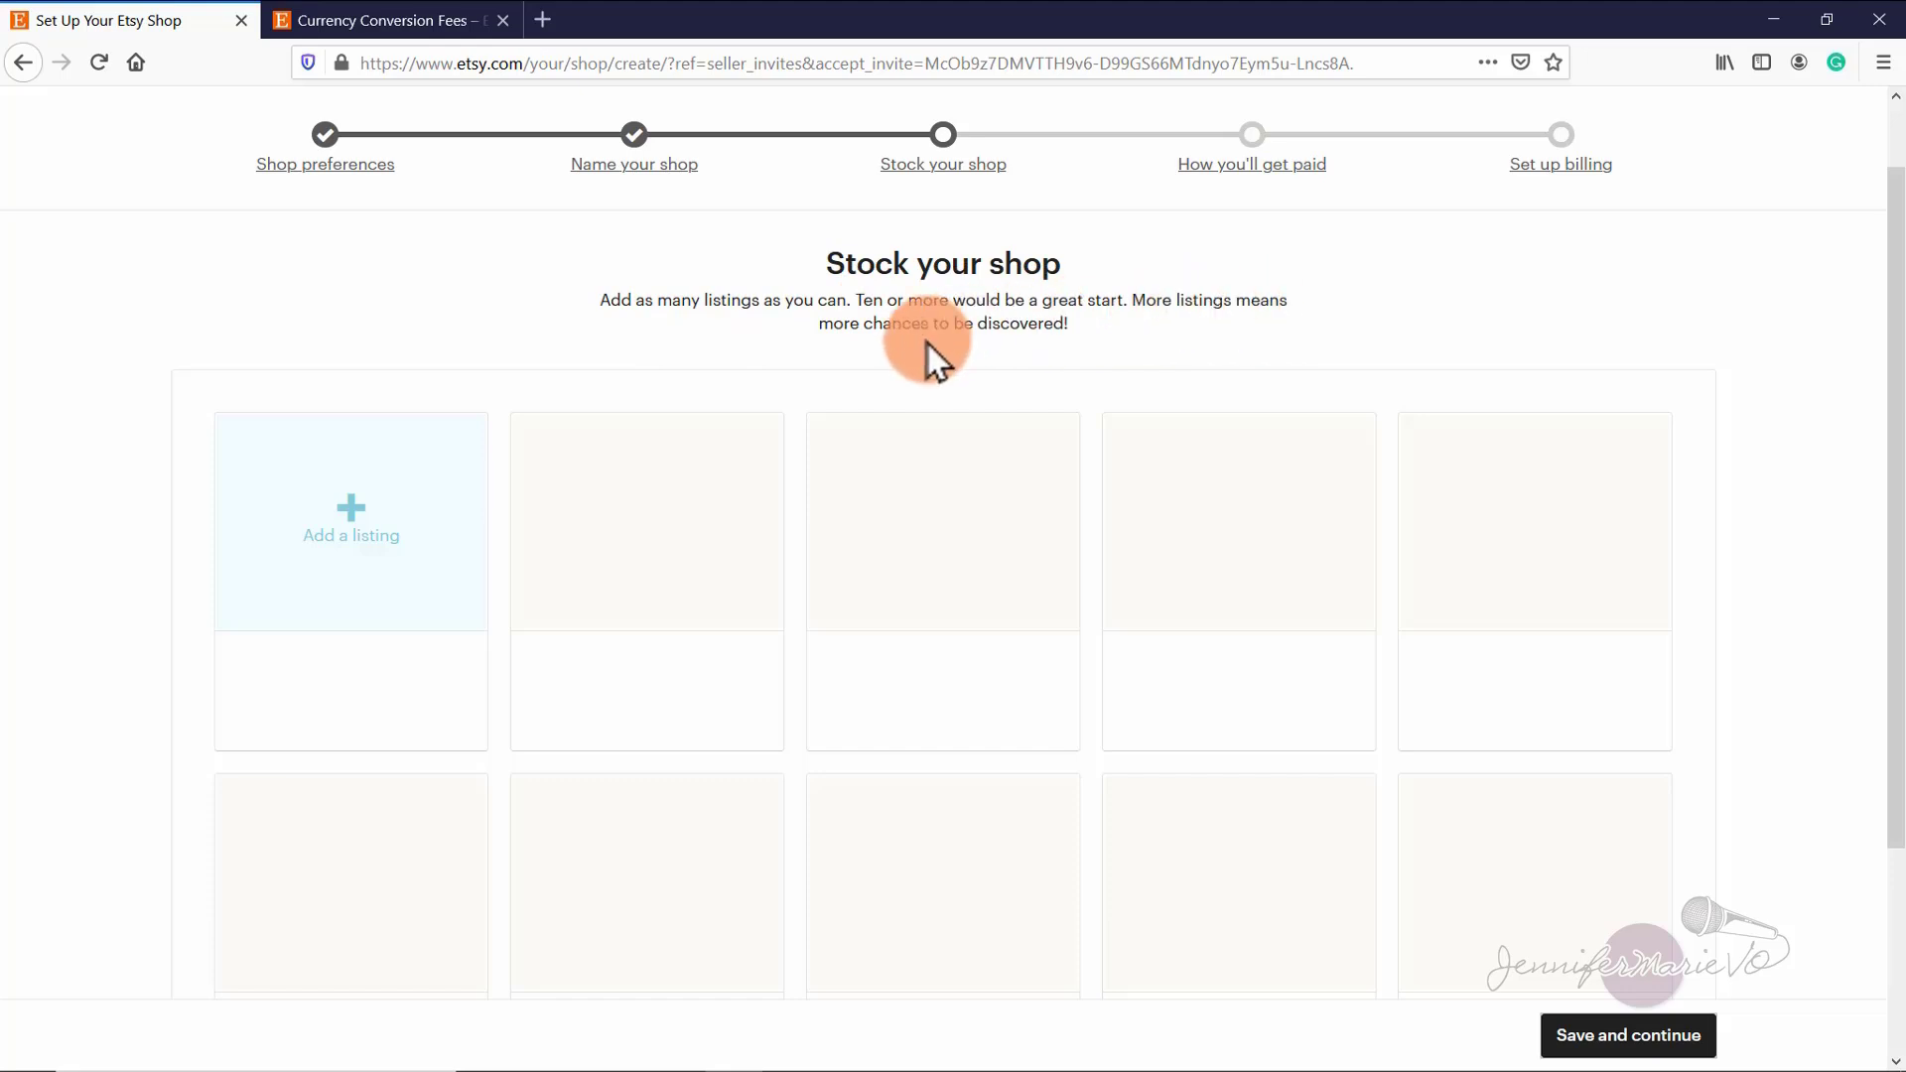
Step: Start the shop's first listing from the 'Add a listing' tile on Stock your shop
{"action": "scroll", "coordinate": [1156, 315], "scroll_direction": "down", "scroll_amount": 1}
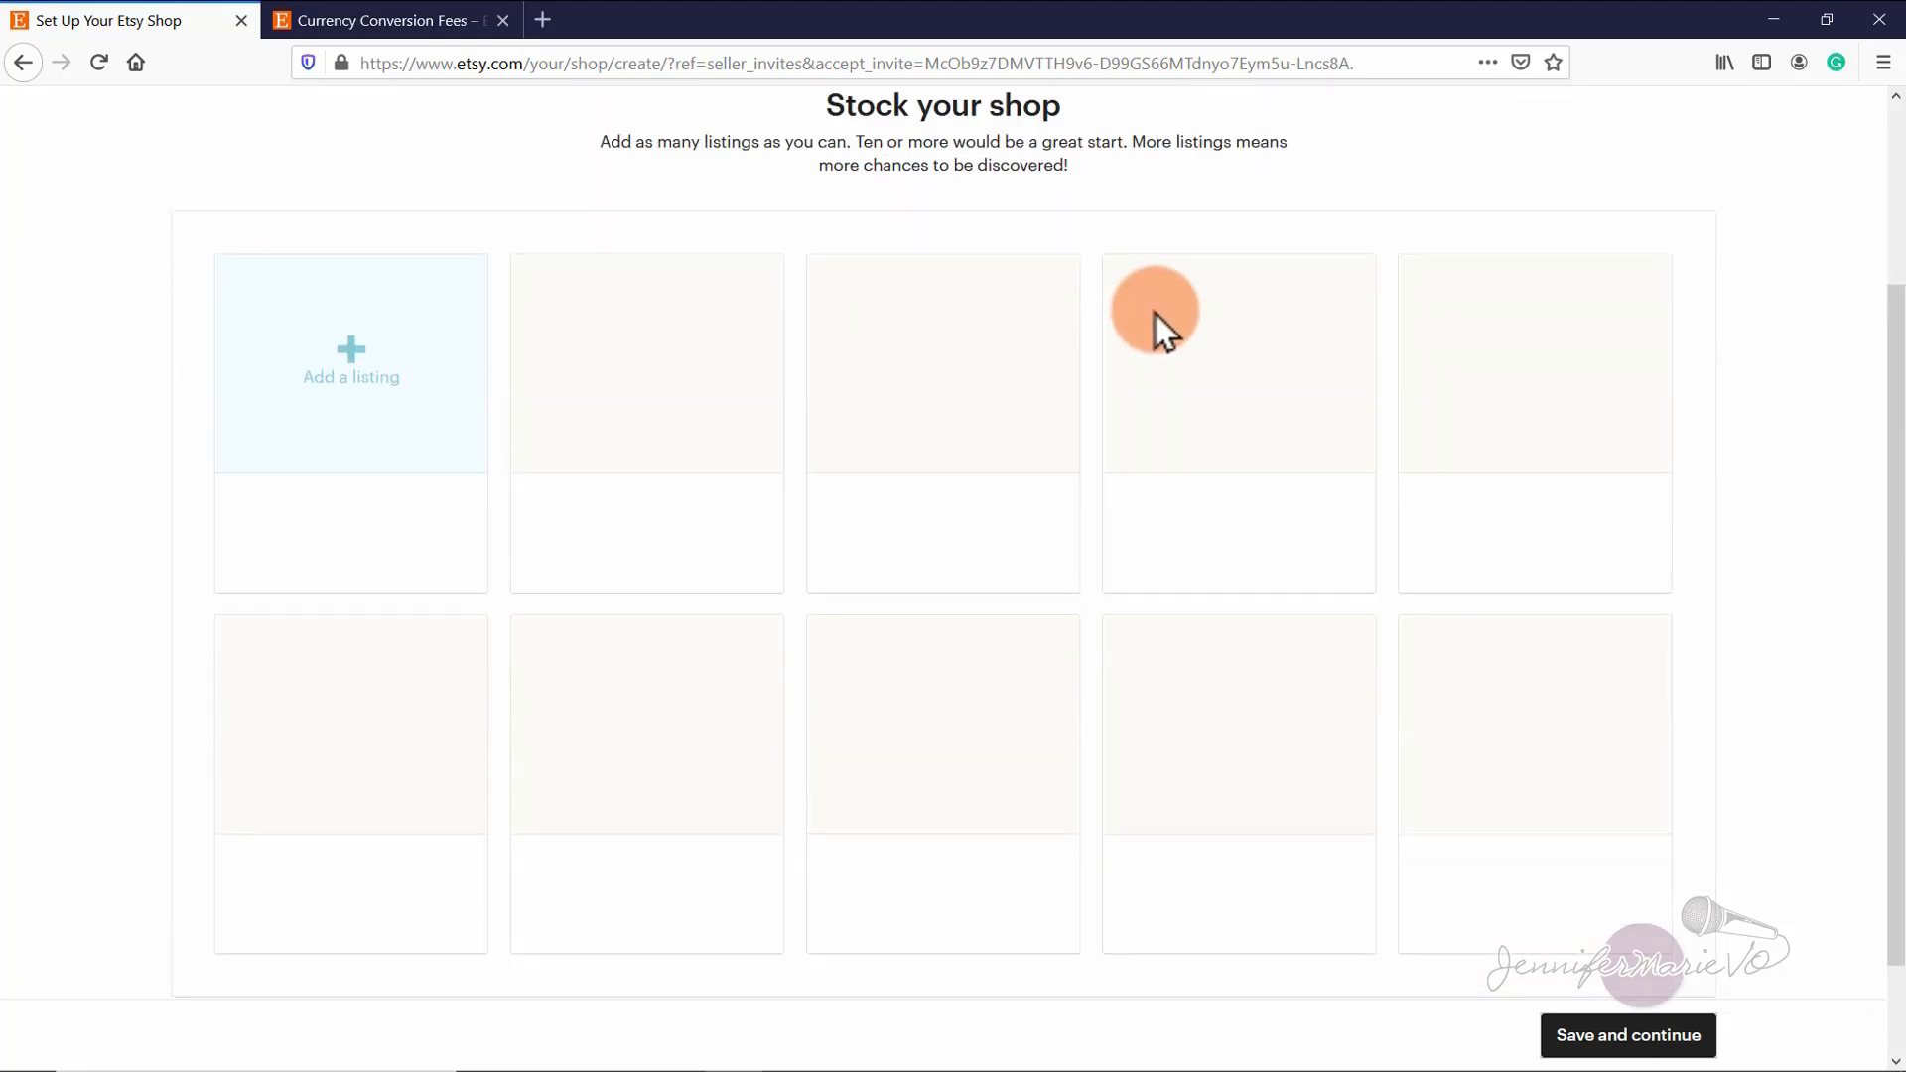
{"action": "scroll", "coordinate": [459, 606], "scroll_direction": "up", "scroll_amount": 2}
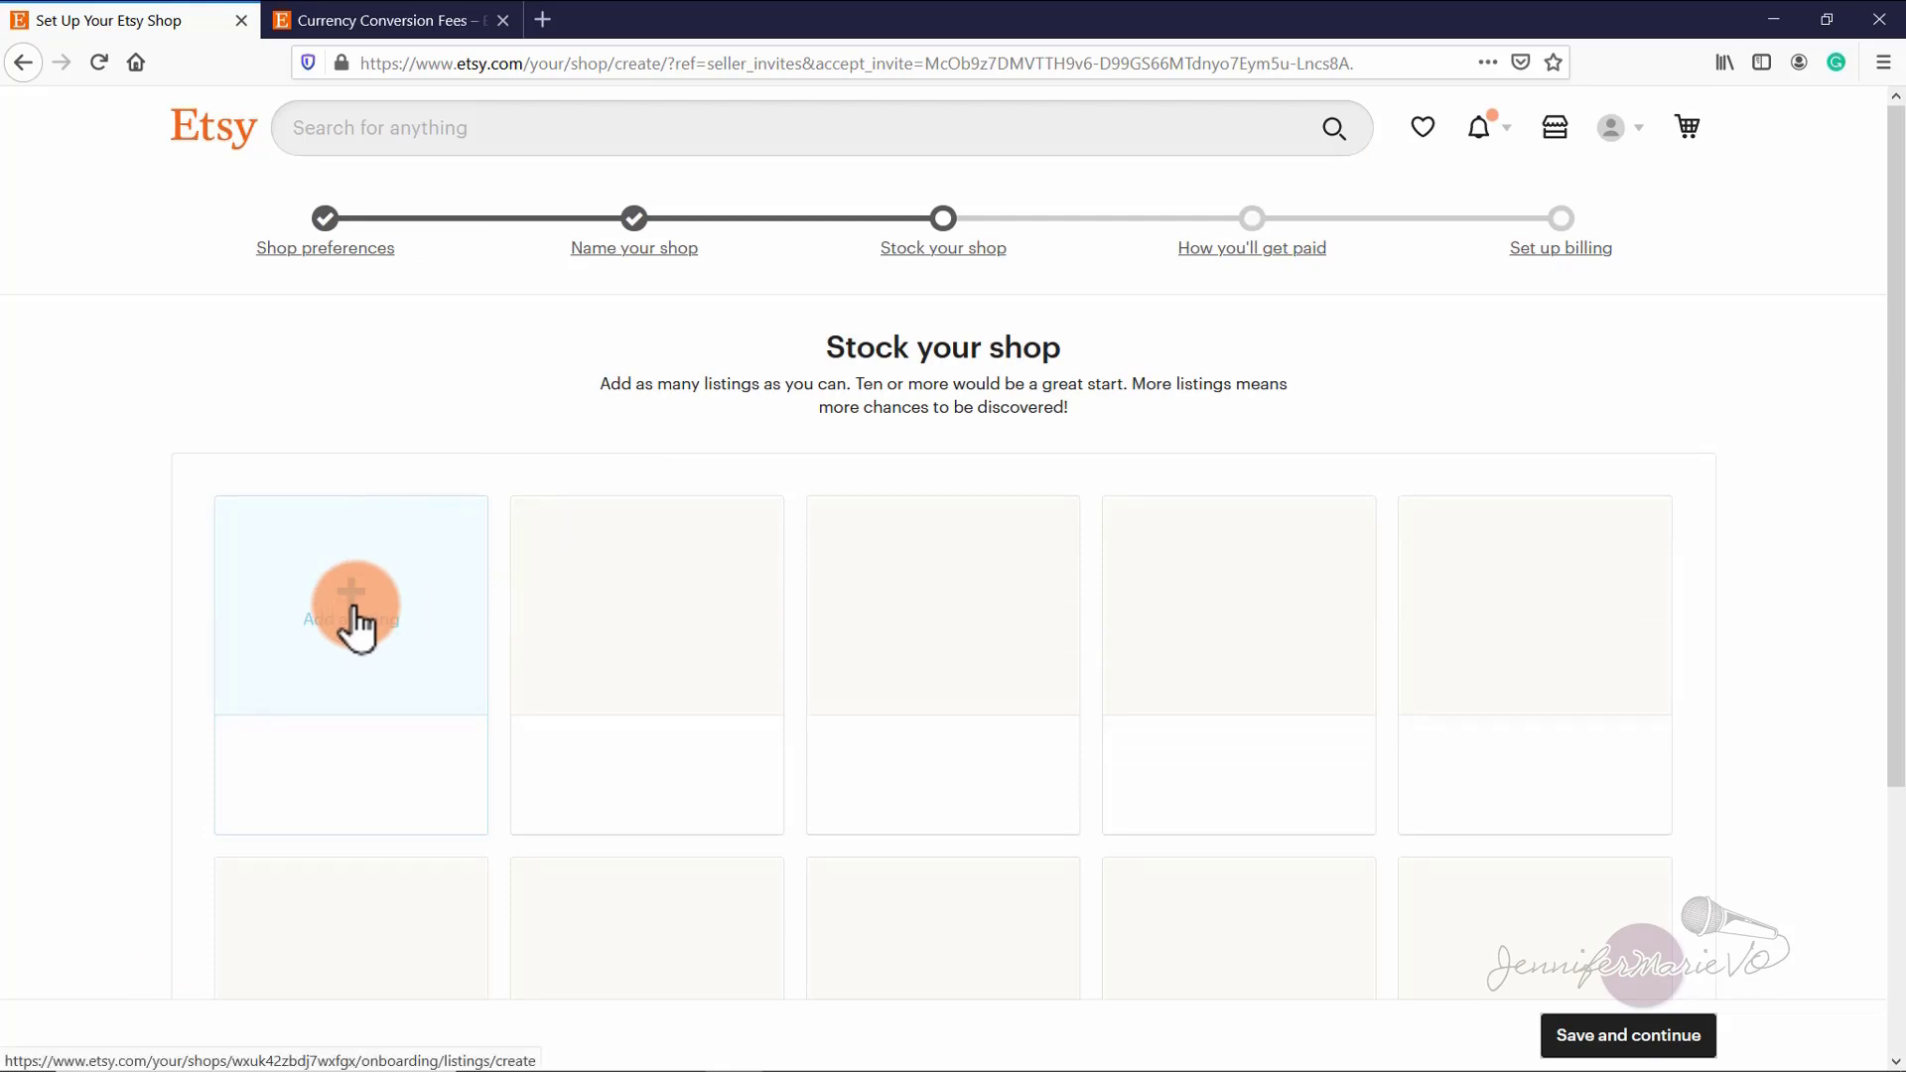
{"action": "left_click", "coordinate": [394, 636]}
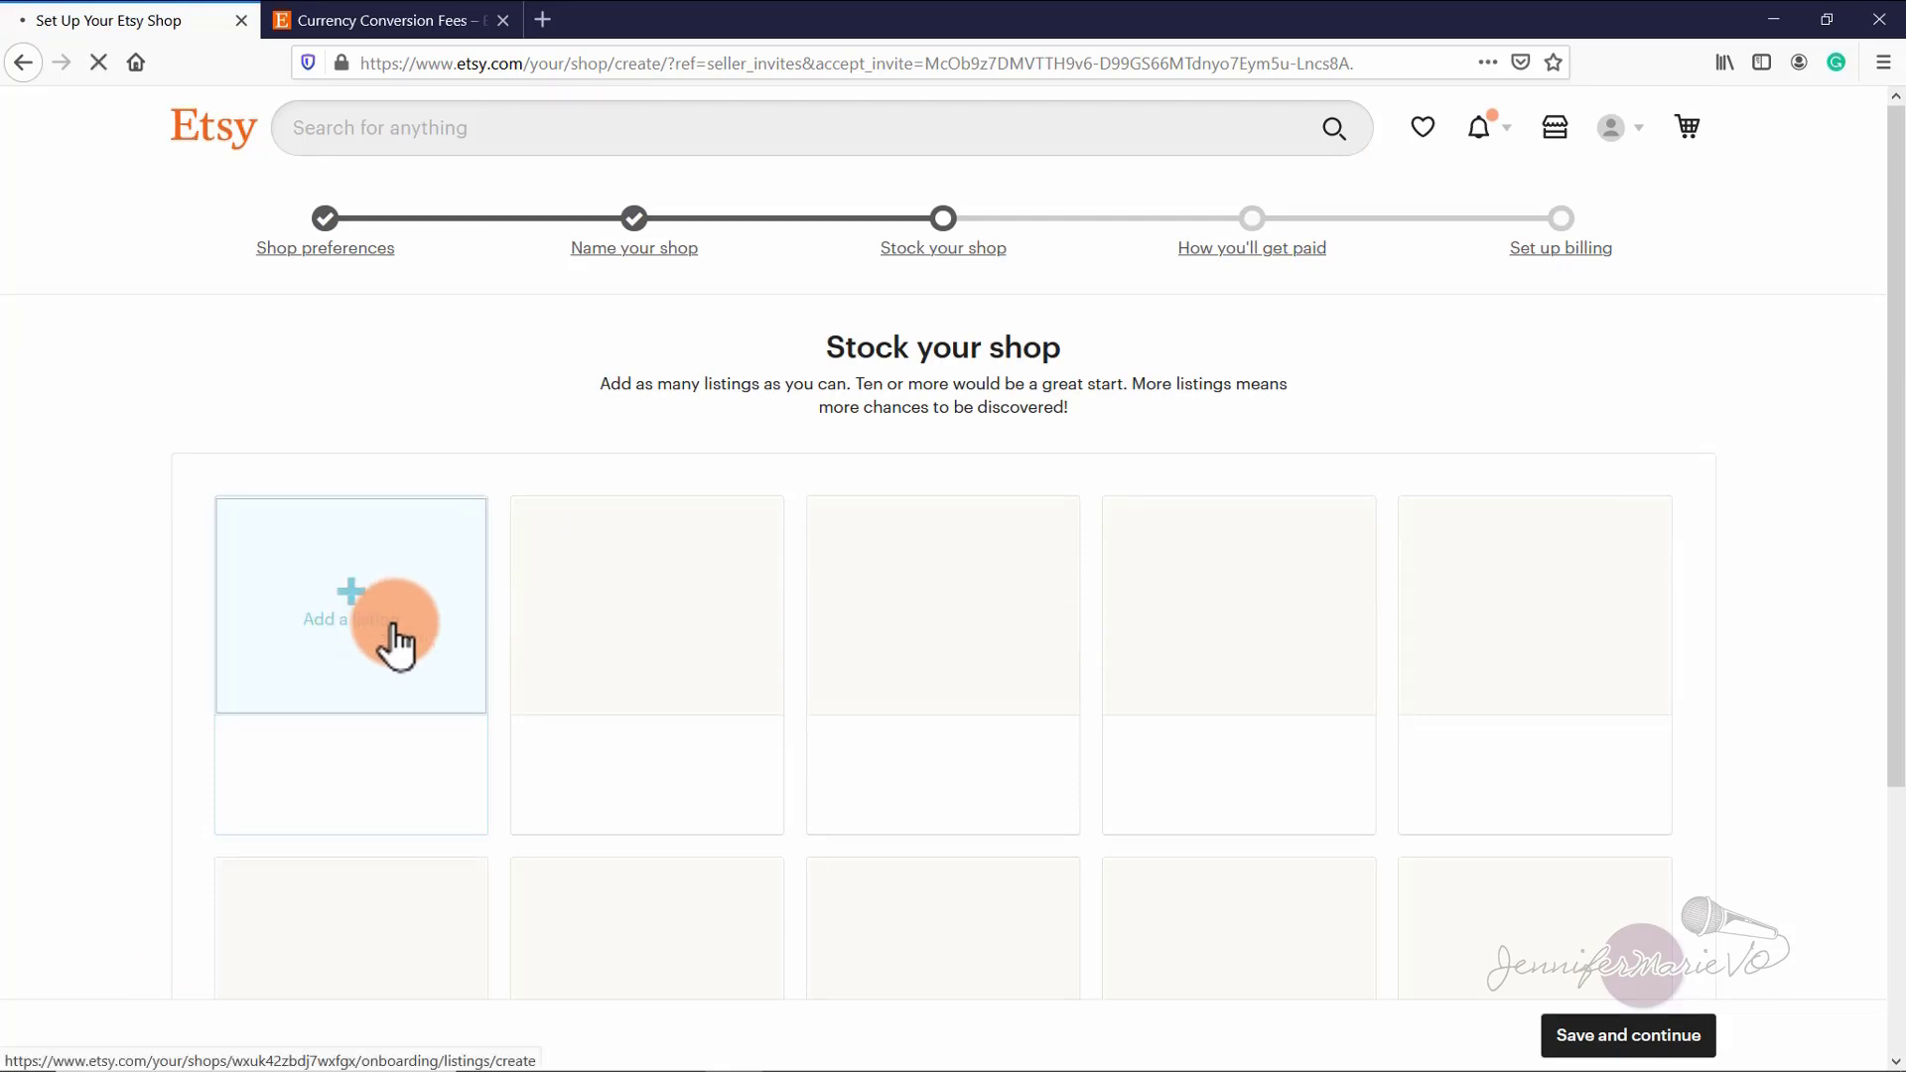
{"action": "scroll", "coordinate": [94, 371], "scroll_direction": "down", "scroll_amount": 1}
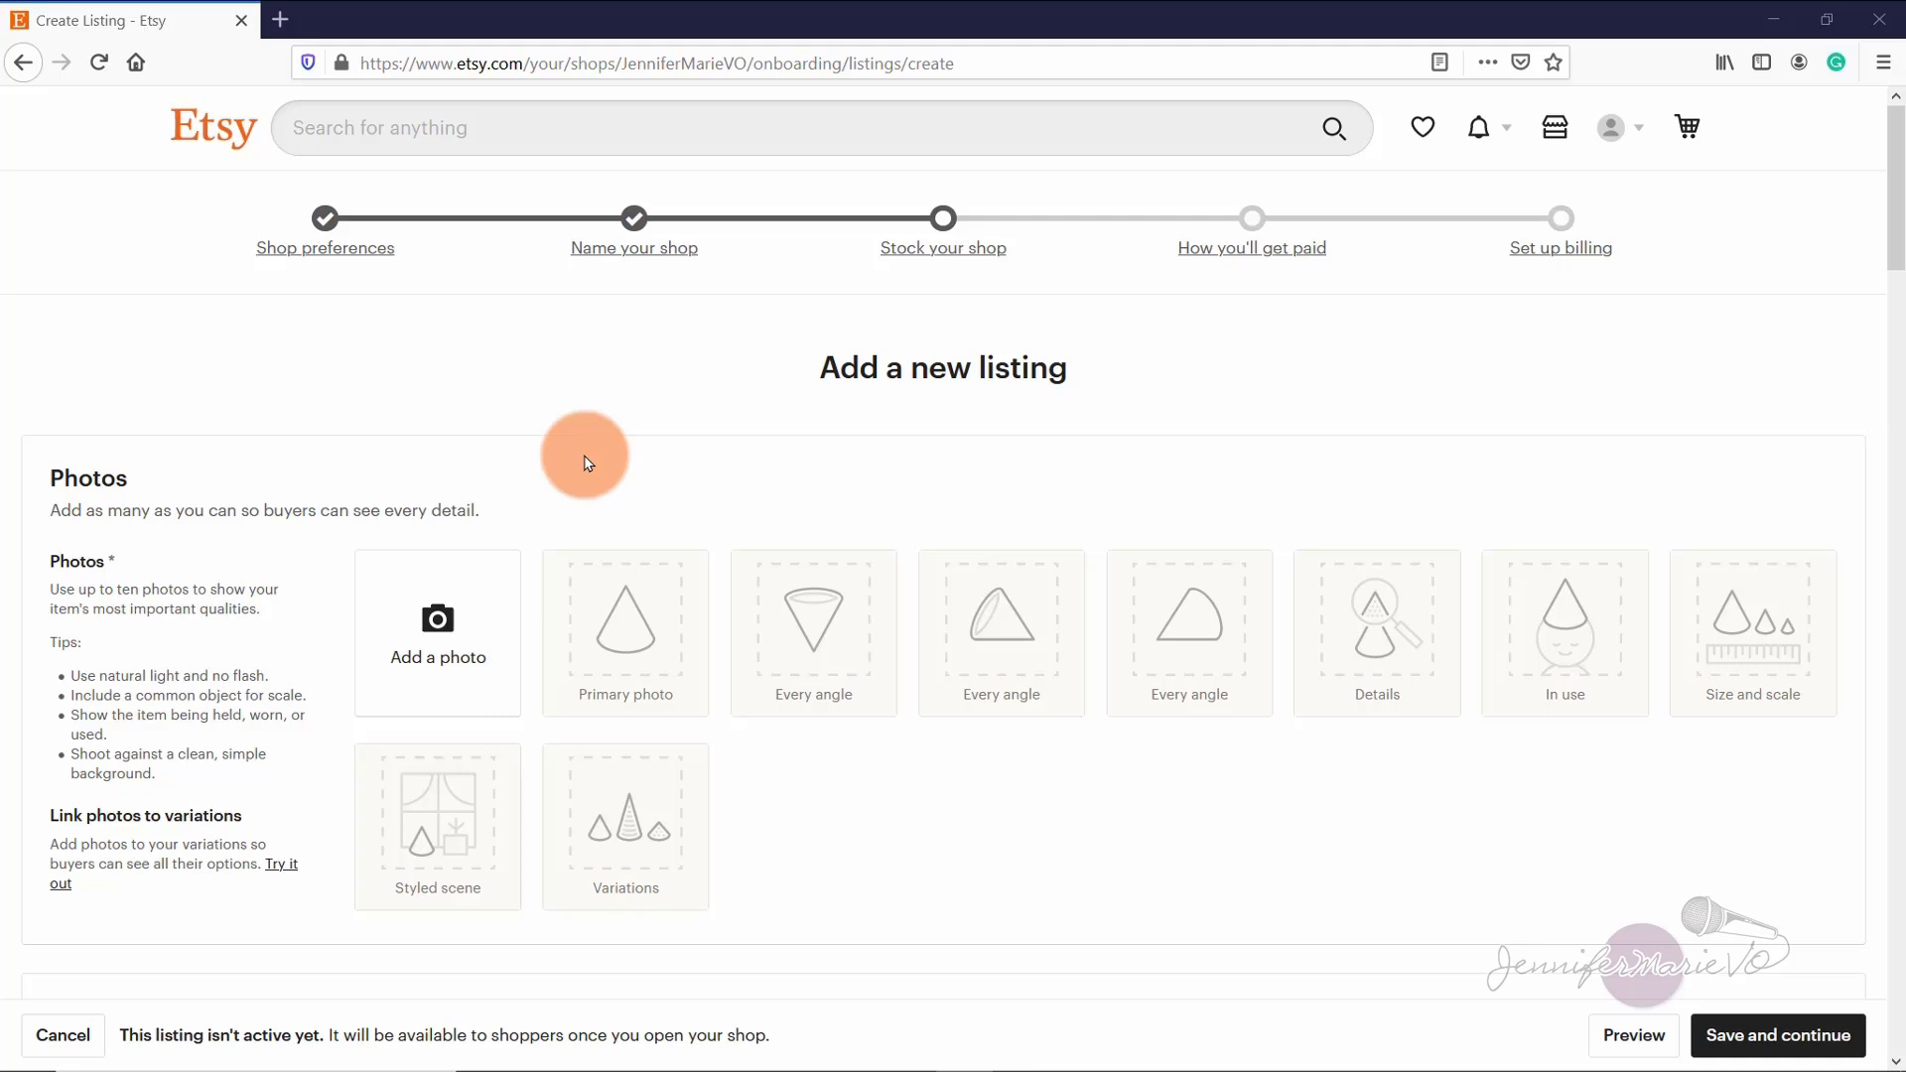
Step: Upload the first fish poster image as the primary listing photo, leaving it uncropped
{"action": "left_click", "coordinate": [403, 689]}
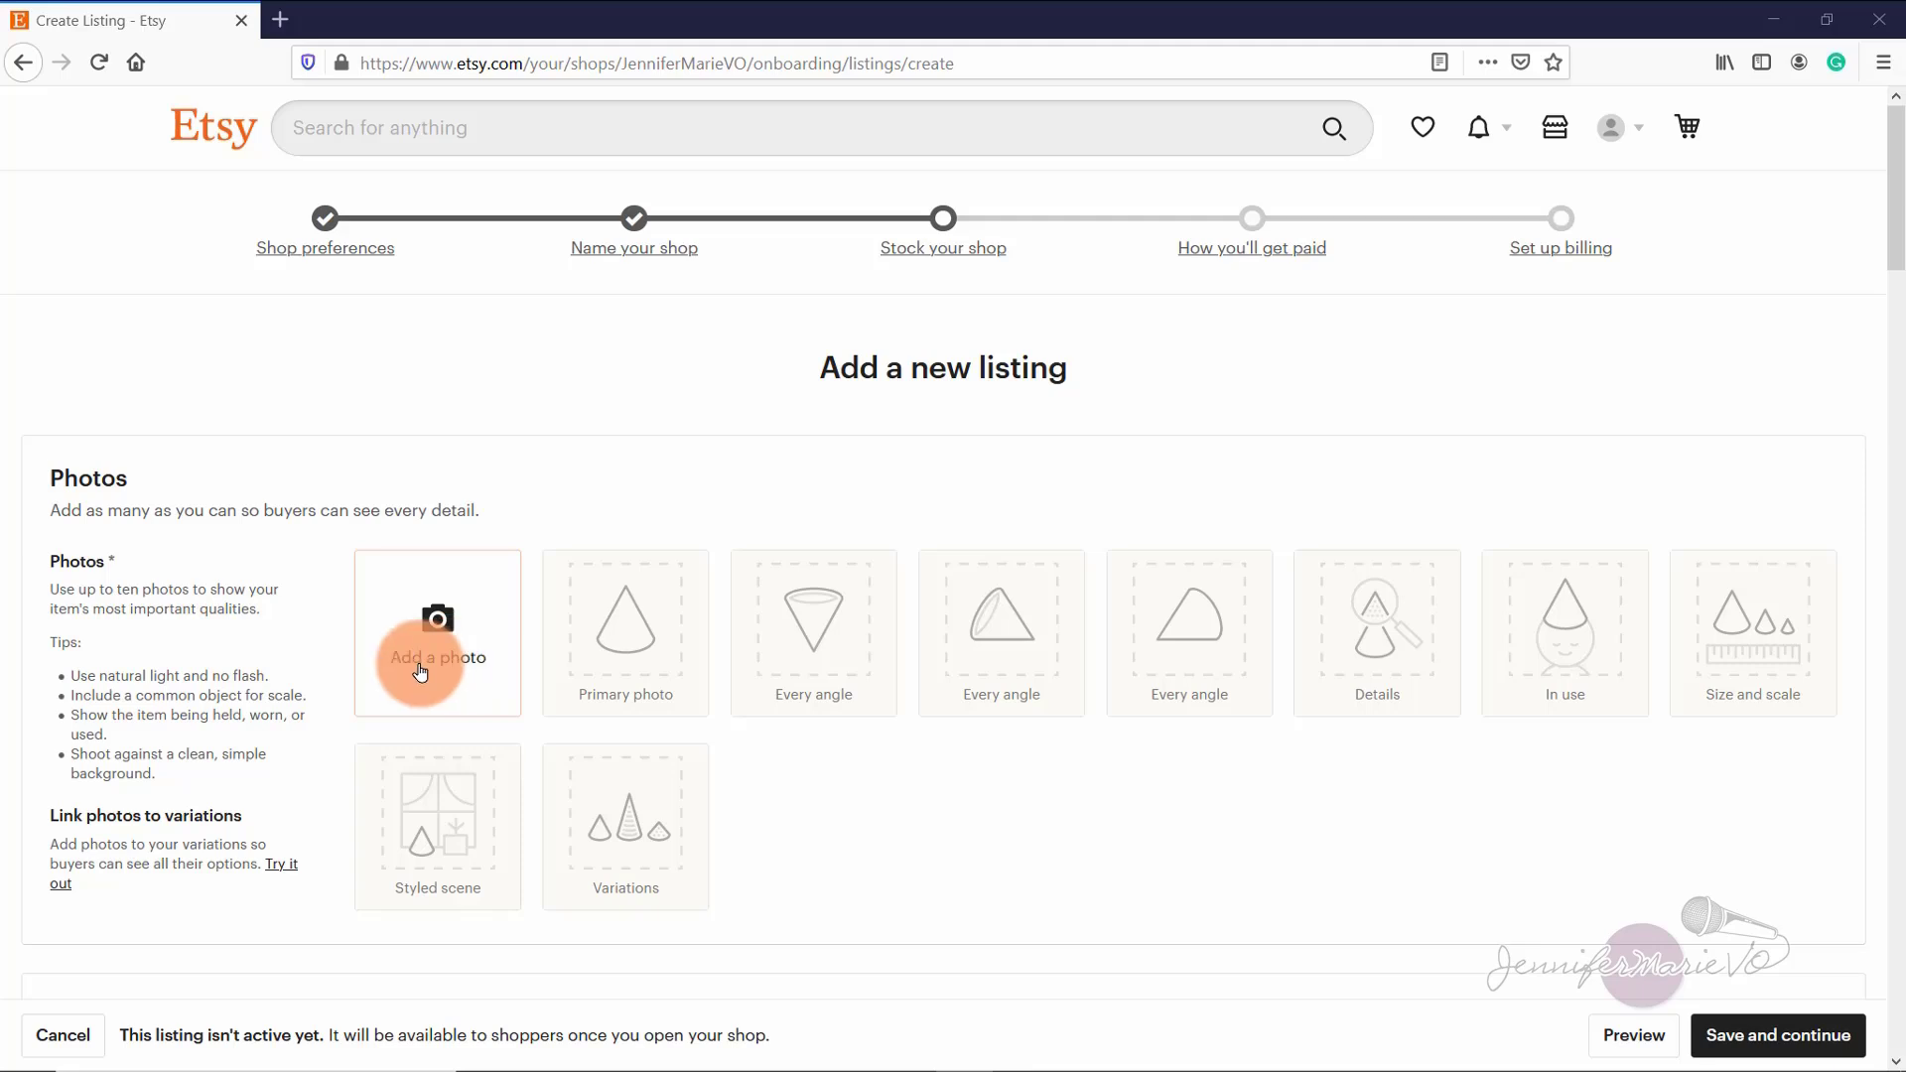
{"action": "left_click", "coordinate": [418, 668]}
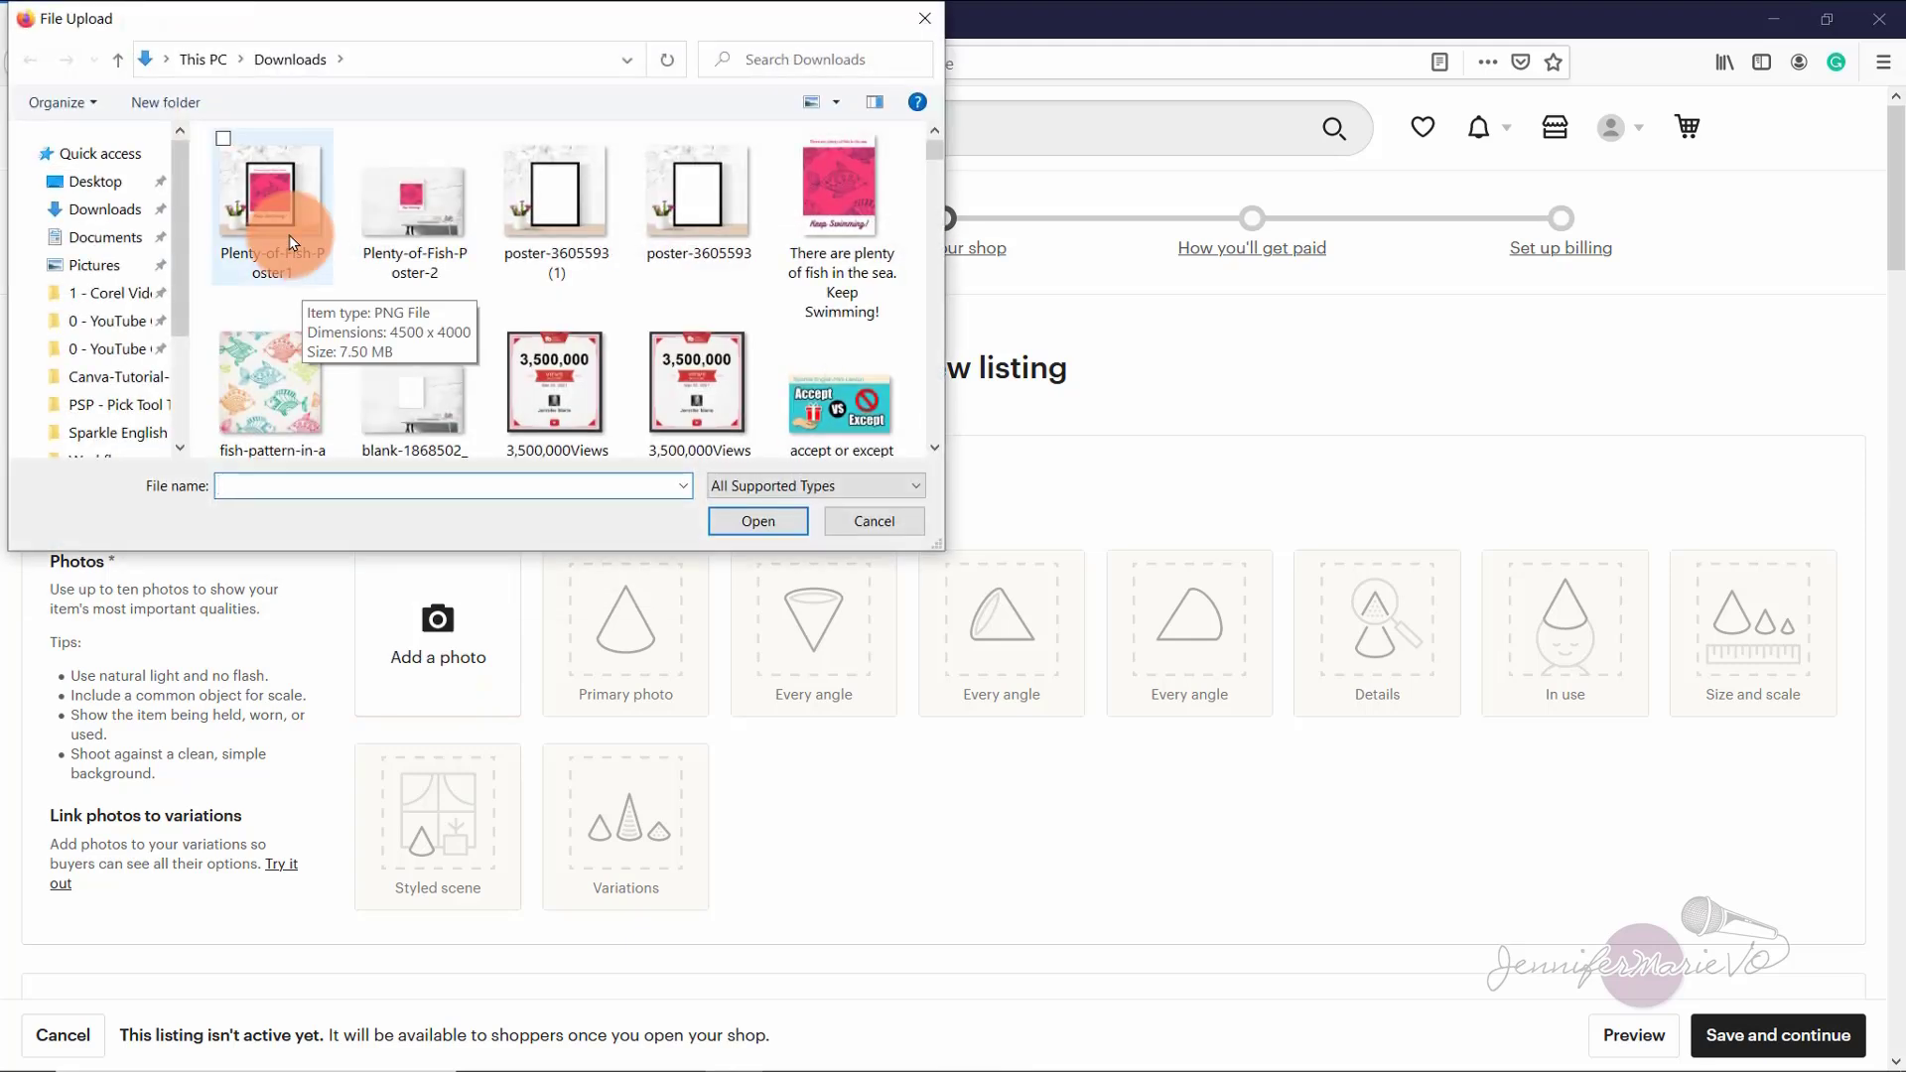
{"action": "double_click", "coordinate": [289, 235]}
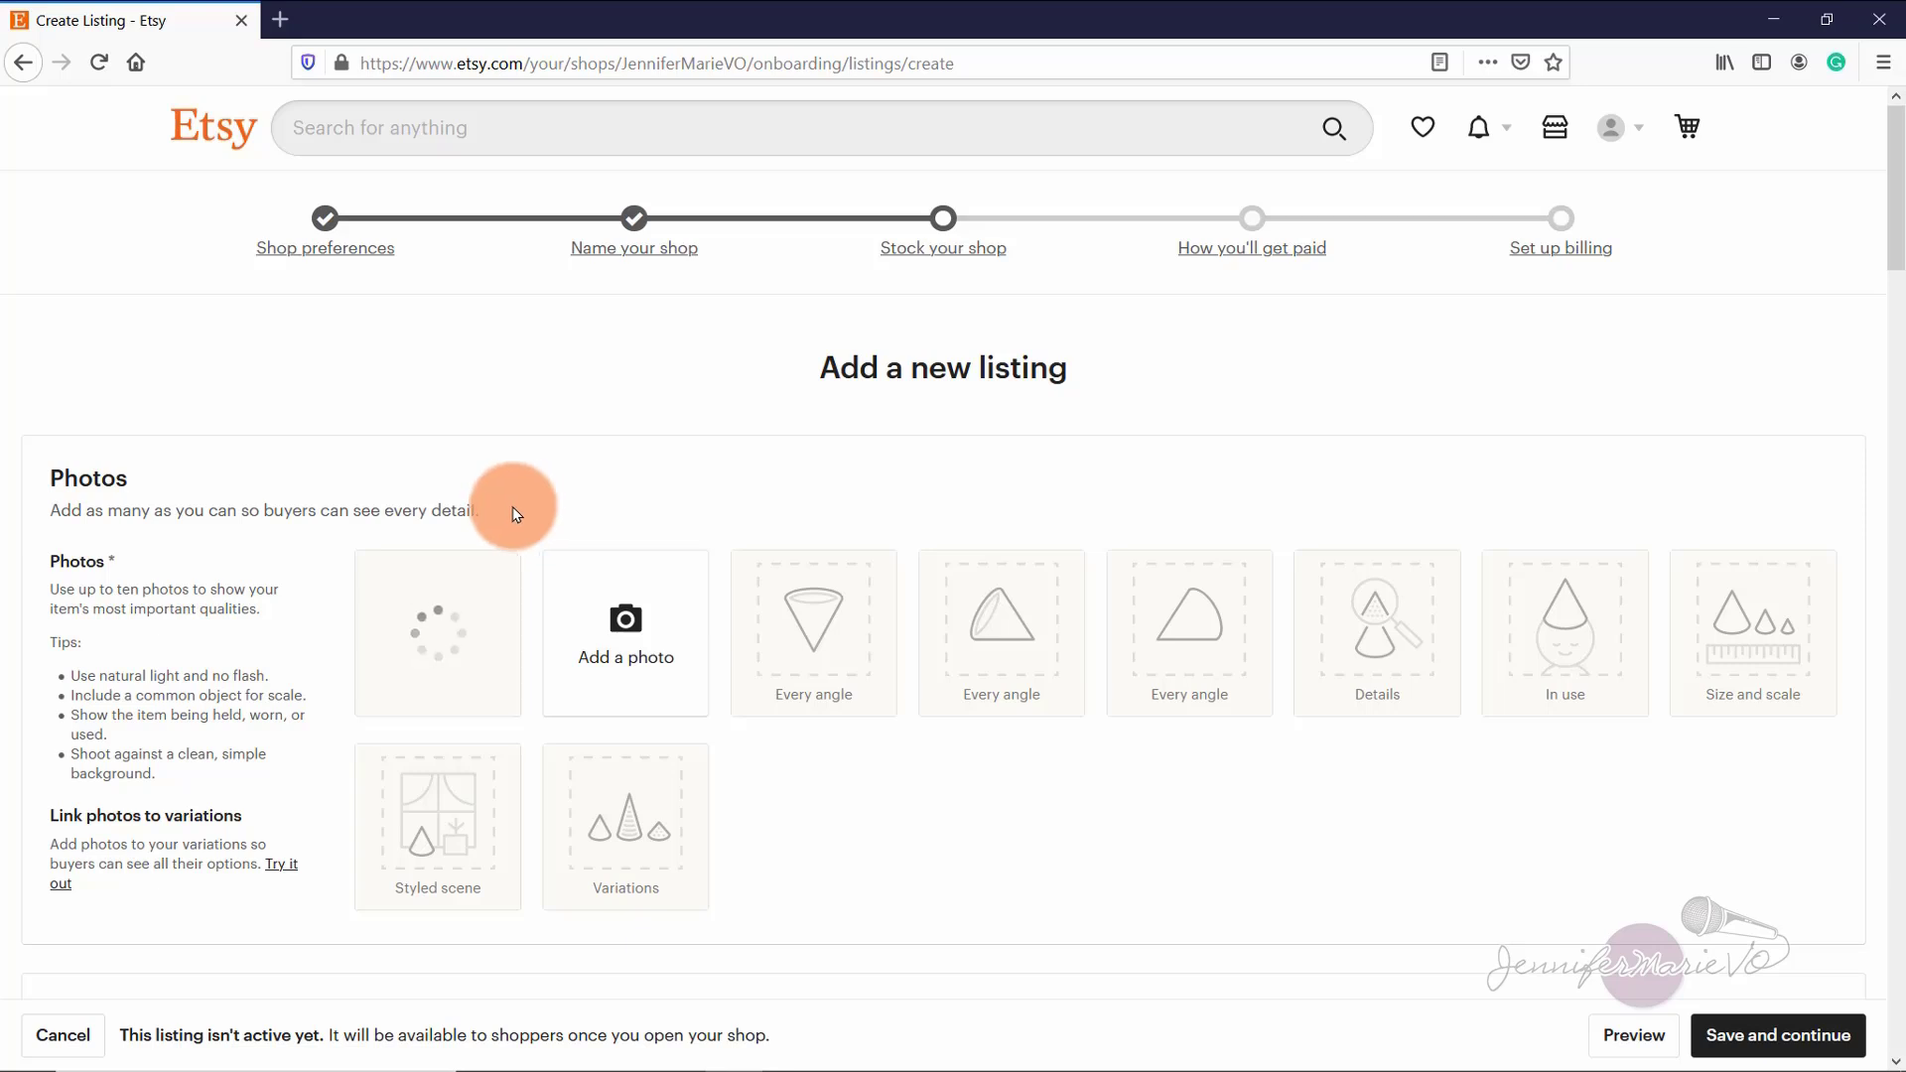
{"action": "mouse_move", "coordinate": [375, 574]}
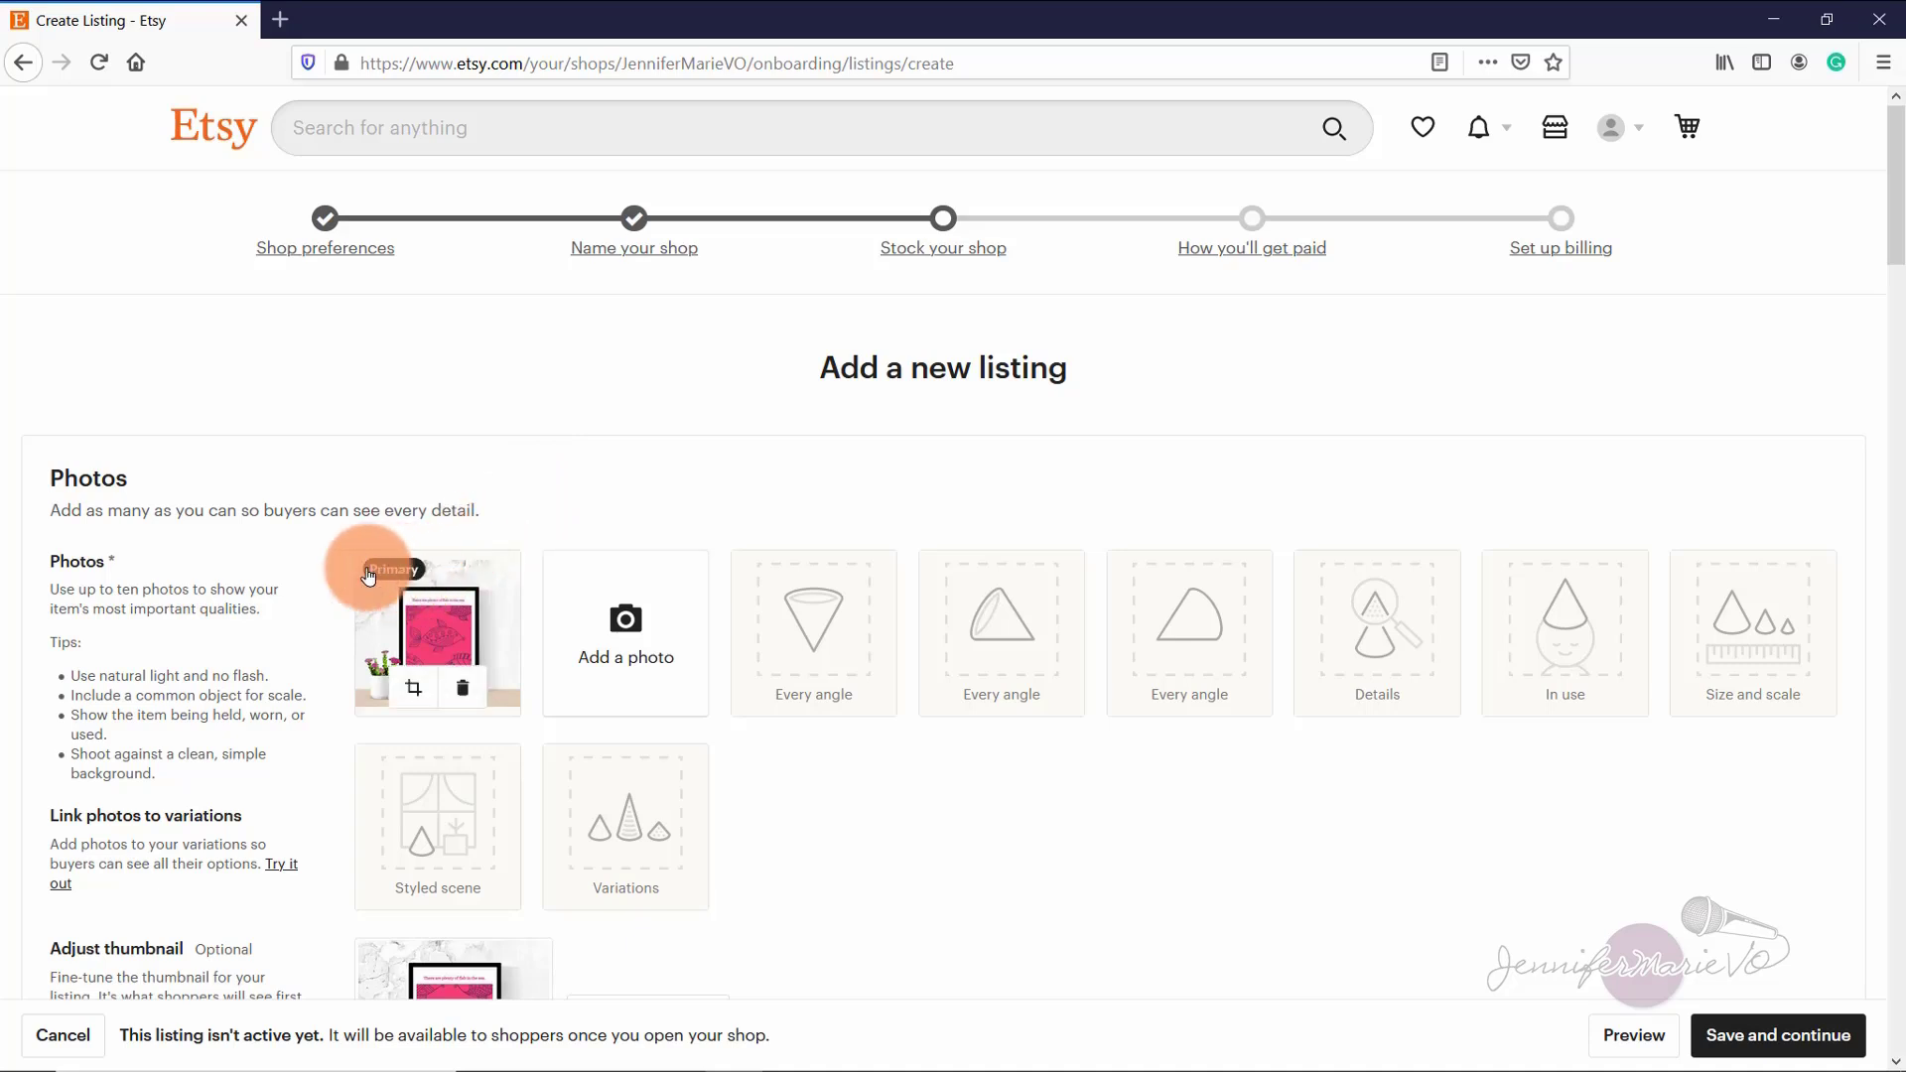
{"action": "left_click", "coordinate": [413, 692]}
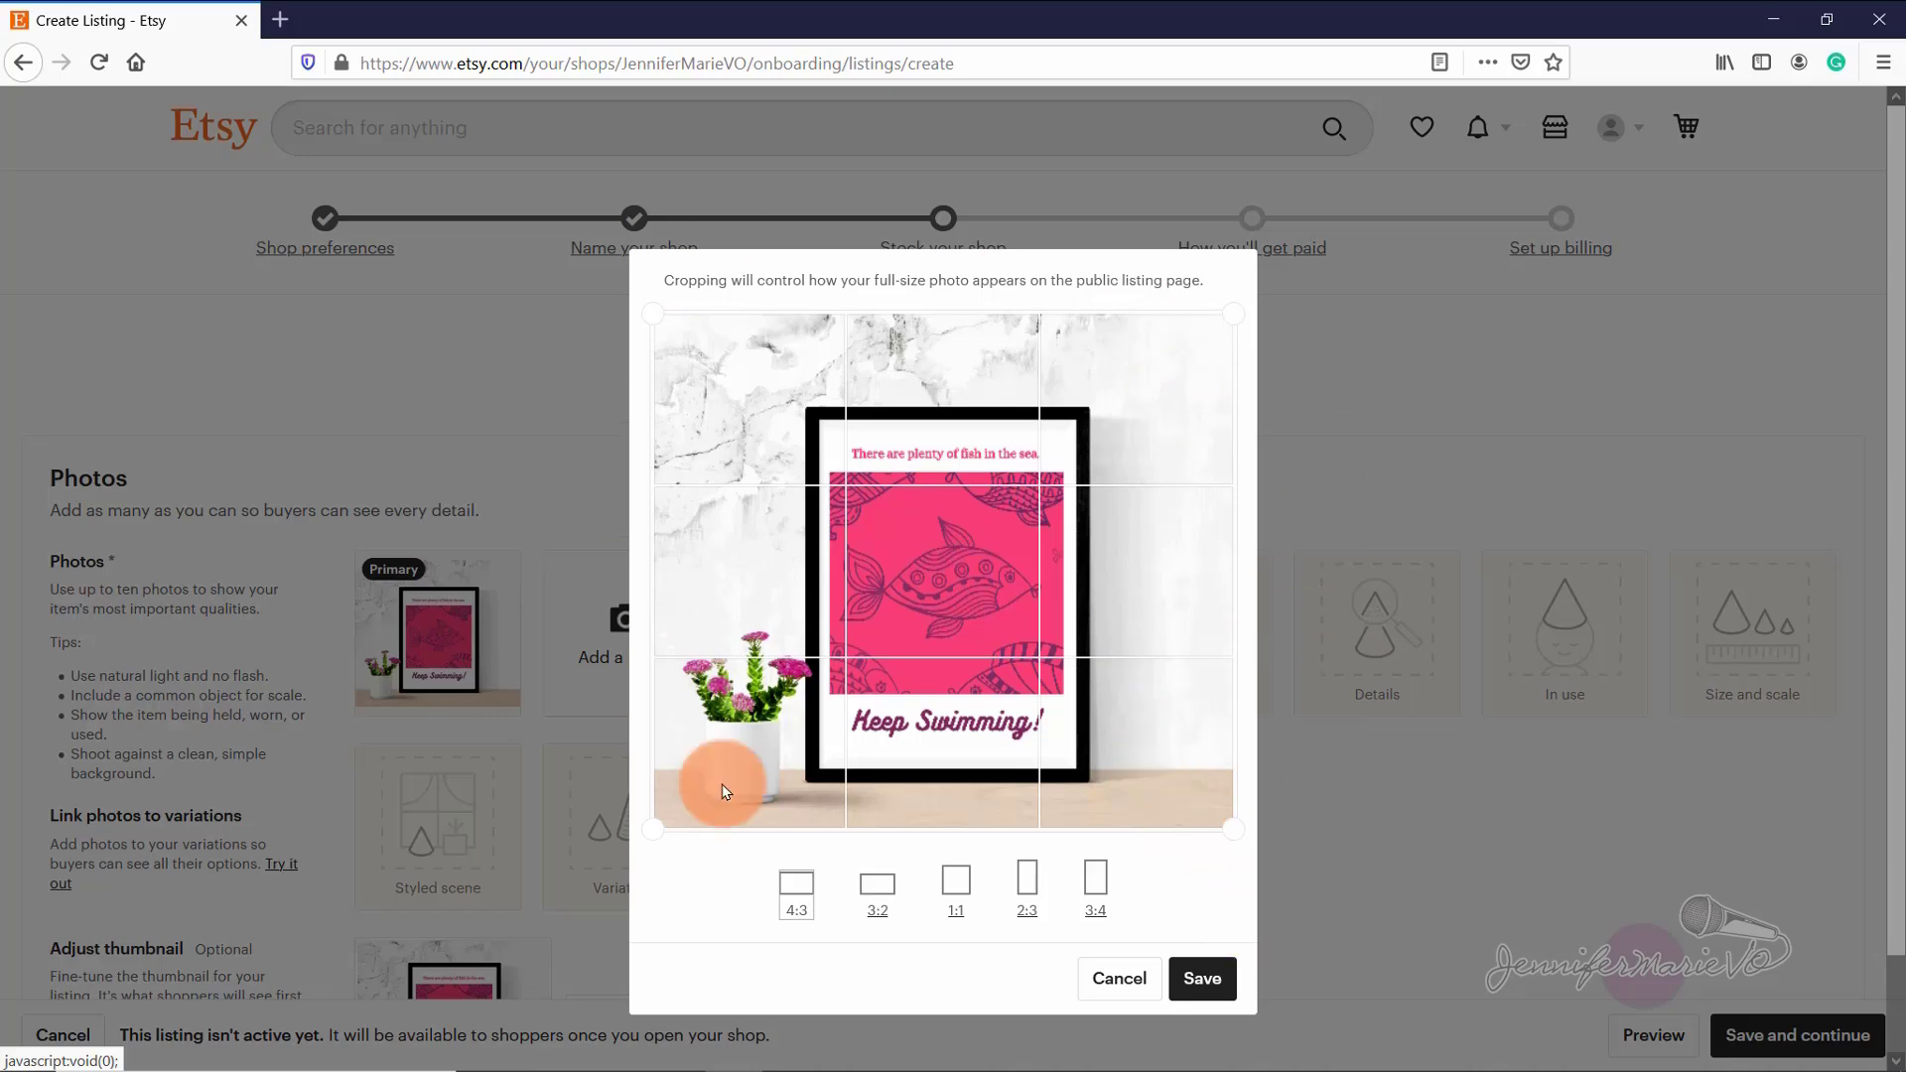
{"action": "left_click", "coordinate": [1124, 973]}
{"action": "scroll", "coordinate": [341, 665], "scroll_direction": "down", "scroll_amount": 3}
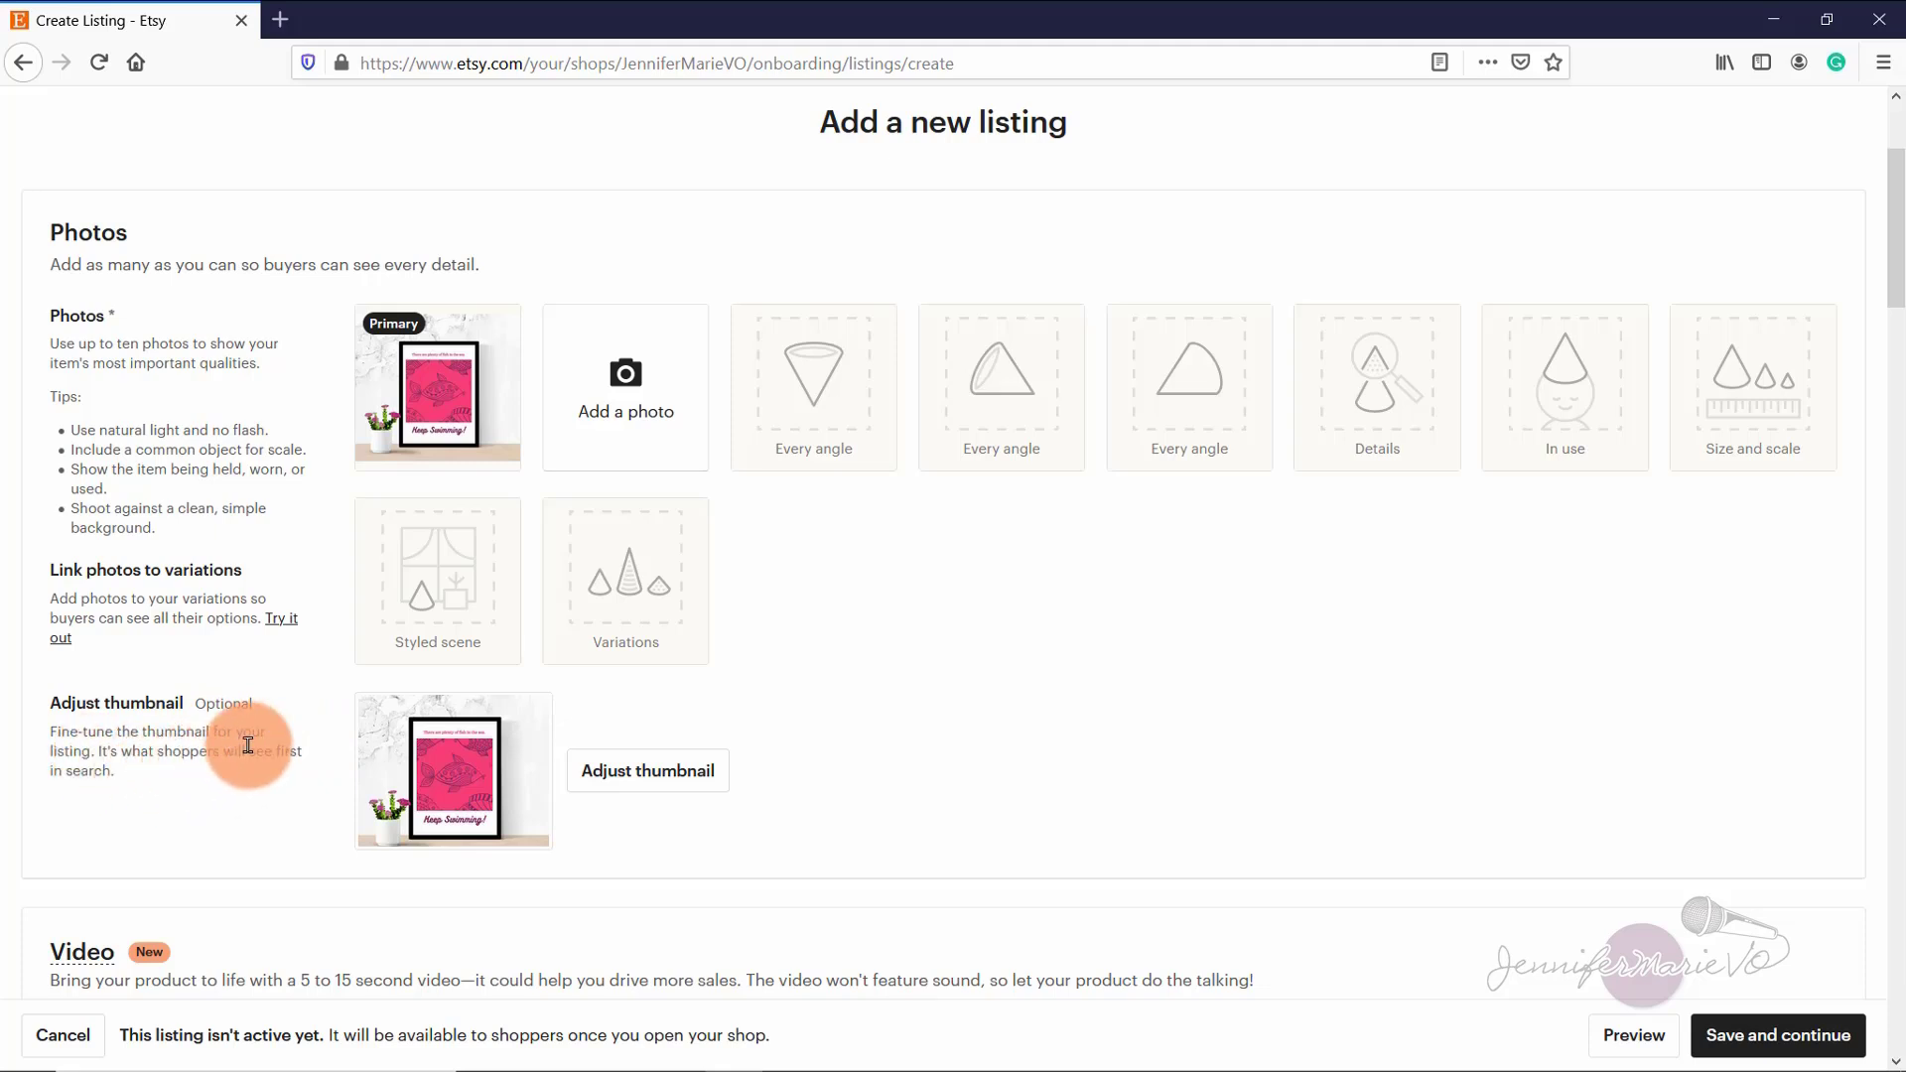
Step: Zoom and reposition the thumbnail to frame the Keep Swimming poster, then save it
{"action": "left_click", "coordinate": [617, 785]}
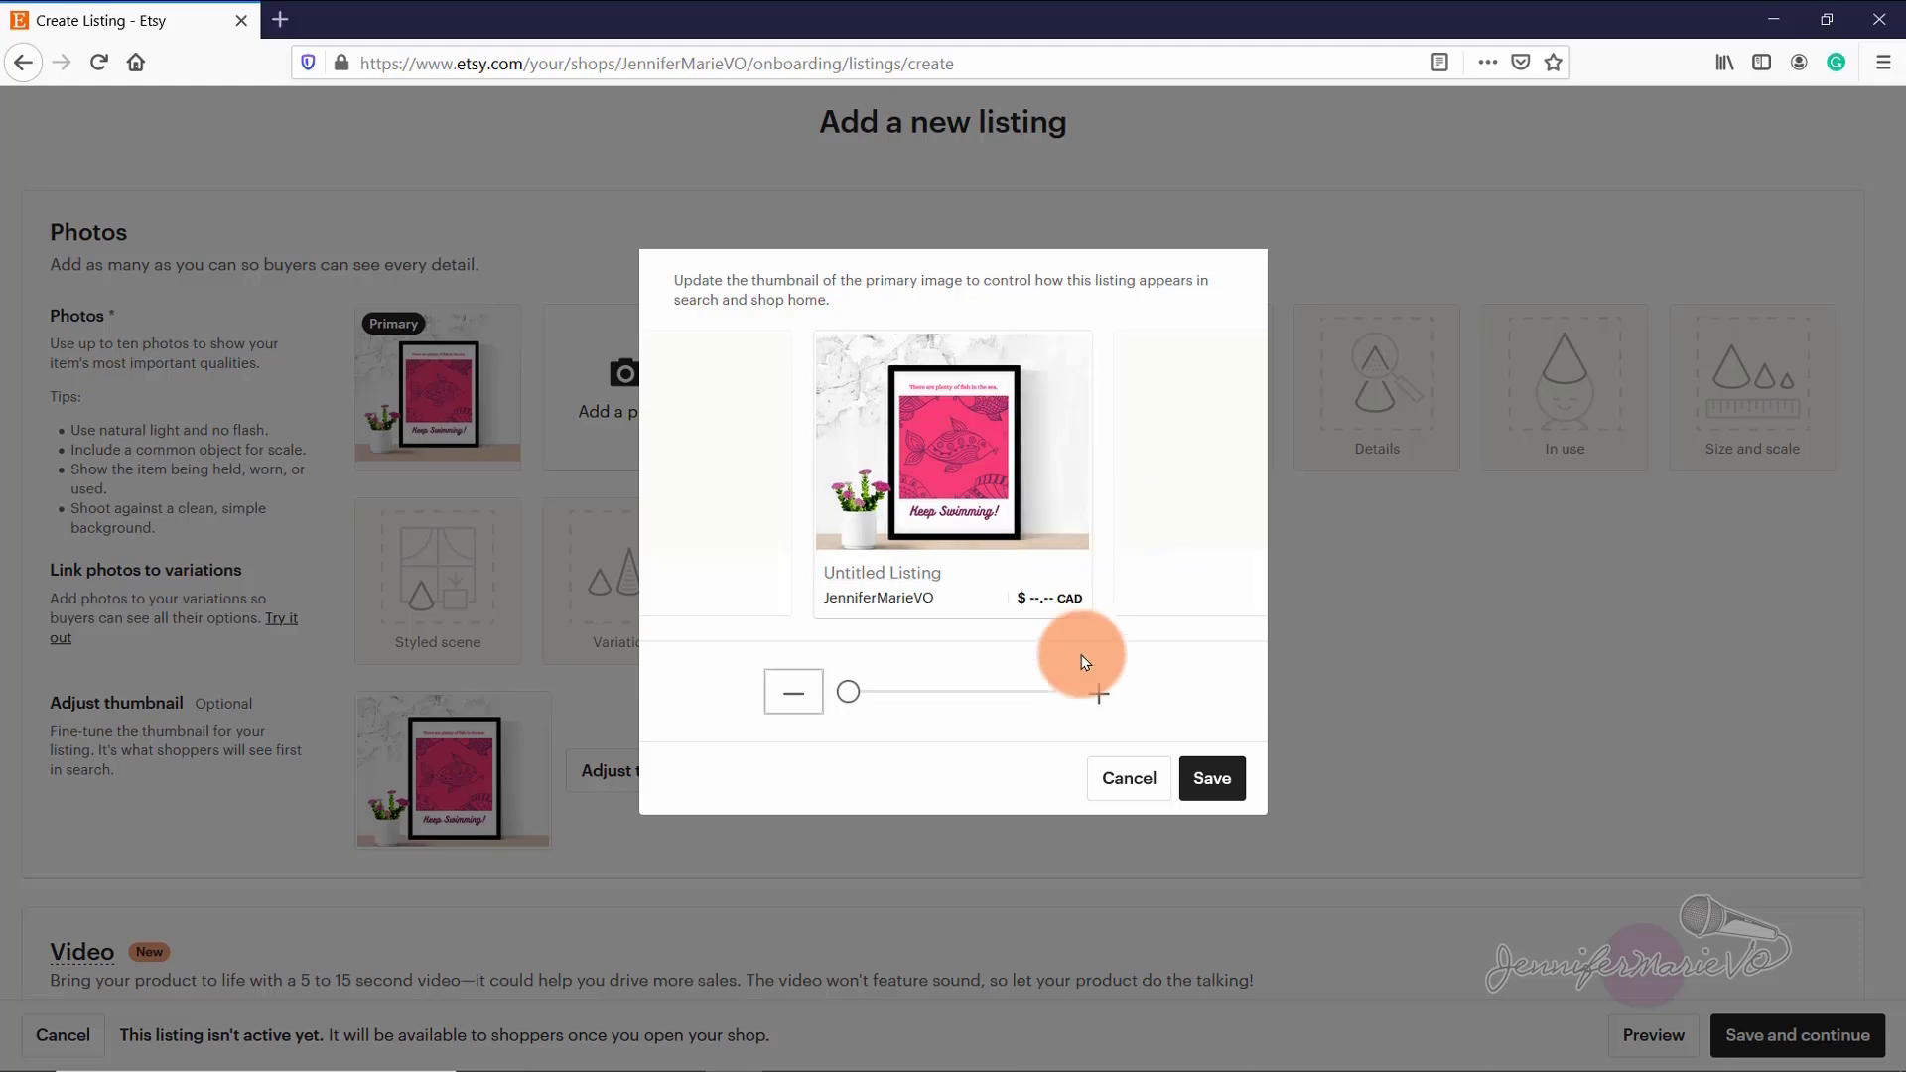
{"action": "left_click_drag", "start_coordinate": [860, 697], "coordinate": [917, 692]}
{"action": "left_click_drag", "start_coordinate": [1013, 495], "coordinate": [1012, 449]}
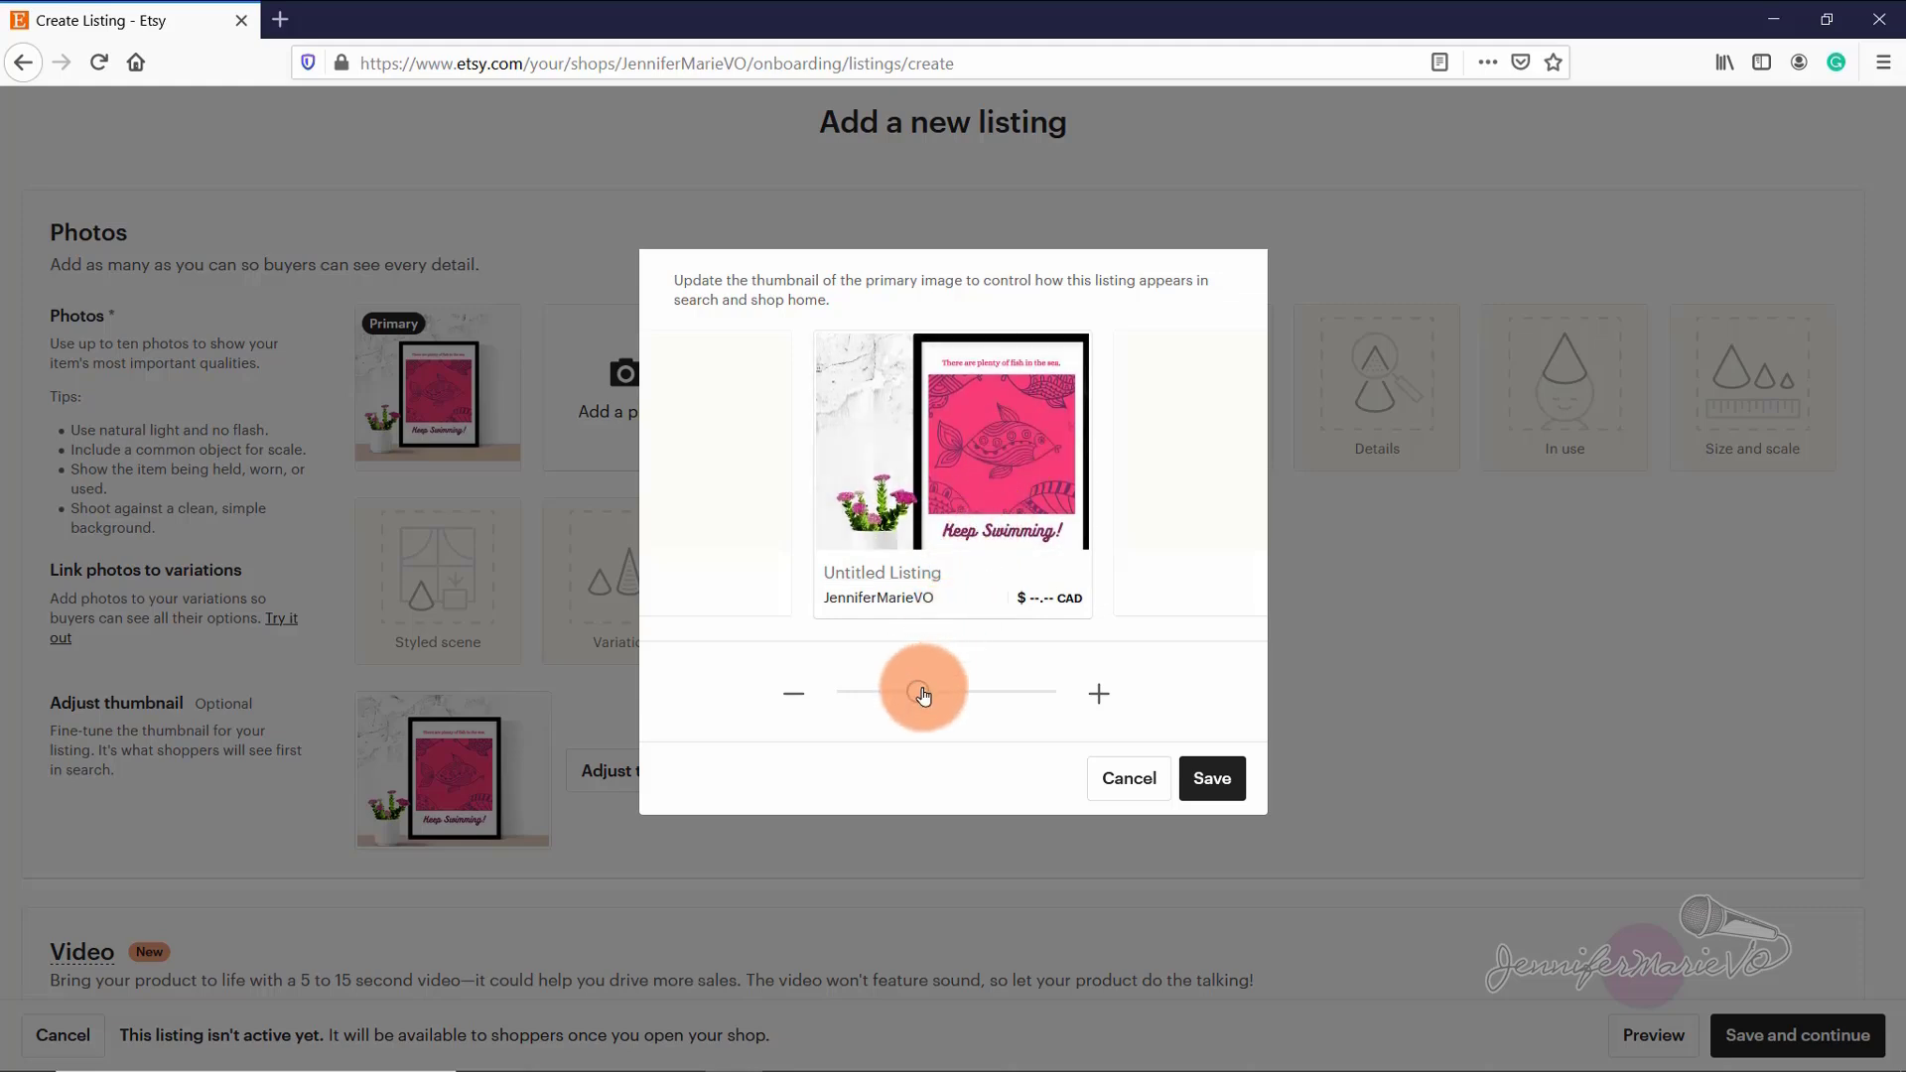
{"action": "mouse_move", "coordinate": [929, 697]}
{"action": "left_mouse_down"}
{"action": "mouse_move", "coordinate": [953, 689]}
{"action": "mouse_move", "coordinate": [902, 691]}
{"action": "left_mouse_up"}
{"action": "left_click_drag", "start_coordinate": [975, 477], "coordinate": [977, 484]}
{"action": "left_click_drag", "start_coordinate": [901, 685], "coordinate": [920, 681]}
{"action": "left_click_drag", "start_coordinate": [931, 539], "coordinate": [930, 526]}
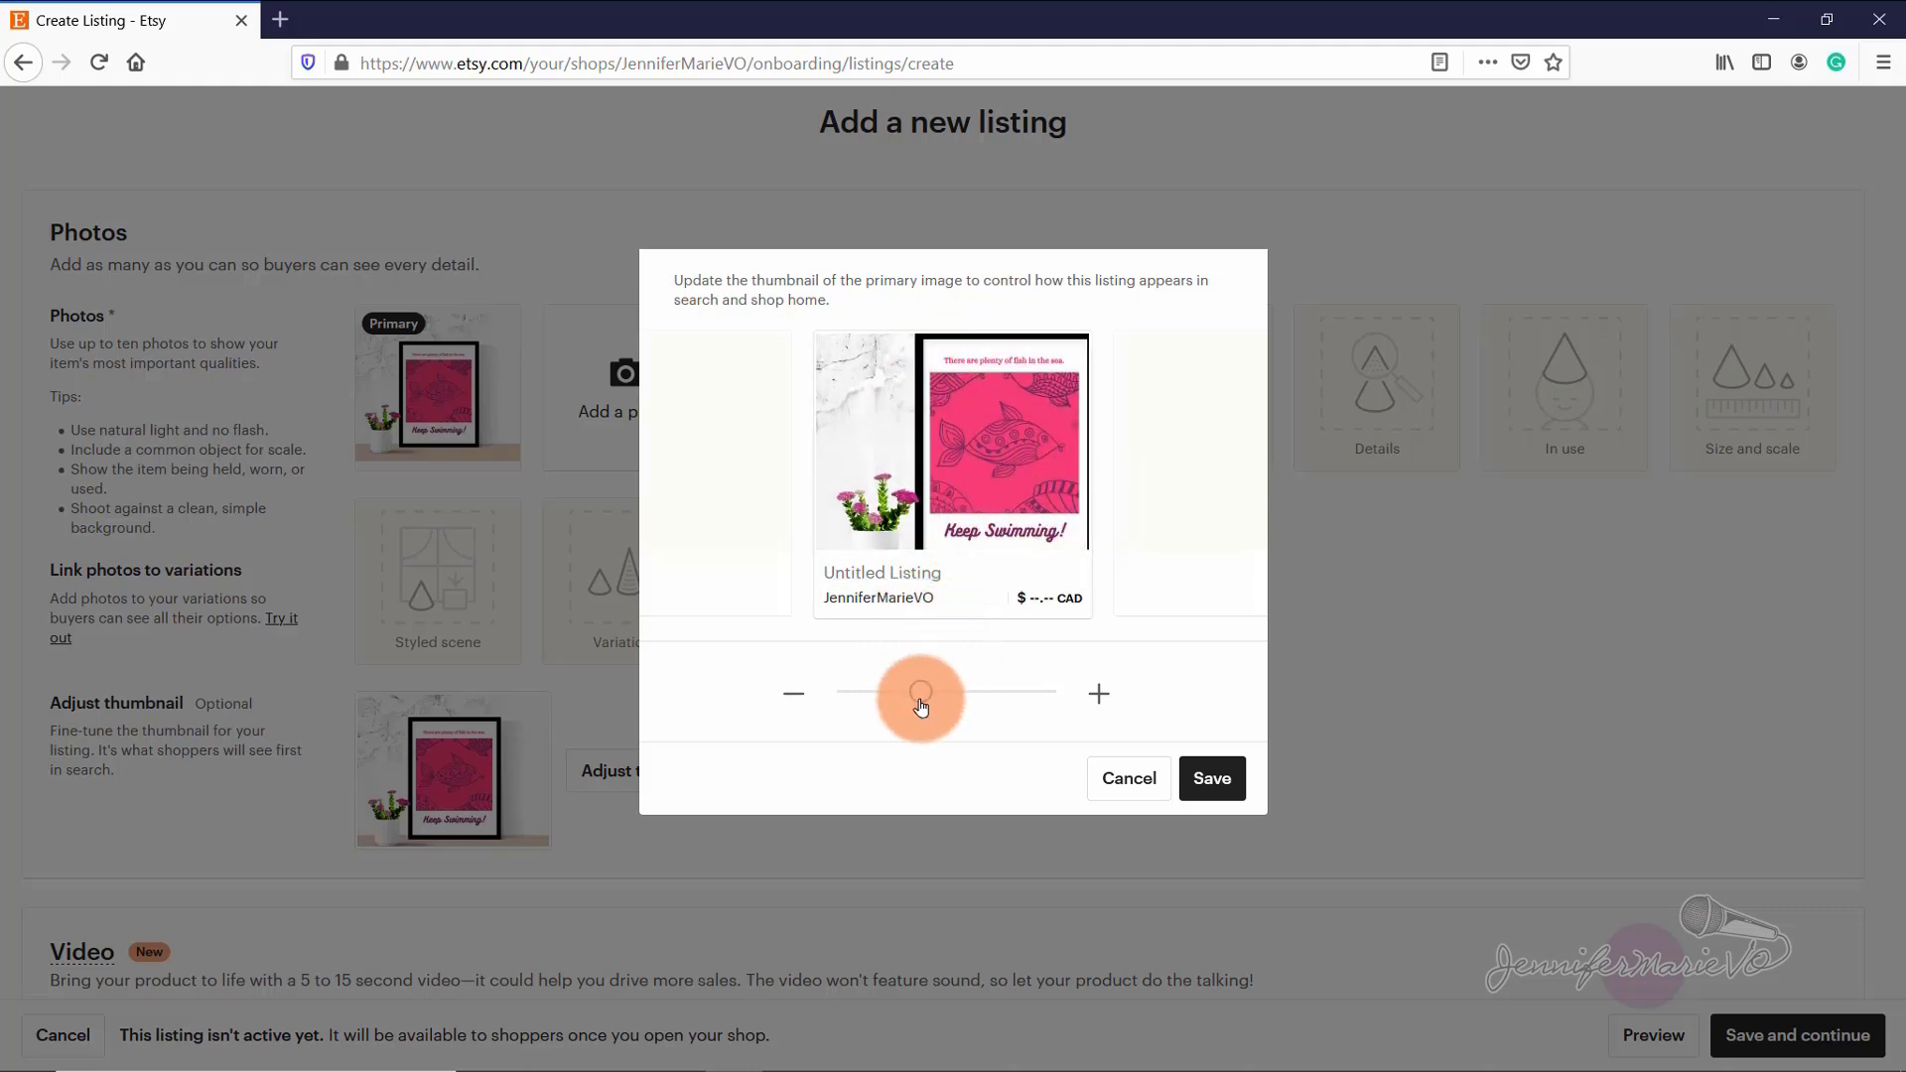
{"action": "left_click_drag", "start_coordinate": [922, 694], "coordinate": [899, 695]}
{"action": "left_click", "coordinate": [1213, 780]}
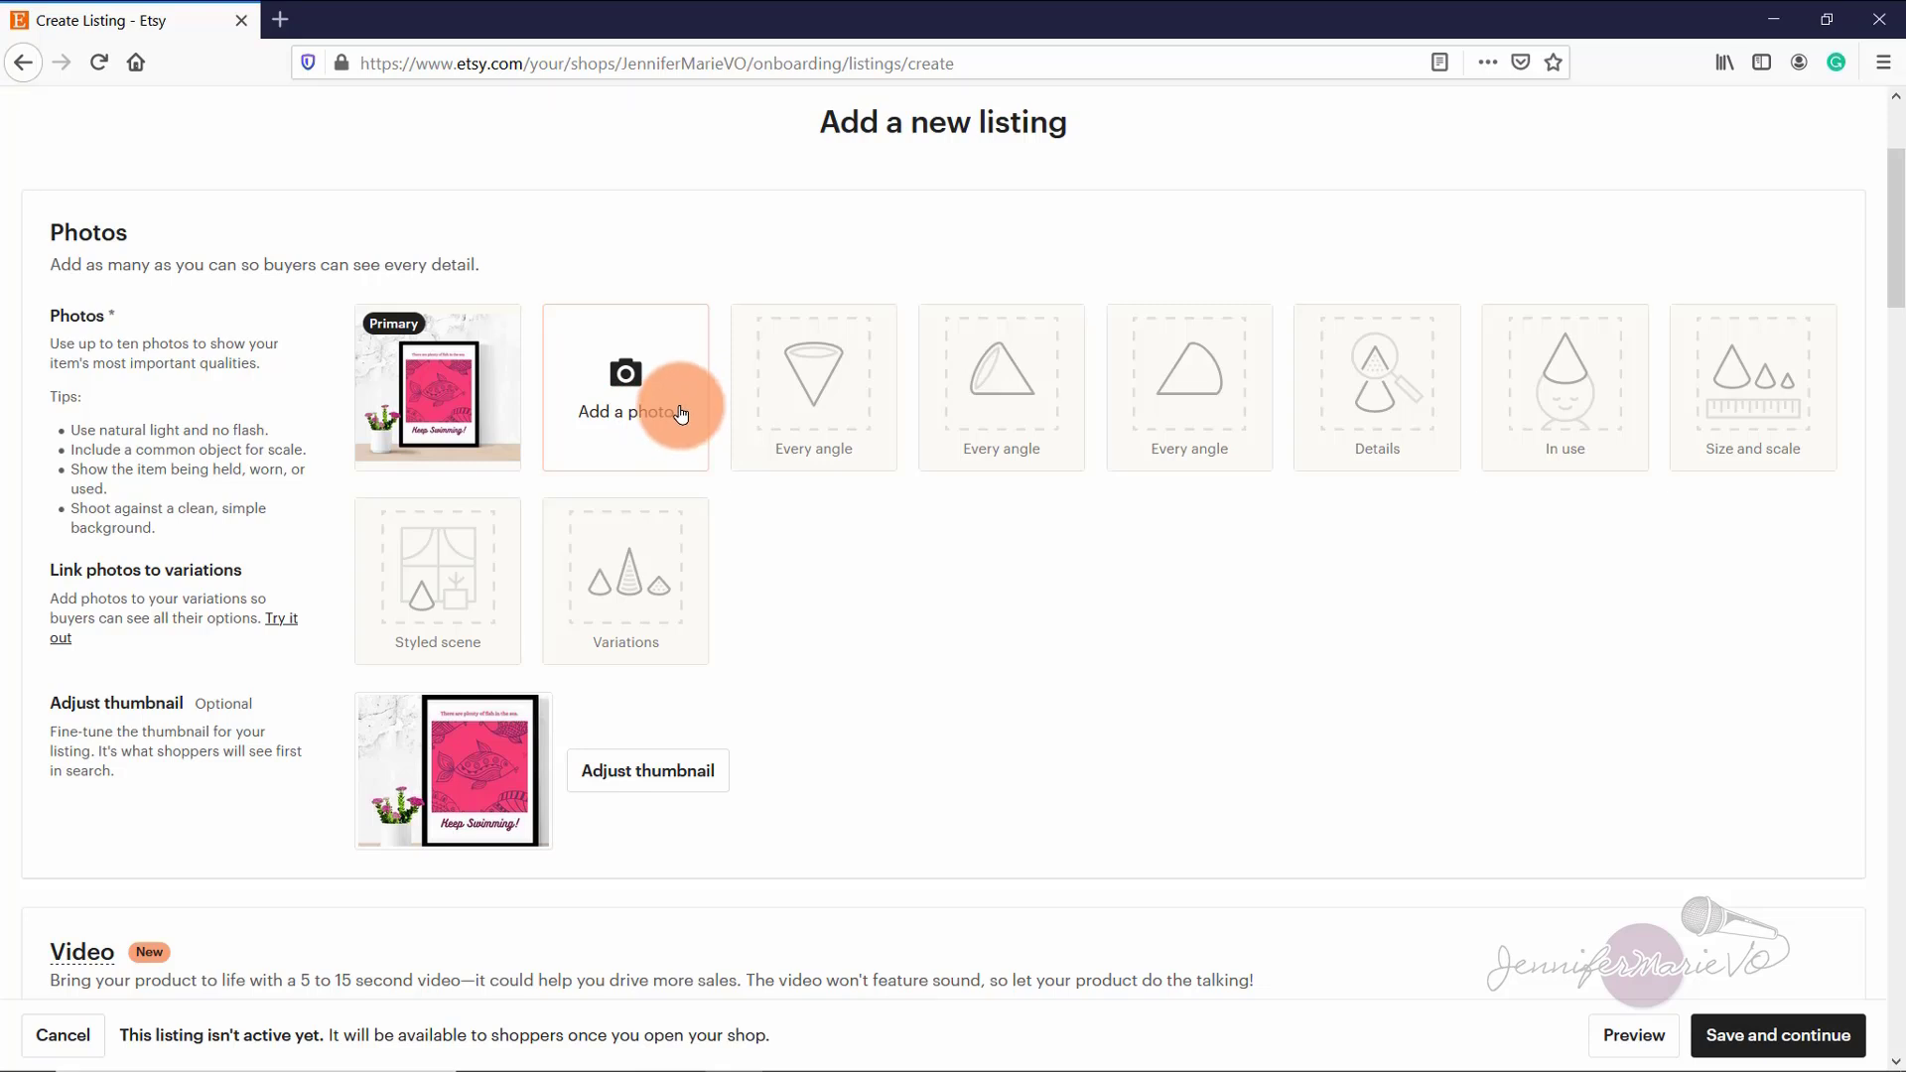
Step: Add 'Plenty of Fish Poster 2' as a second photo, preview it, and view the image size guidance
{"action": "left_click", "coordinate": [680, 414]}
{"action": "double_click", "coordinate": [447, 249]}
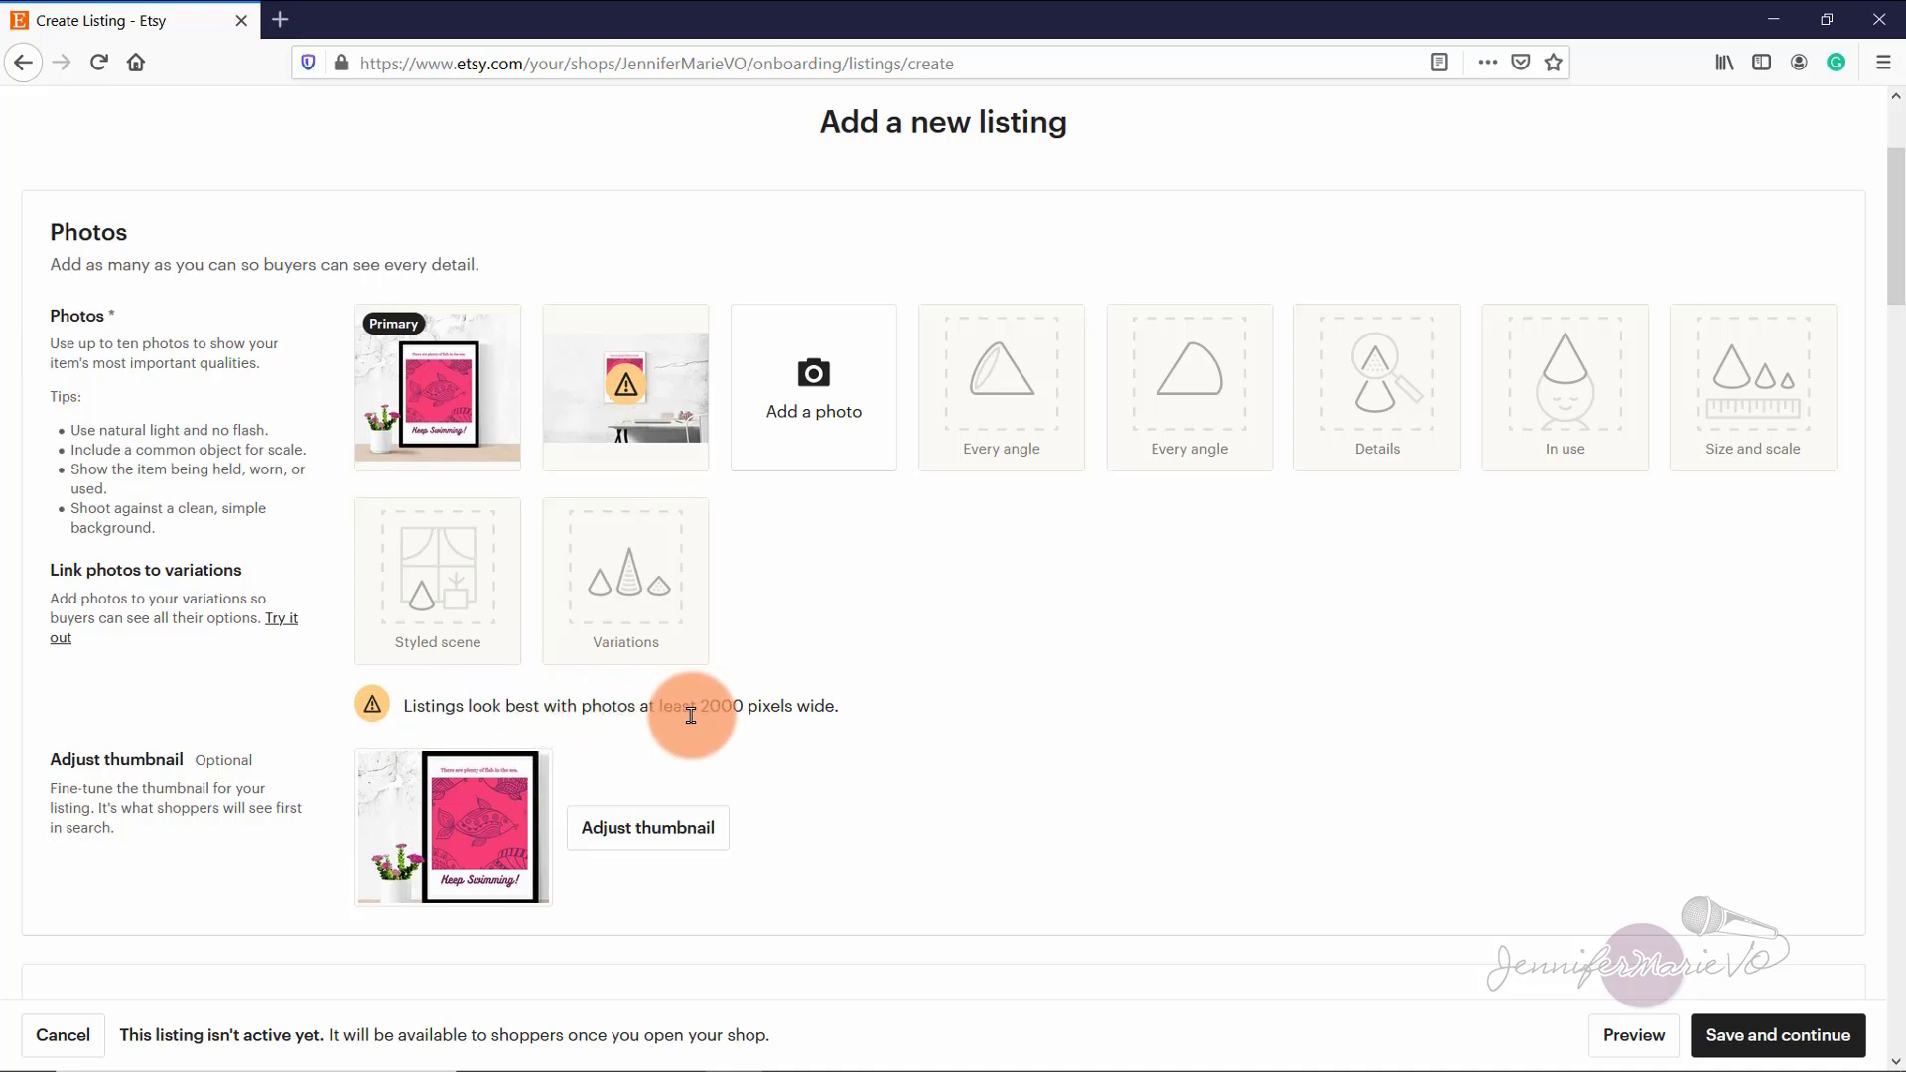
{"action": "left_click", "coordinate": [630, 380]}
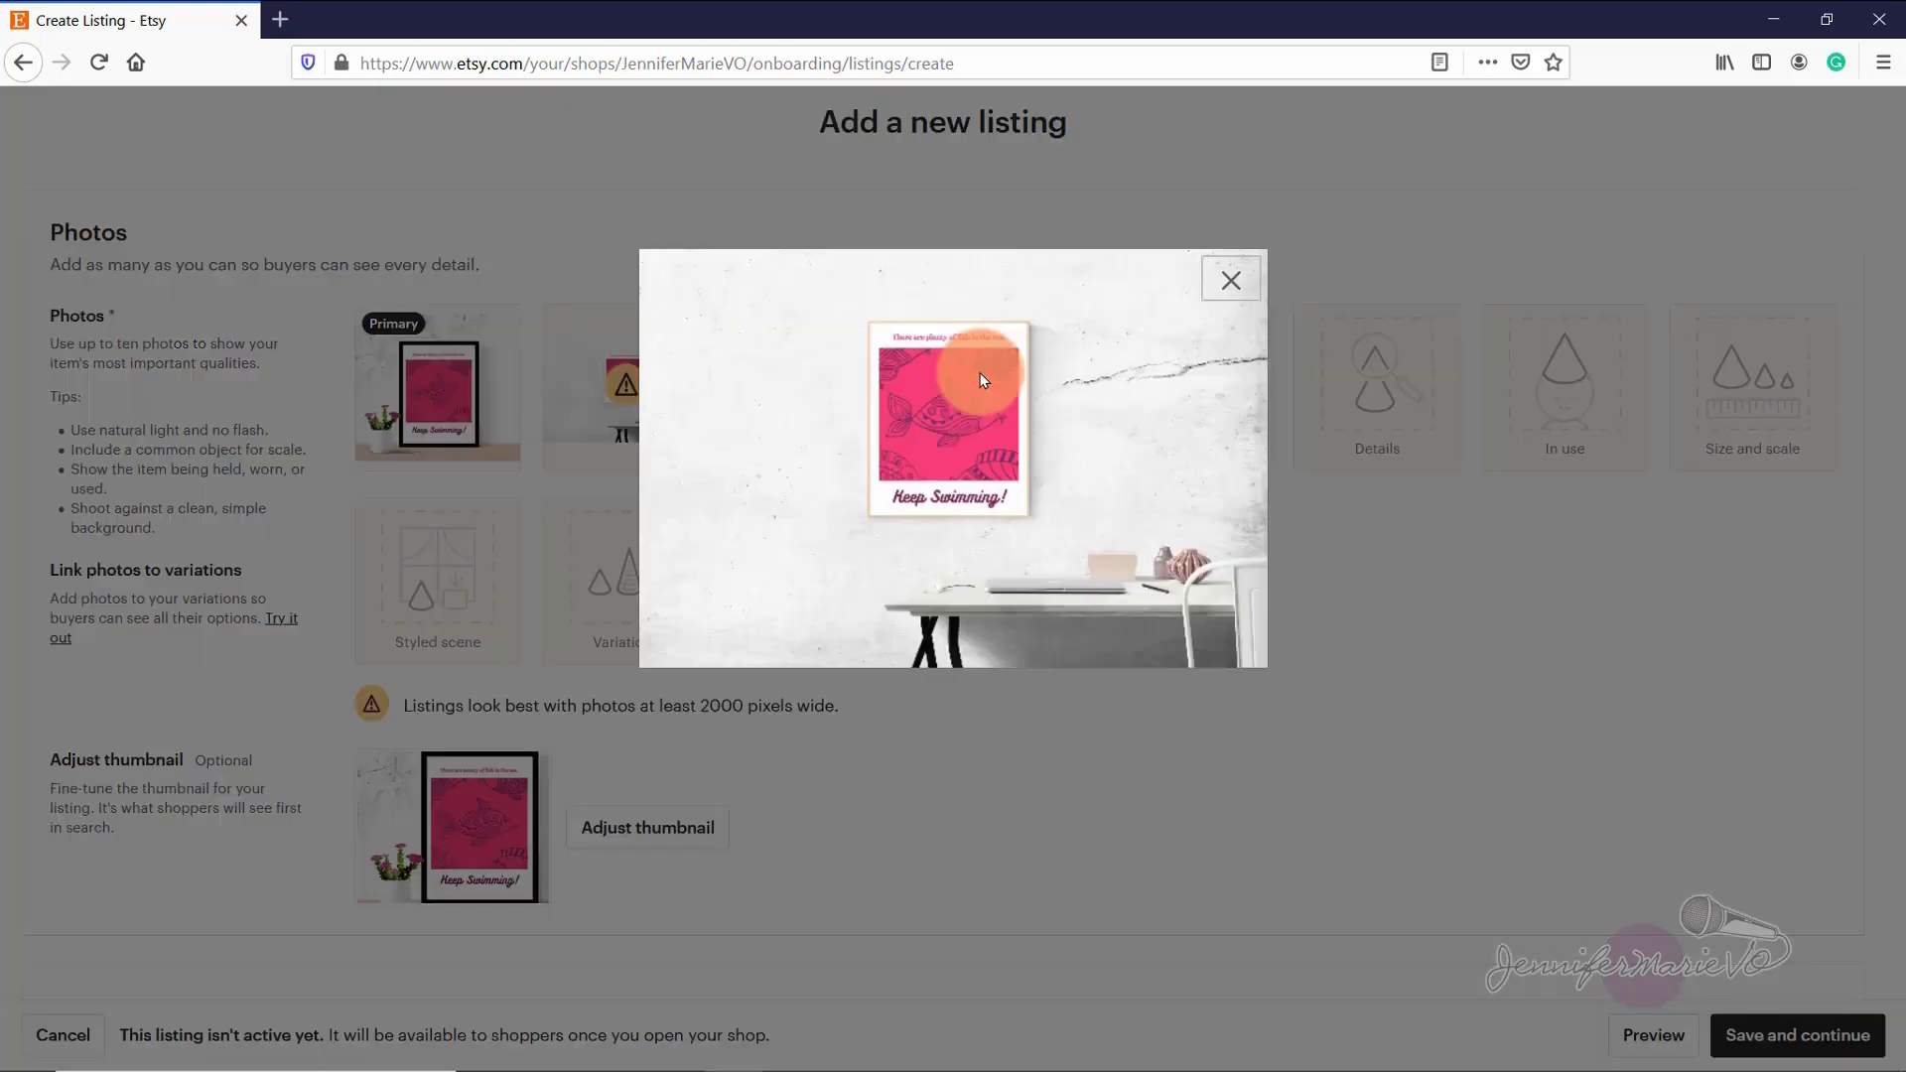
{"action": "left_click", "coordinate": [1233, 285]}
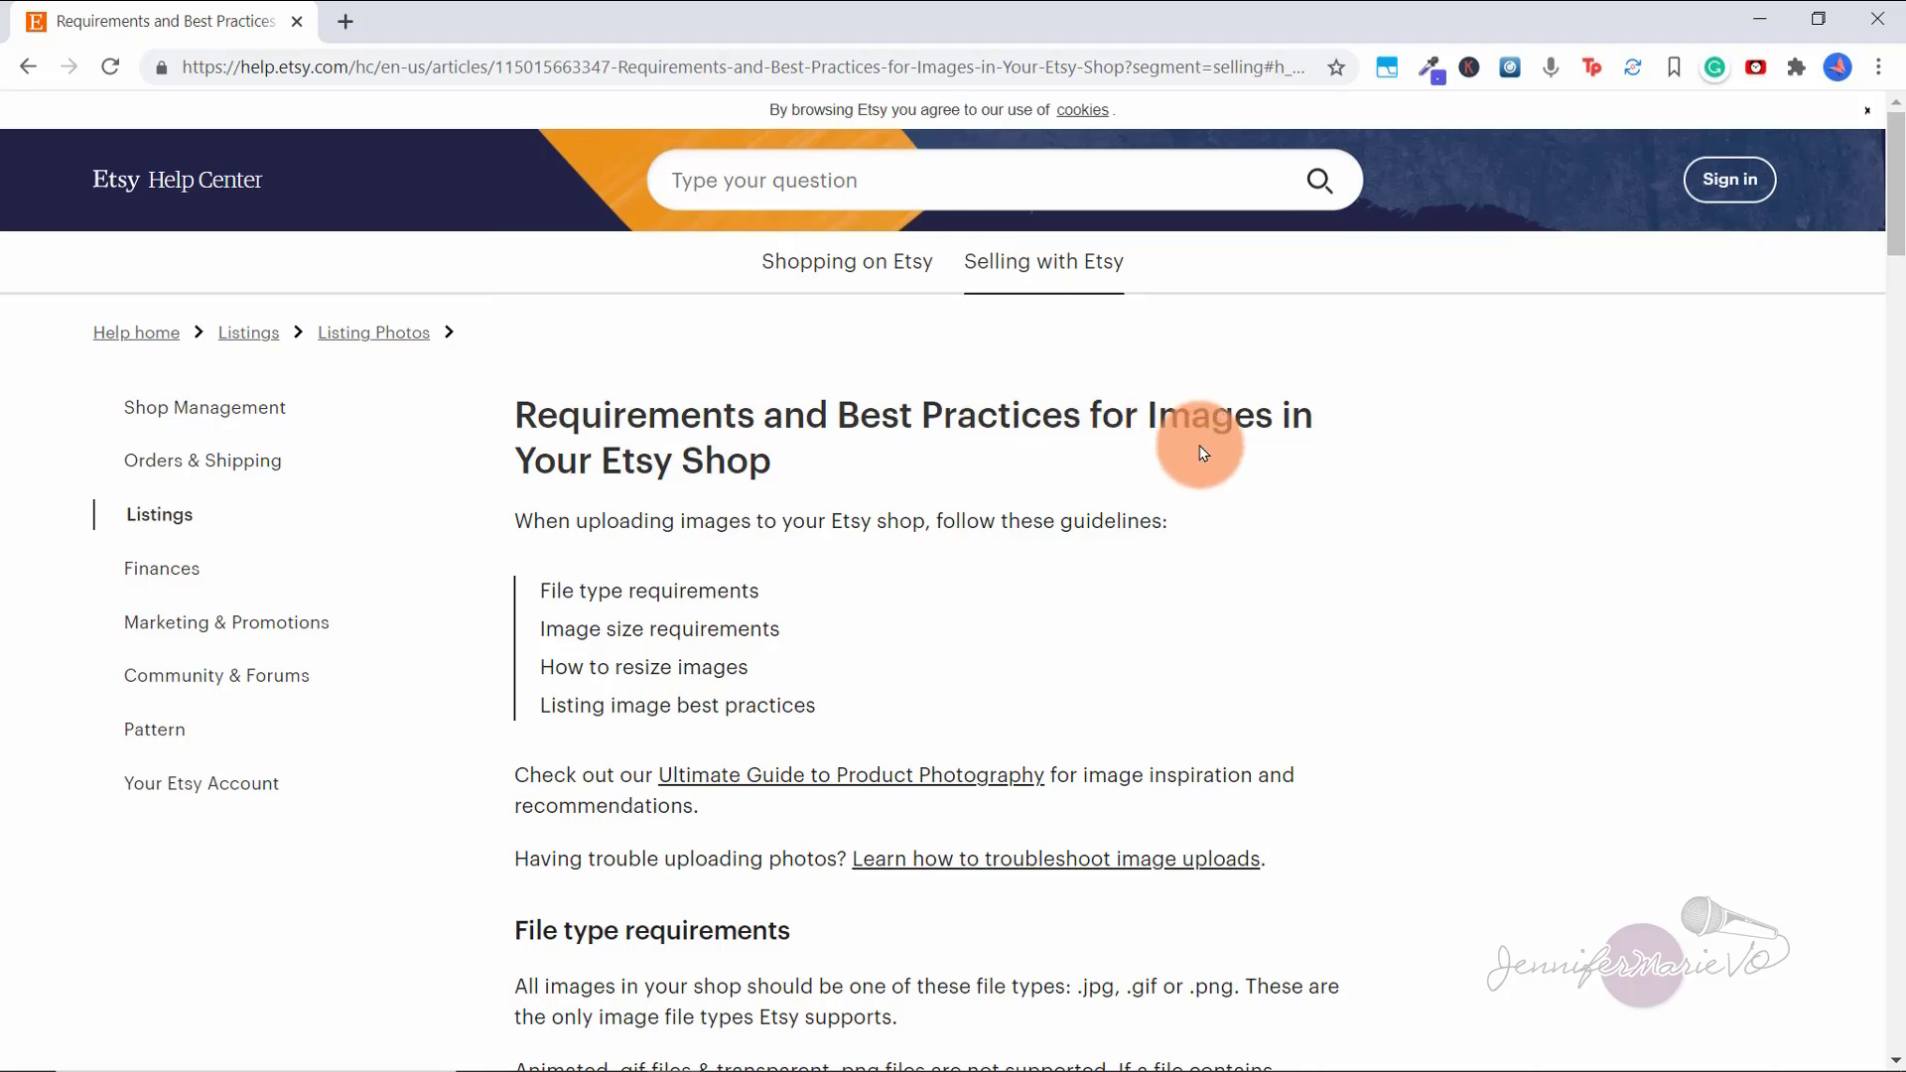
{"action": "scroll", "coordinate": [800, 469], "scroll_direction": "down", "scroll_amount": 8}
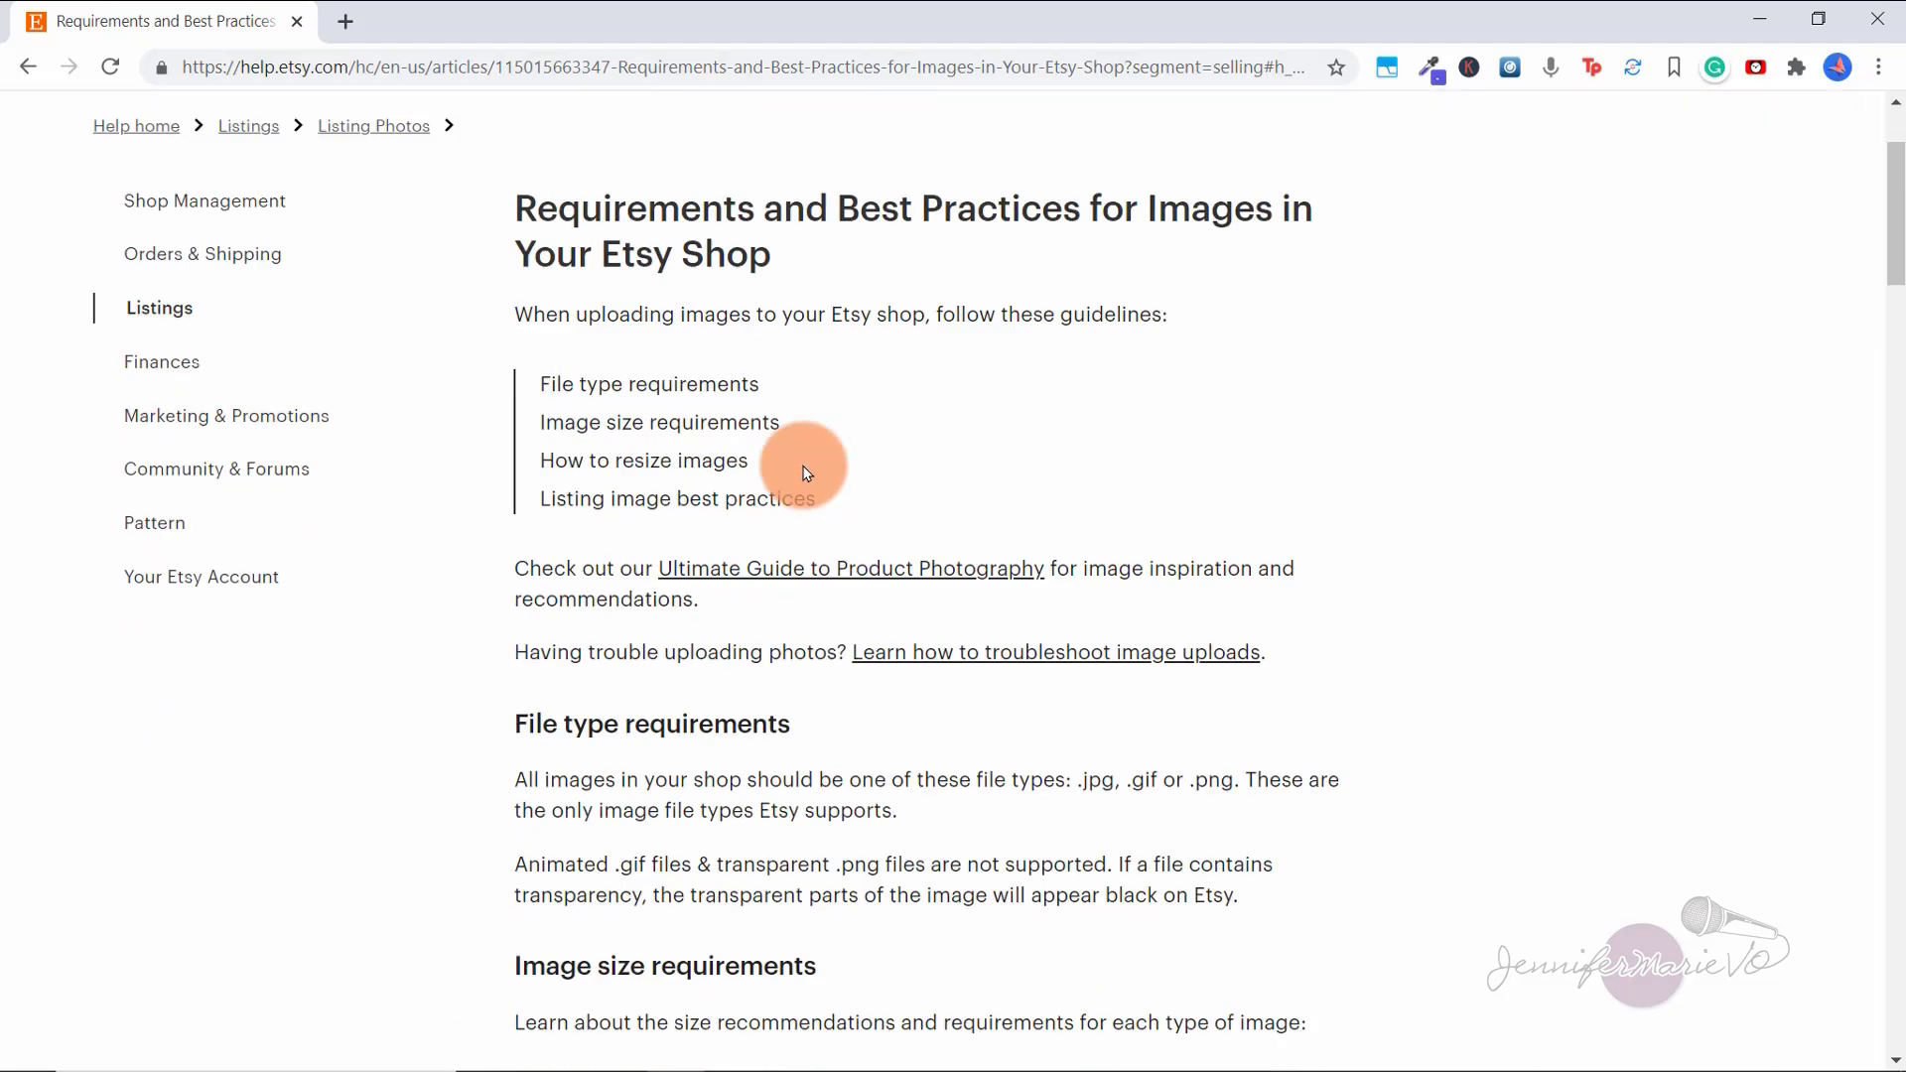
{"action": "left_click", "coordinate": [642, 413]}
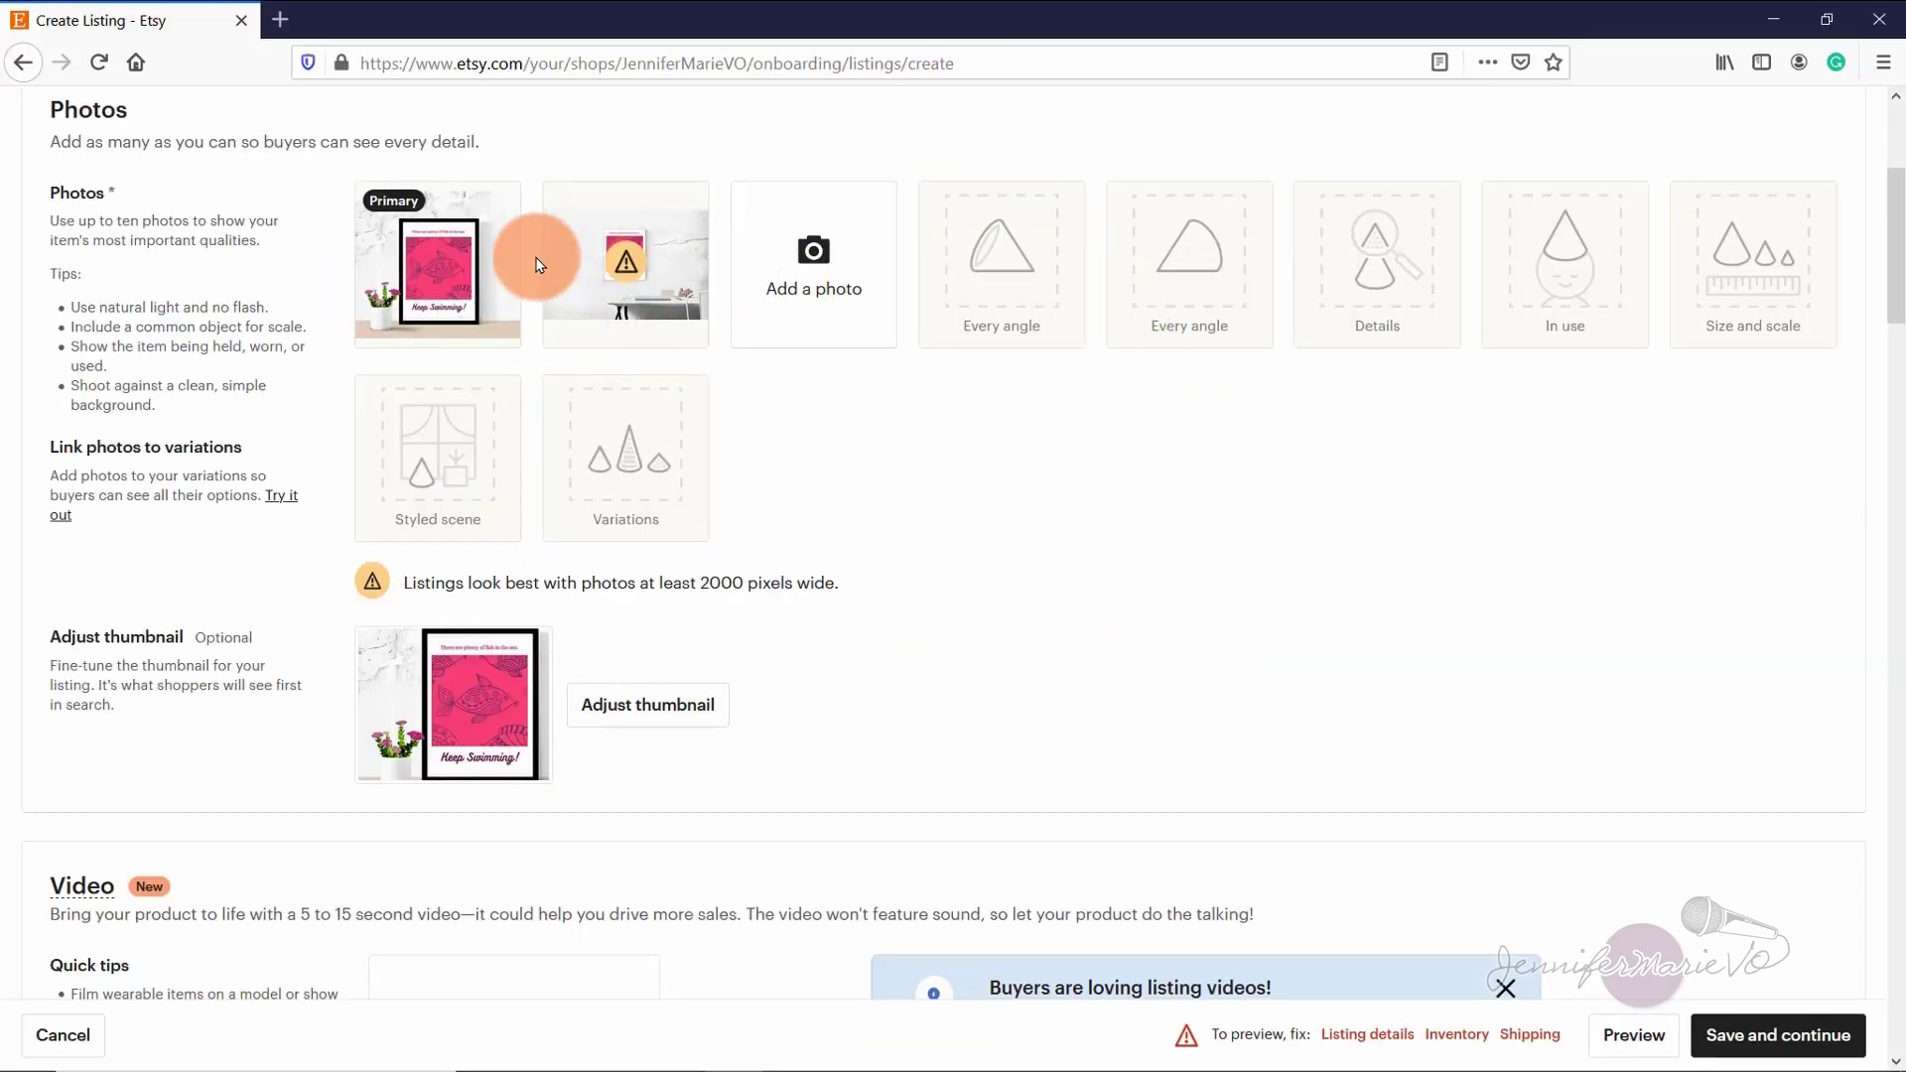
Step: Scroll past the Video section to Listing details and focus the empty Title field
{"action": "mouse_move", "coordinate": [398, 235]}
{"action": "scroll", "coordinate": [765, 374], "scroll_direction": "down", "scroll_amount": 5}
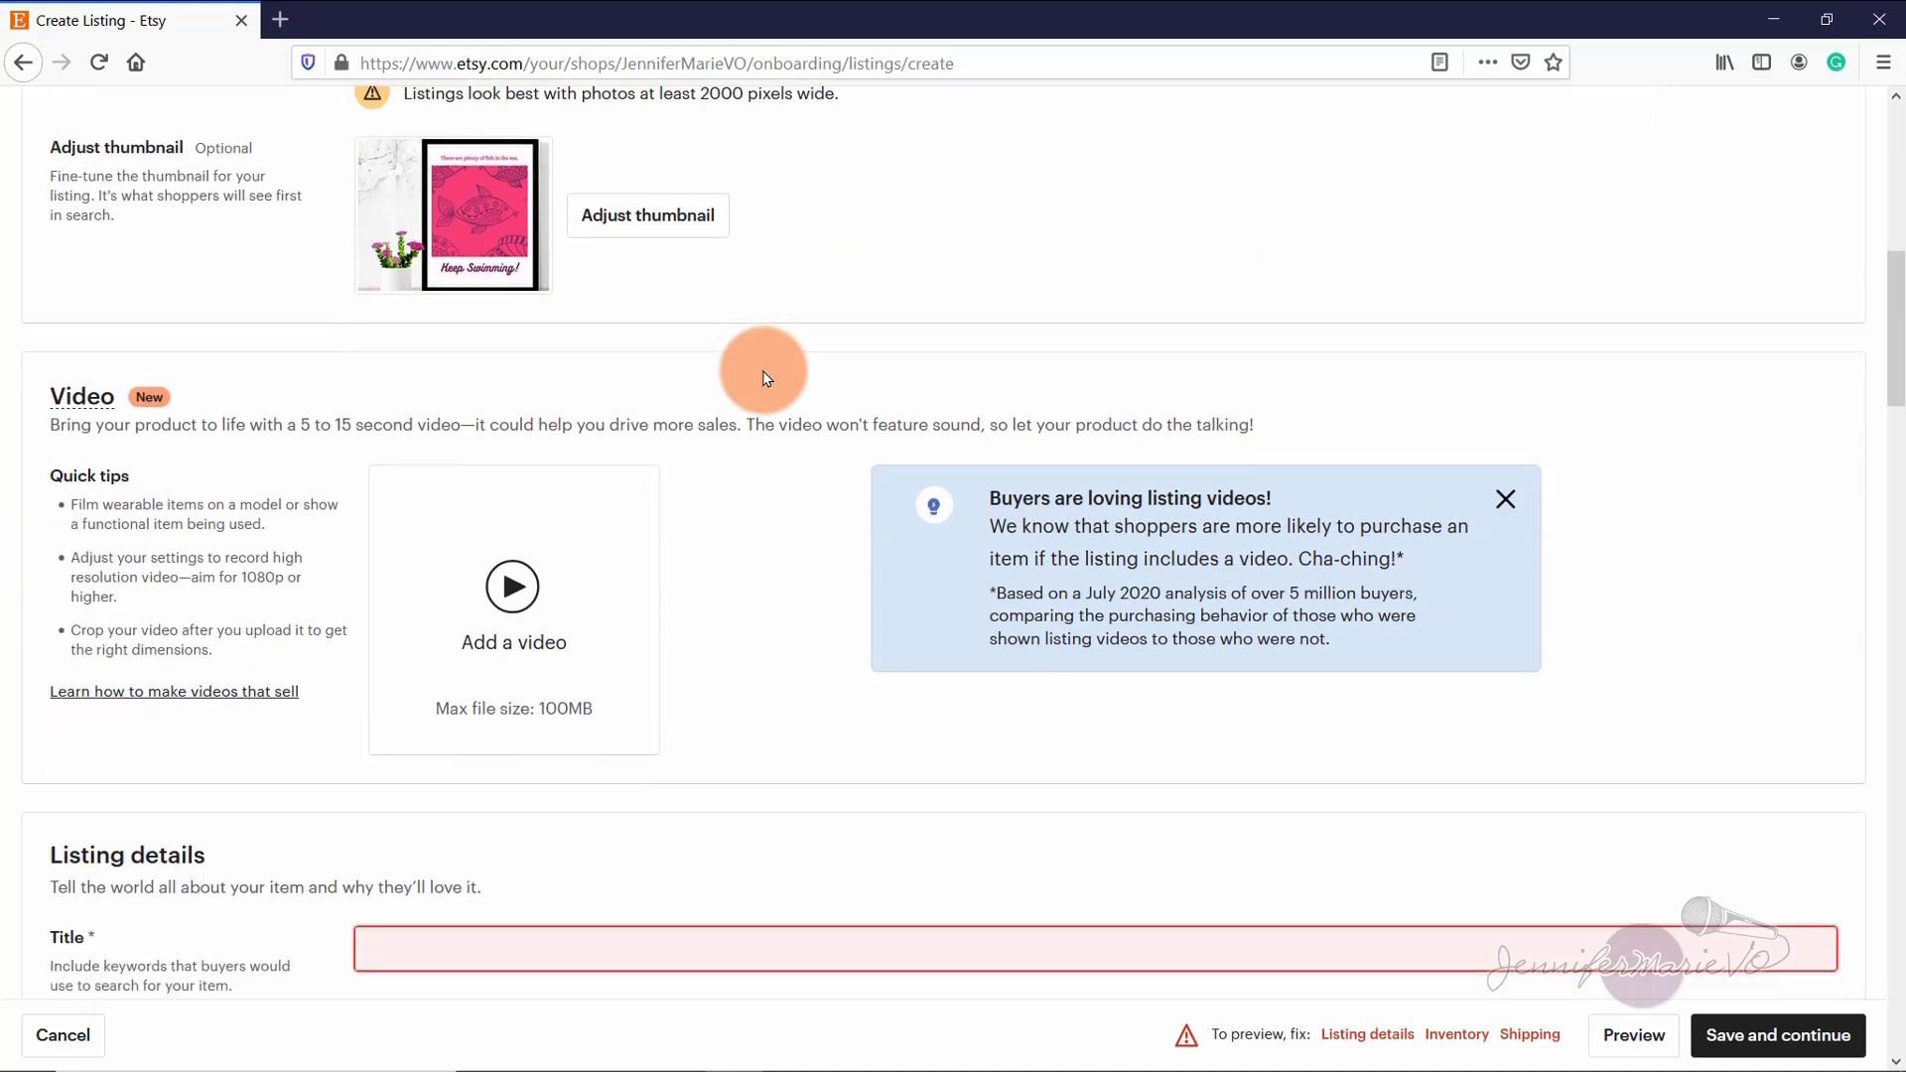
{"action": "mouse_move", "coordinate": [111, 403]}
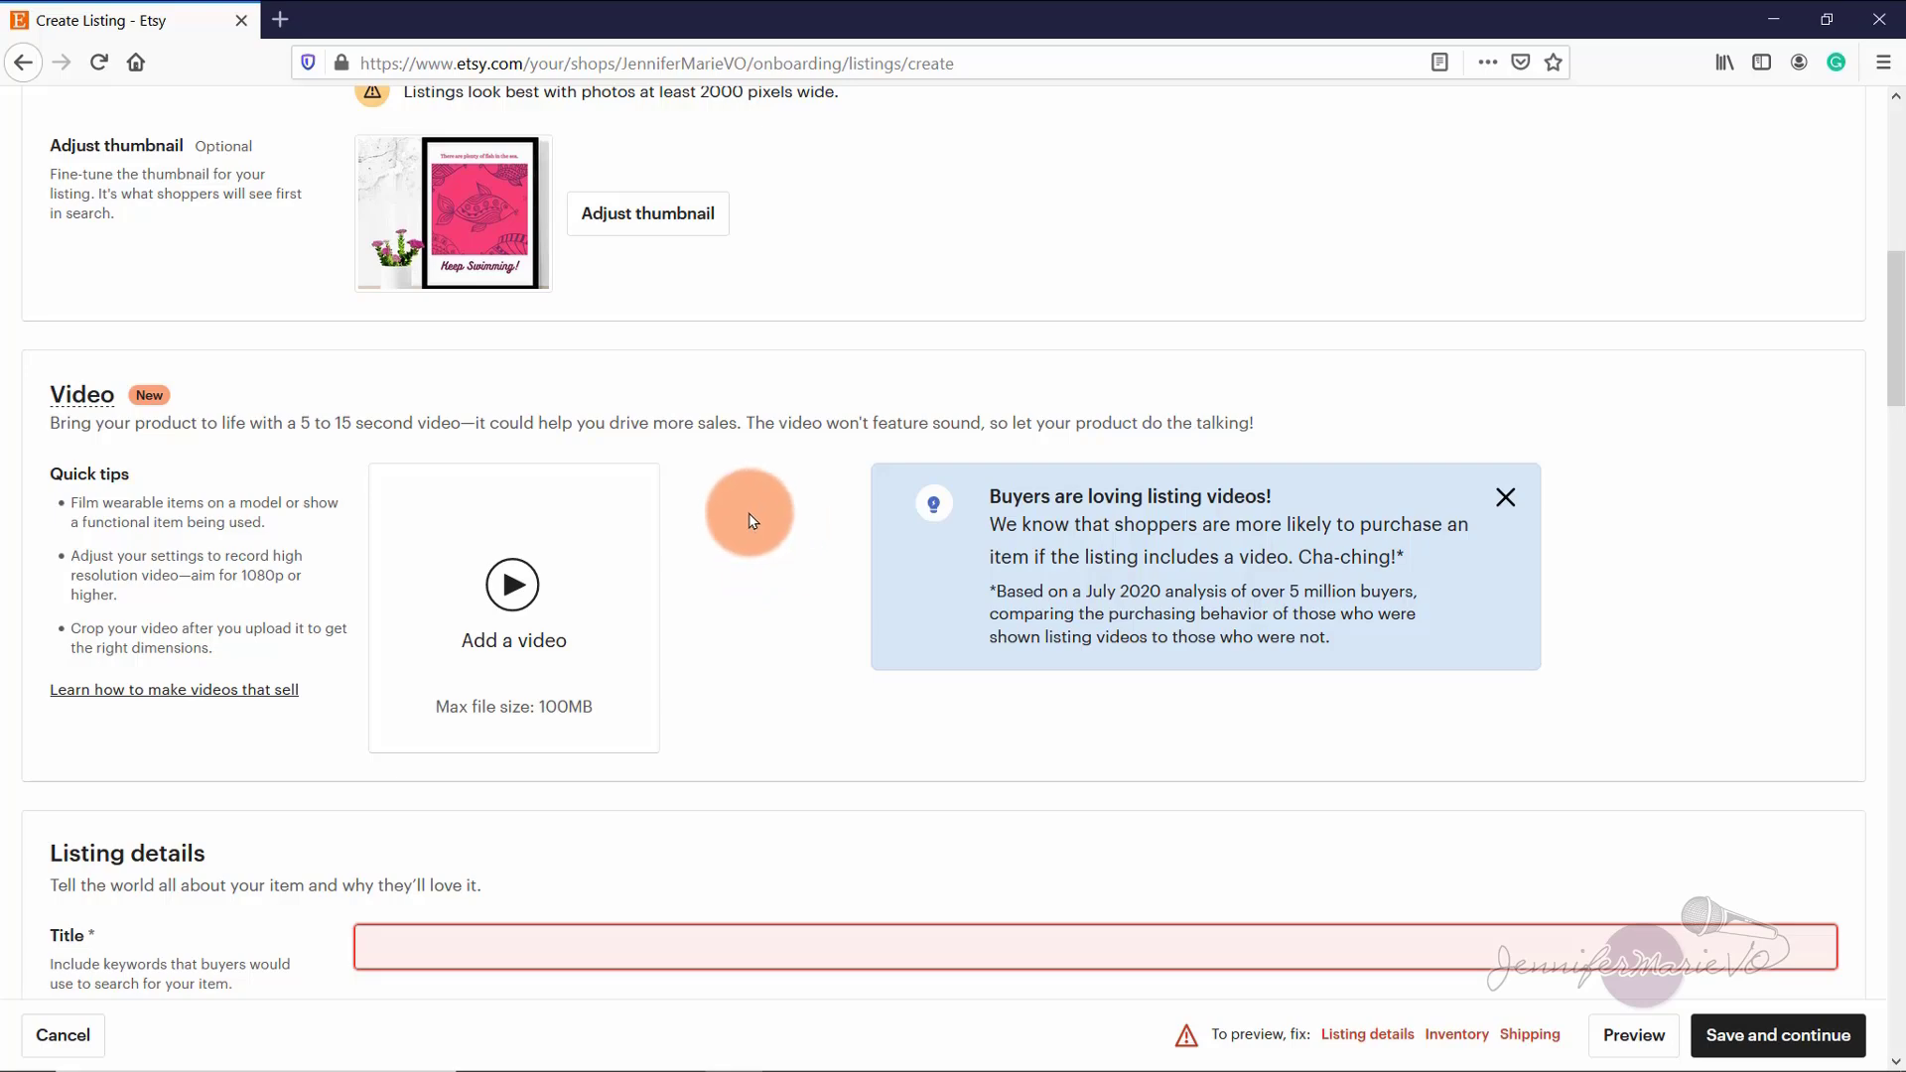
{"action": "scroll", "coordinate": [749, 511], "scroll_direction": "down", "scroll_amount": 5}
{"action": "left_click", "coordinate": [545, 455]}
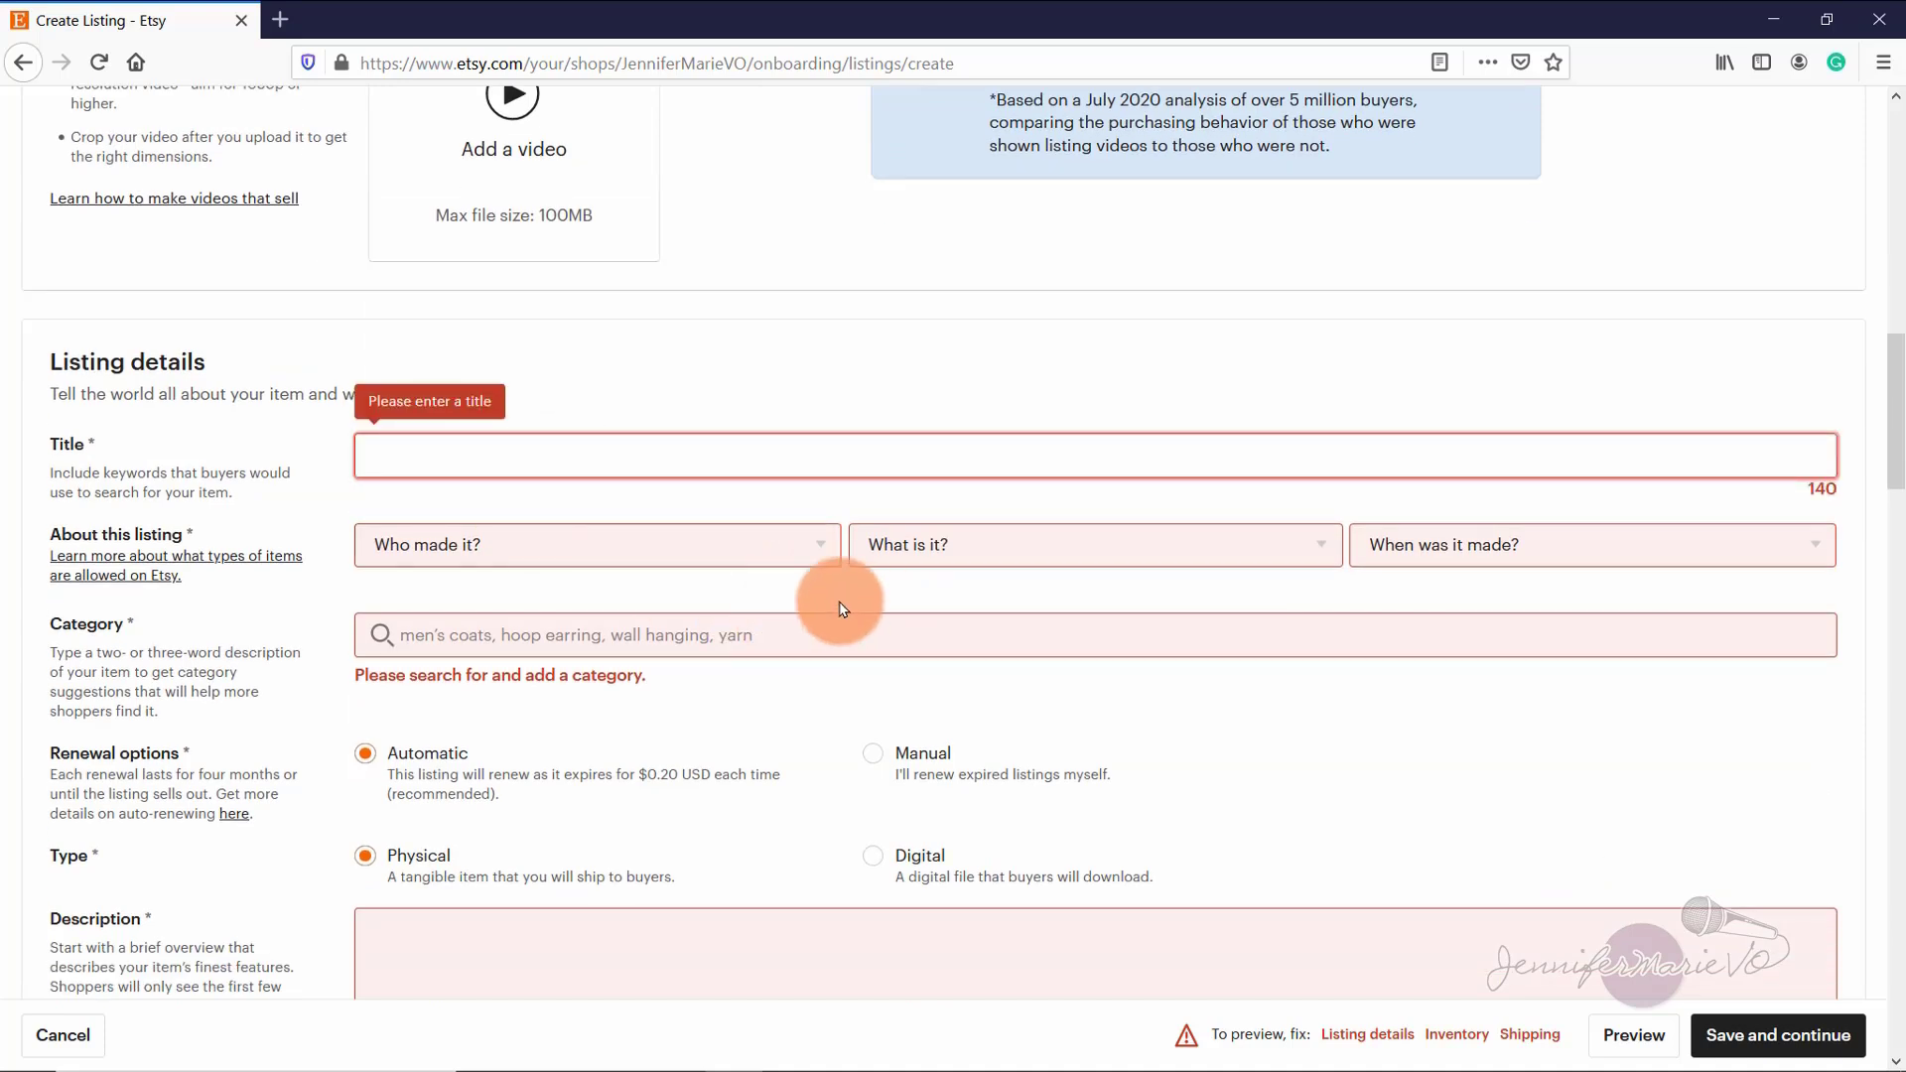
{"action": "scroll", "coordinate": [235, 242], "scroll_direction": "down", "scroll_amount": 1}
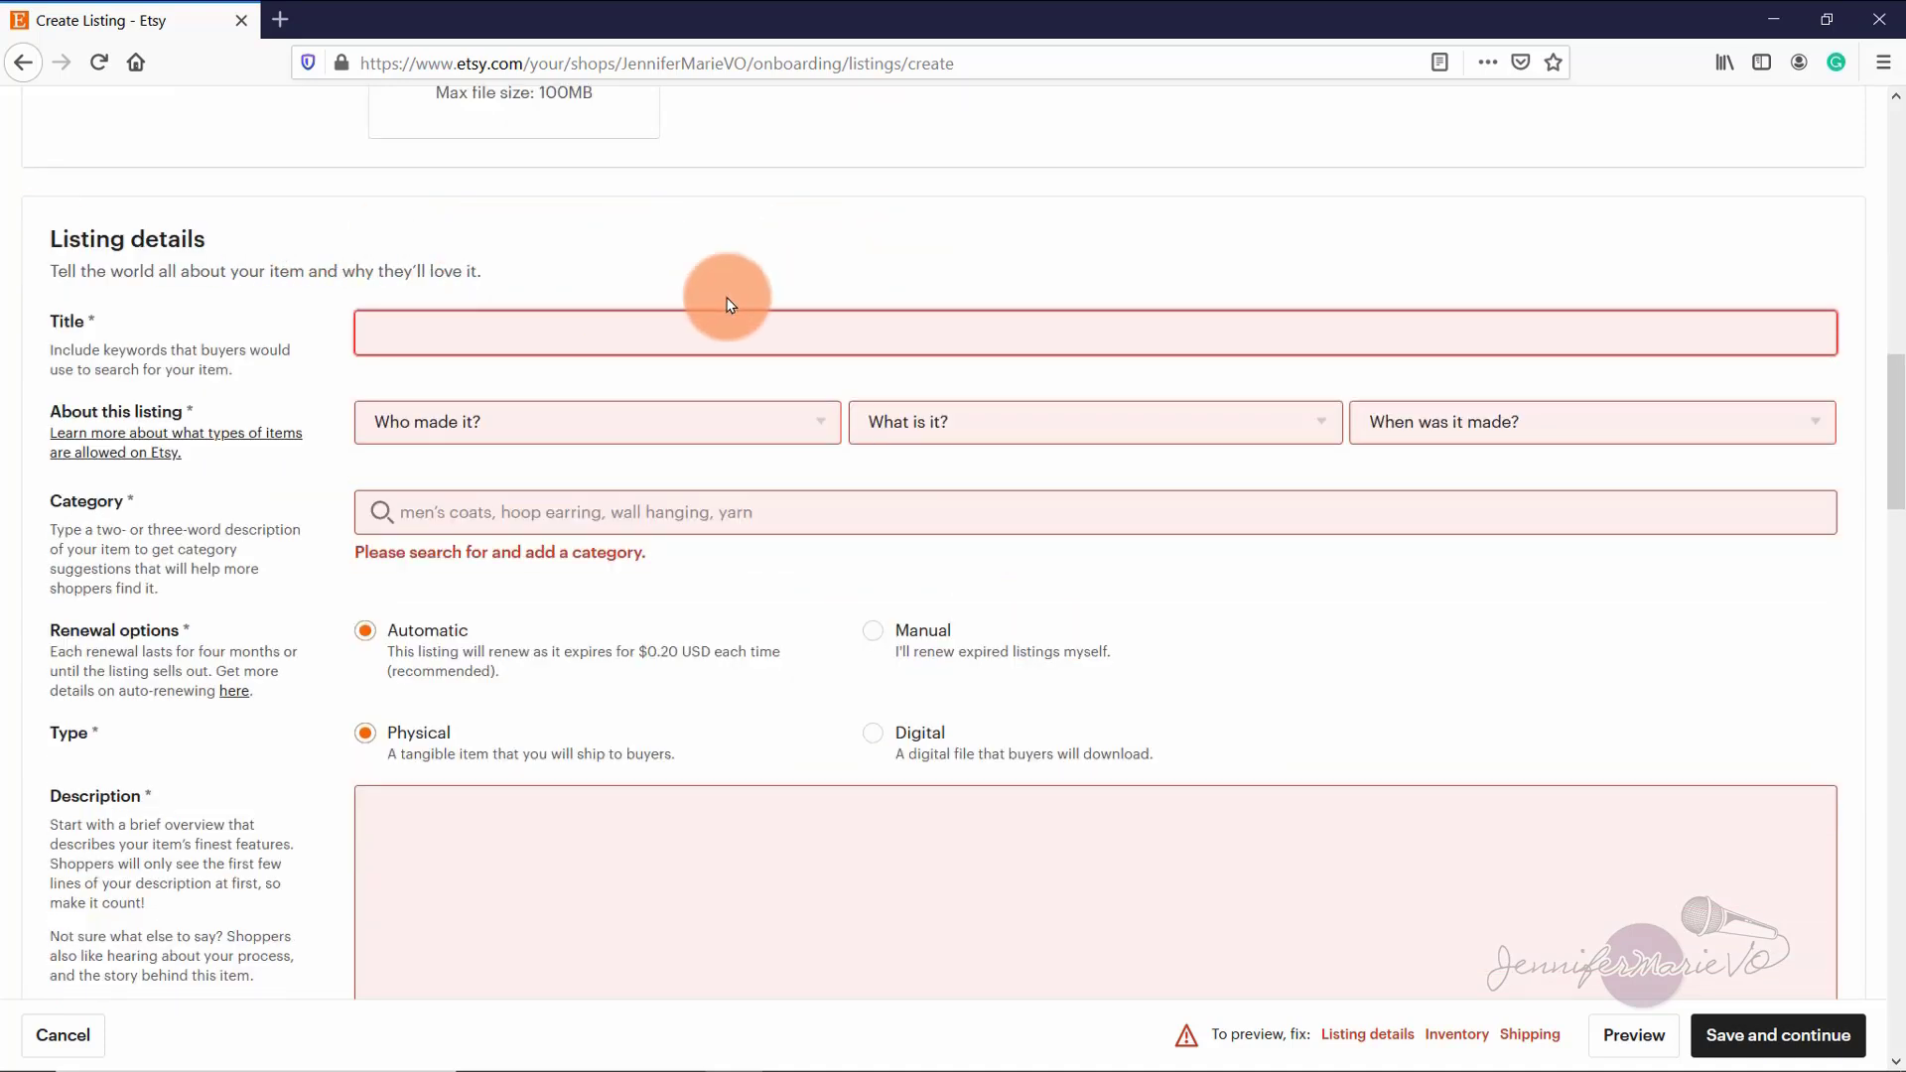
{"action": "left_click", "coordinate": [463, 346]}
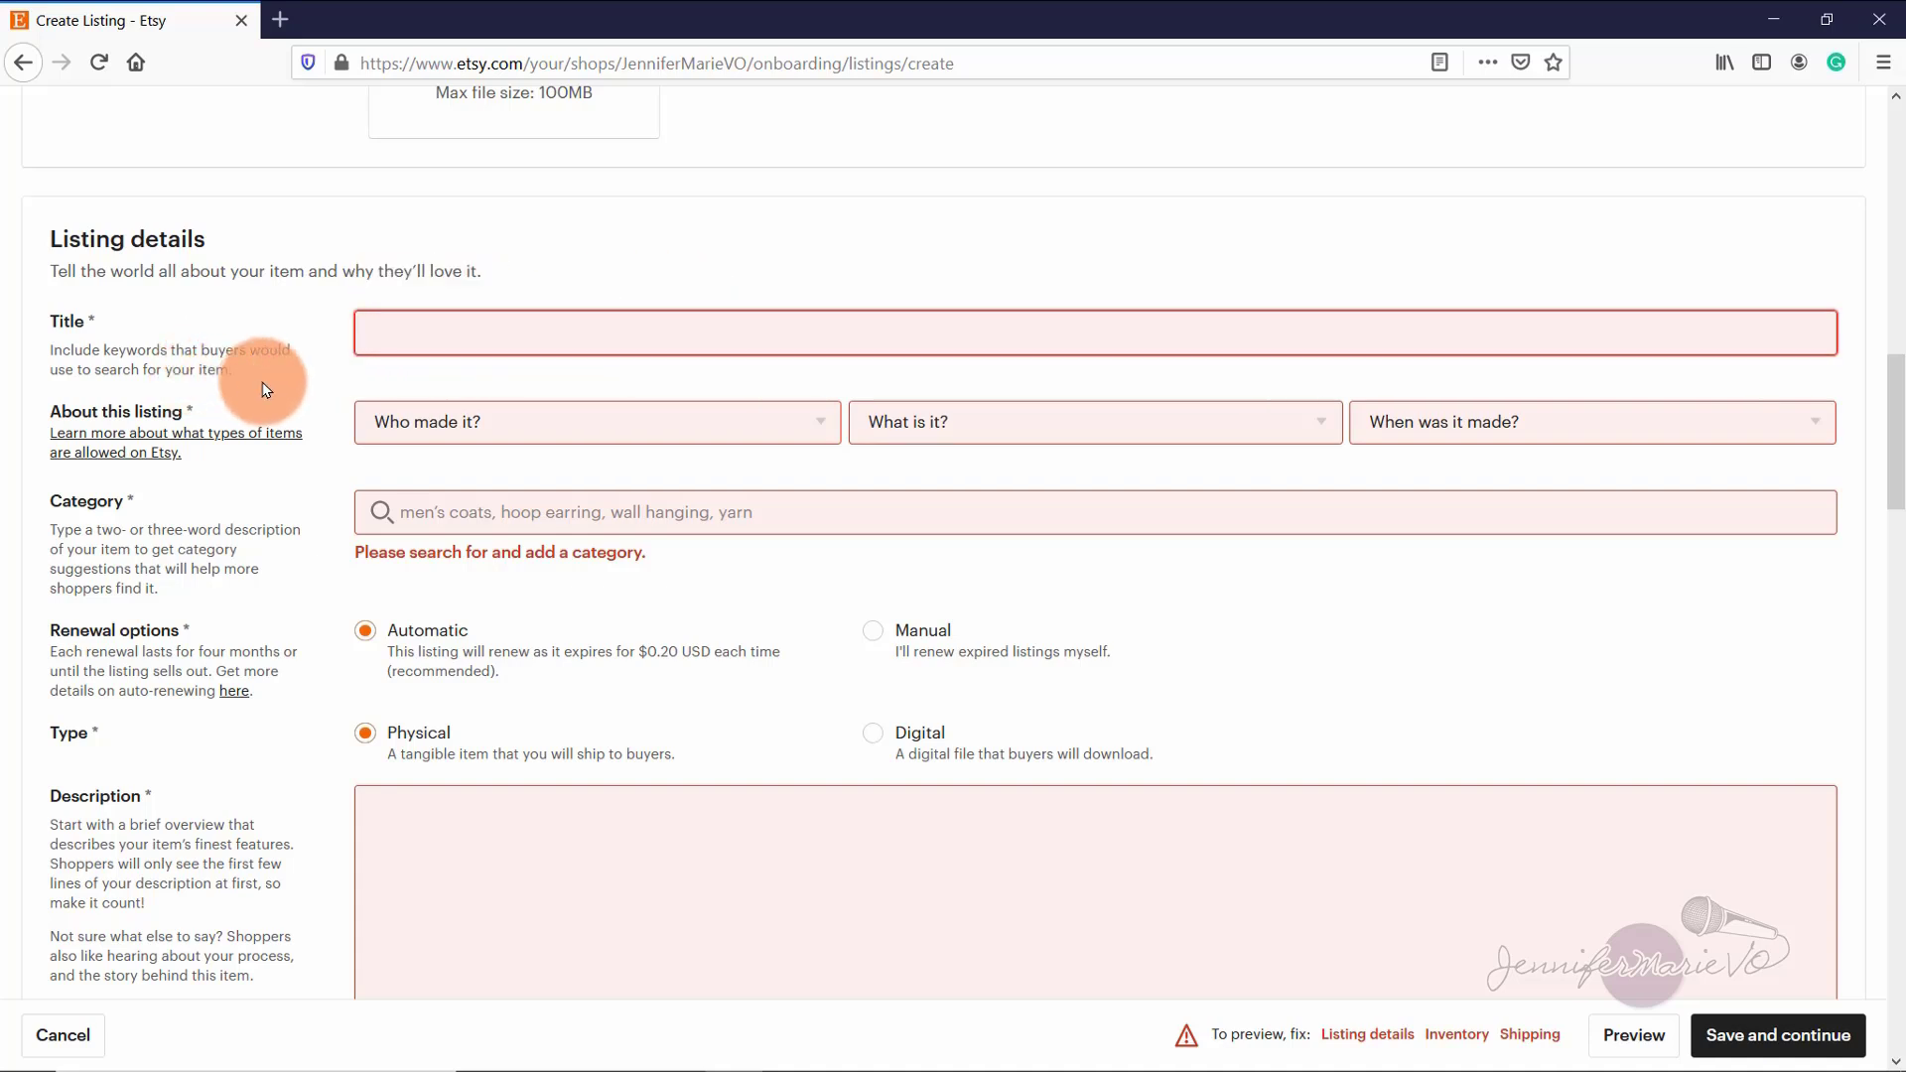
Step: Type 'Plenty of Fish in the Sea Wa' into the listing Title field
{"action": "left_click", "coordinate": [395, 337]}
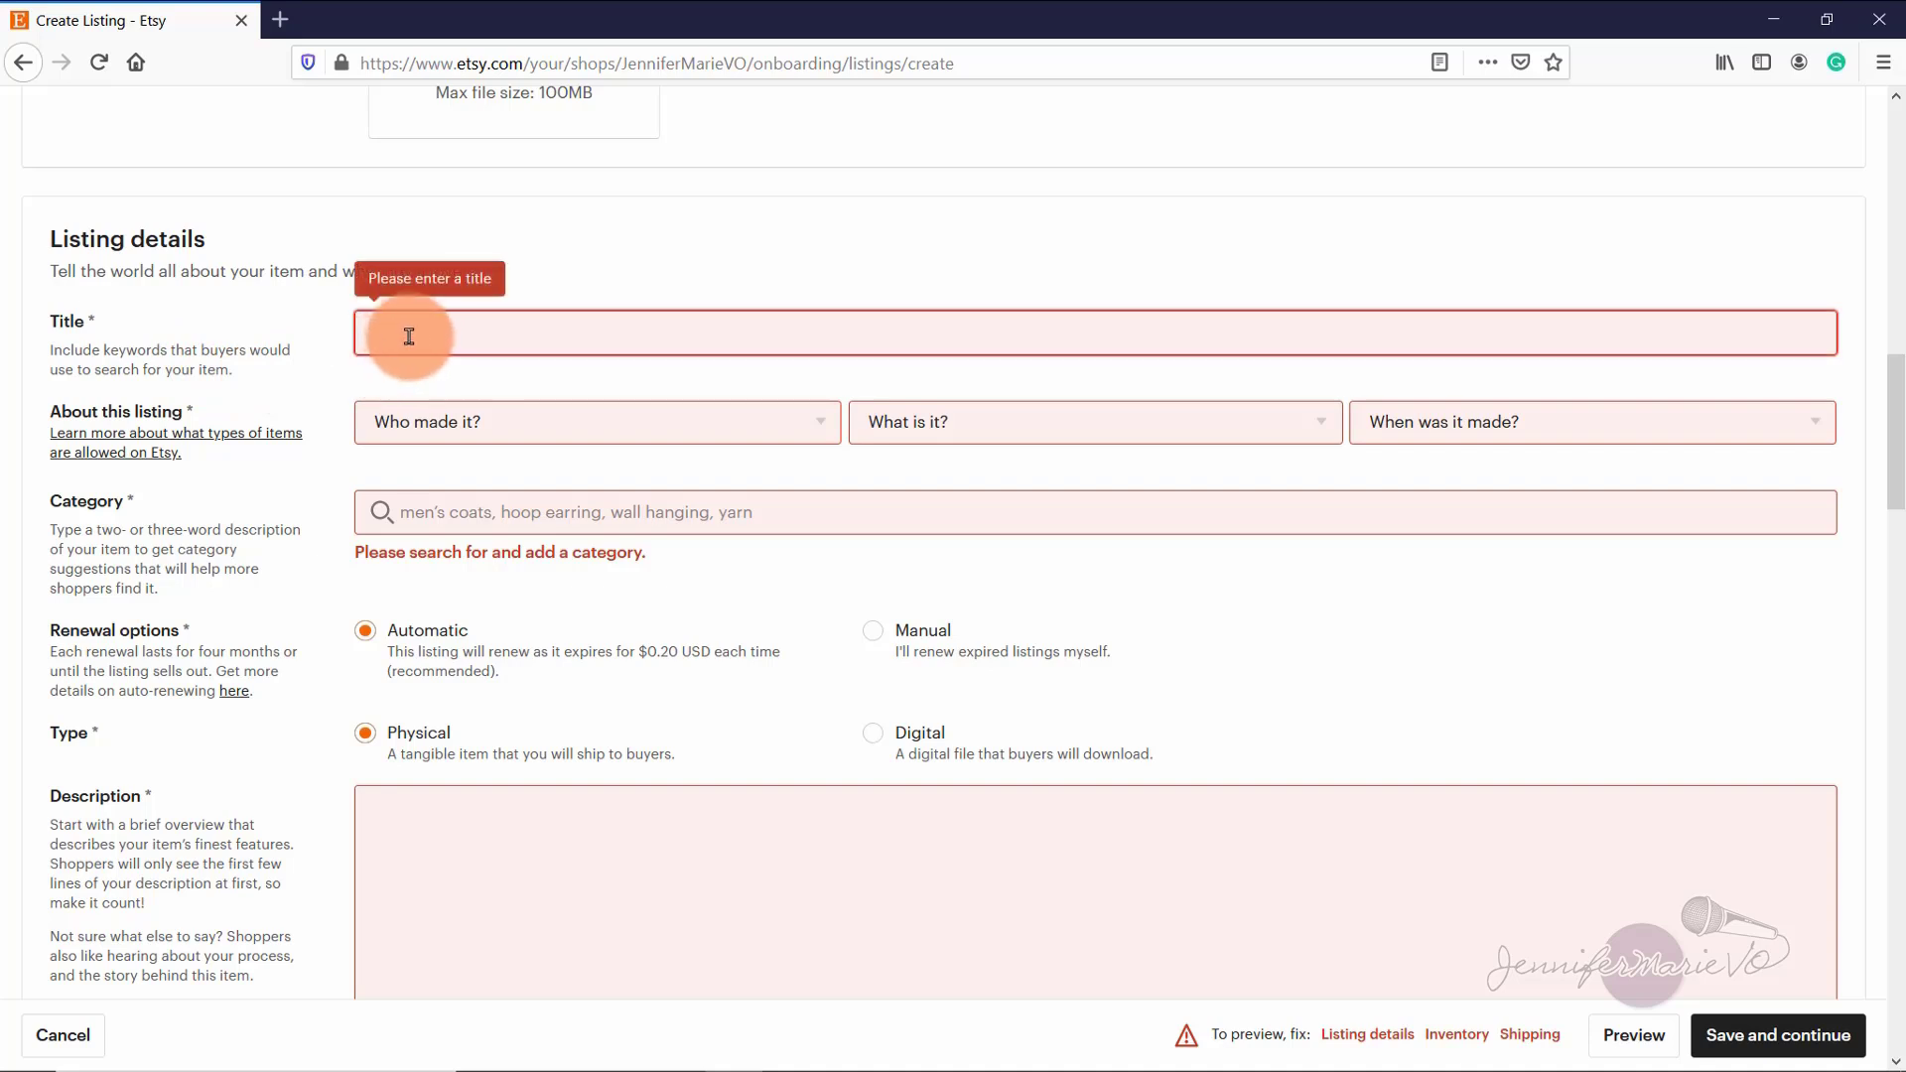
{"action": "type", "text": "Plenty of F"}
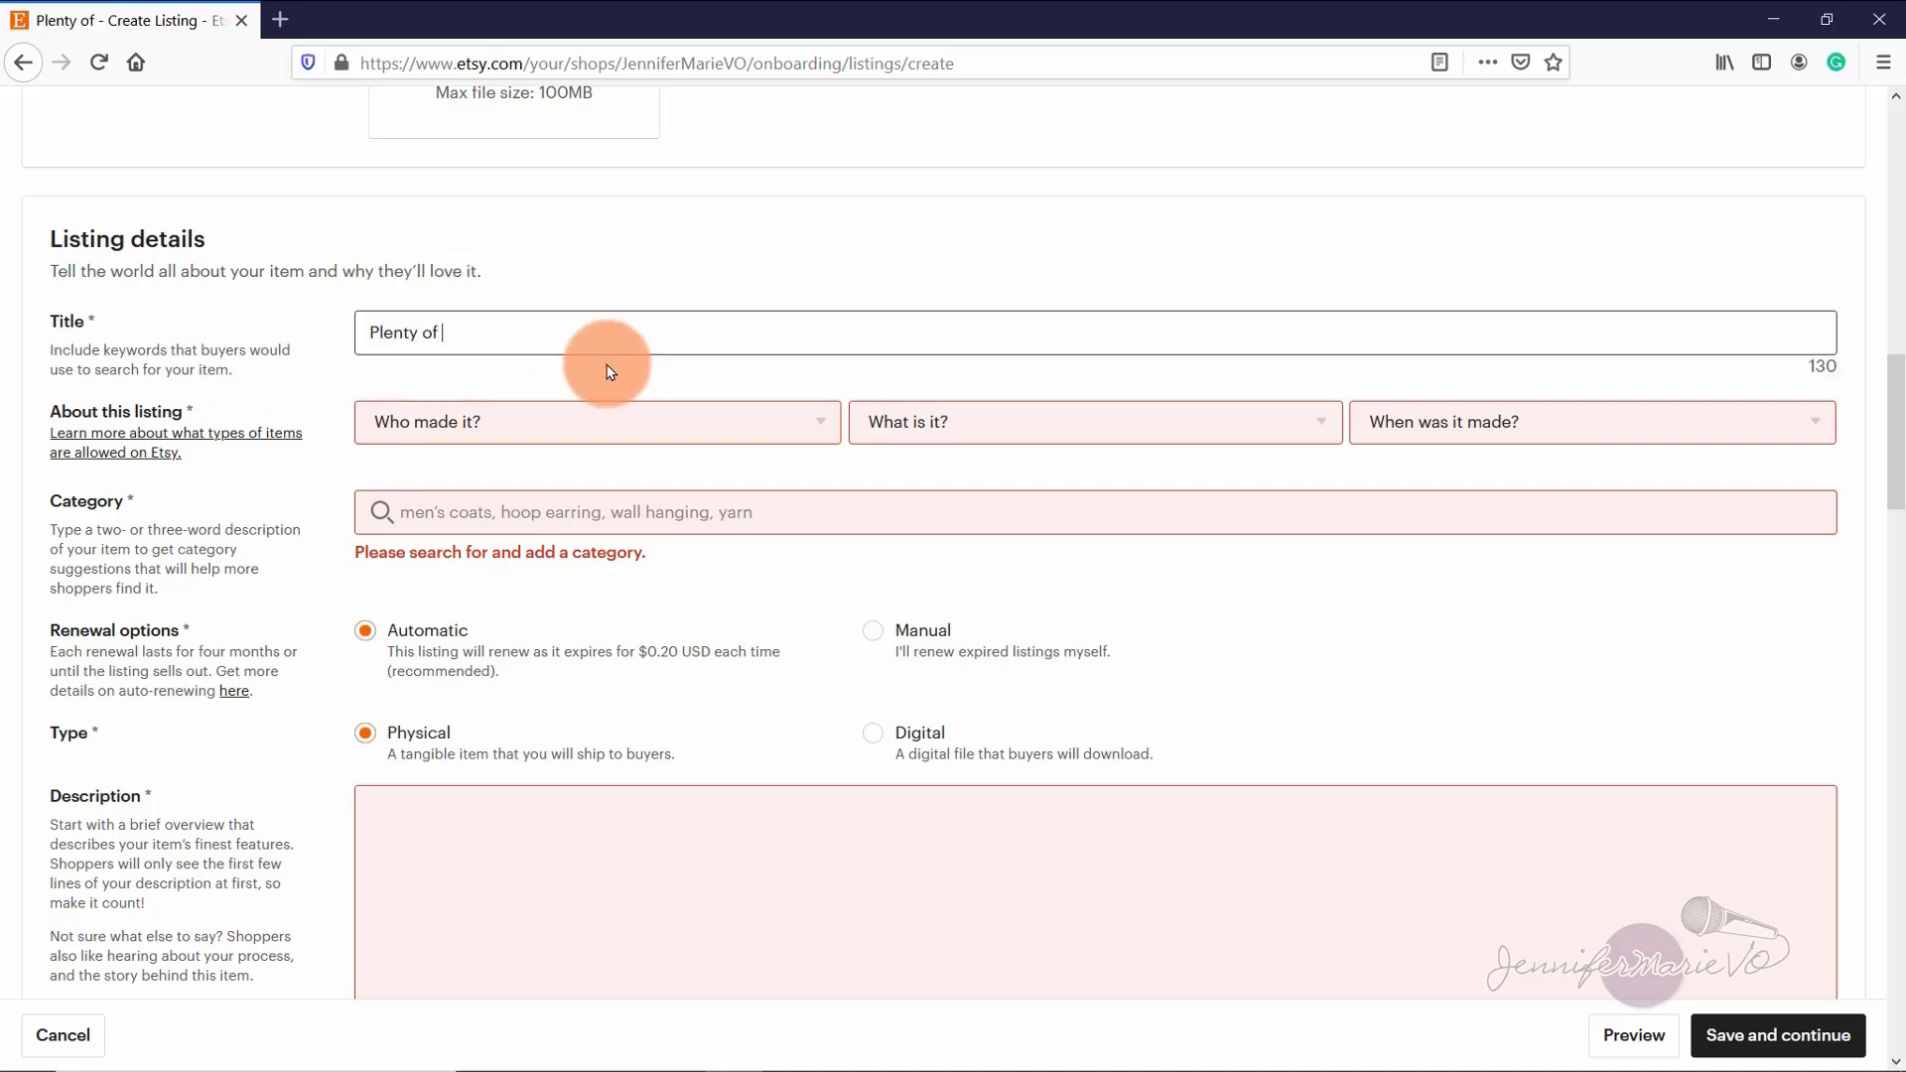
{"action": "type", "text": "ish in the Sea Wa"}
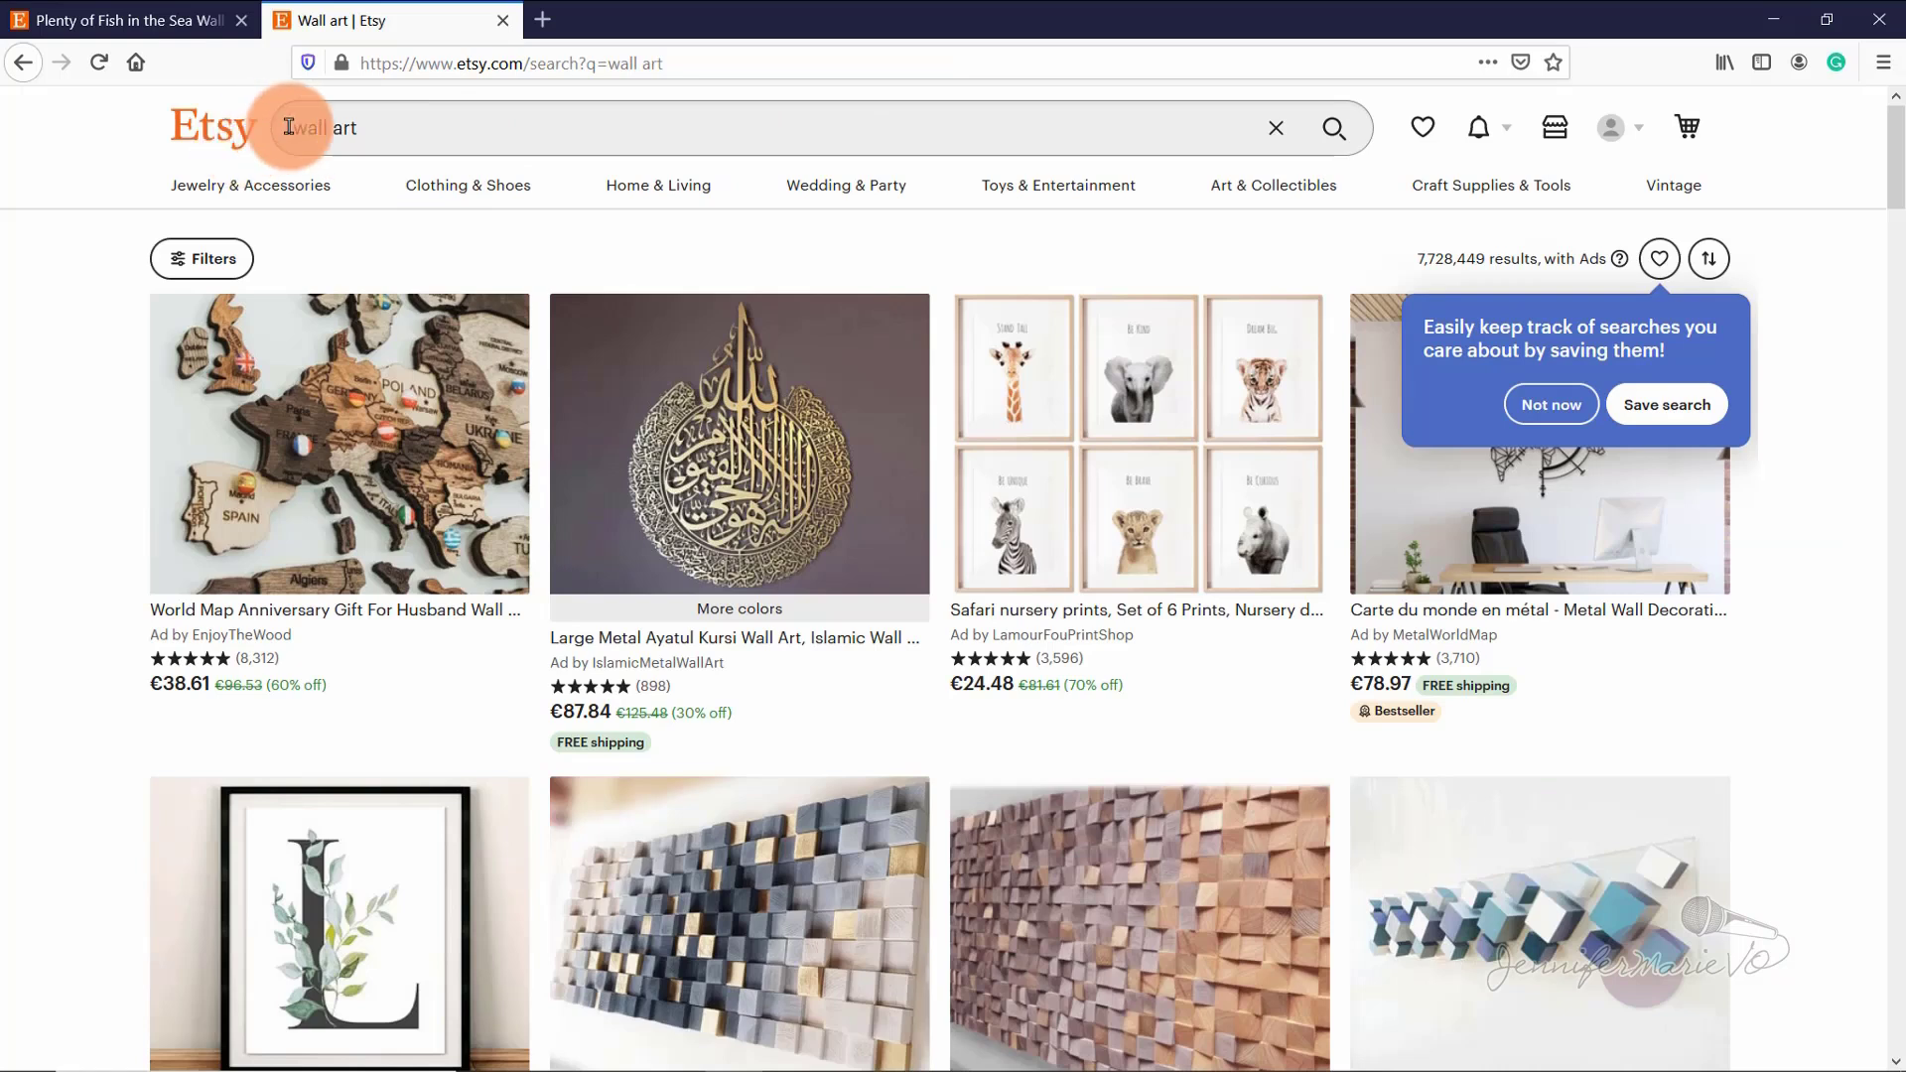
Step: Search Etsy for 'wall art poster printable' and open the Safari nursery prints listing separately
{"action": "left_click", "coordinate": [465, 118]}
{"action": "type", "text": "poster printable"}
{"action": "key", "text": "Return"}
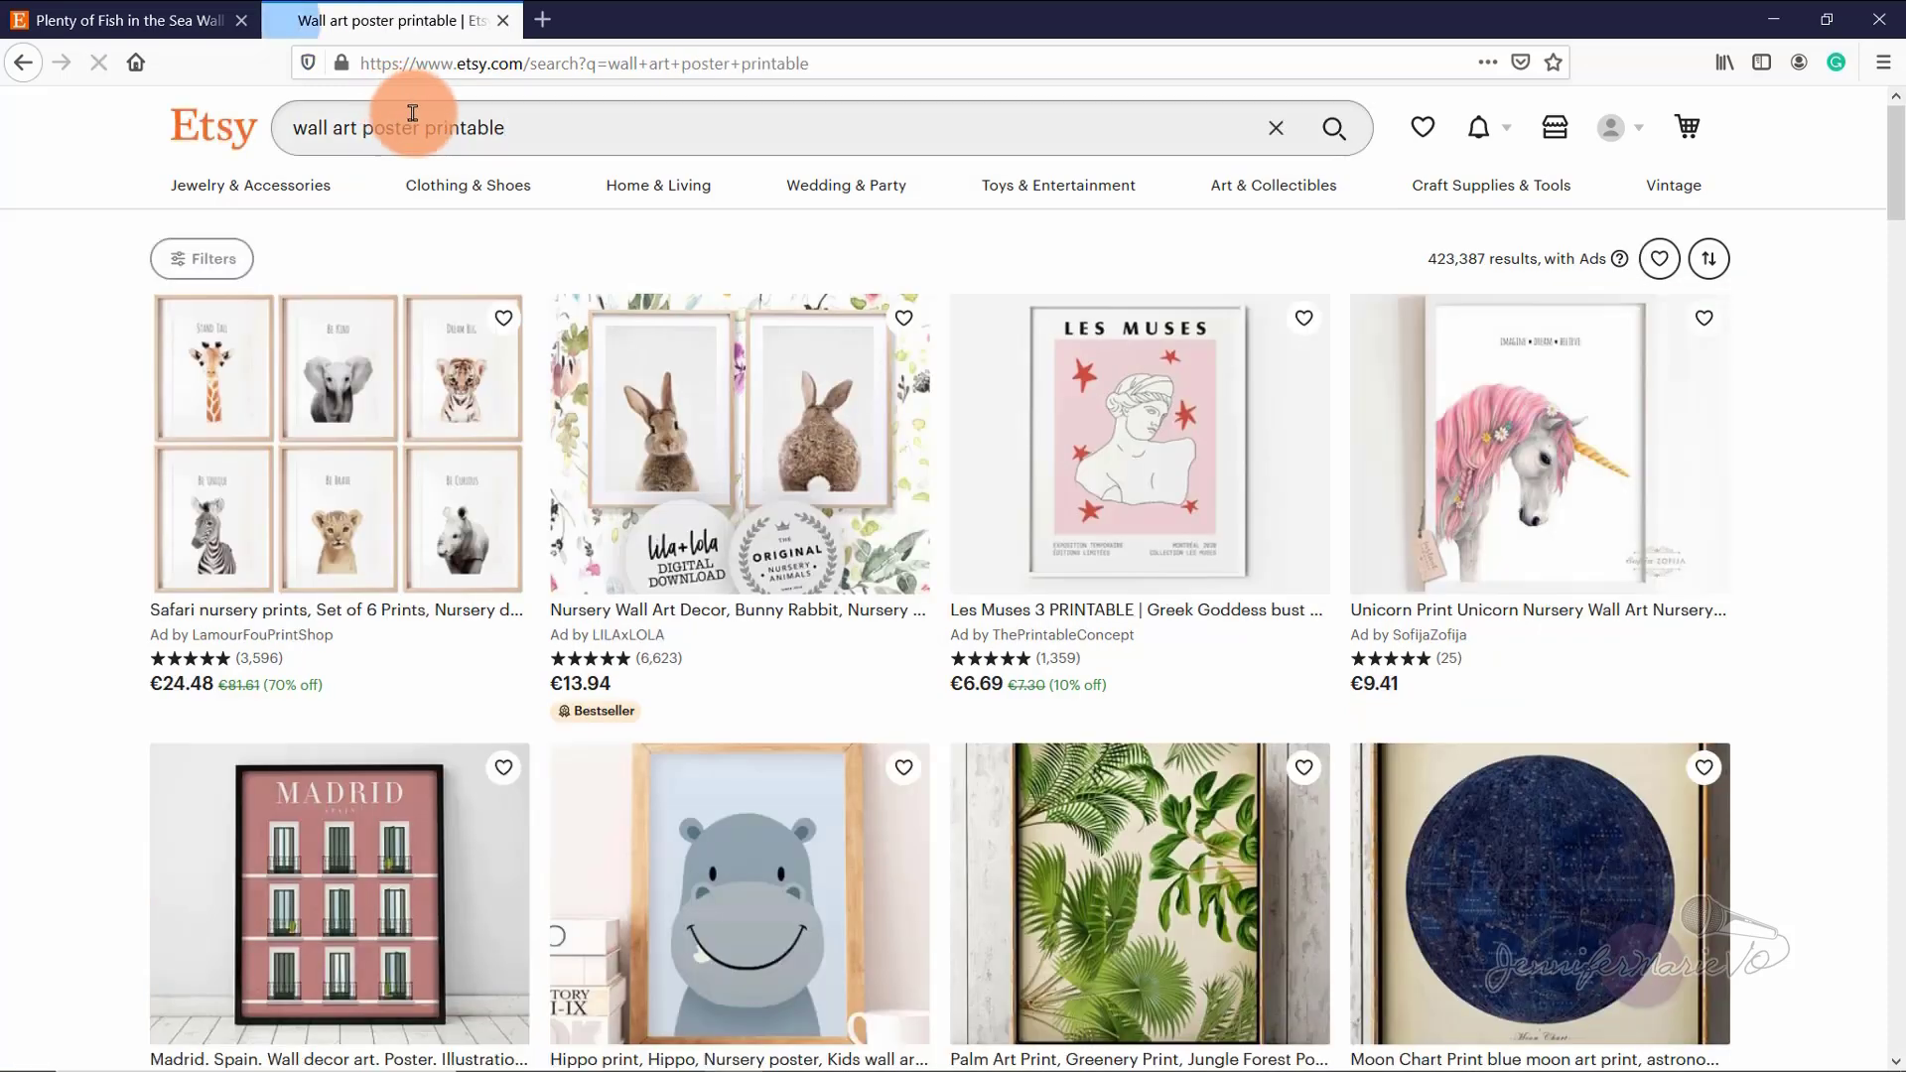
{"action": "scroll", "coordinate": [1582, 332], "scroll_direction": "down", "scroll_amount": 3}
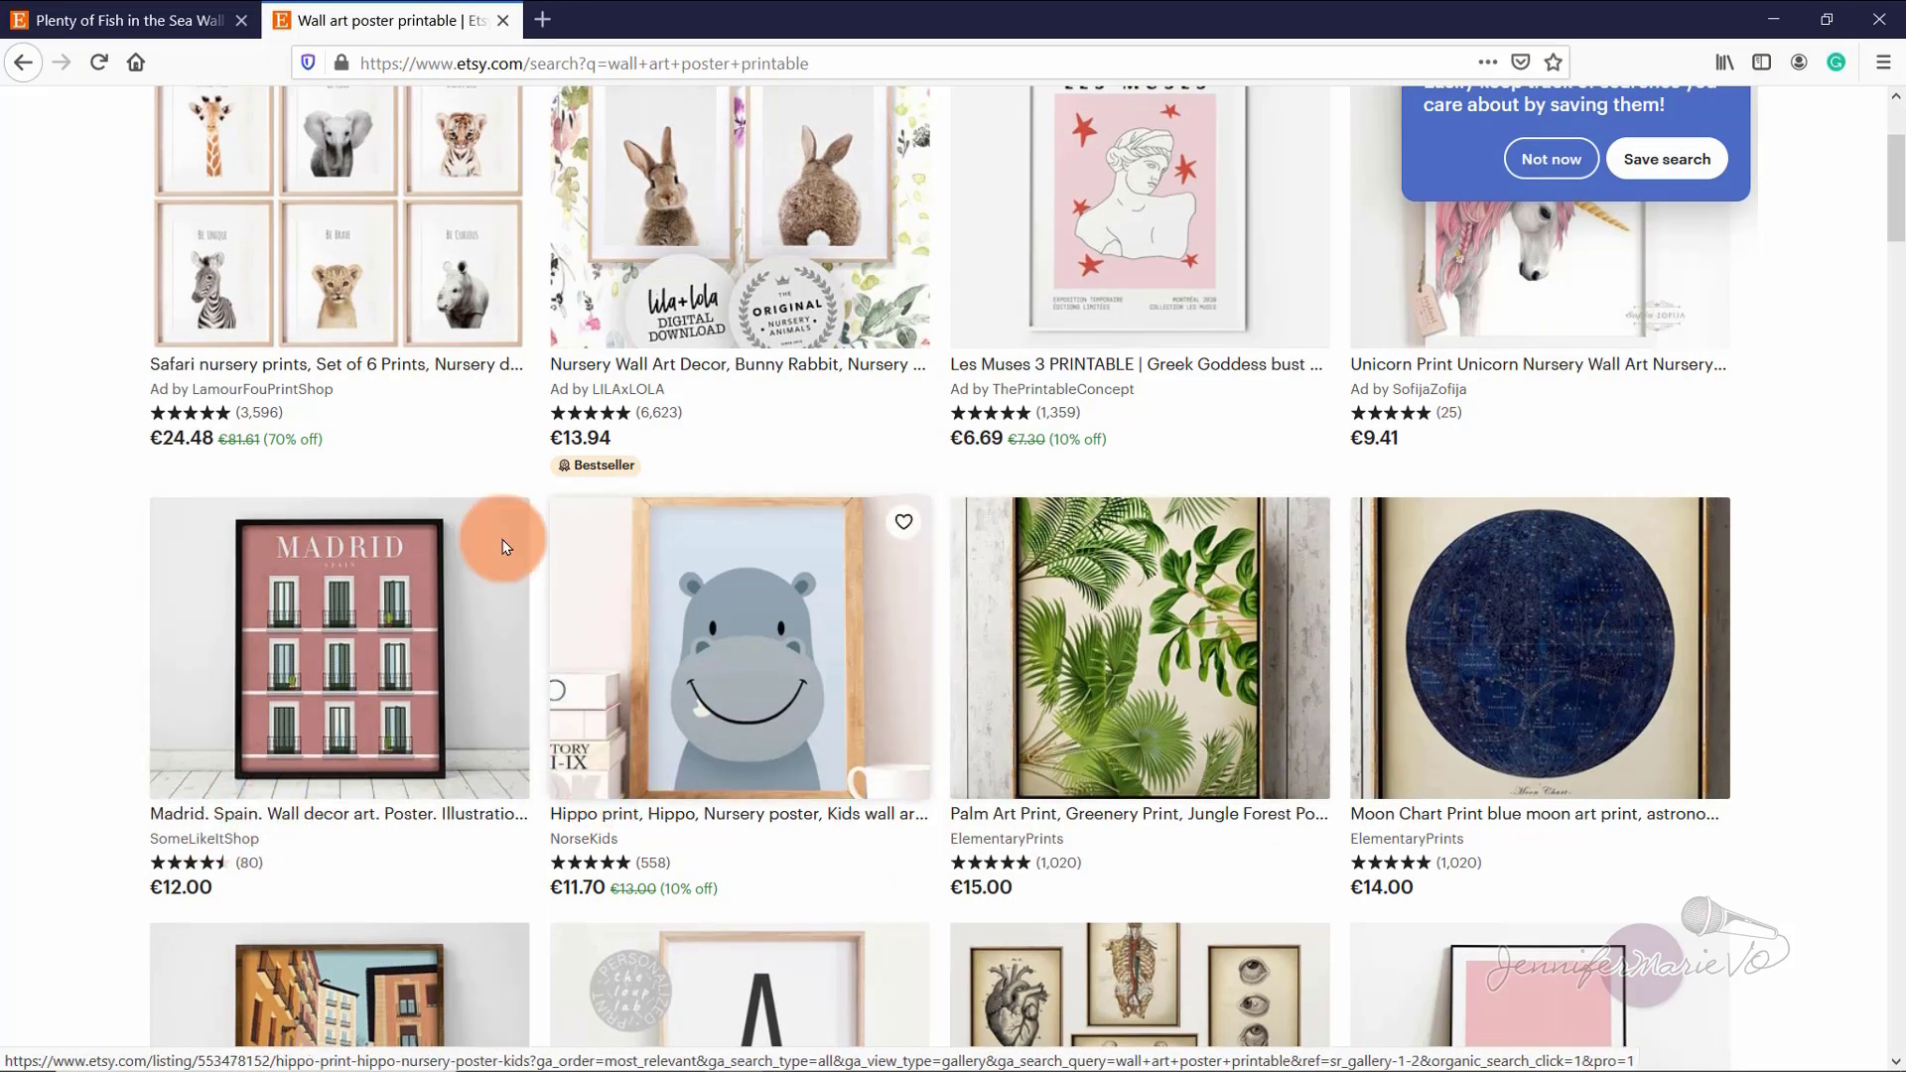
{"action": "left_click", "coordinate": [362, 367]}
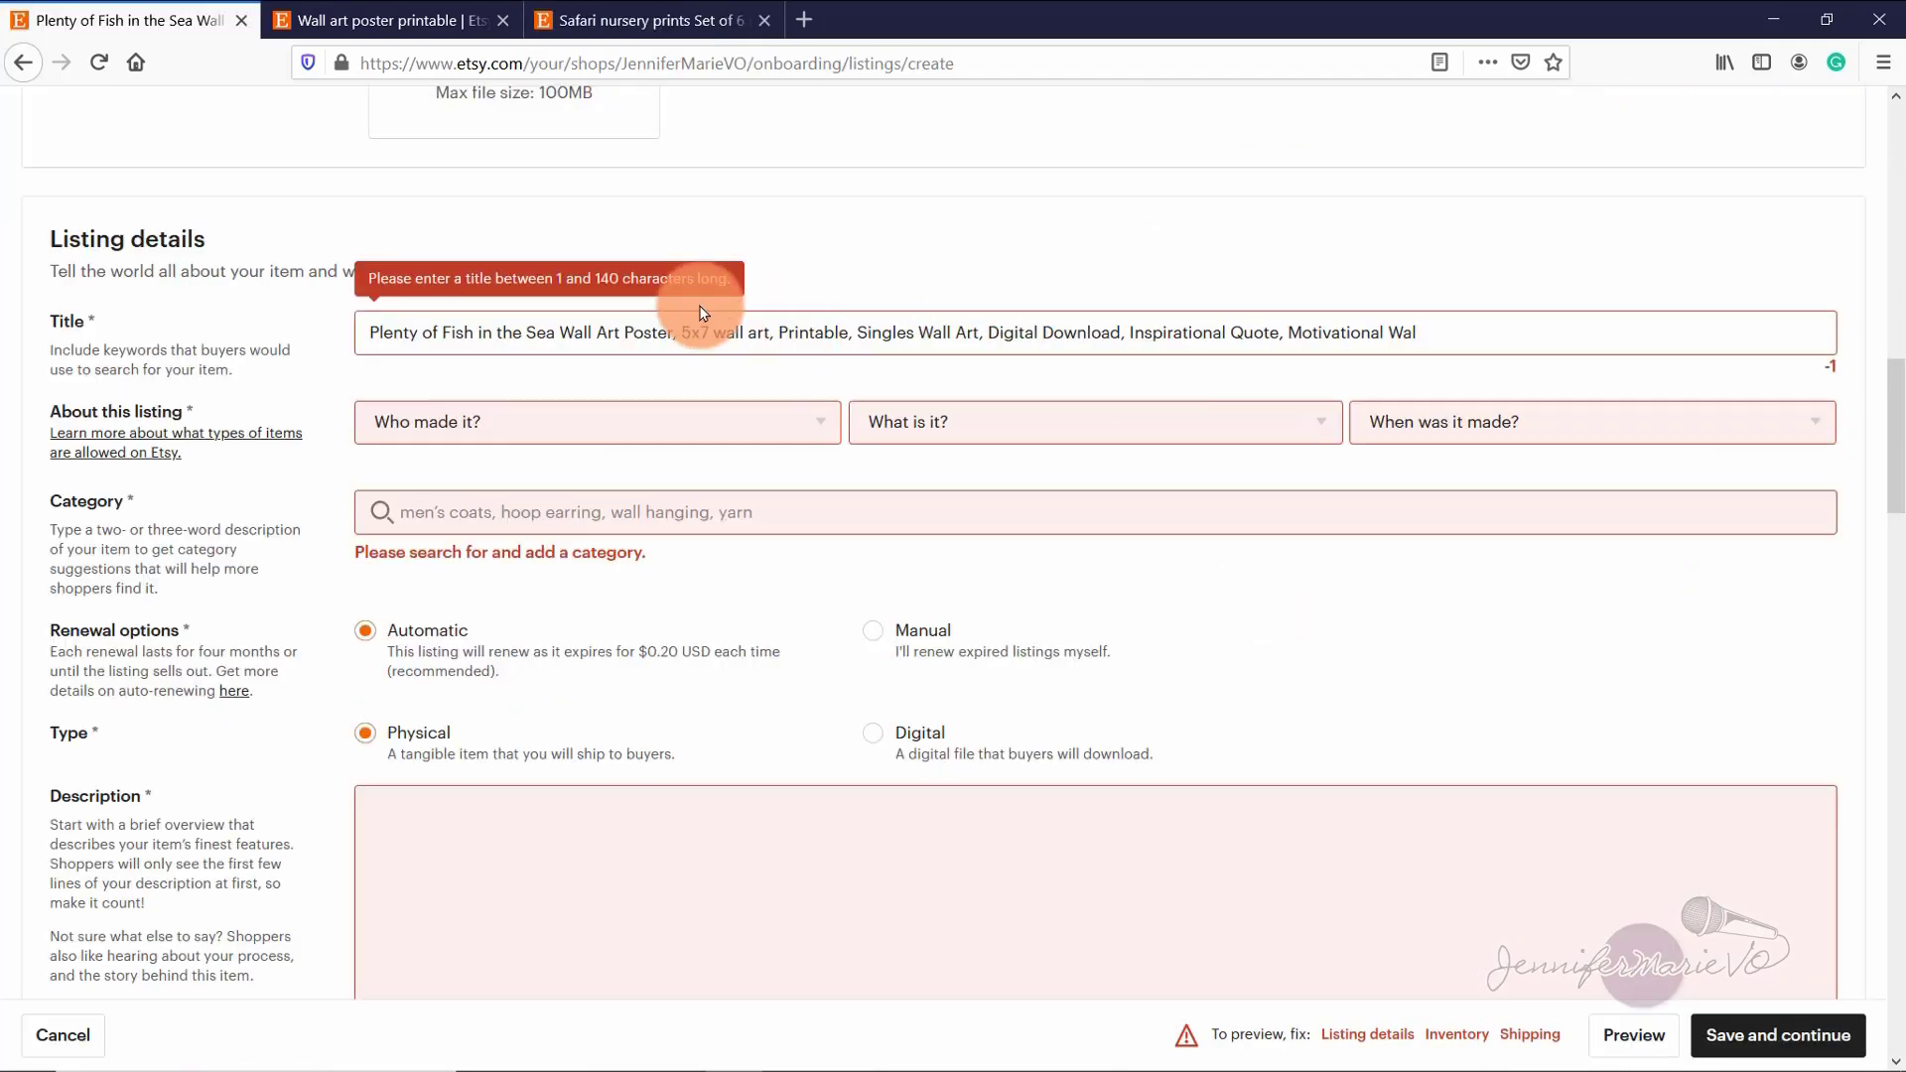
Step: Trim the title's trailing letters to fit the limit and set the maker to I did
{"action": "left_click", "coordinate": [1434, 354]}
{"action": "key", "text": "BackSpace"}
{"action": "key", "text": "BackSpace"}
{"action": "key", "text": "BackSpace"}
{"action": "key", "text": "BackSpace"}
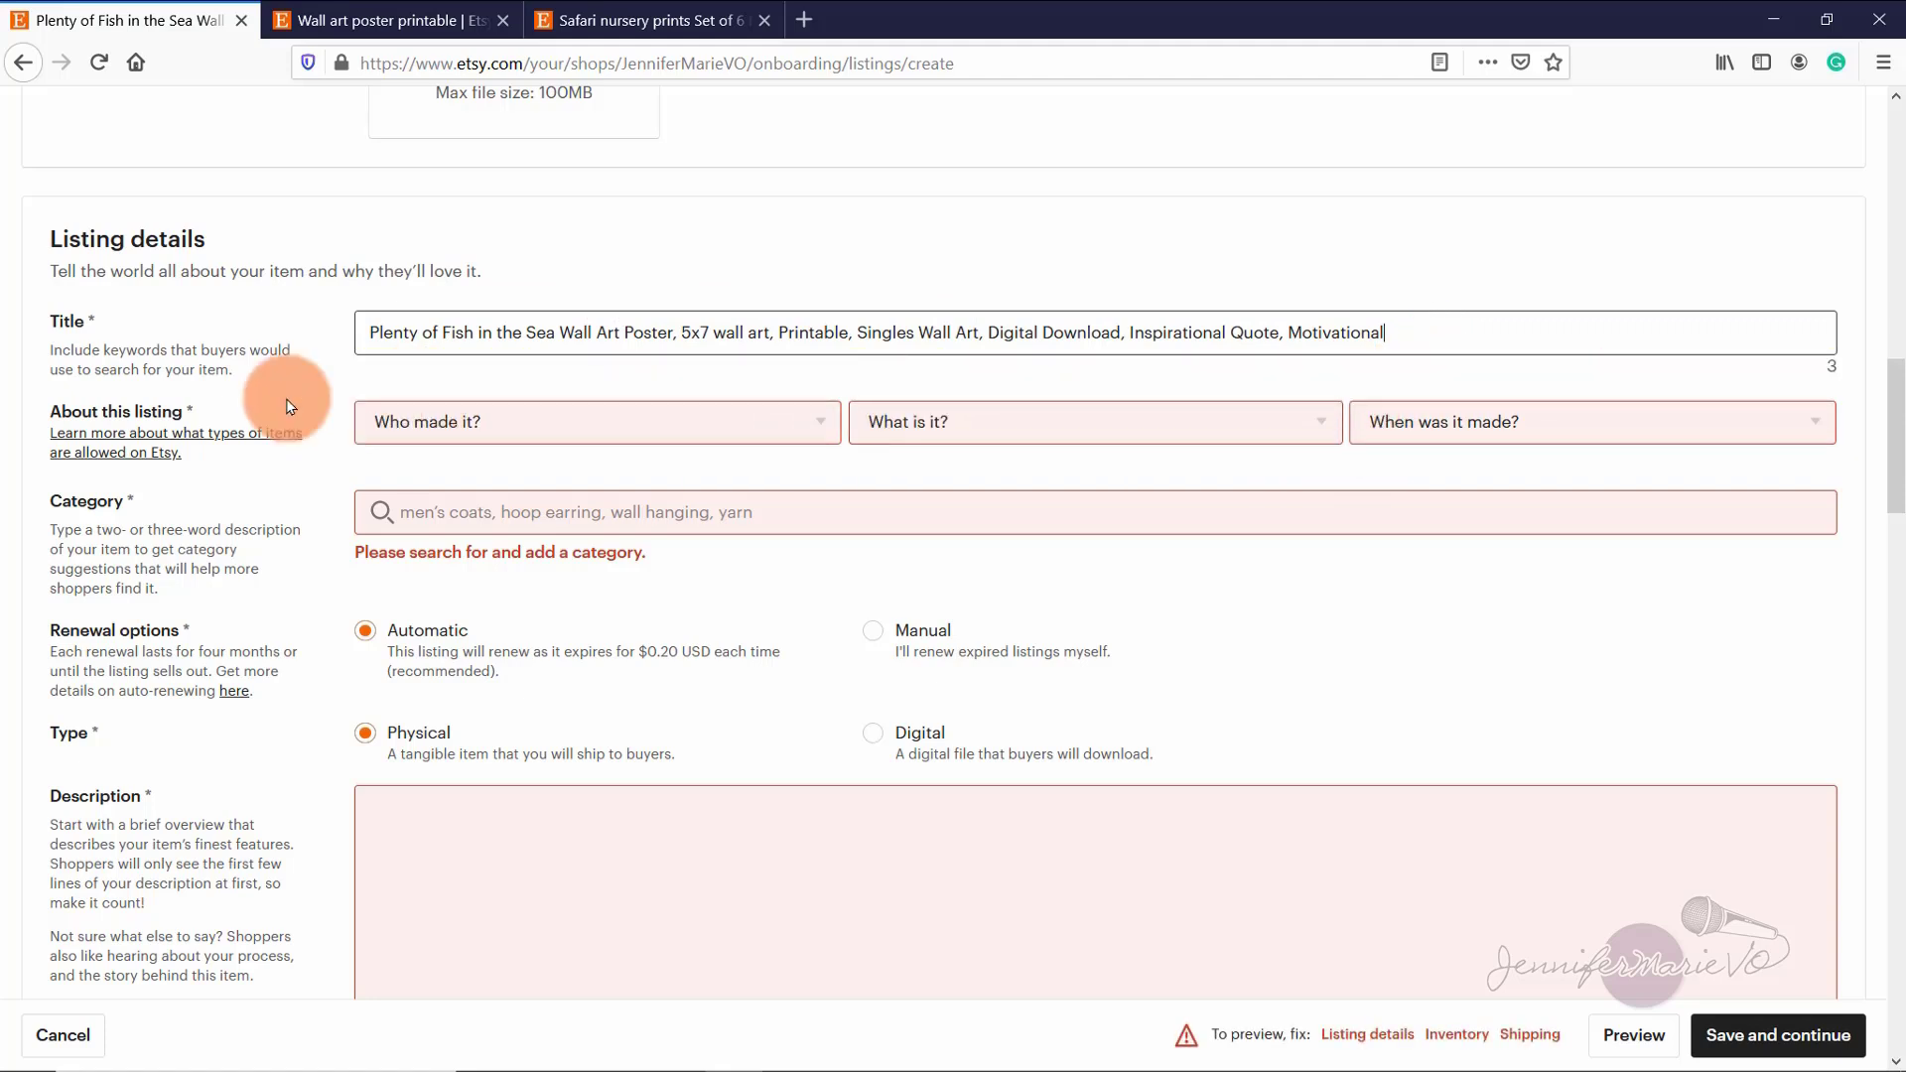
{"action": "left_click", "coordinate": [429, 424]}
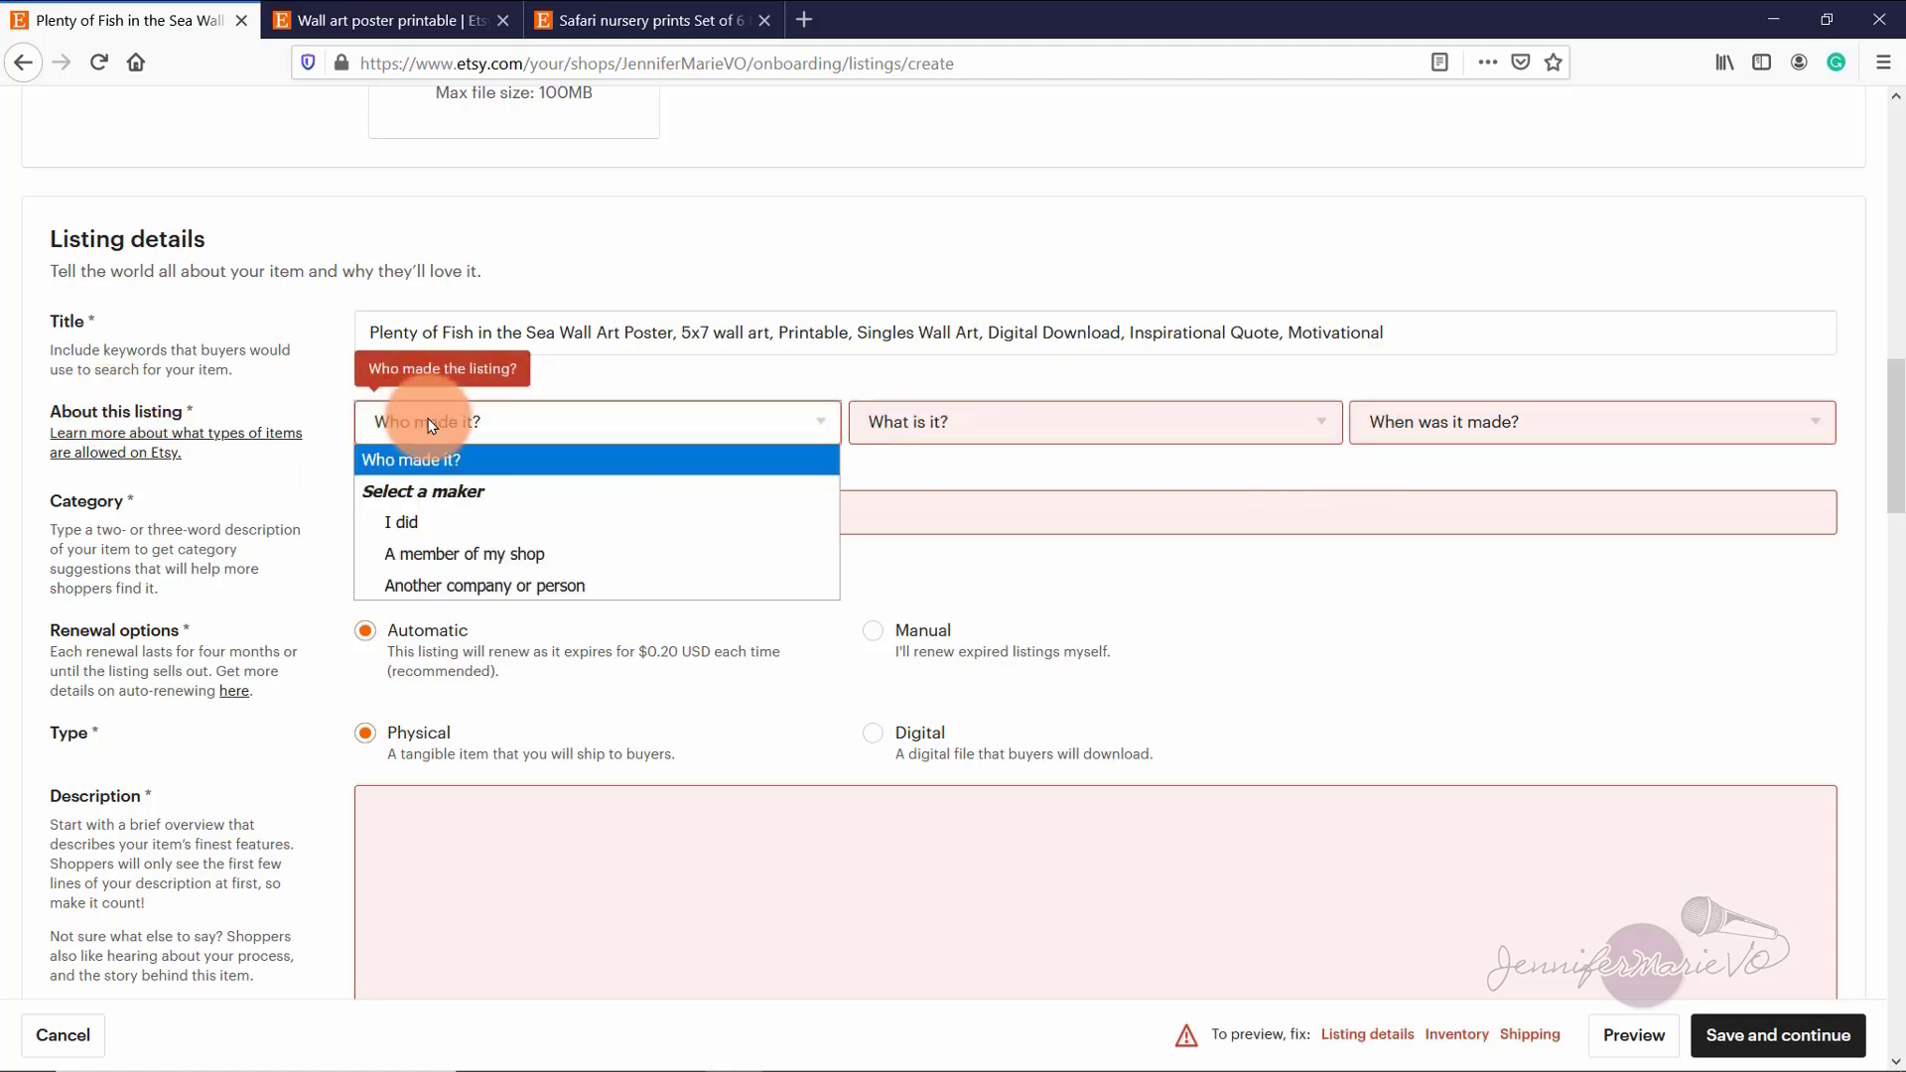
{"action": "left_click", "coordinate": [450, 531]}
Step: Mark the item as a finished product made in 2020 - 2021
{"action": "left_click", "coordinate": [953, 423]}
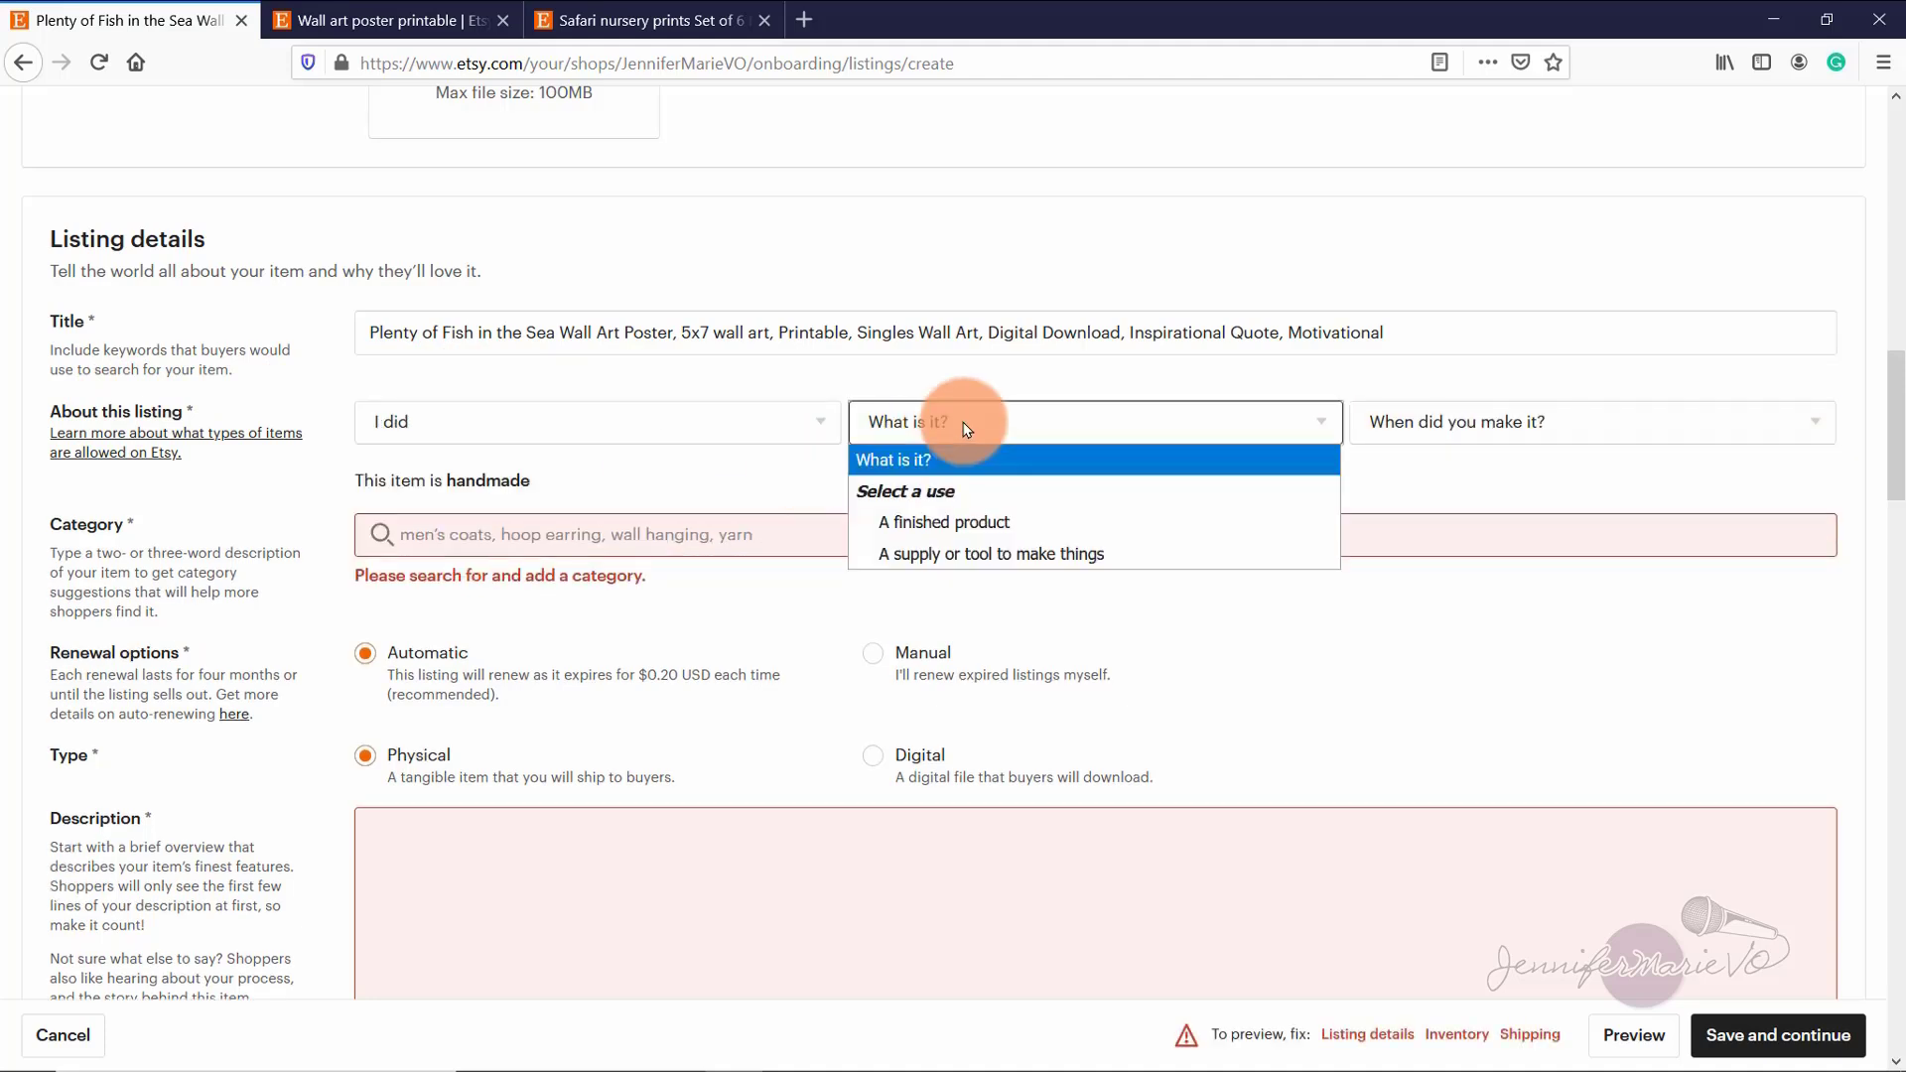
{"action": "left_click", "coordinate": [1027, 524]}
{"action": "left_click", "coordinate": [1479, 426]}
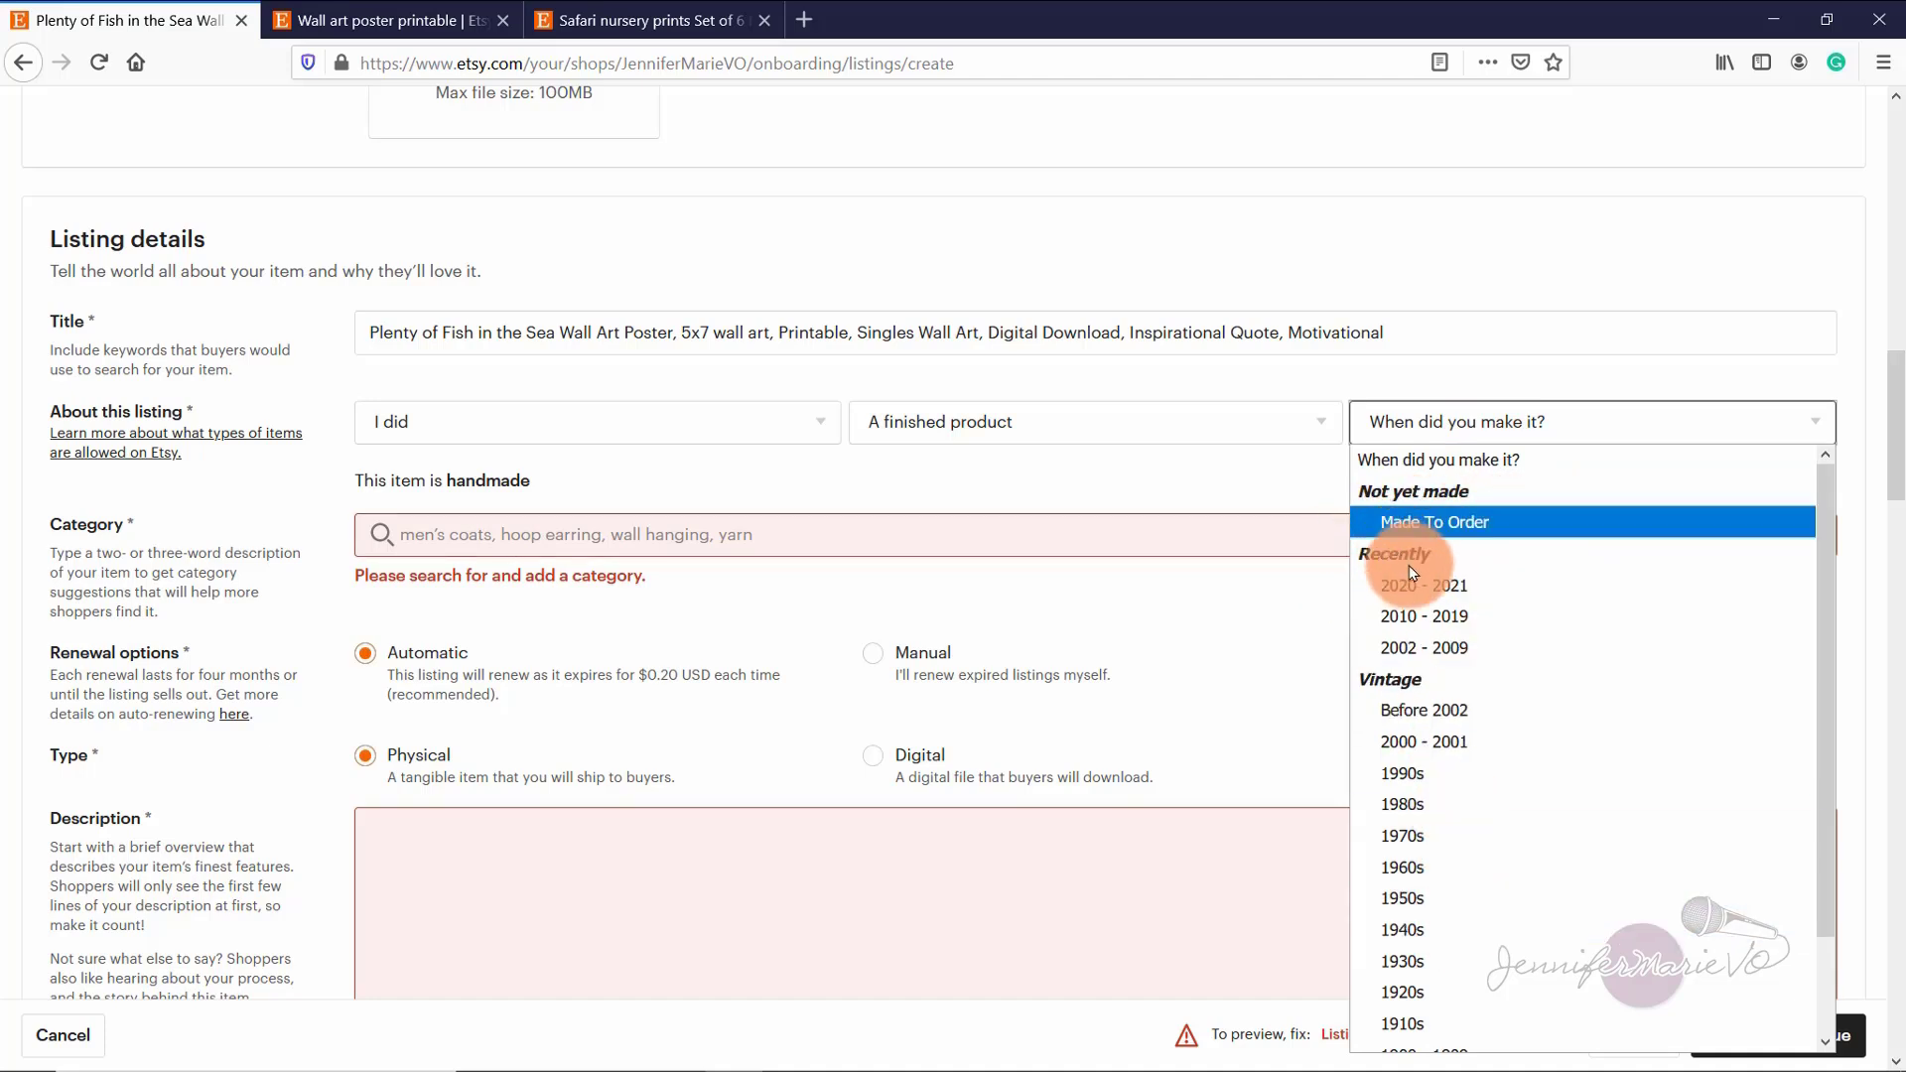
{"action": "left_click", "coordinate": [1458, 590]}
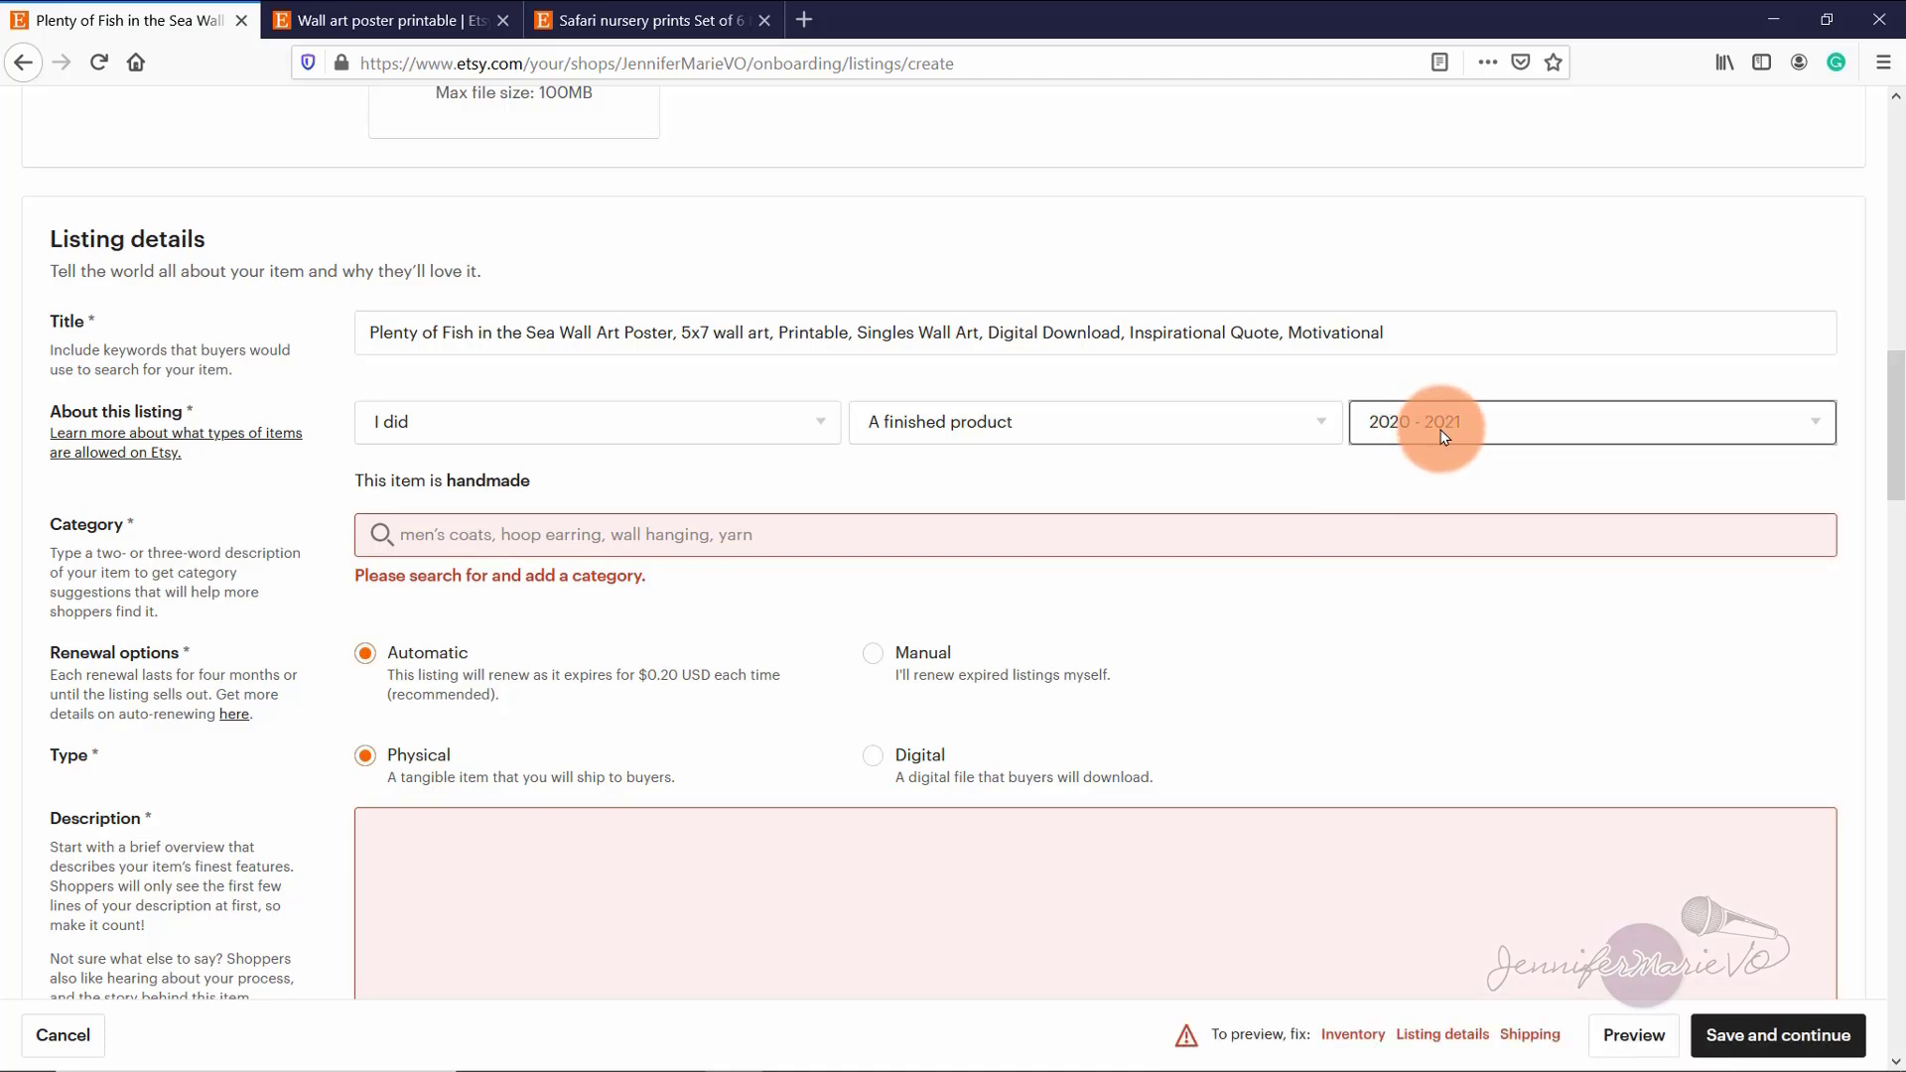
{"action": "left_click", "coordinate": [1221, 534]}
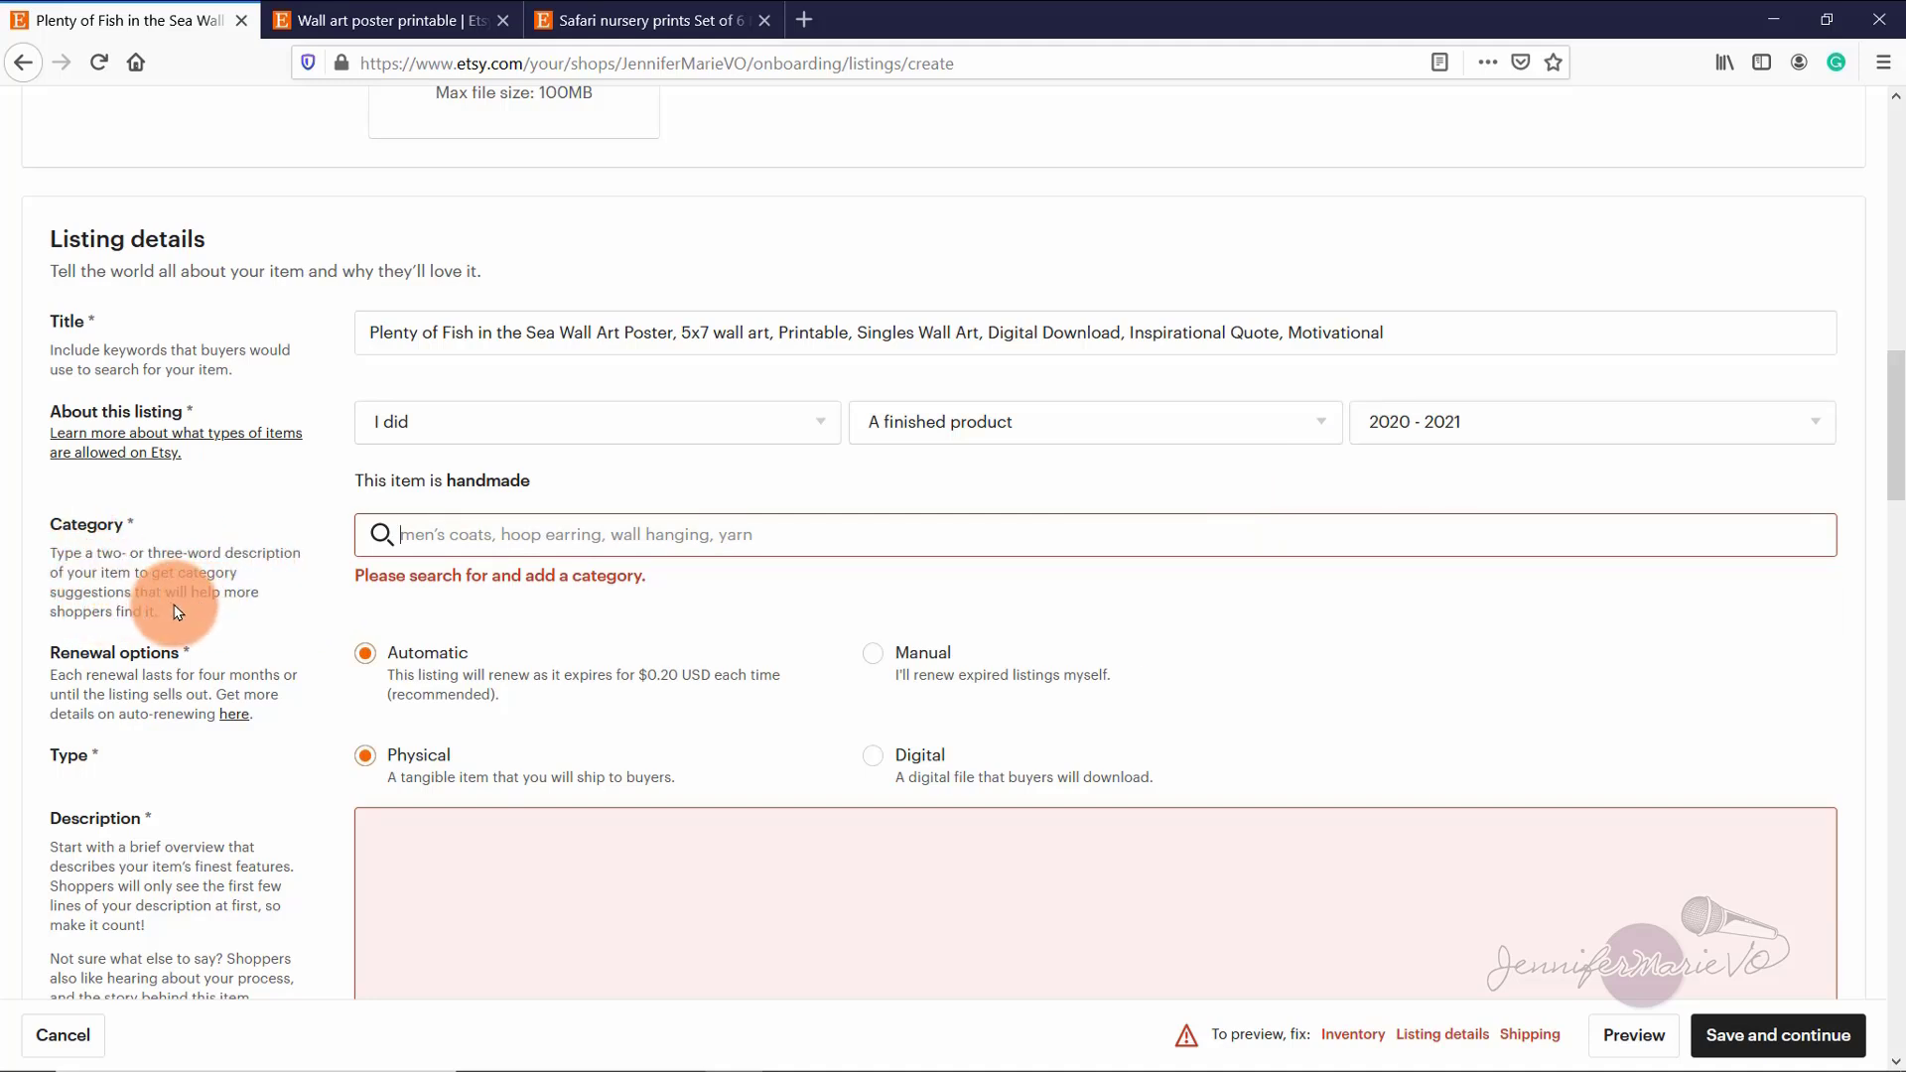
Step: Search the category for 'digital print' and choose the Digital Prints suggestion instead of nursery
{"action": "left_click", "coordinate": [437, 529]}
{"action": "type", "text": "wall"}
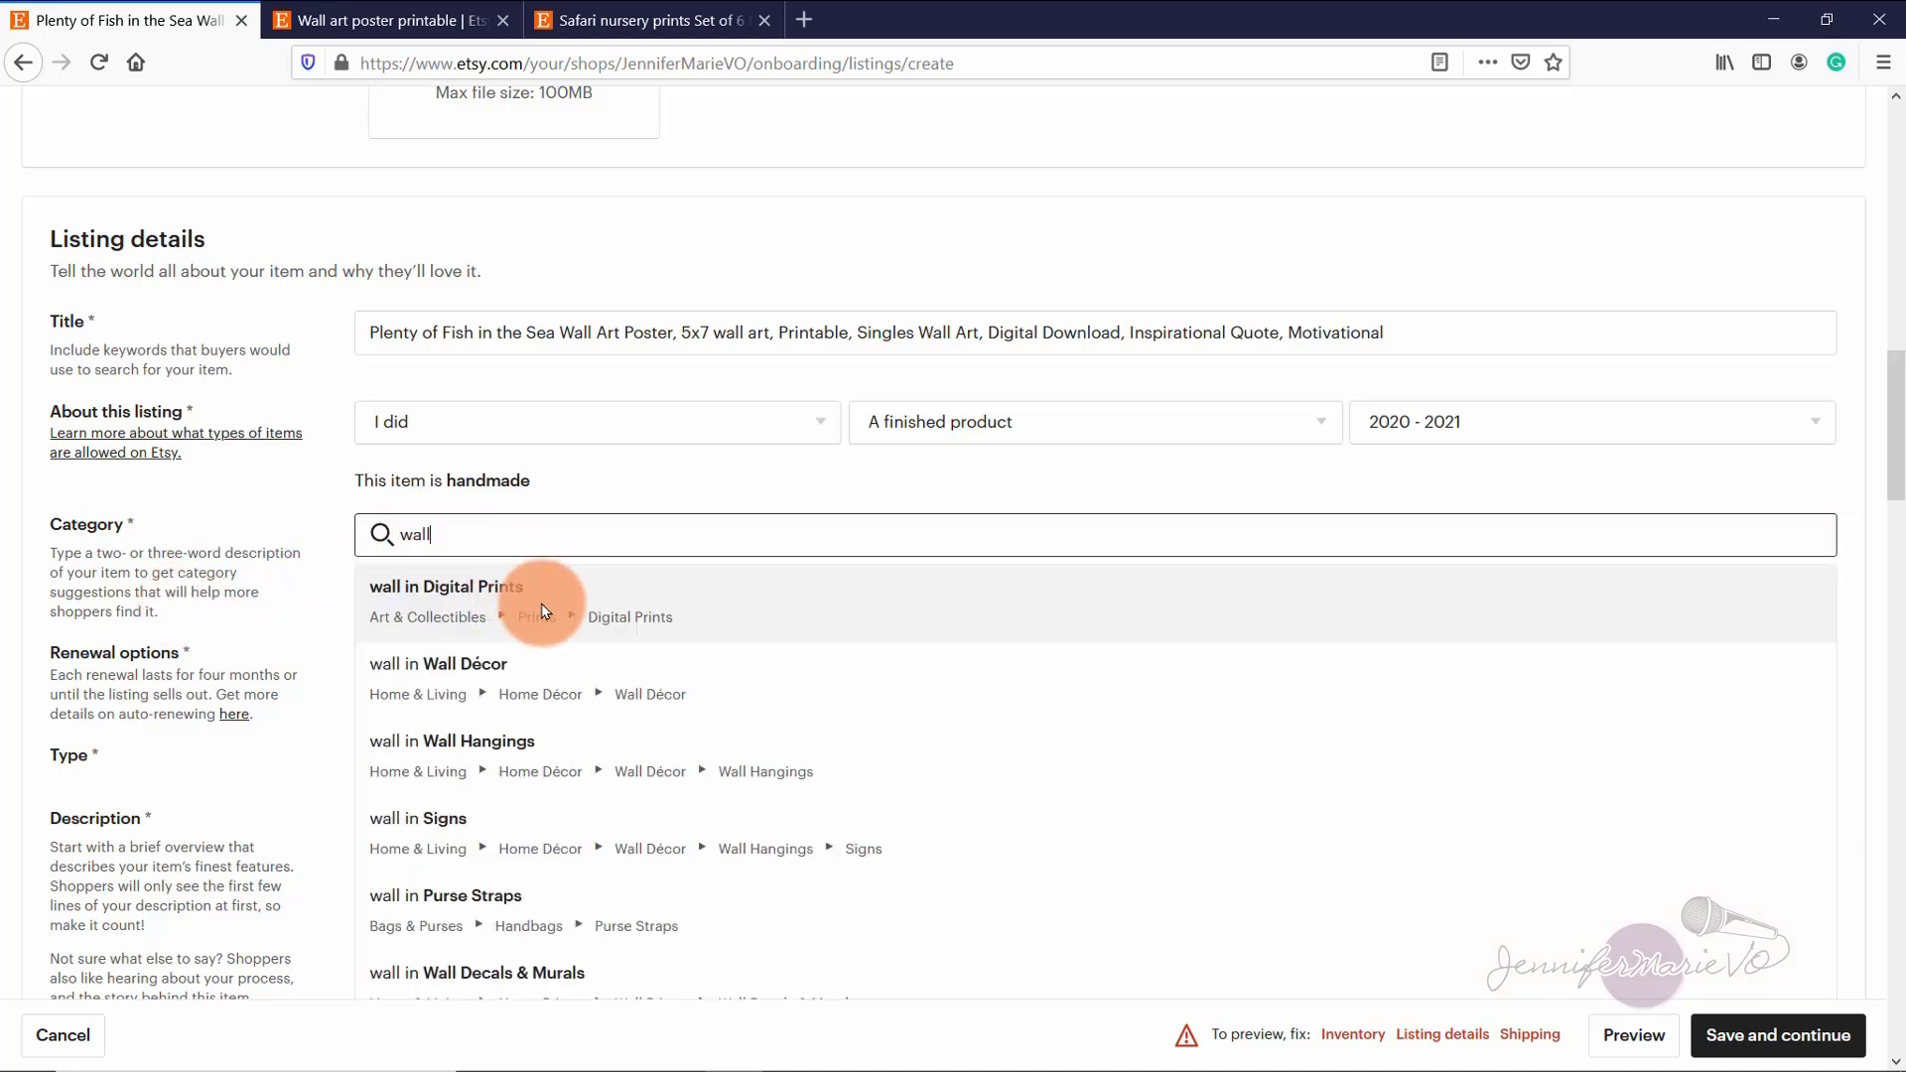
{"action": "left_click", "coordinate": [540, 610]}
{"action": "left_click_drag", "start_coordinate": [527, 538], "coordinate": [375, 534]}
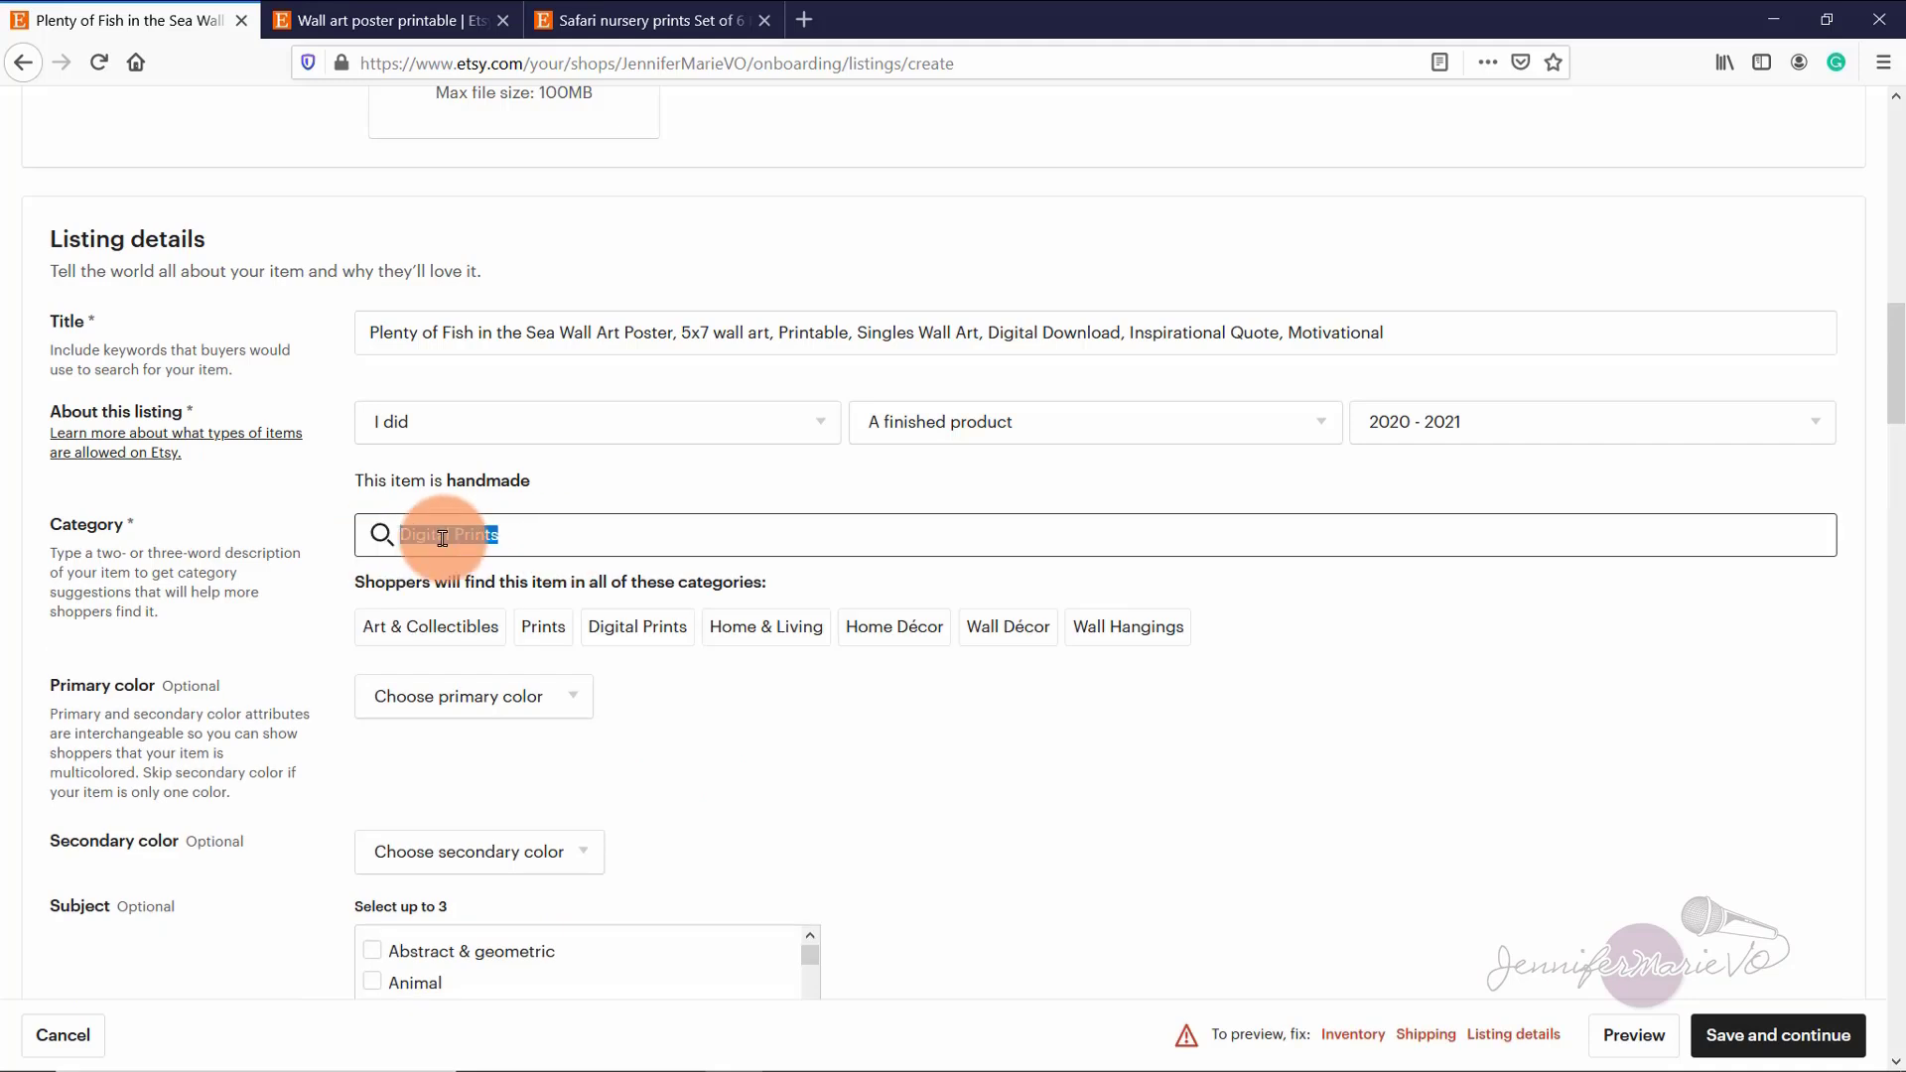
{"action": "key", "text": "BackSpace"}
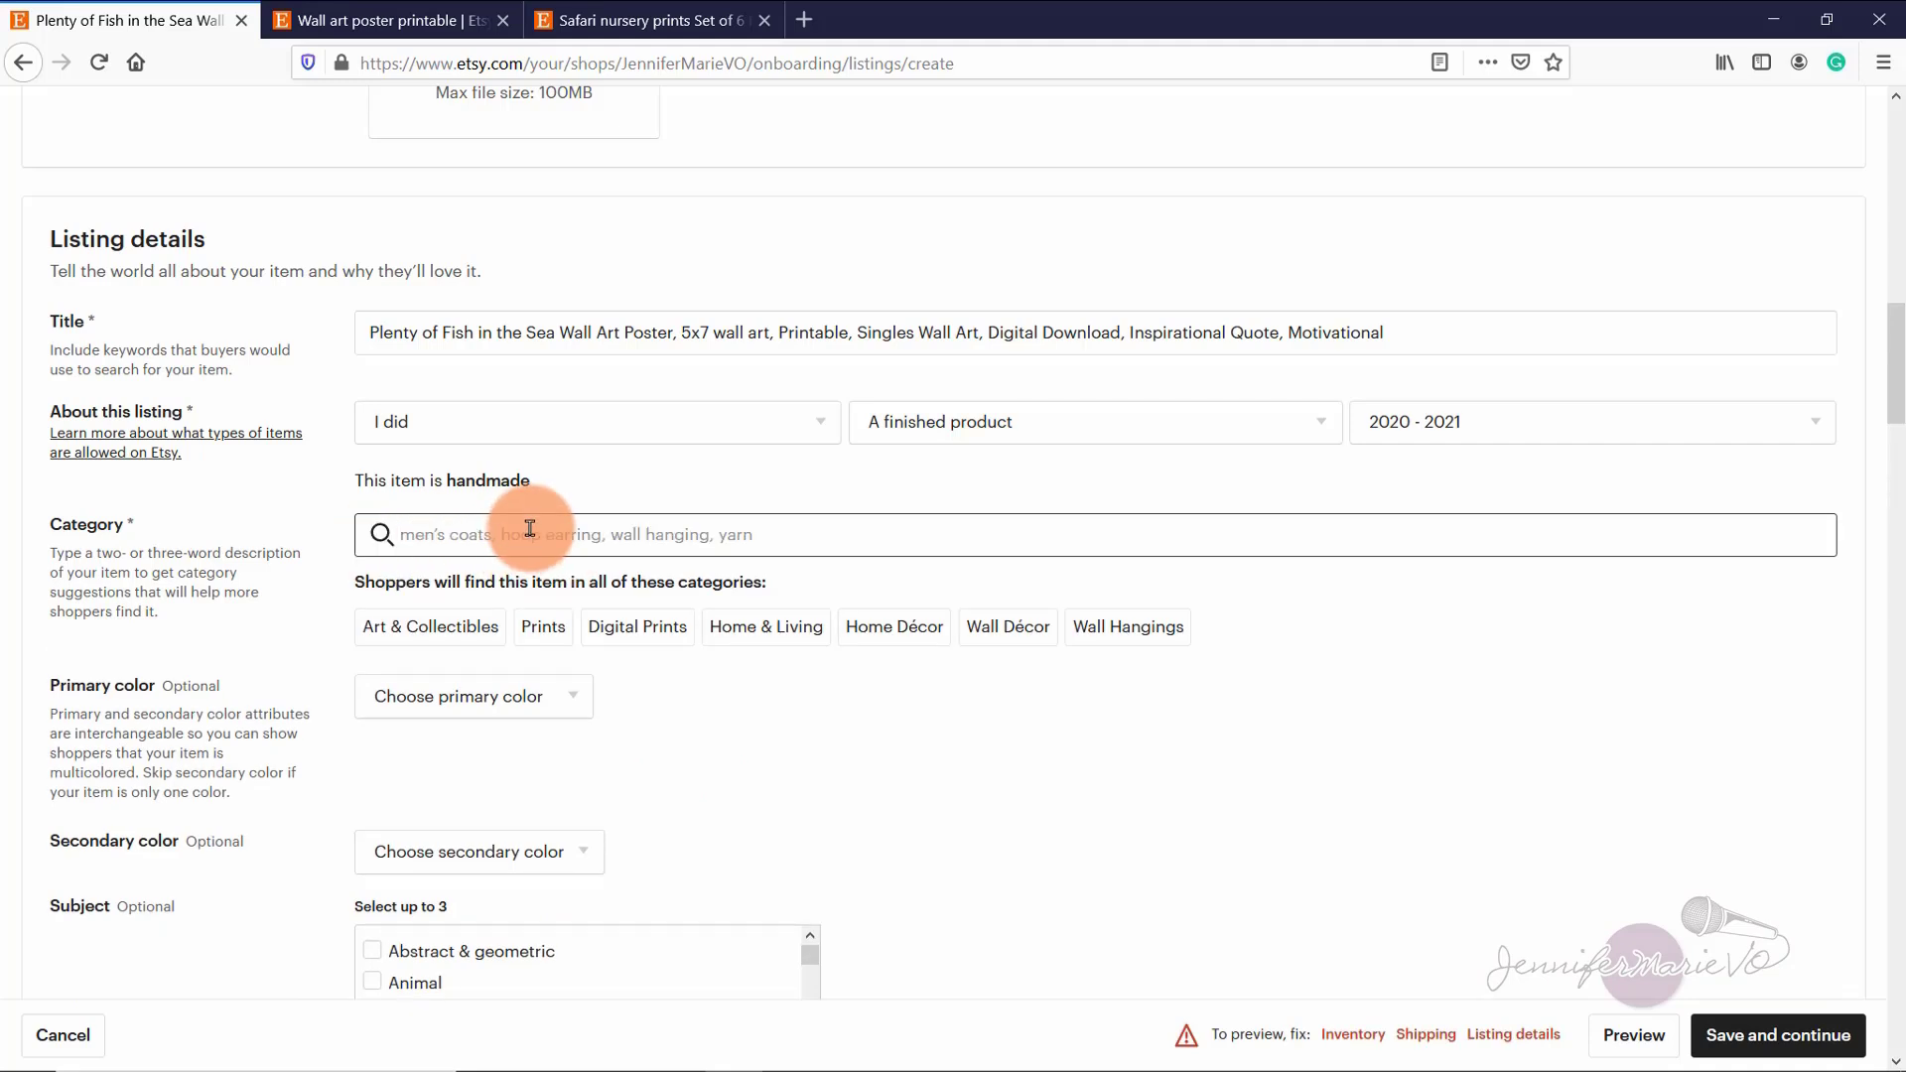
{"action": "type", "text": "nu"}
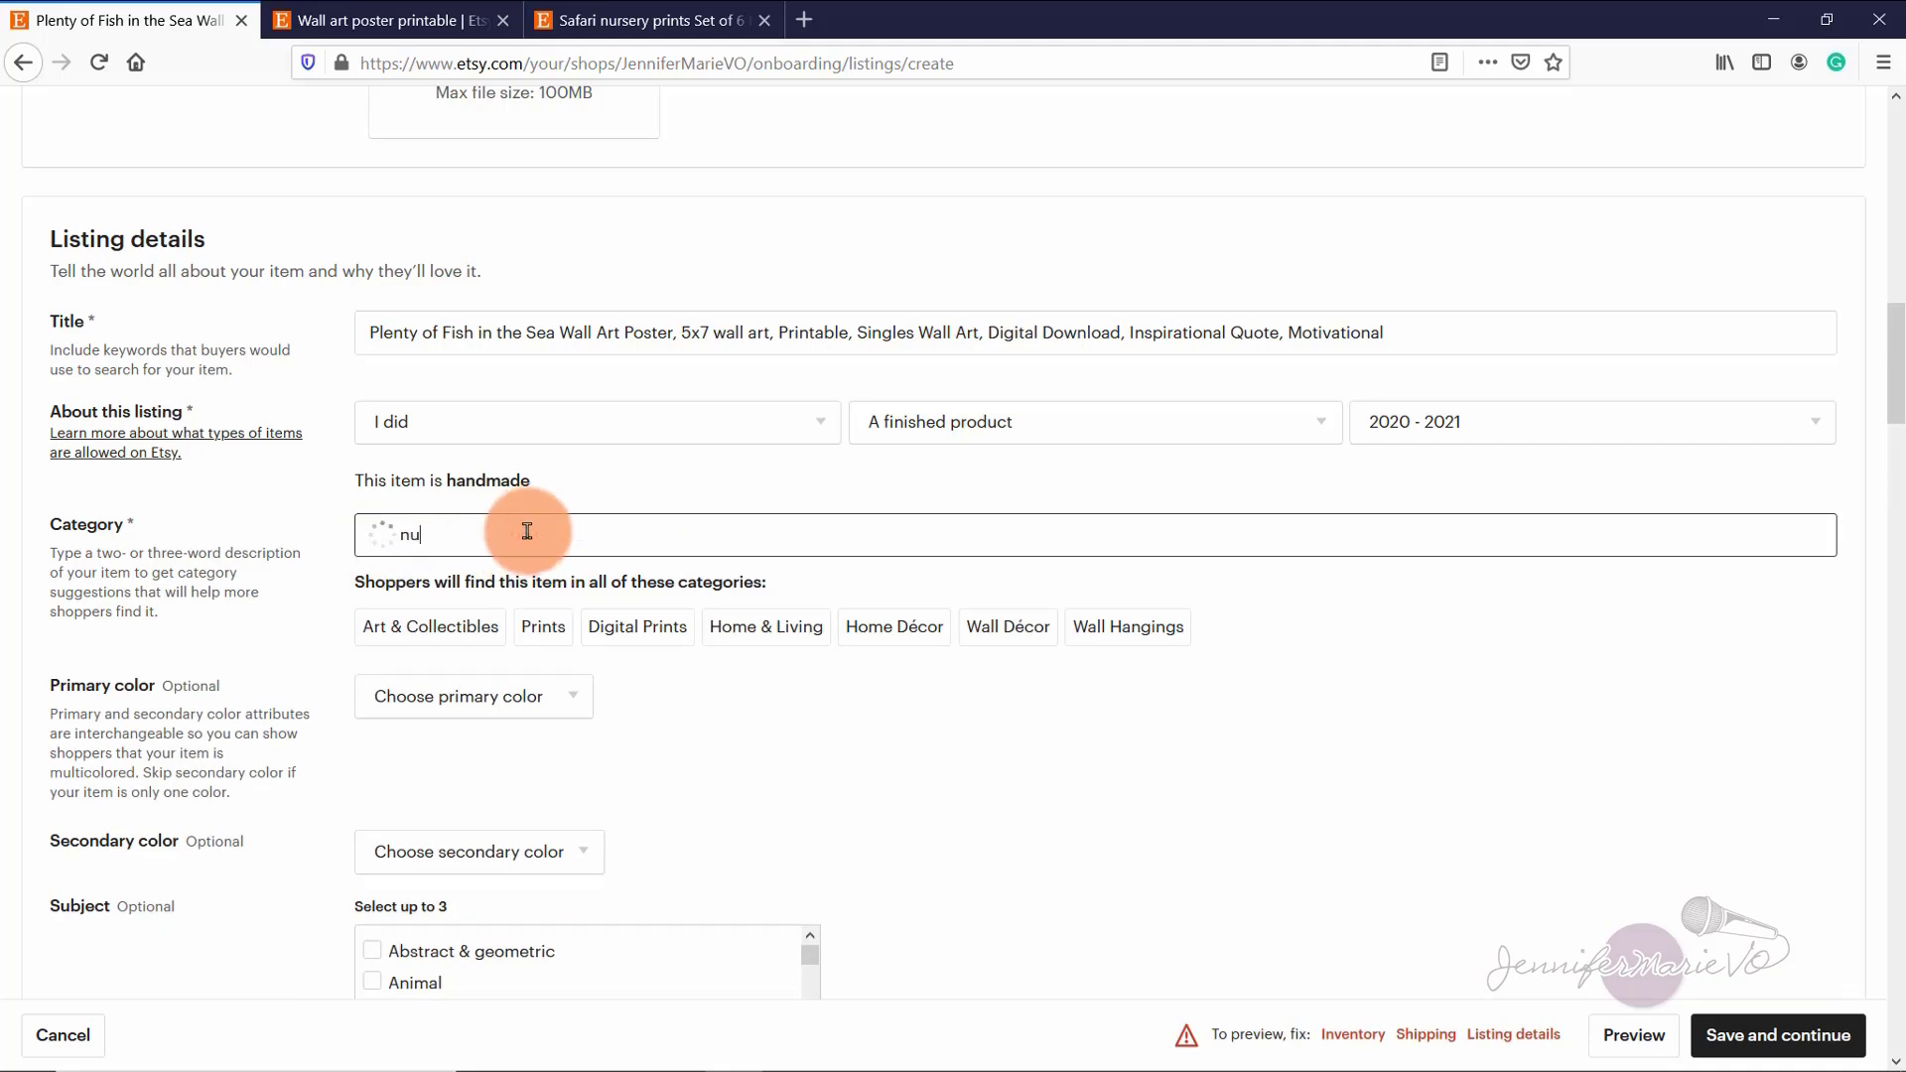
{"action": "type", "text": "rsery"}
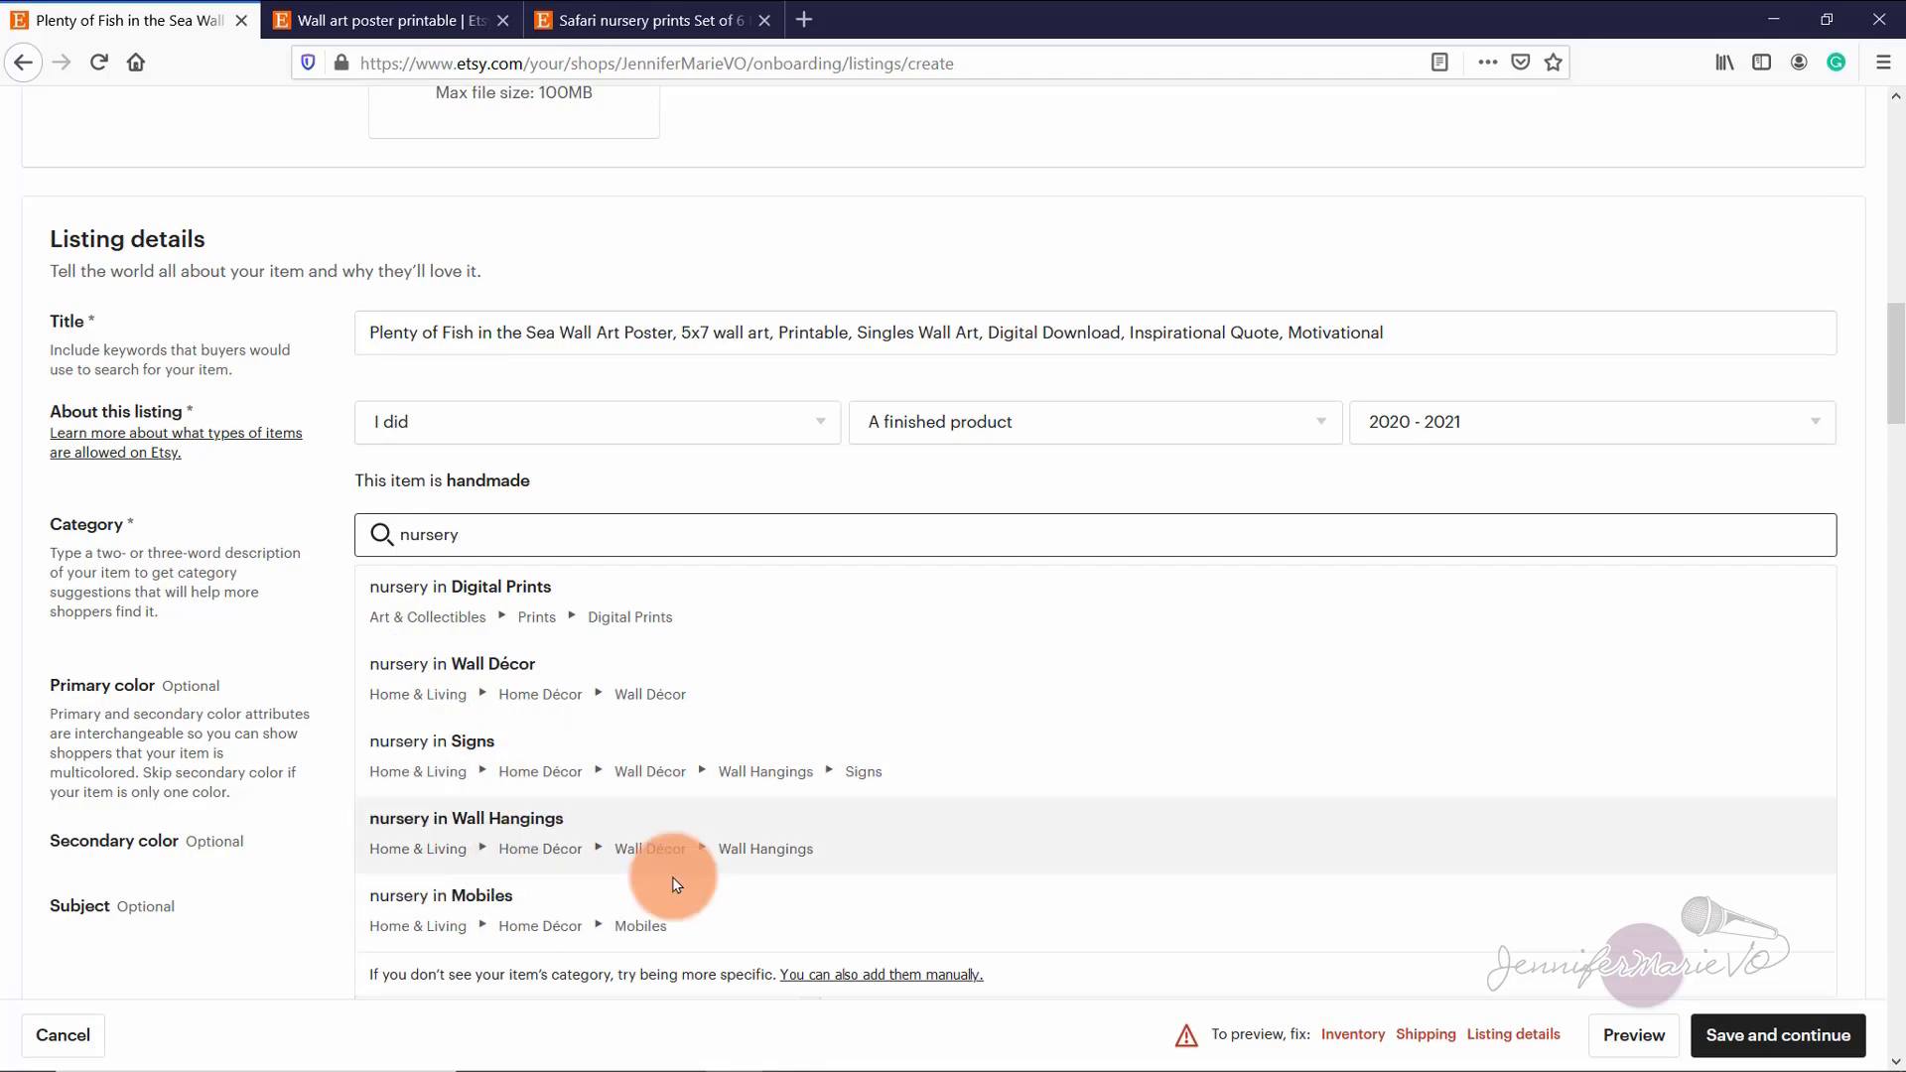
{"action": "left_click_drag", "start_coordinate": [542, 532], "coordinate": [283, 550]}
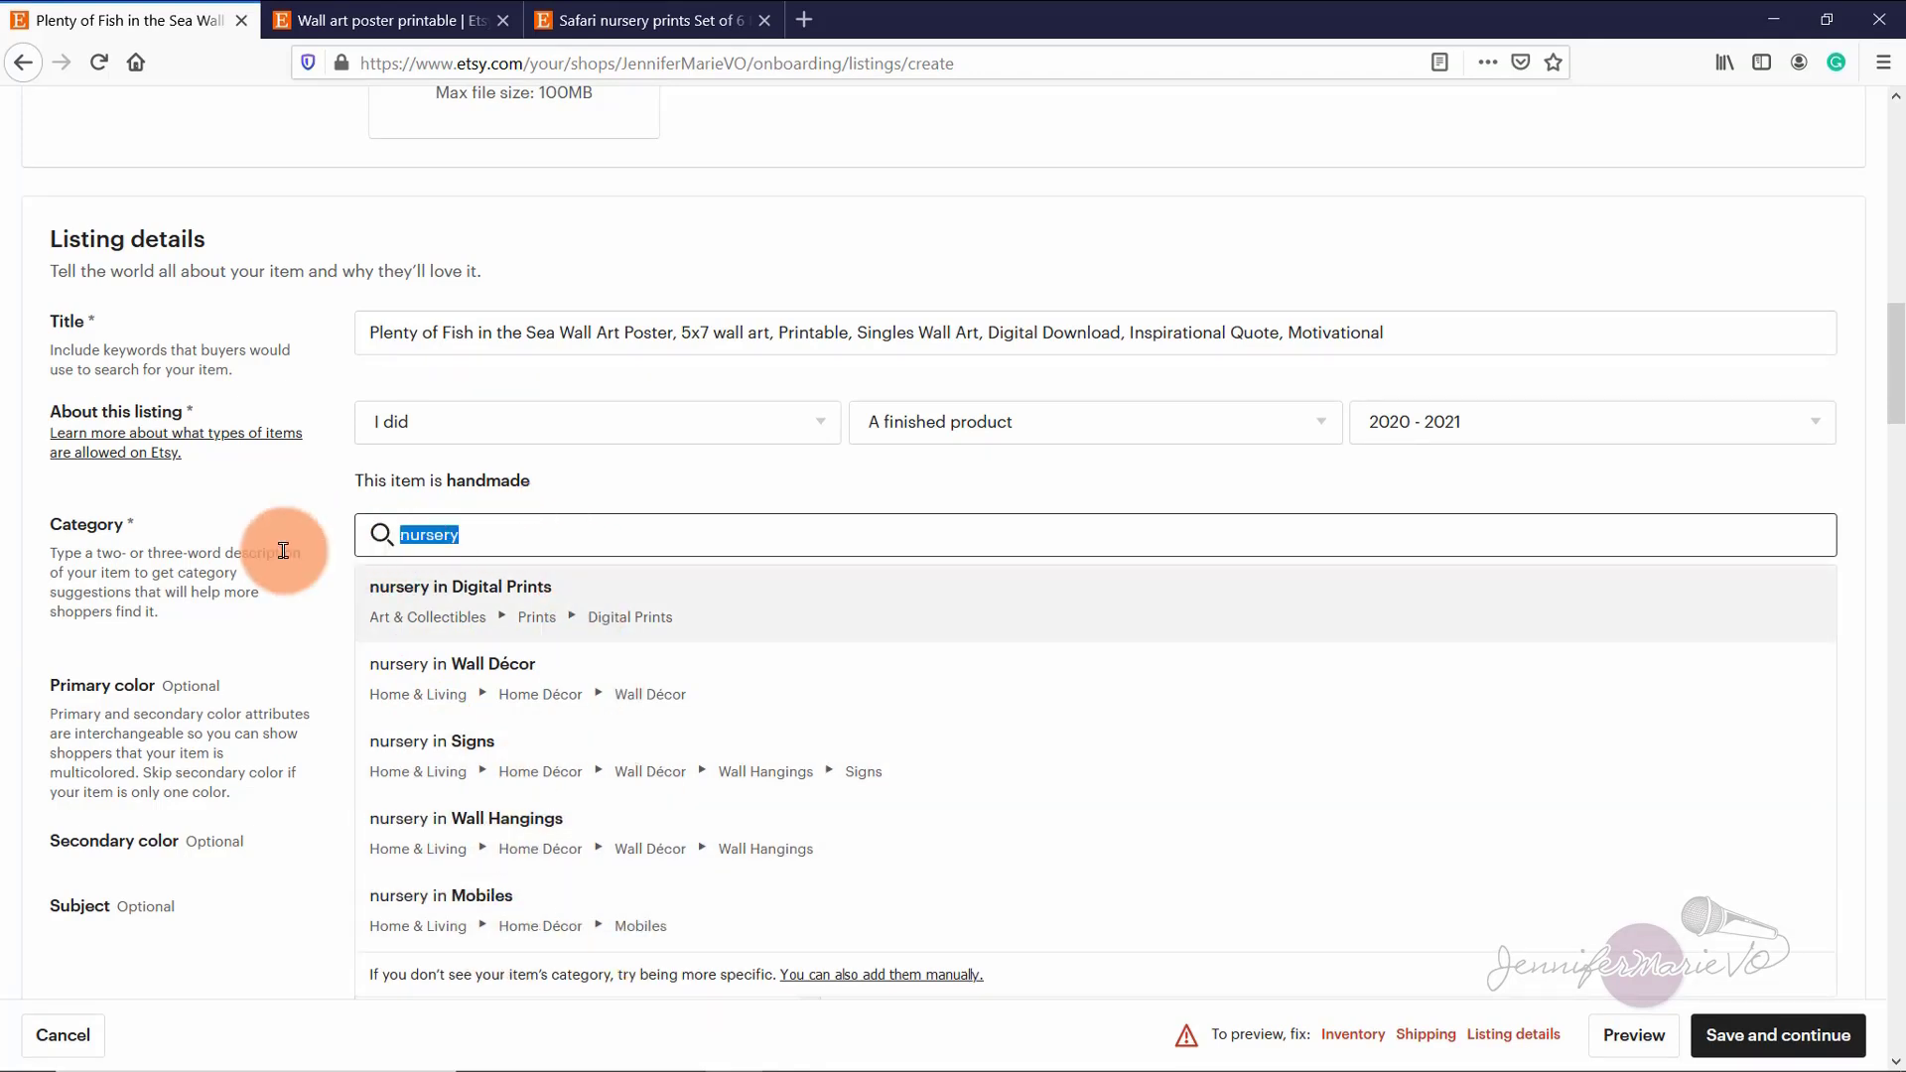
{"action": "type", "text": "digital pri"}
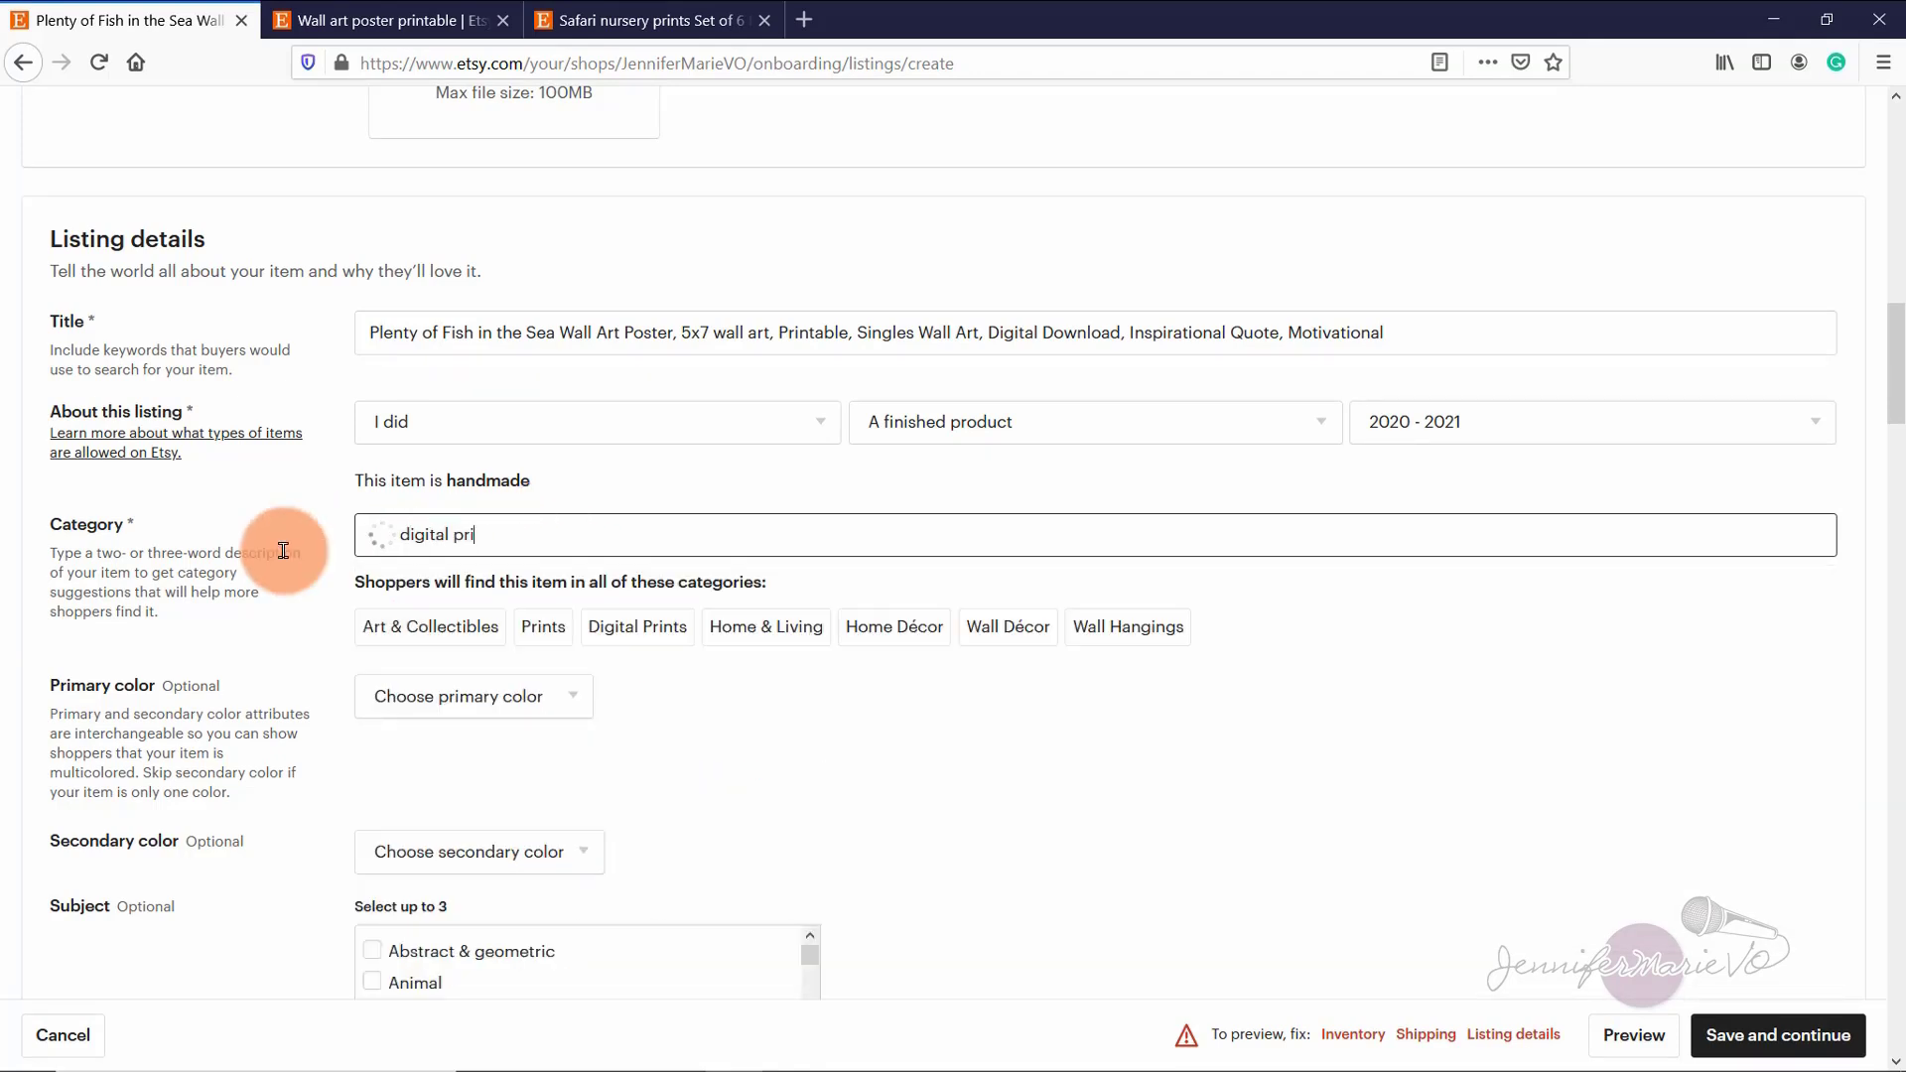
{"action": "type", "text": "nt"}
{"action": "left_click", "coordinate": [491, 578]}
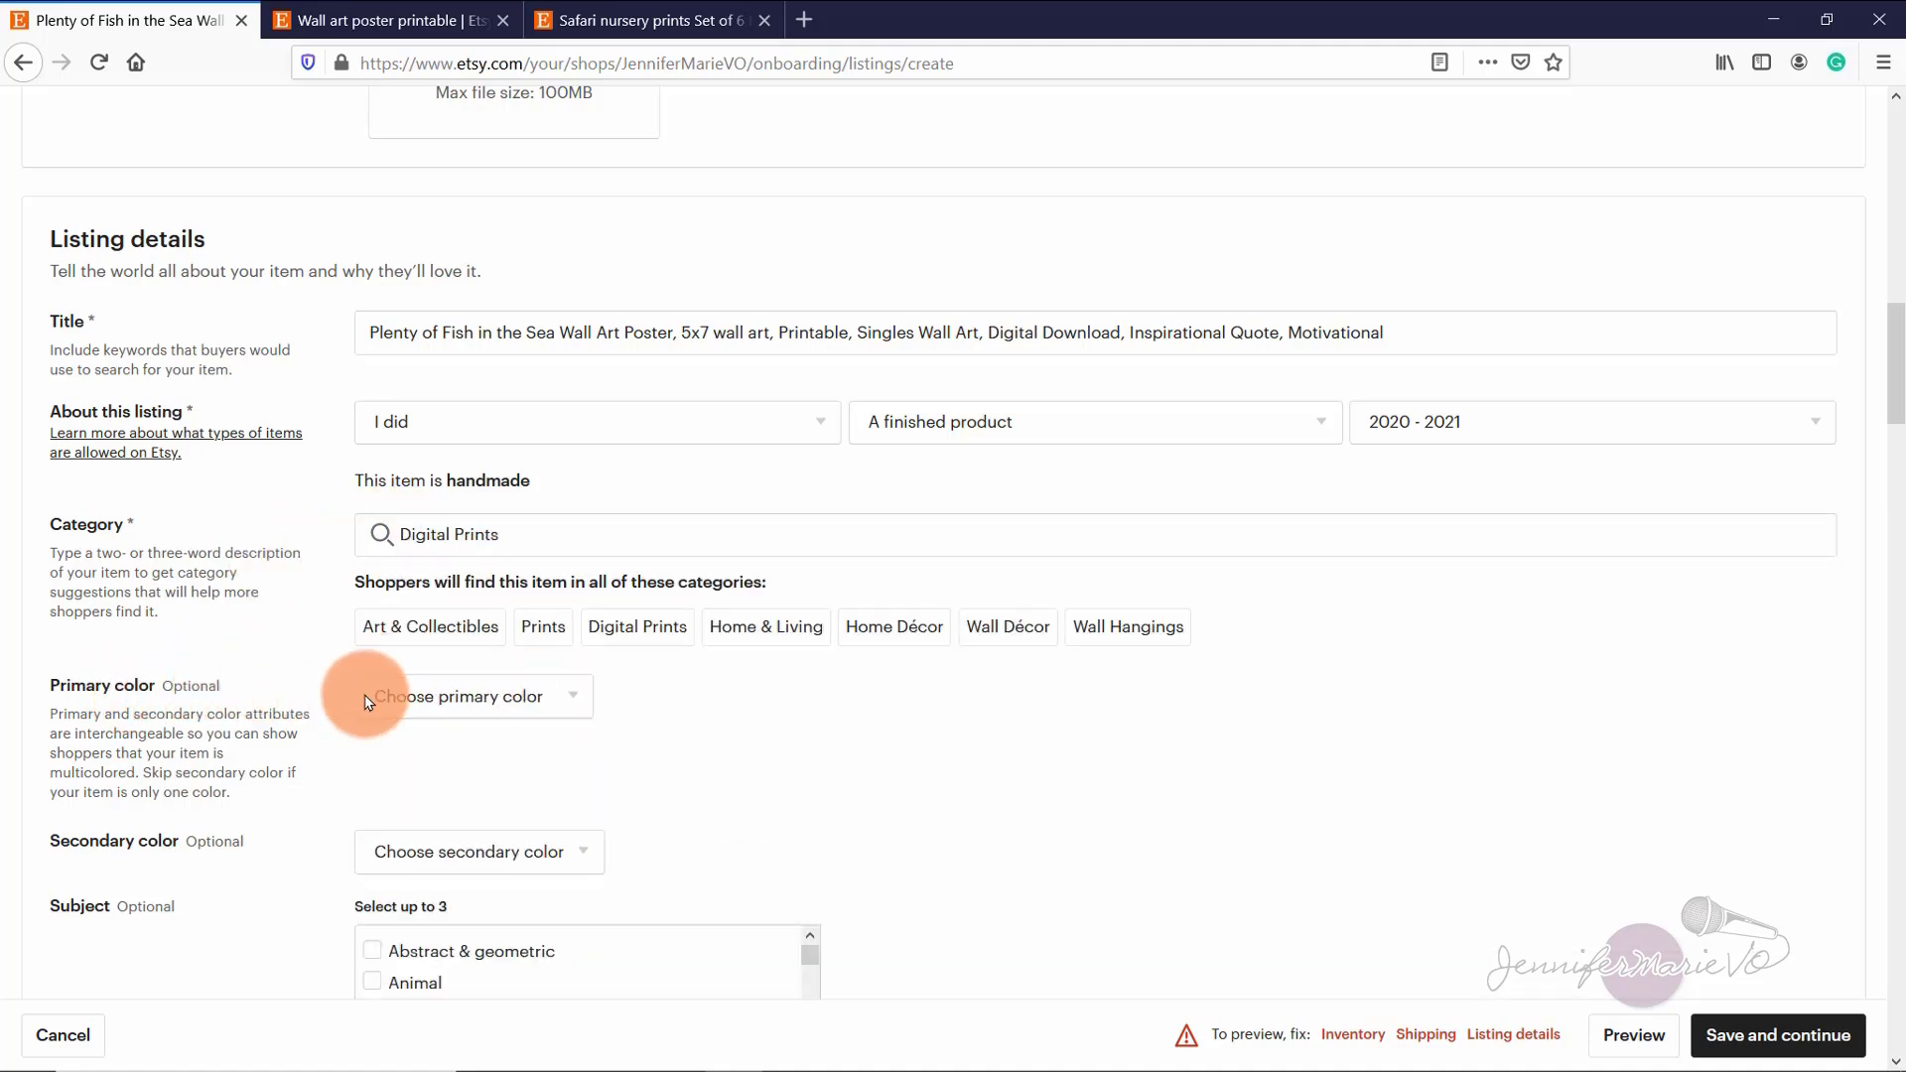
Step: Set the secondary colour to Purple and swap Inspirational saying for Abstract & geometric in subjects
{"action": "left_click", "coordinate": [481, 850]}
{"action": "left_click", "coordinate": [465, 657]}
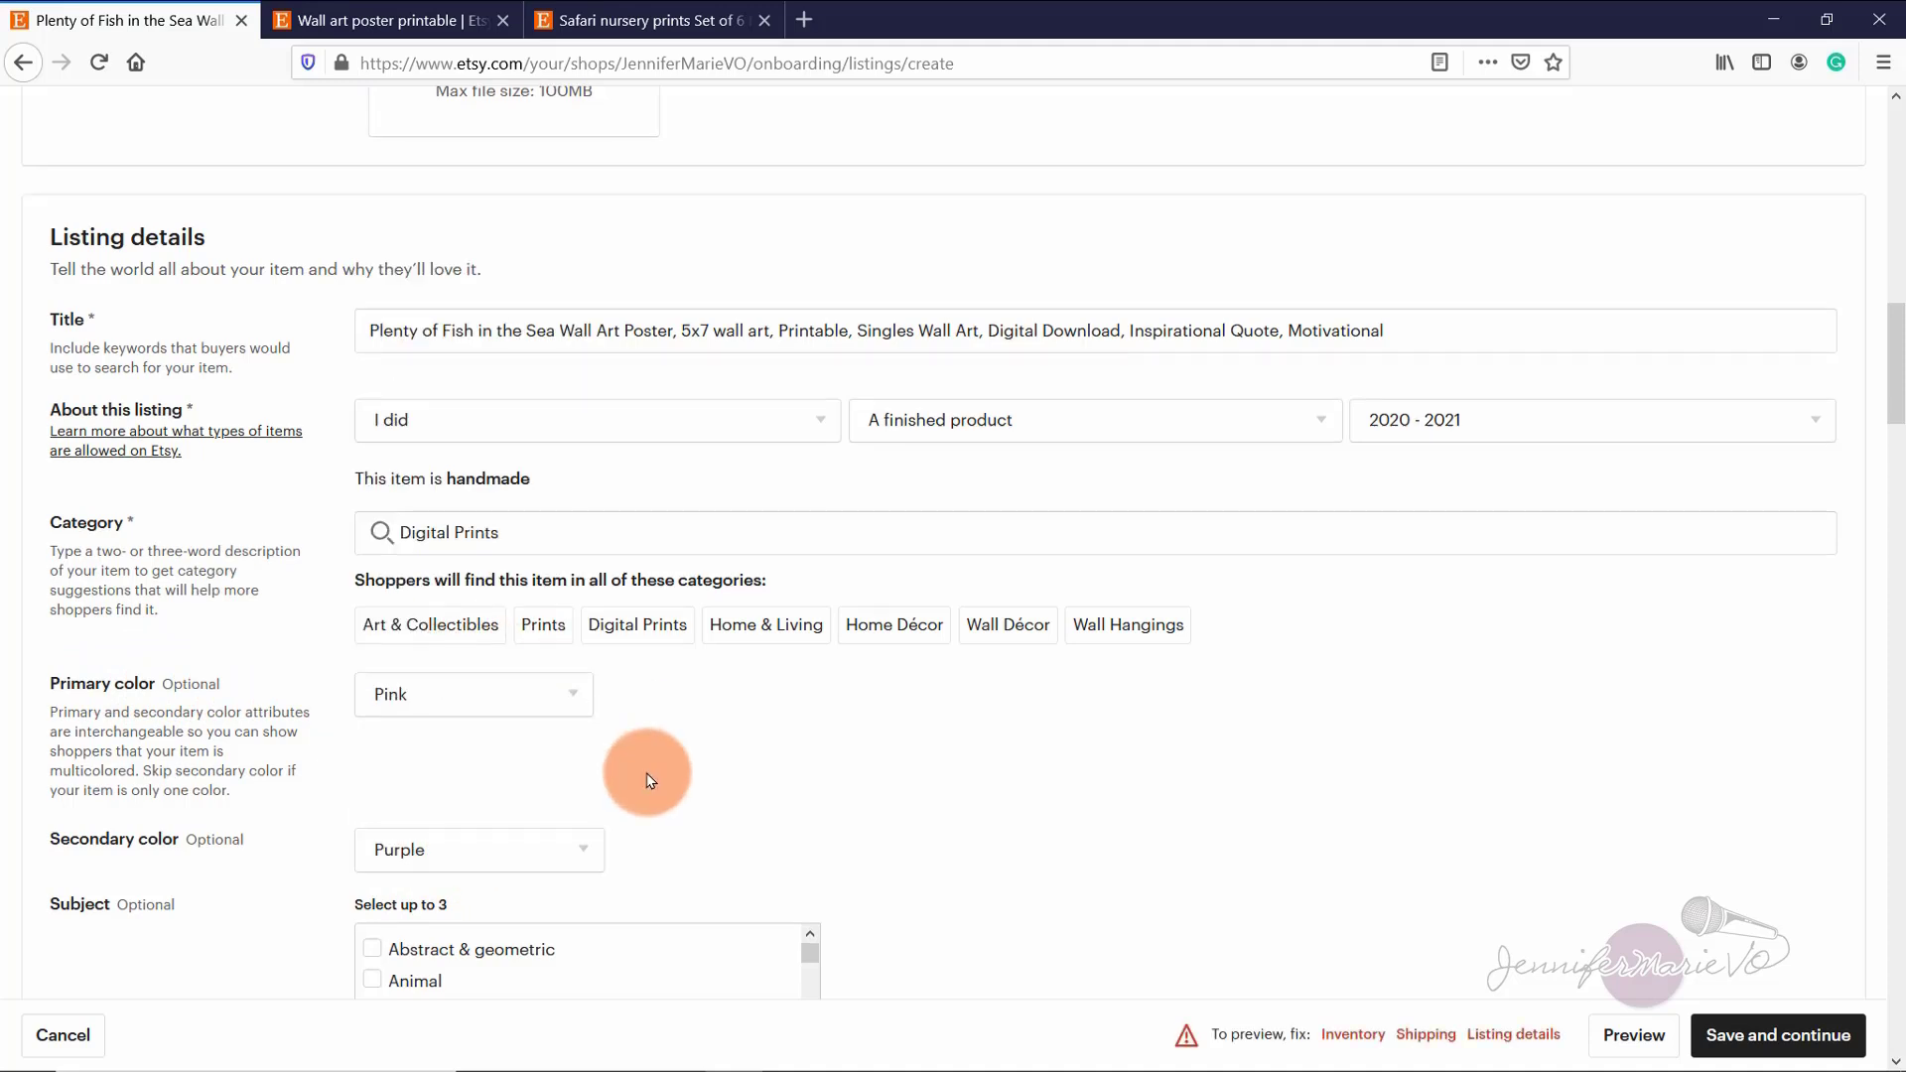
{"action": "scroll", "coordinate": [225, 341], "scroll_direction": "down", "scroll_amount": 3}
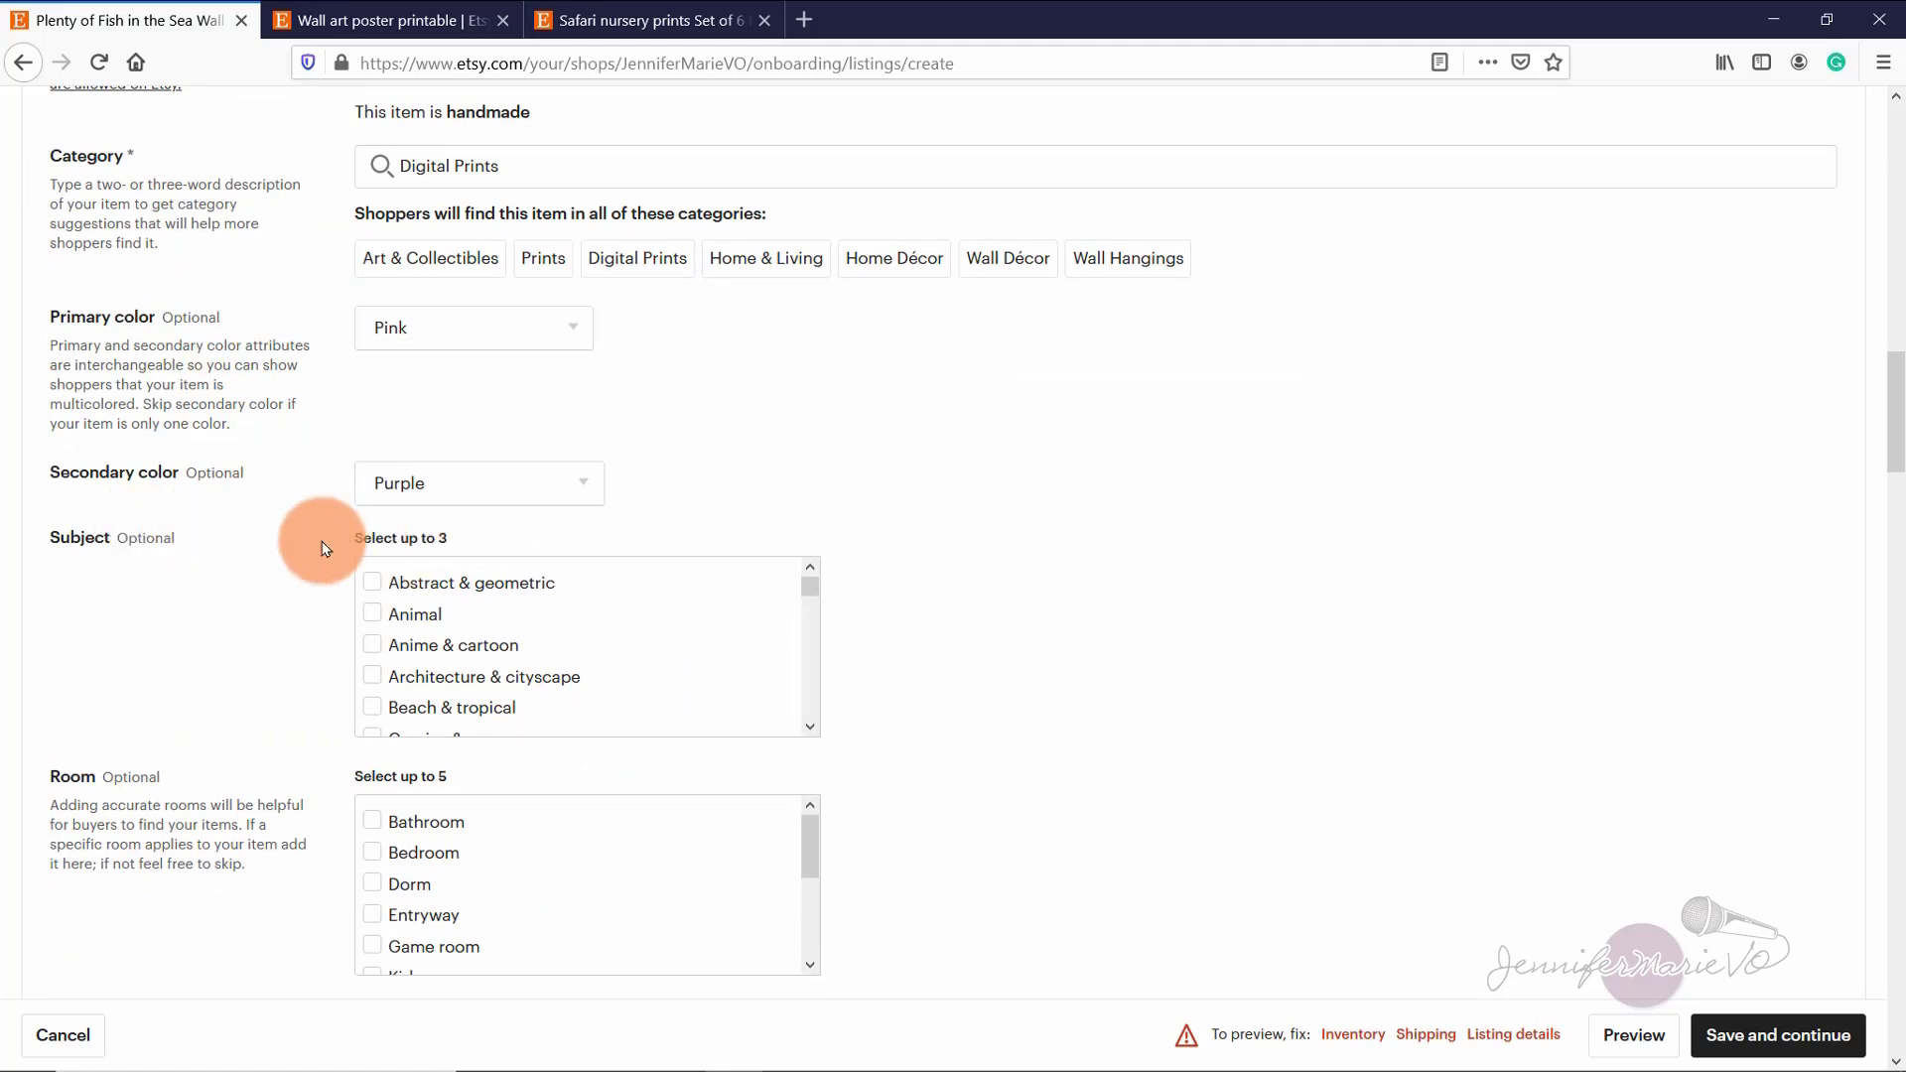
{"action": "left_click", "coordinate": [374, 592]}
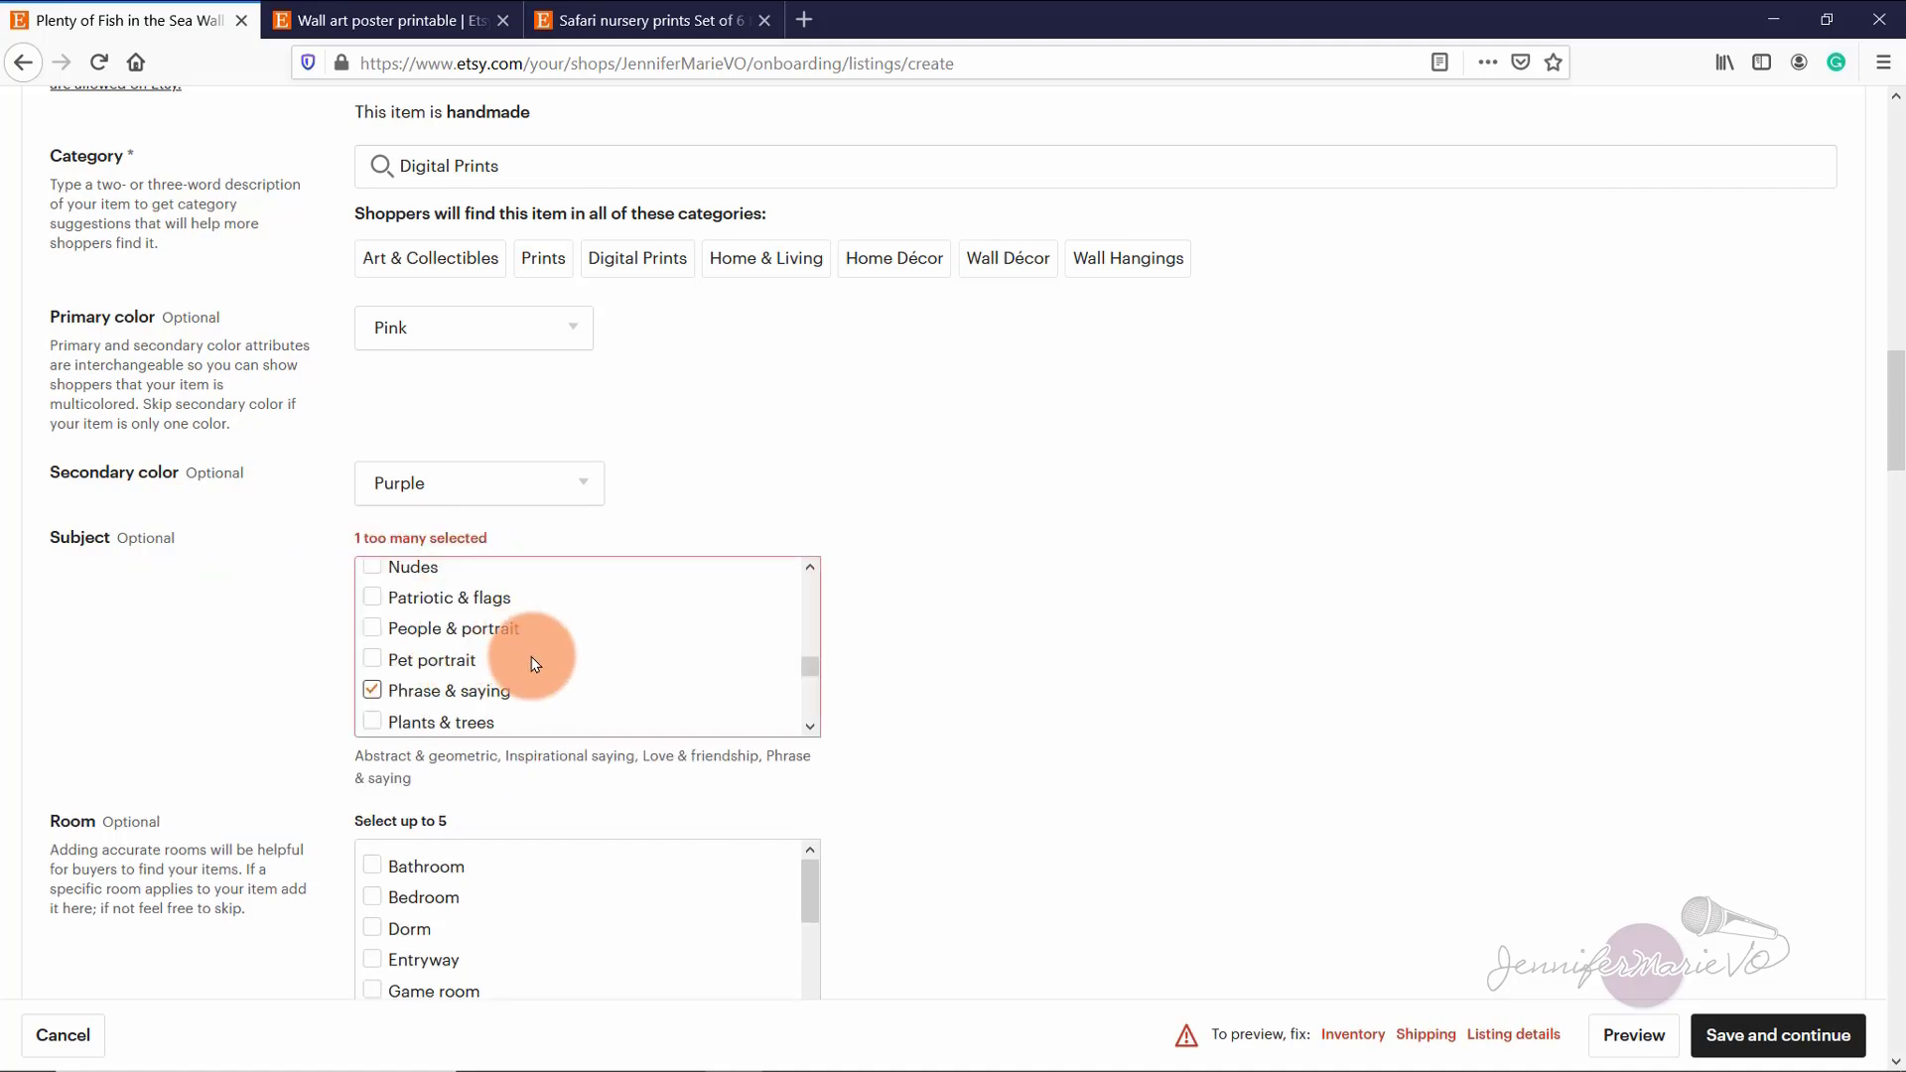
{"action": "scroll", "coordinate": [534, 663], "scroll_direction": "up", "scroll_amount": 6}
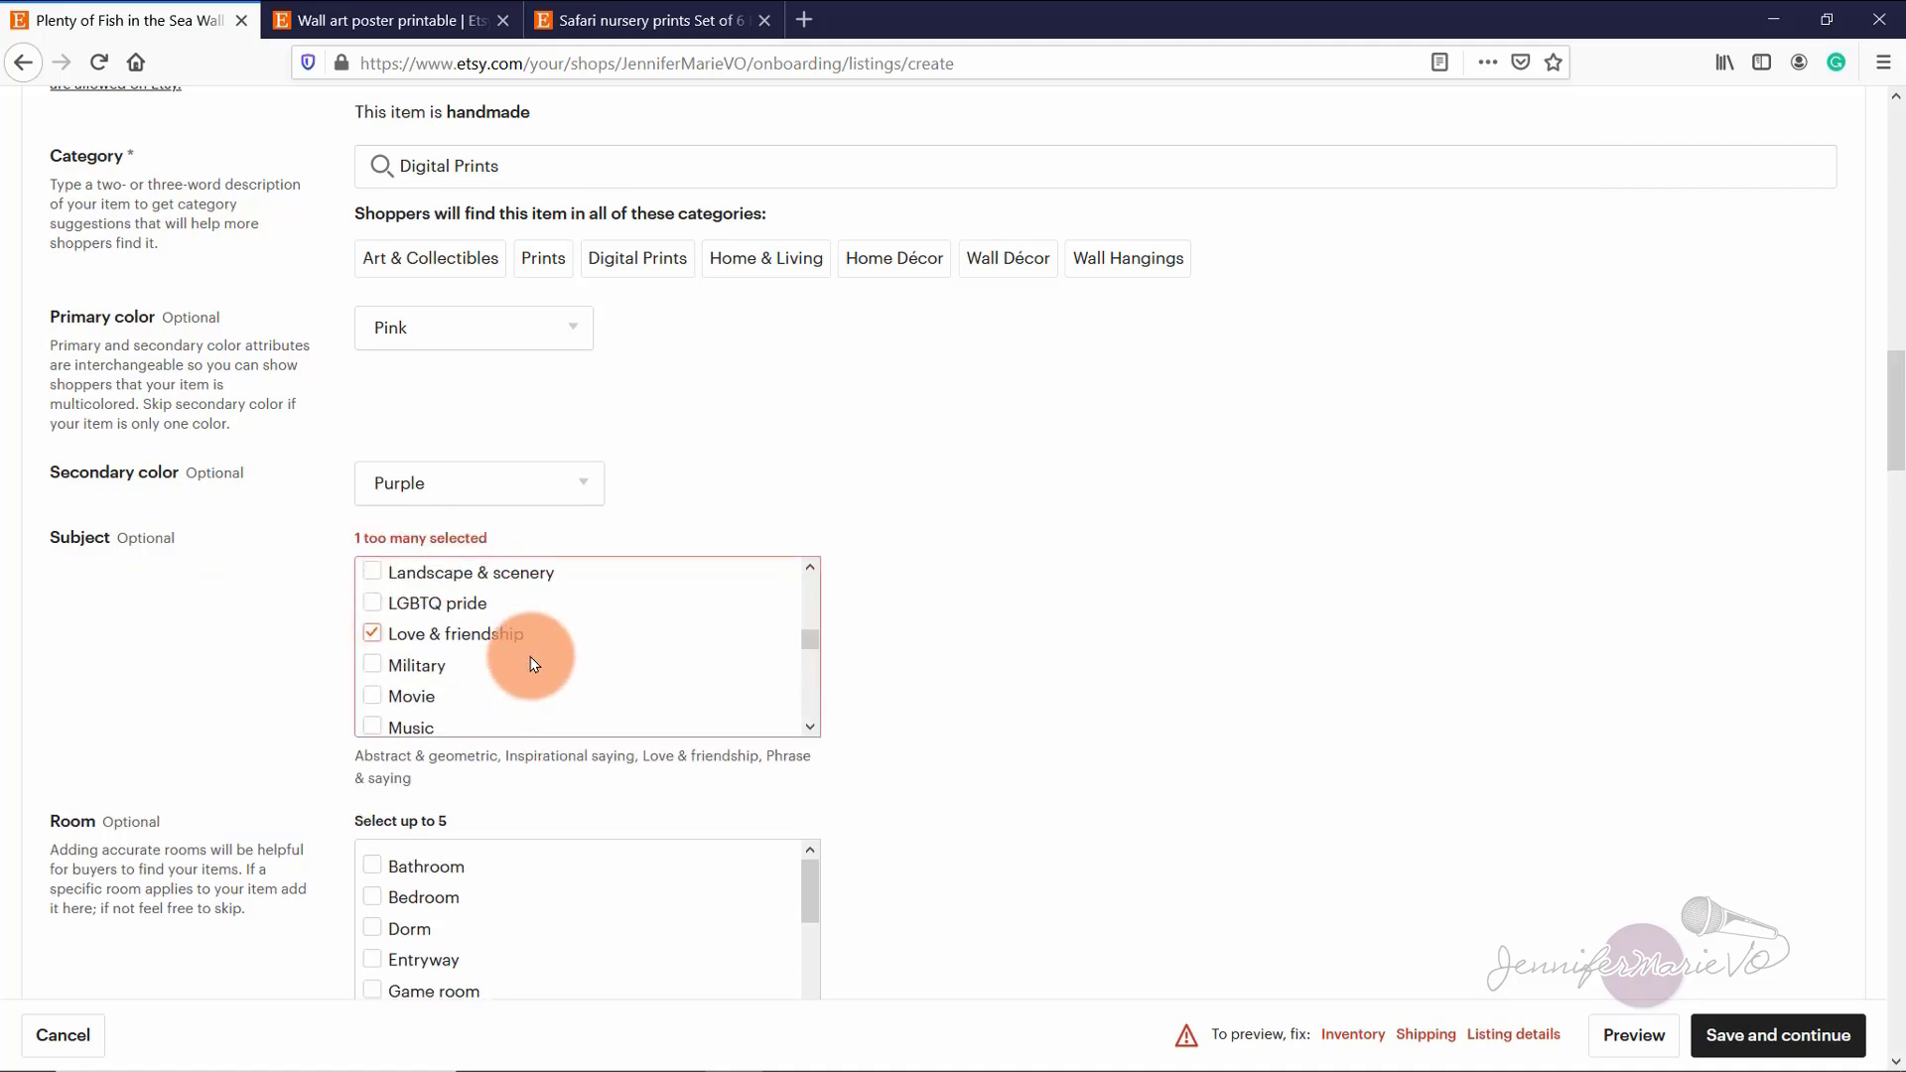
{"action": "left_click", "coordinate": [514, 665]}
Step: Add Dorm and Bedroom to the rooms suited to the print
{"action": "scroll", "coordinate": [510, 630], "scroll_direction": "down", "scroll_amount": 8}
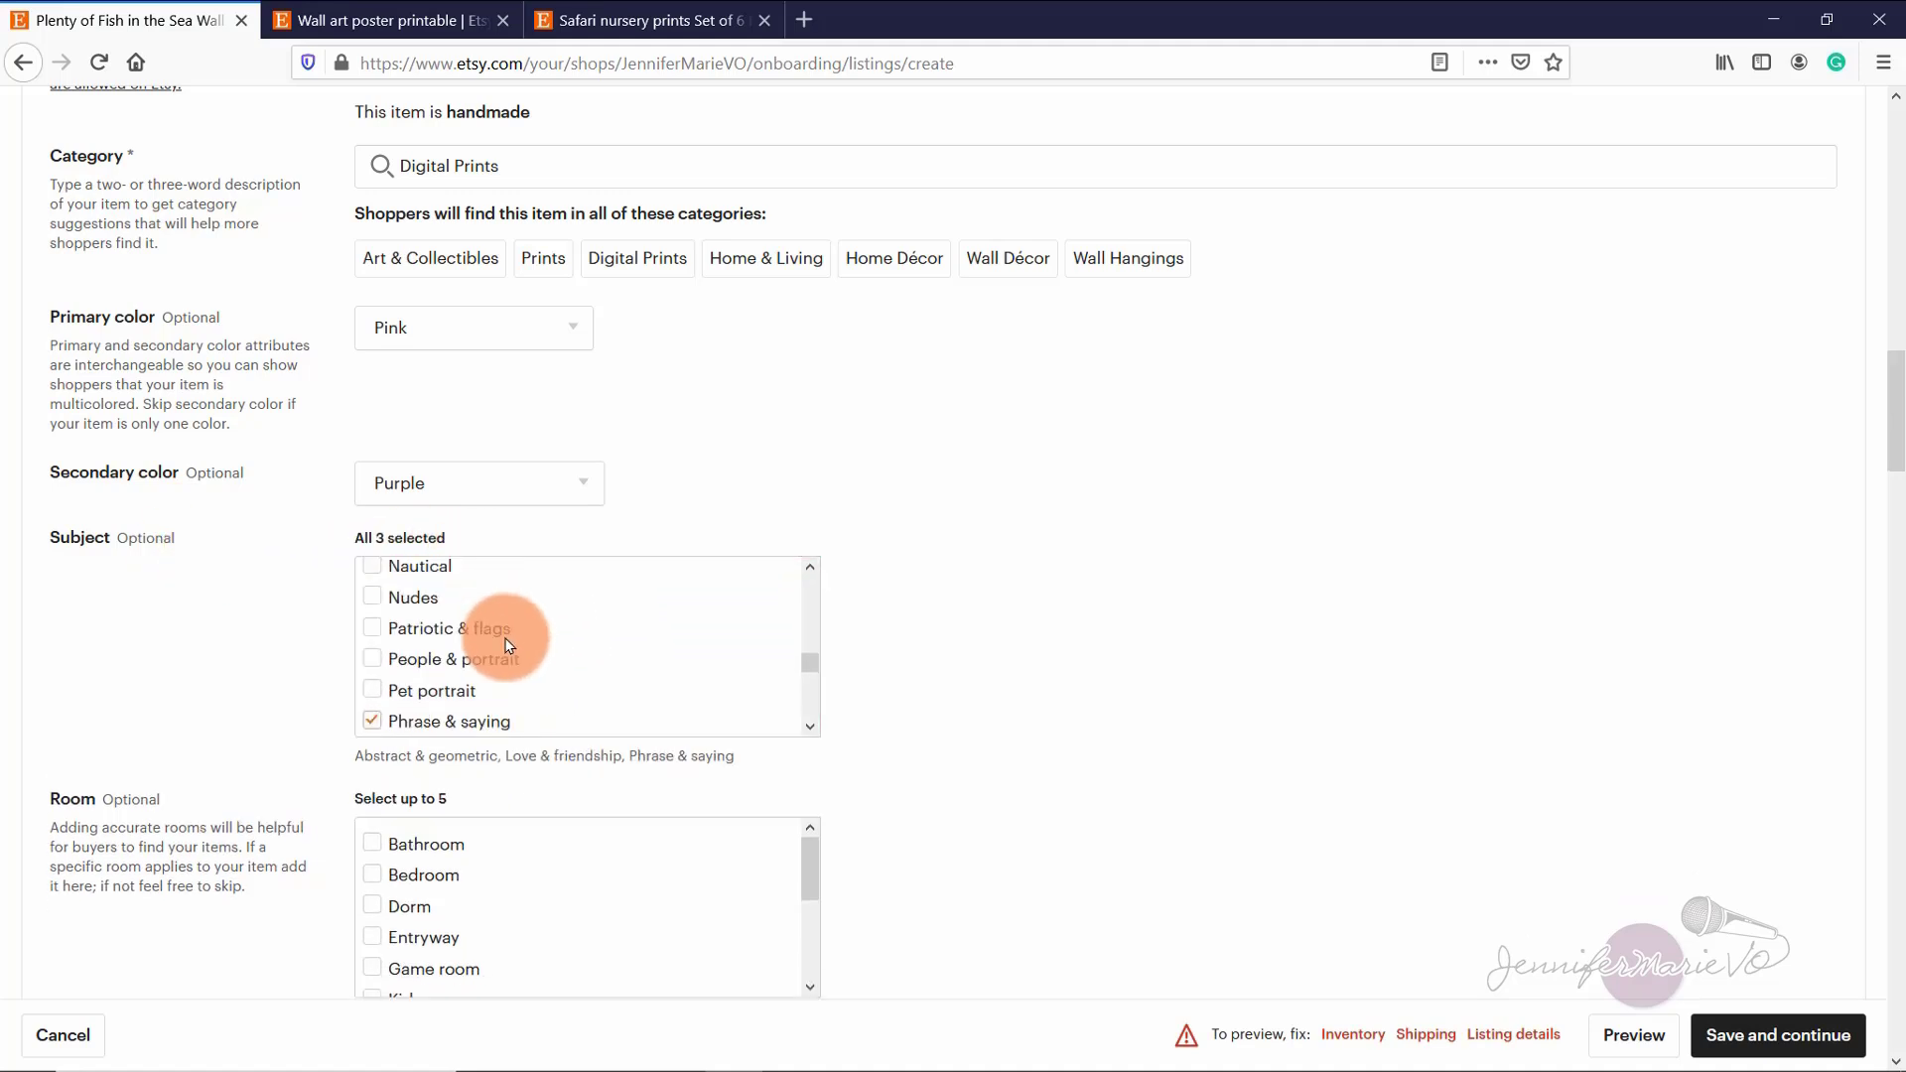
{"action": "scroll", "coordinate": [715, 760], "scroll_direction": "down", "scroll_amount": 1}
{"action": "scroll", "coordinate": [659, 749], "scroll_direction": "down", "scroll_amount": 1}
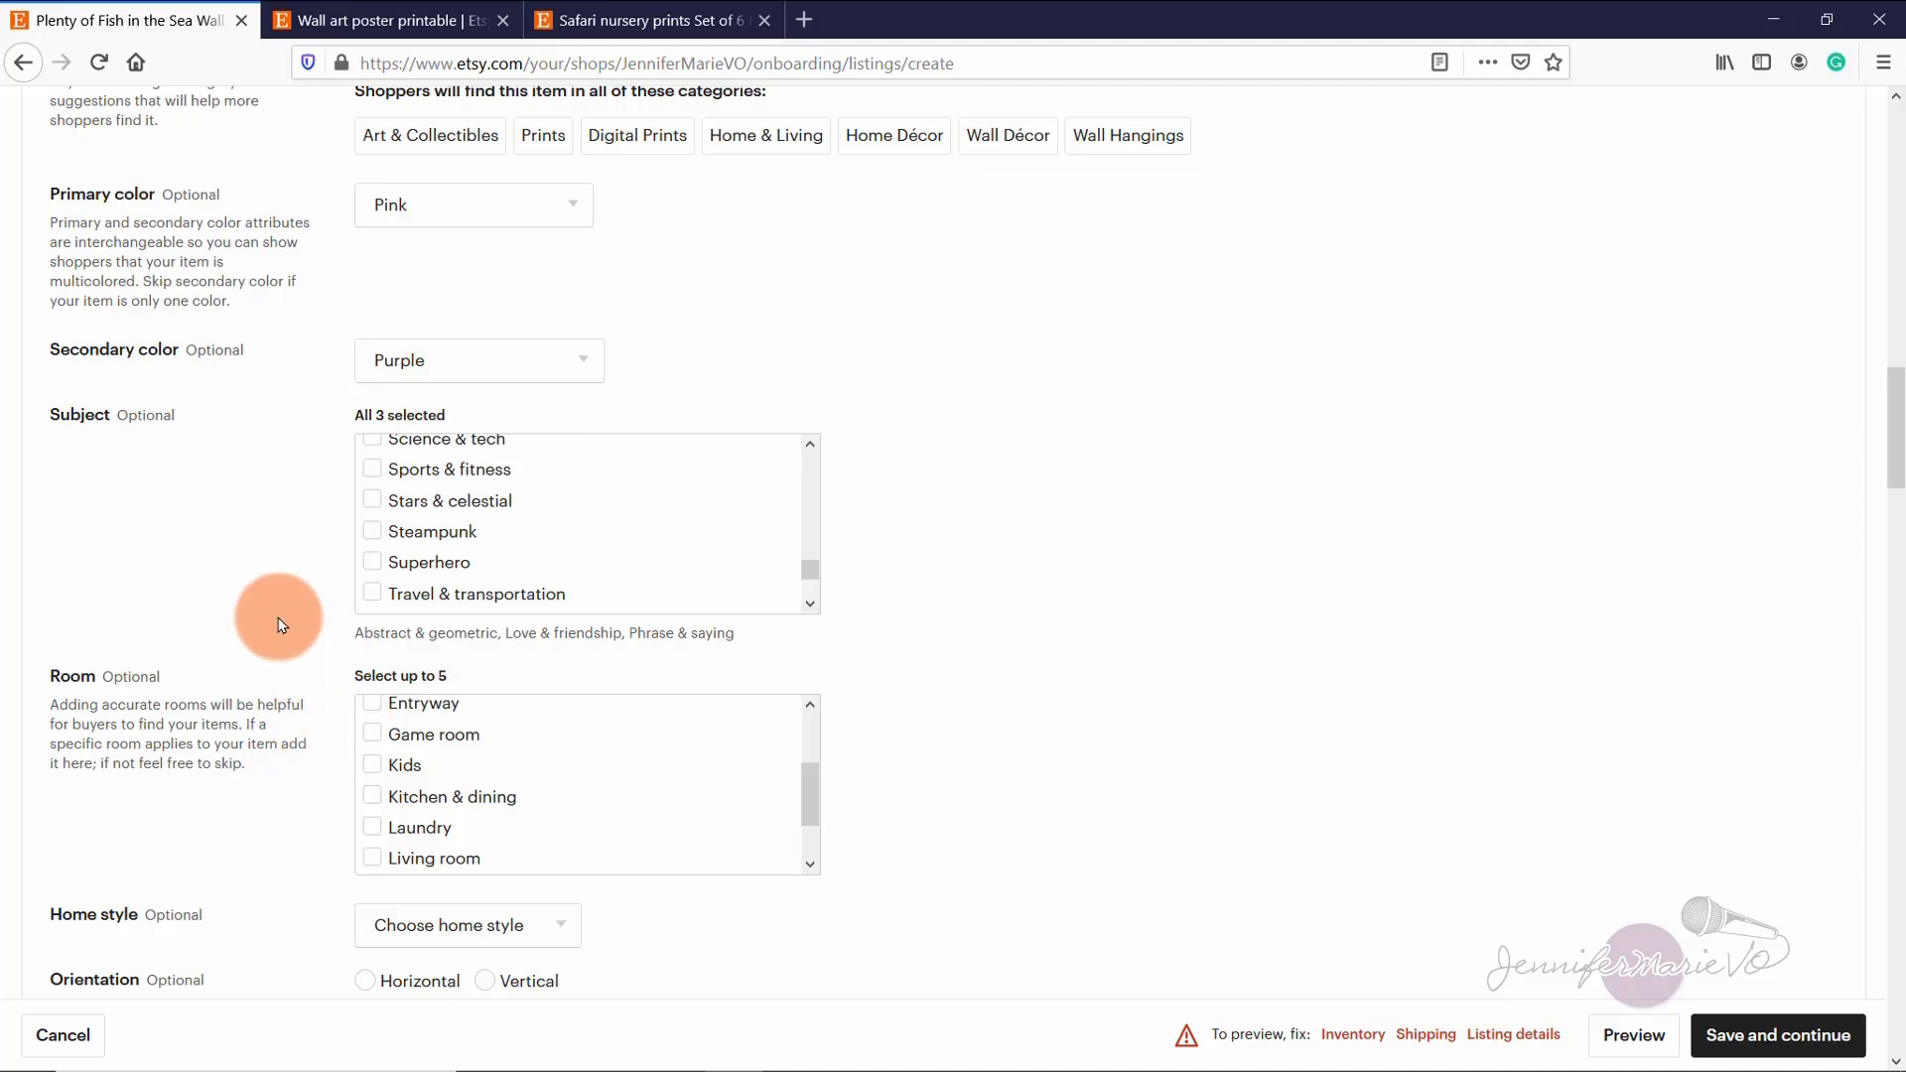
{"action": "scroll", "coordinate": [235, 635], "scroll_direction": "down", "scroll_amount": 2}
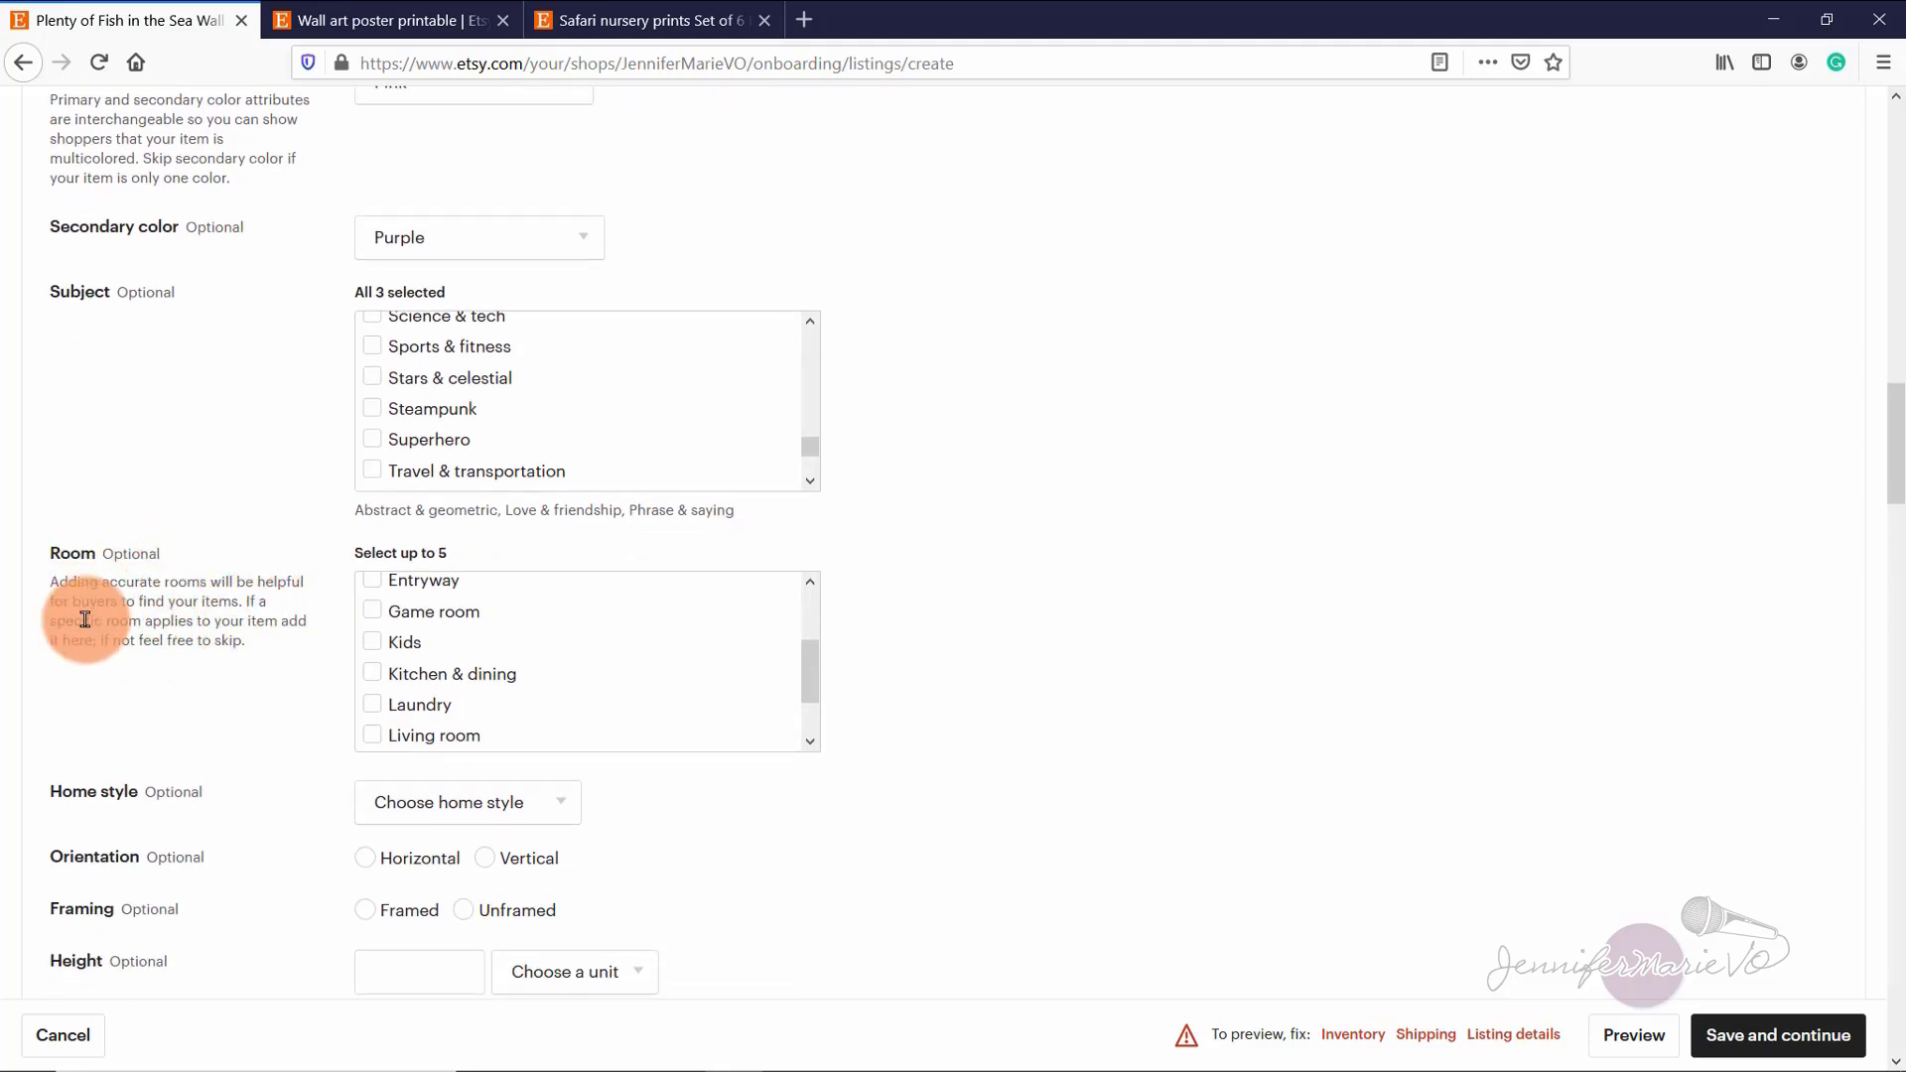
{"action": "scroll", "coordinate": [673, 655], "scroll_direction": "up", "scroll_amount": 2}
{"action": "scroll", "coordinate": [695, 665], "scroll_direction": "up", "scroll_amount": 1}
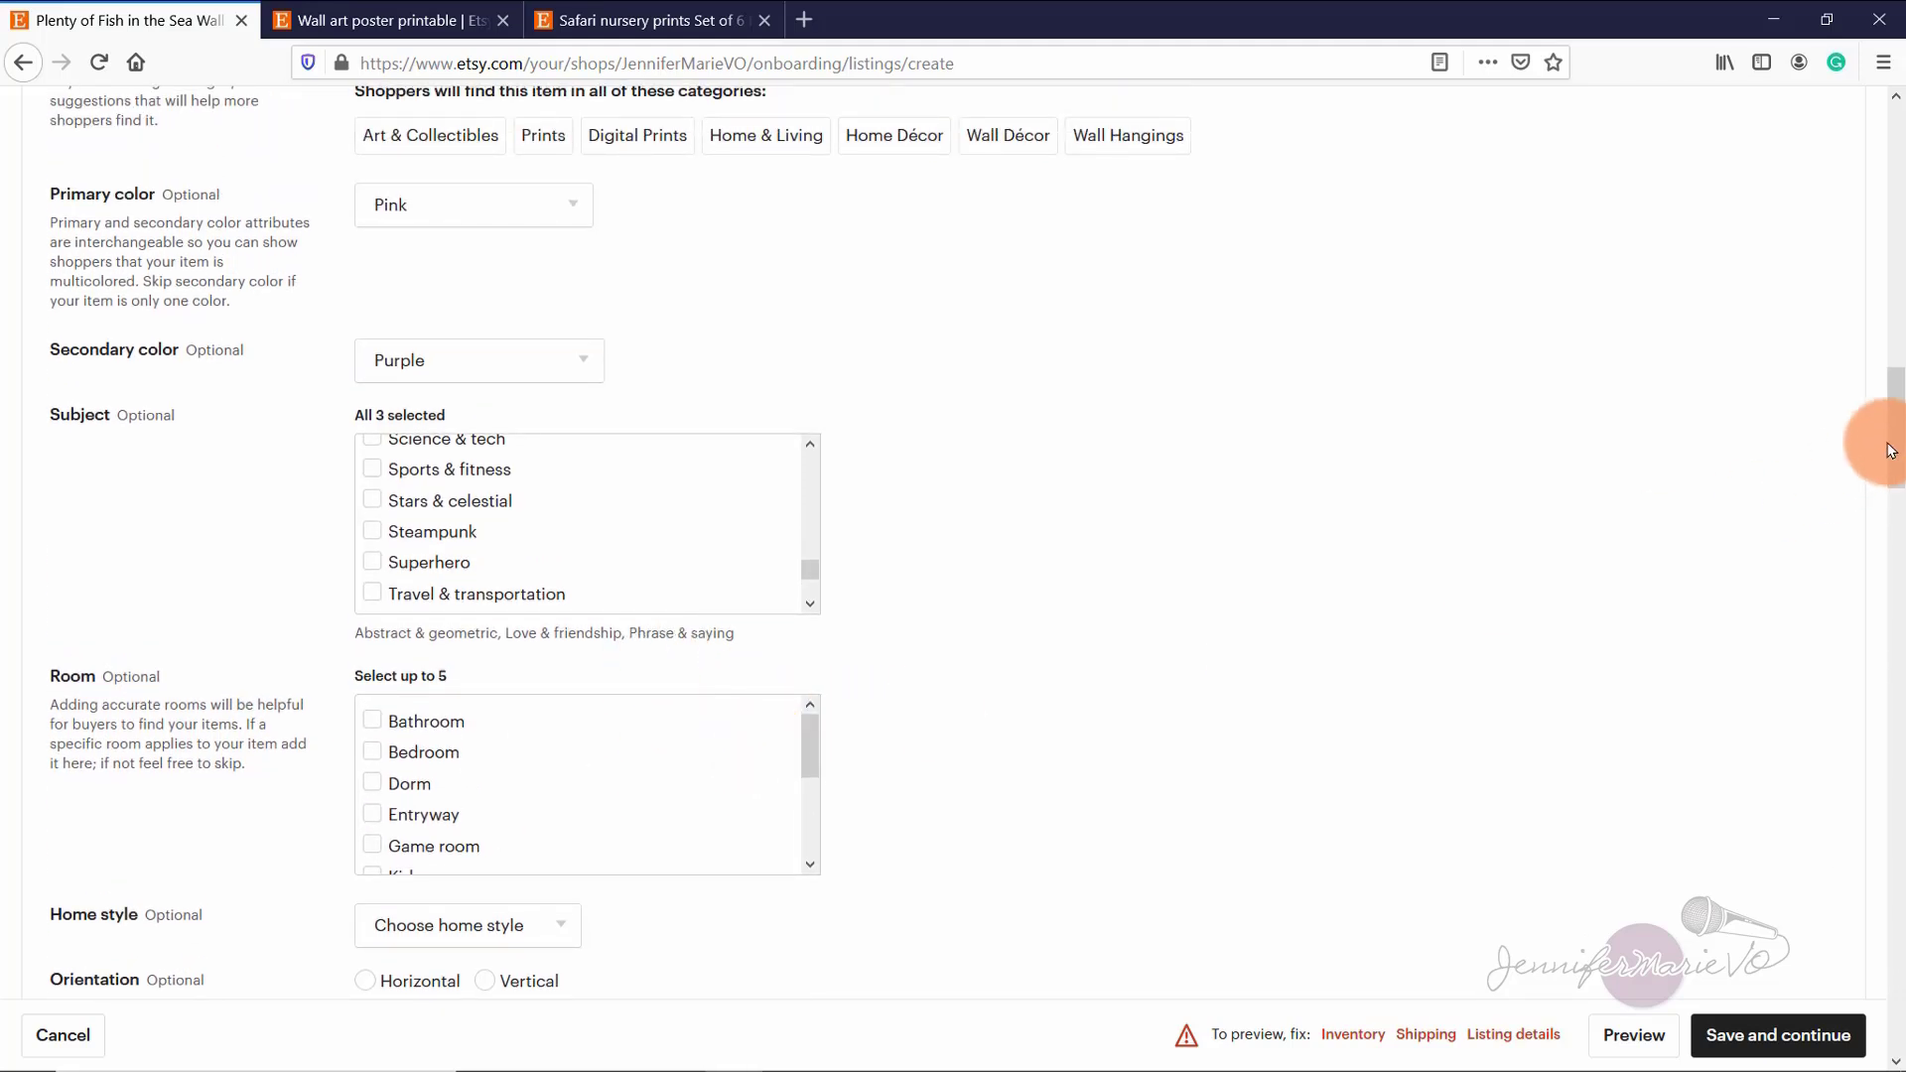
{"action": "scroll", "coordinate": [1891, 467], "scroll_direction": "down", "scroll_amount": 1}
{"action": "scroll", "coordinate": [1892, 475], "scroll_direction": "down", "scroll_amount": 2}
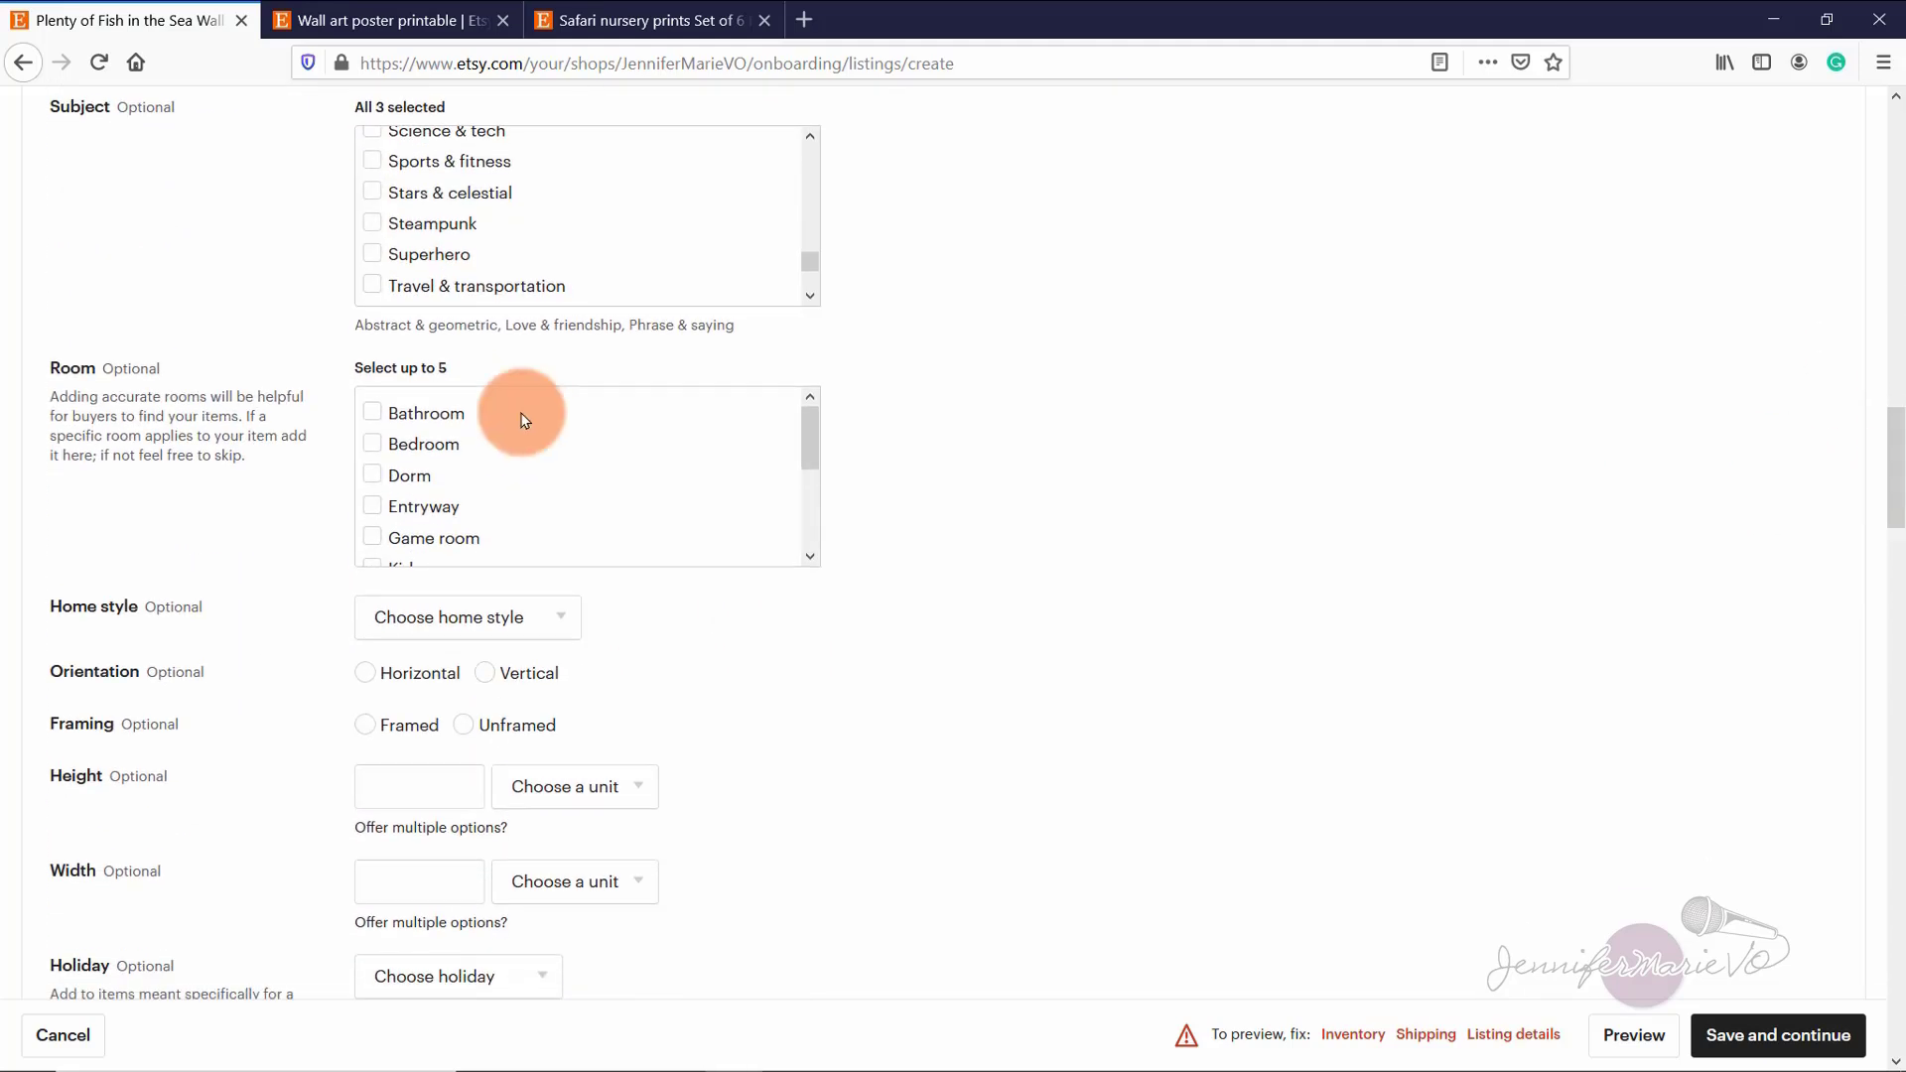
{"action": "left_click", "coordinate": [423, 483]}
{"action": "left_click", "coordinate": [445, 444]}
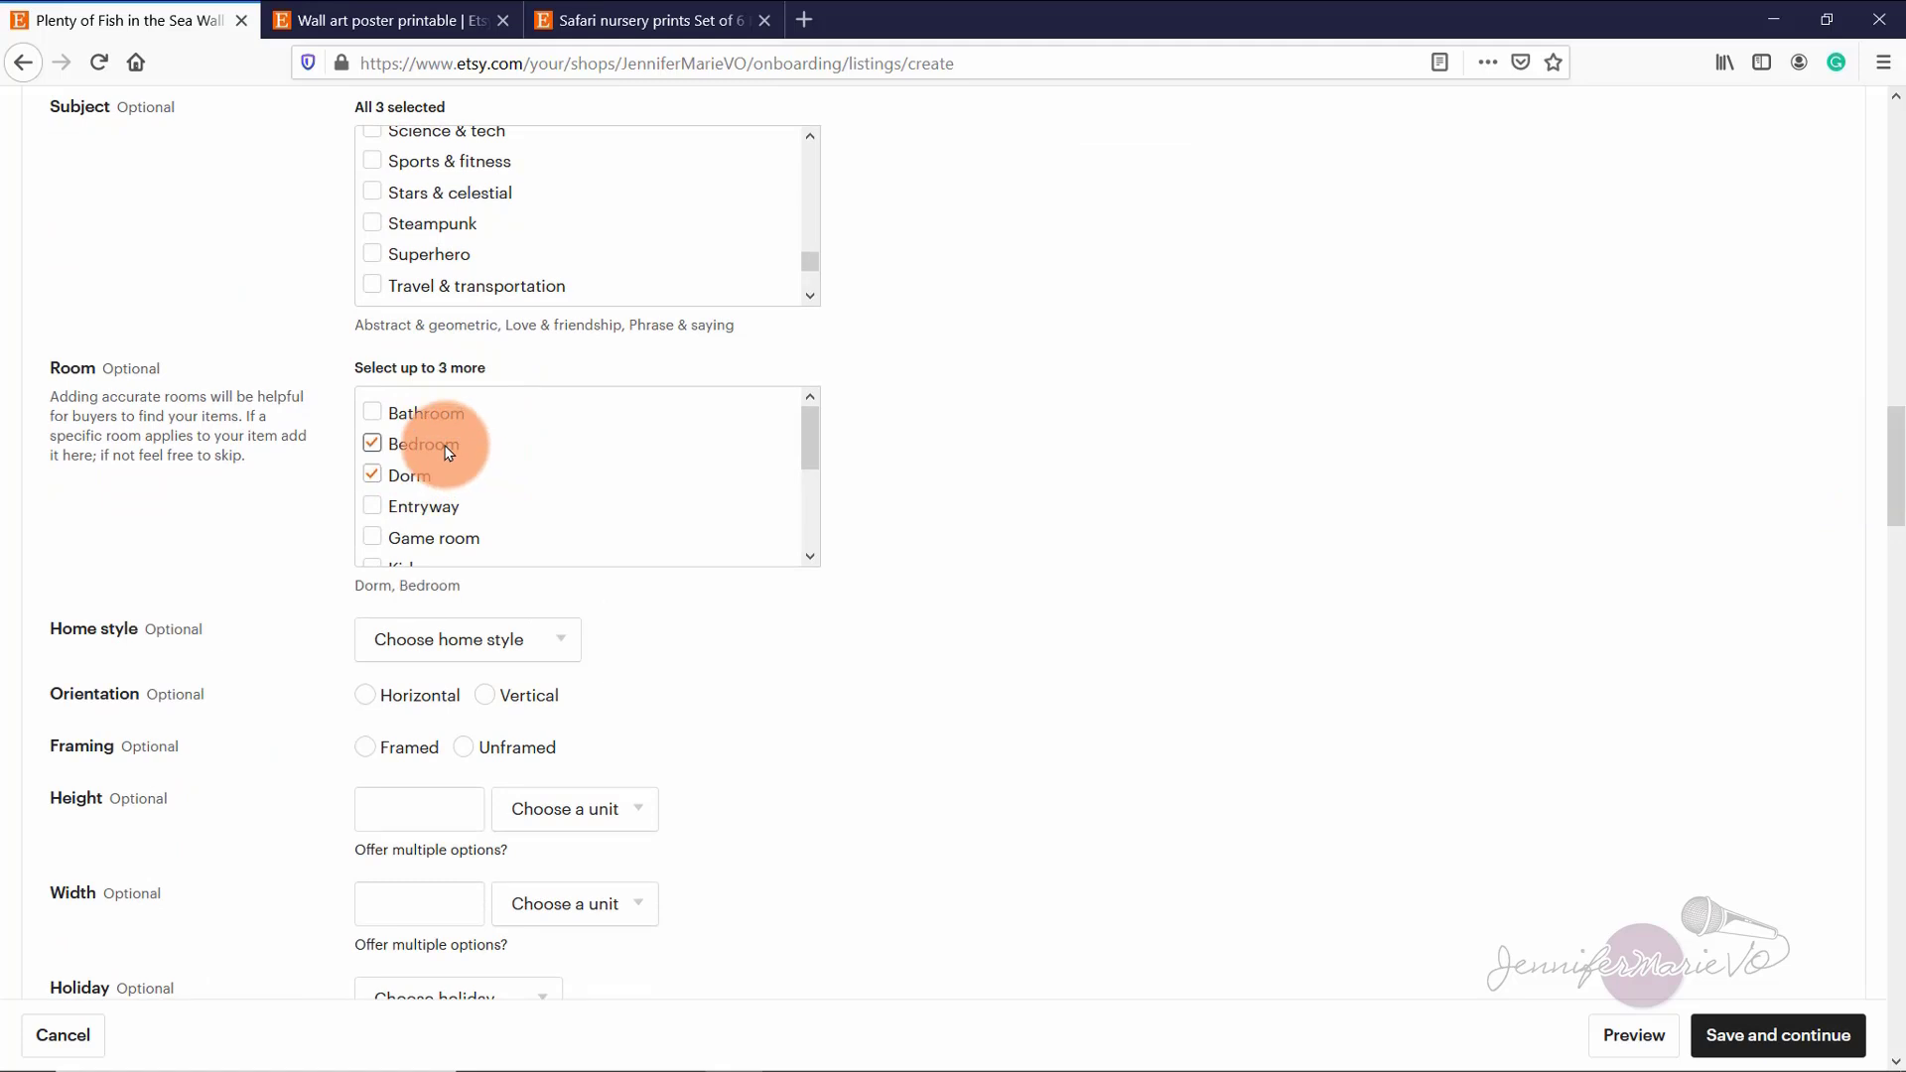
Step: Set the home style to Art deco
{"action": "scroll", "coordinate": [520, 502], "scroll_direction": "down", "scroll_amount": 1}
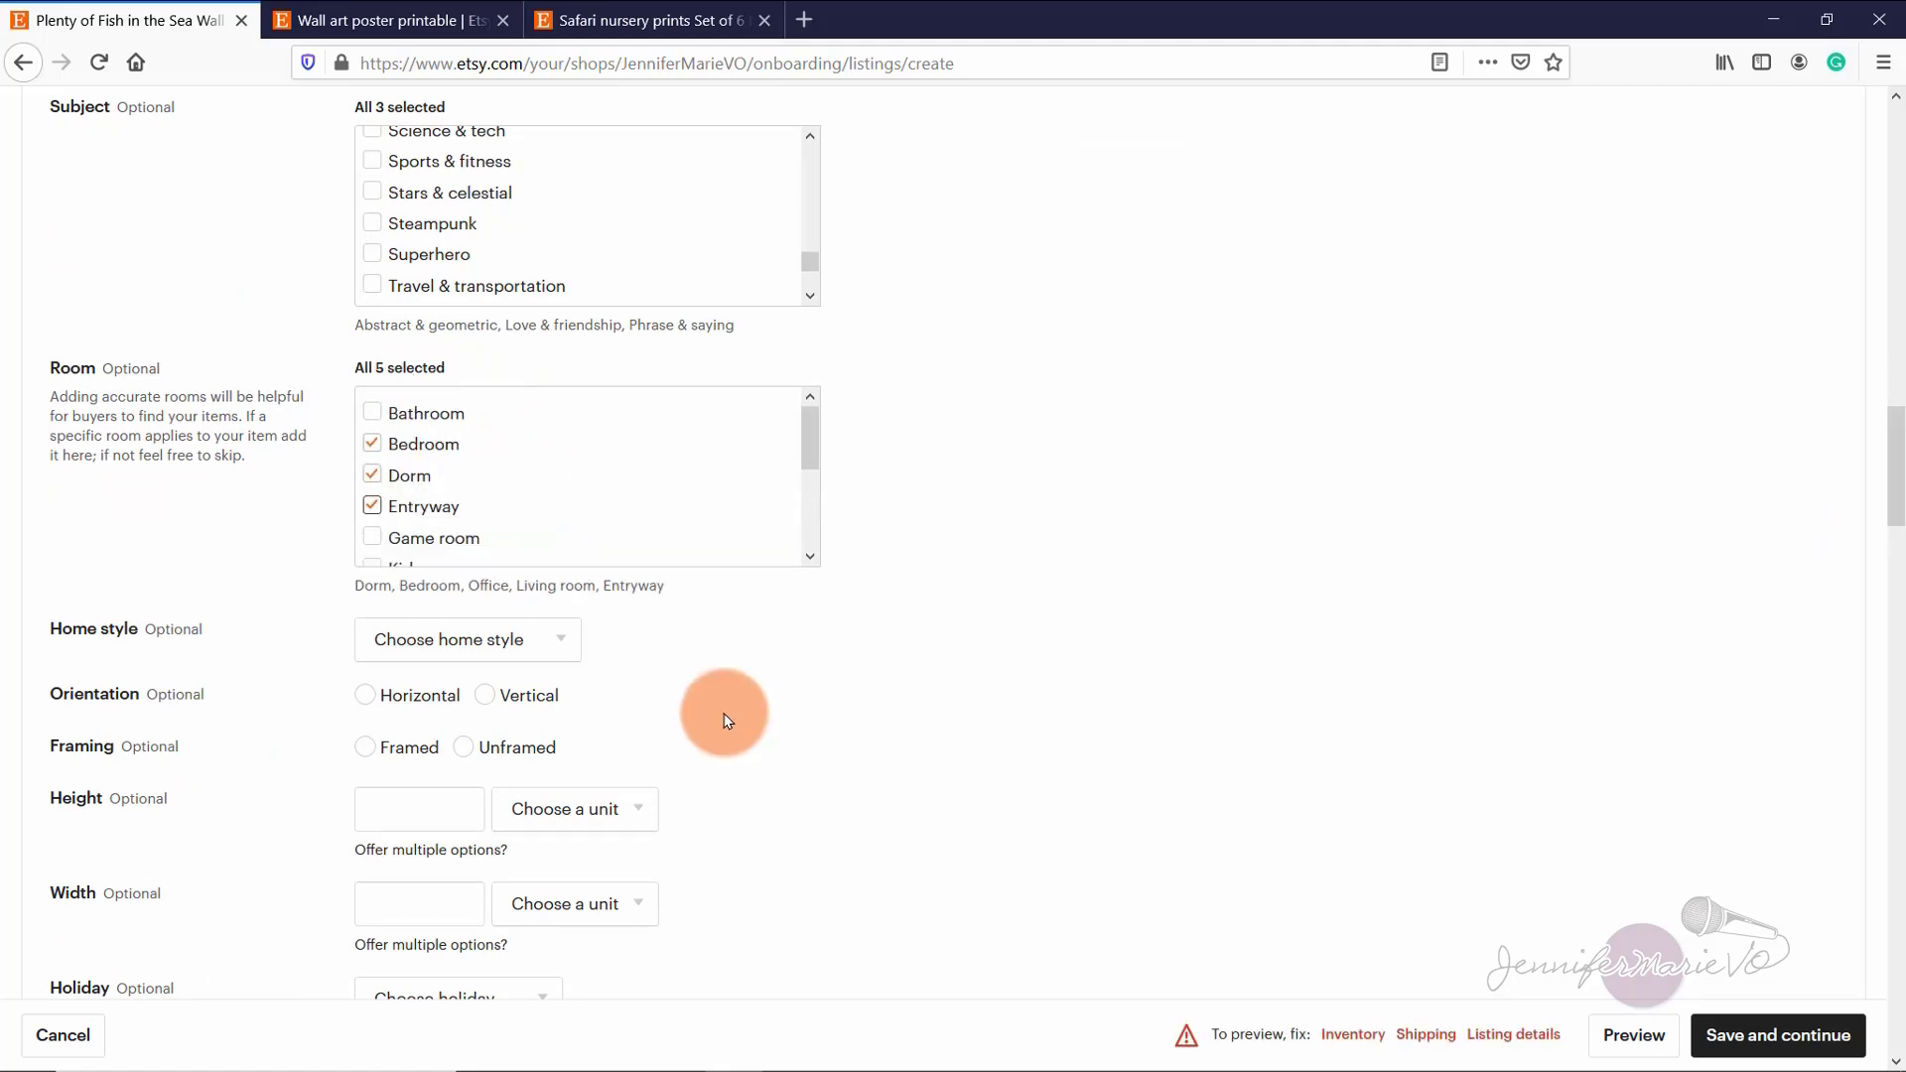
{"action": "scroll", "coordinate": [545, 515], "scroll_direction": "down", "scroll_amount": 1}
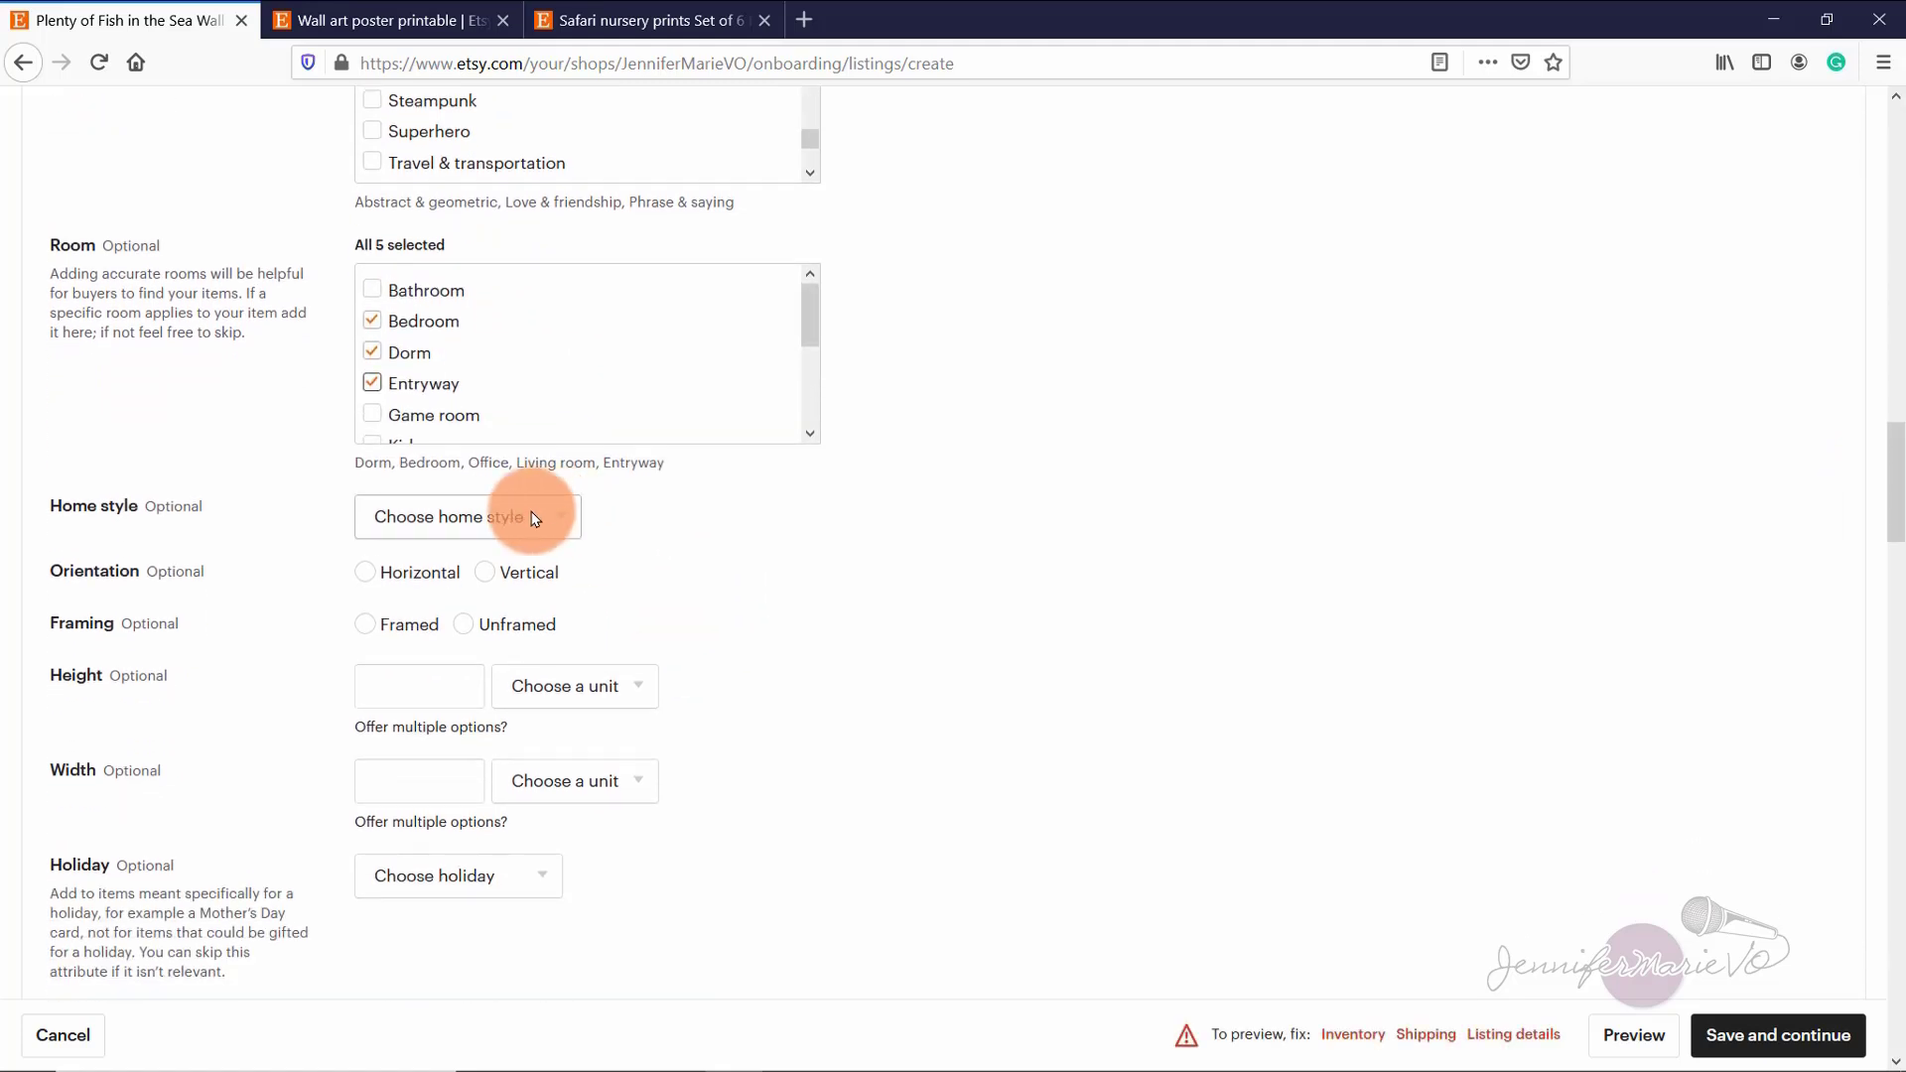
{"action": "left_click", "coordinate": [533, 517]}
{"action": "left_click", "coordinate": [415, 617]}
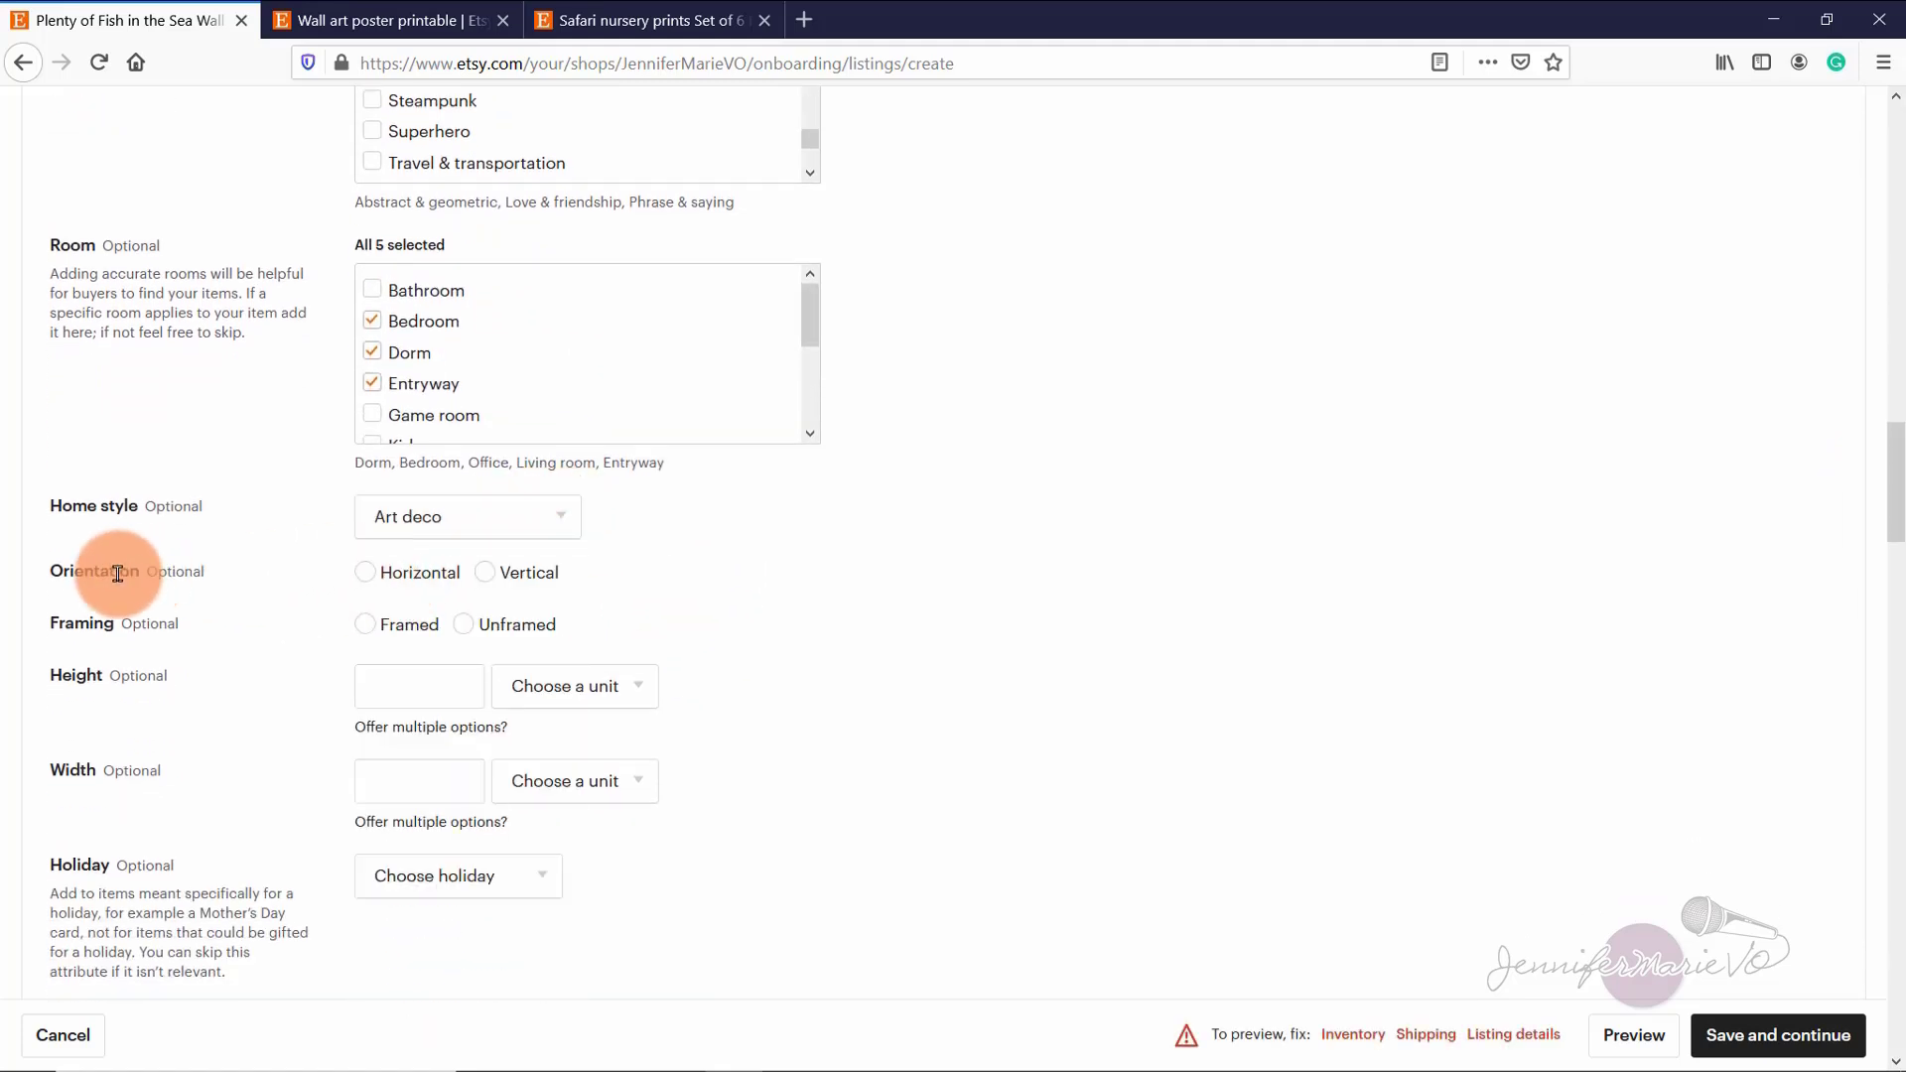
Step: Mark the print Vertical and Unframed, with the height unit in inches
{"action": "left_click", "coordinate": [485, 576]}
{"action": "left_click", "coordinate": [484, 624]}
{"action": "left_click", "coordinate": [552, 697]}
{"action": "left_click", "coordinate": [628, 844]}
Step: Enter size values 7 and 5, set the width unit to inches, and note several heights are offered
{"action": "left_click", "coordinate": [459, 685]}
{"action": "type", "text": "7"}
{"action": "left_click", "coordinate": [429, 769]}
{"action": "type", "text": "5"}
{"action": "left_click", "coordinate": [636, 780]}
{"action": "left_click", "coordinate": [541, 940]}
{"action": "left_click", "coordinate": [430, 725]}
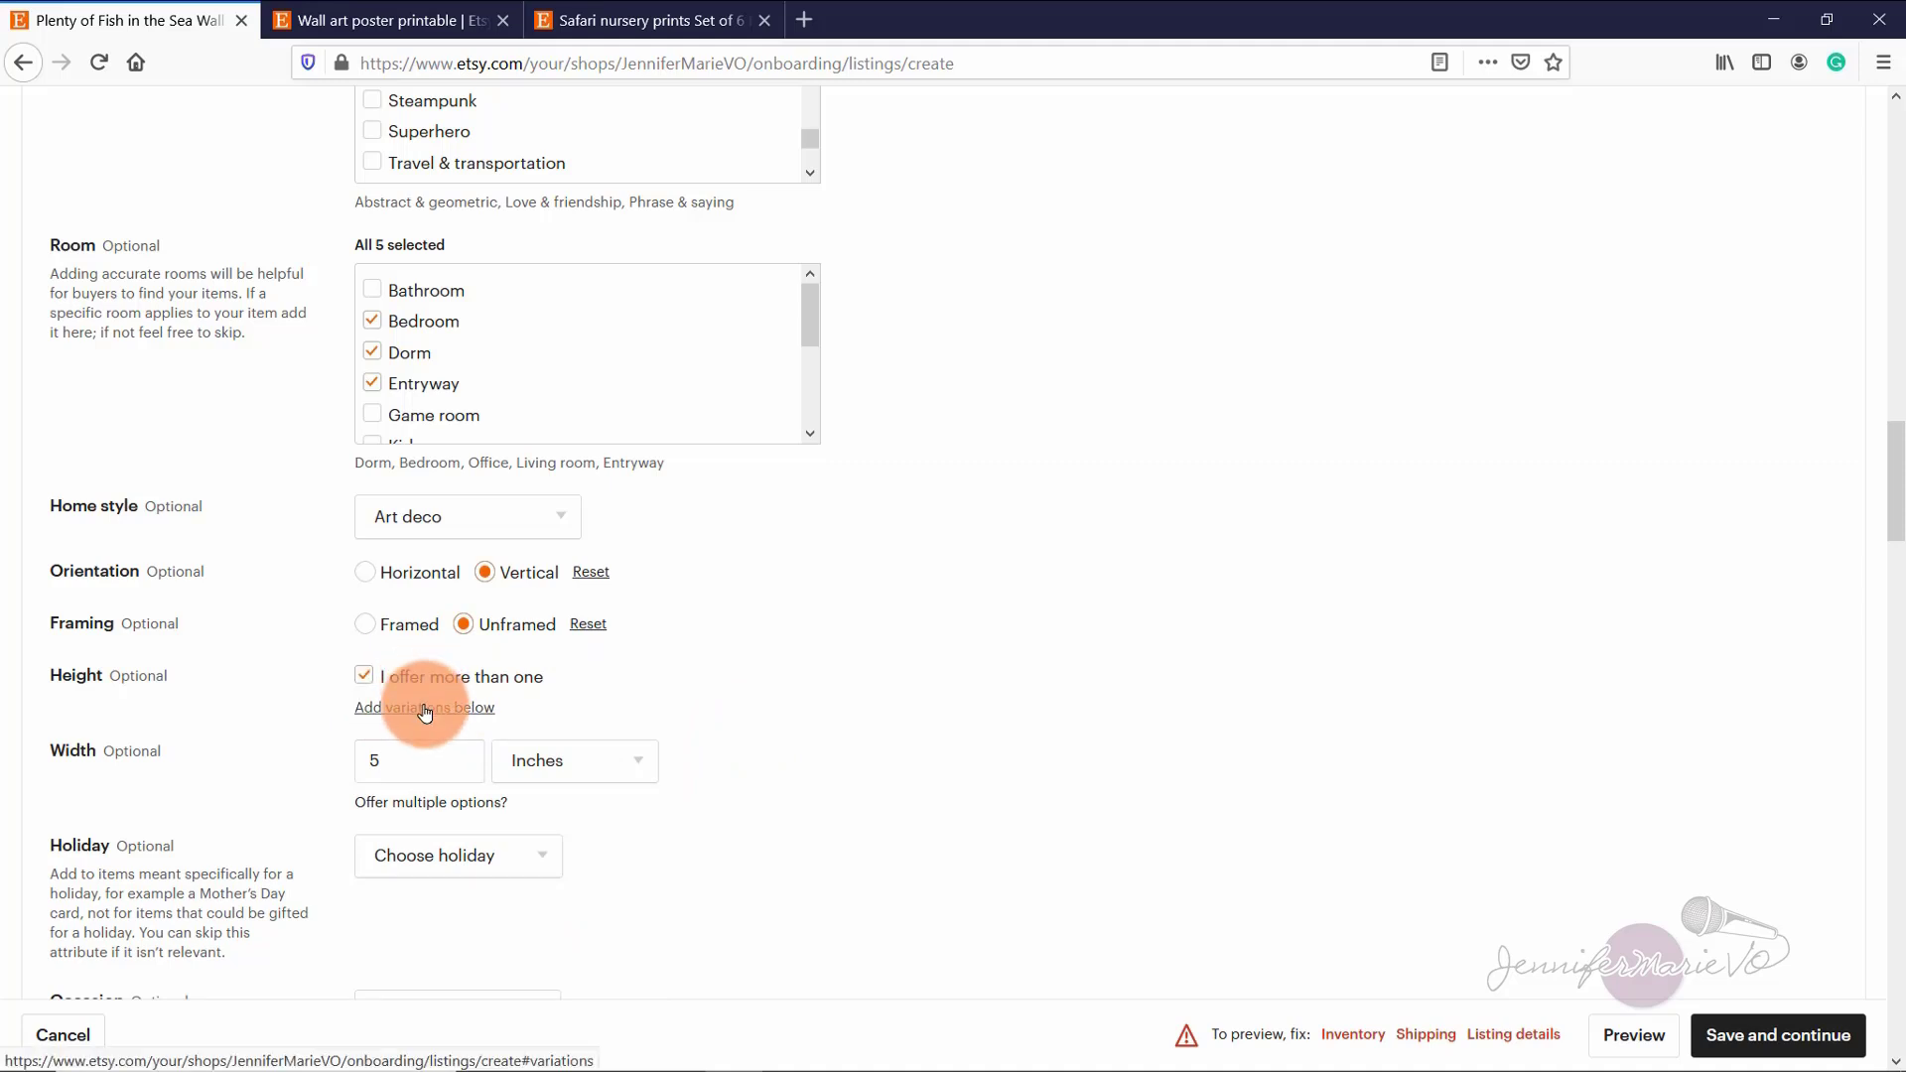
Step: Leave the holiday unset and choose Divorce & breakup as the occasion
{"action": "left_click", "coordinate": [429, 707]}
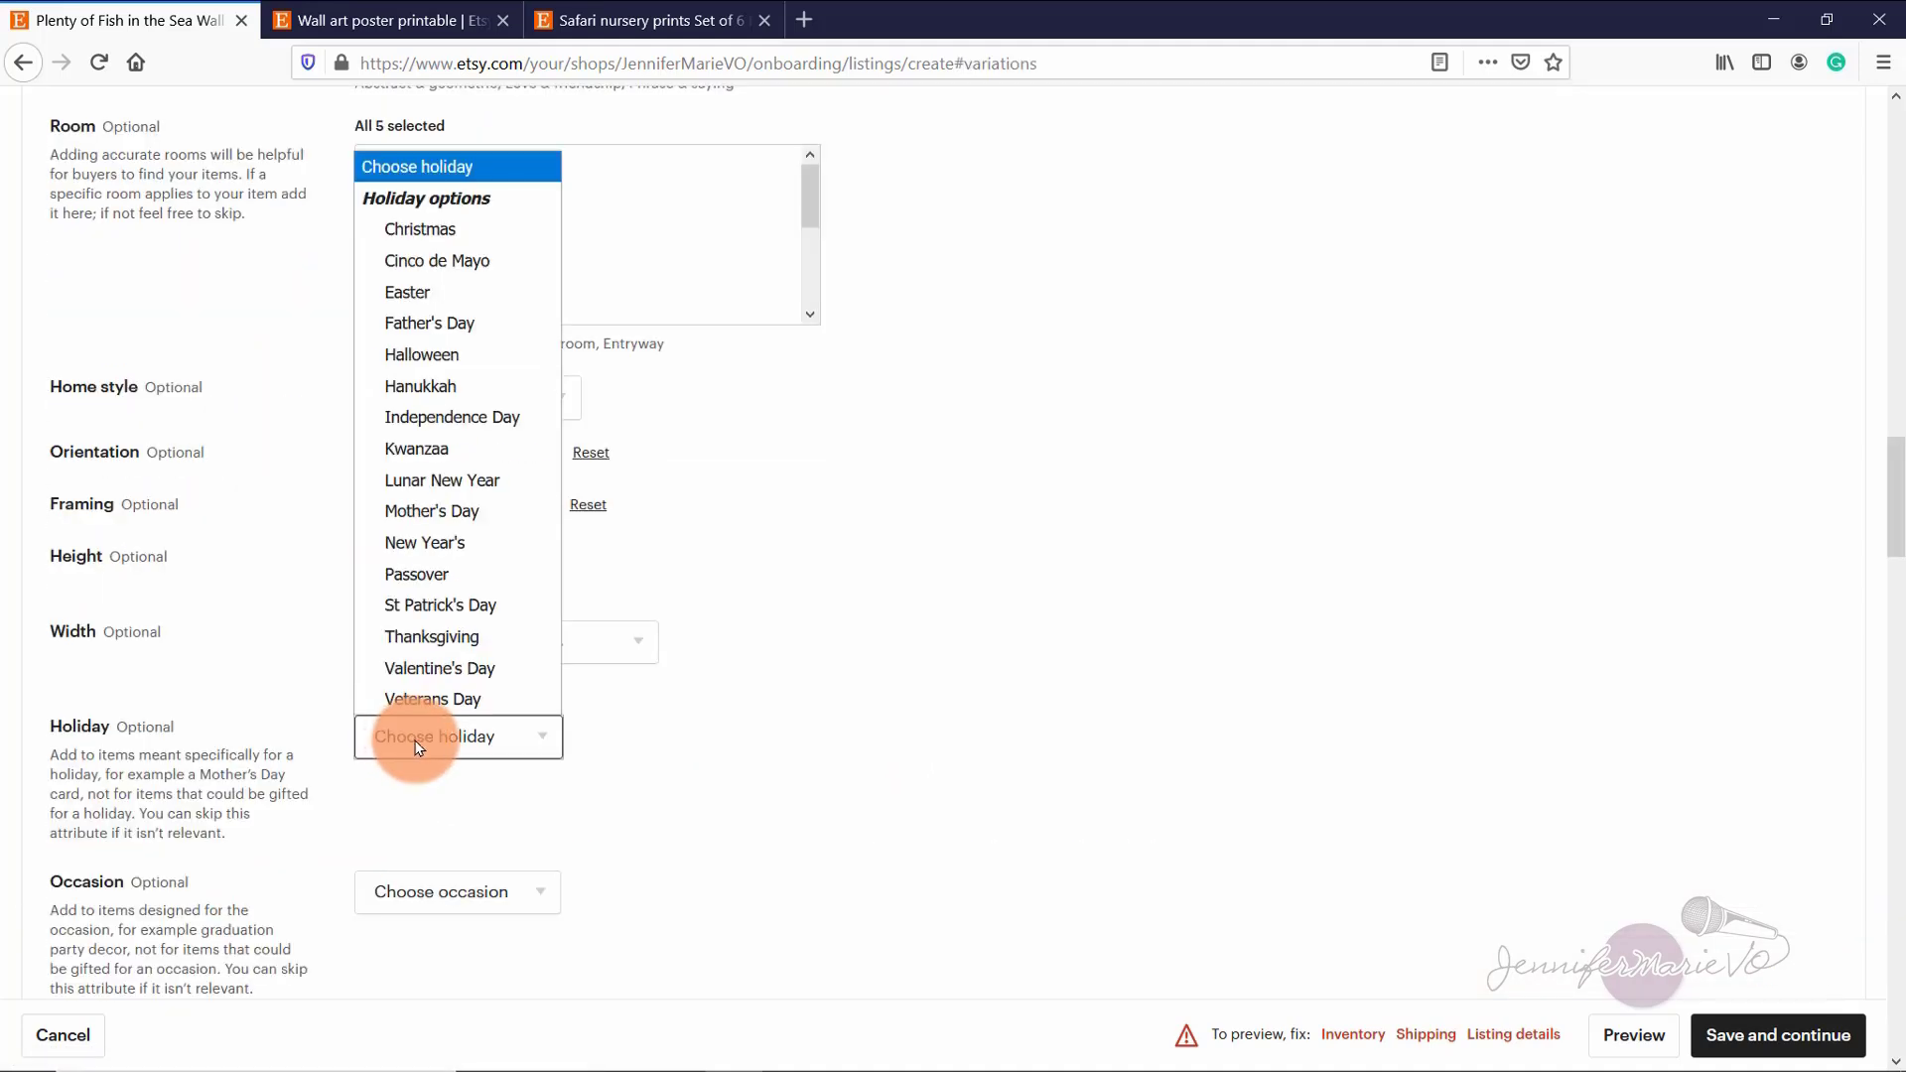
{"action": "left_click", "coordinate": [752, 692]}
{"action": "scroll", "coordinate": [752, 702], "scroll_direction": "down", "scroll_amount": 3}
{"action": "left_click", "coordinate": [490, 650]}
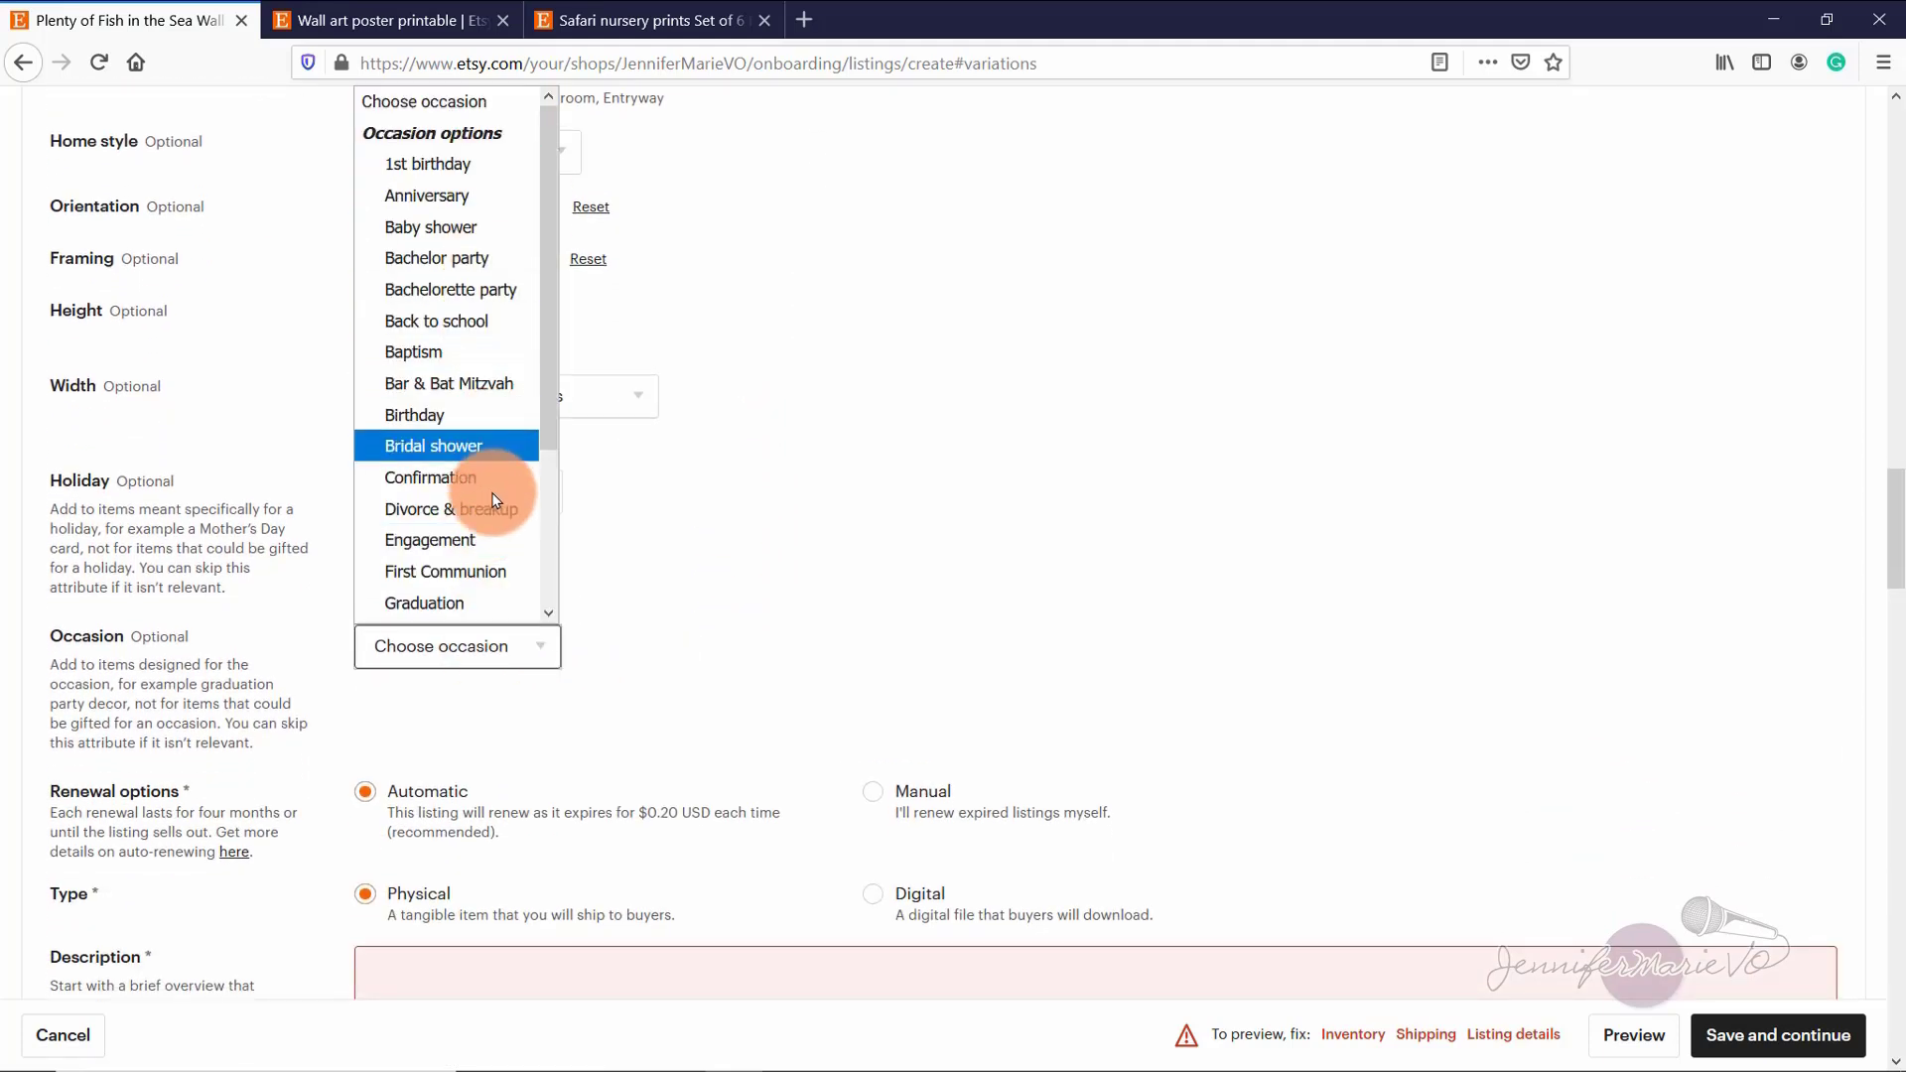
{"action": "left_click", "coordinate": [508, 525]}
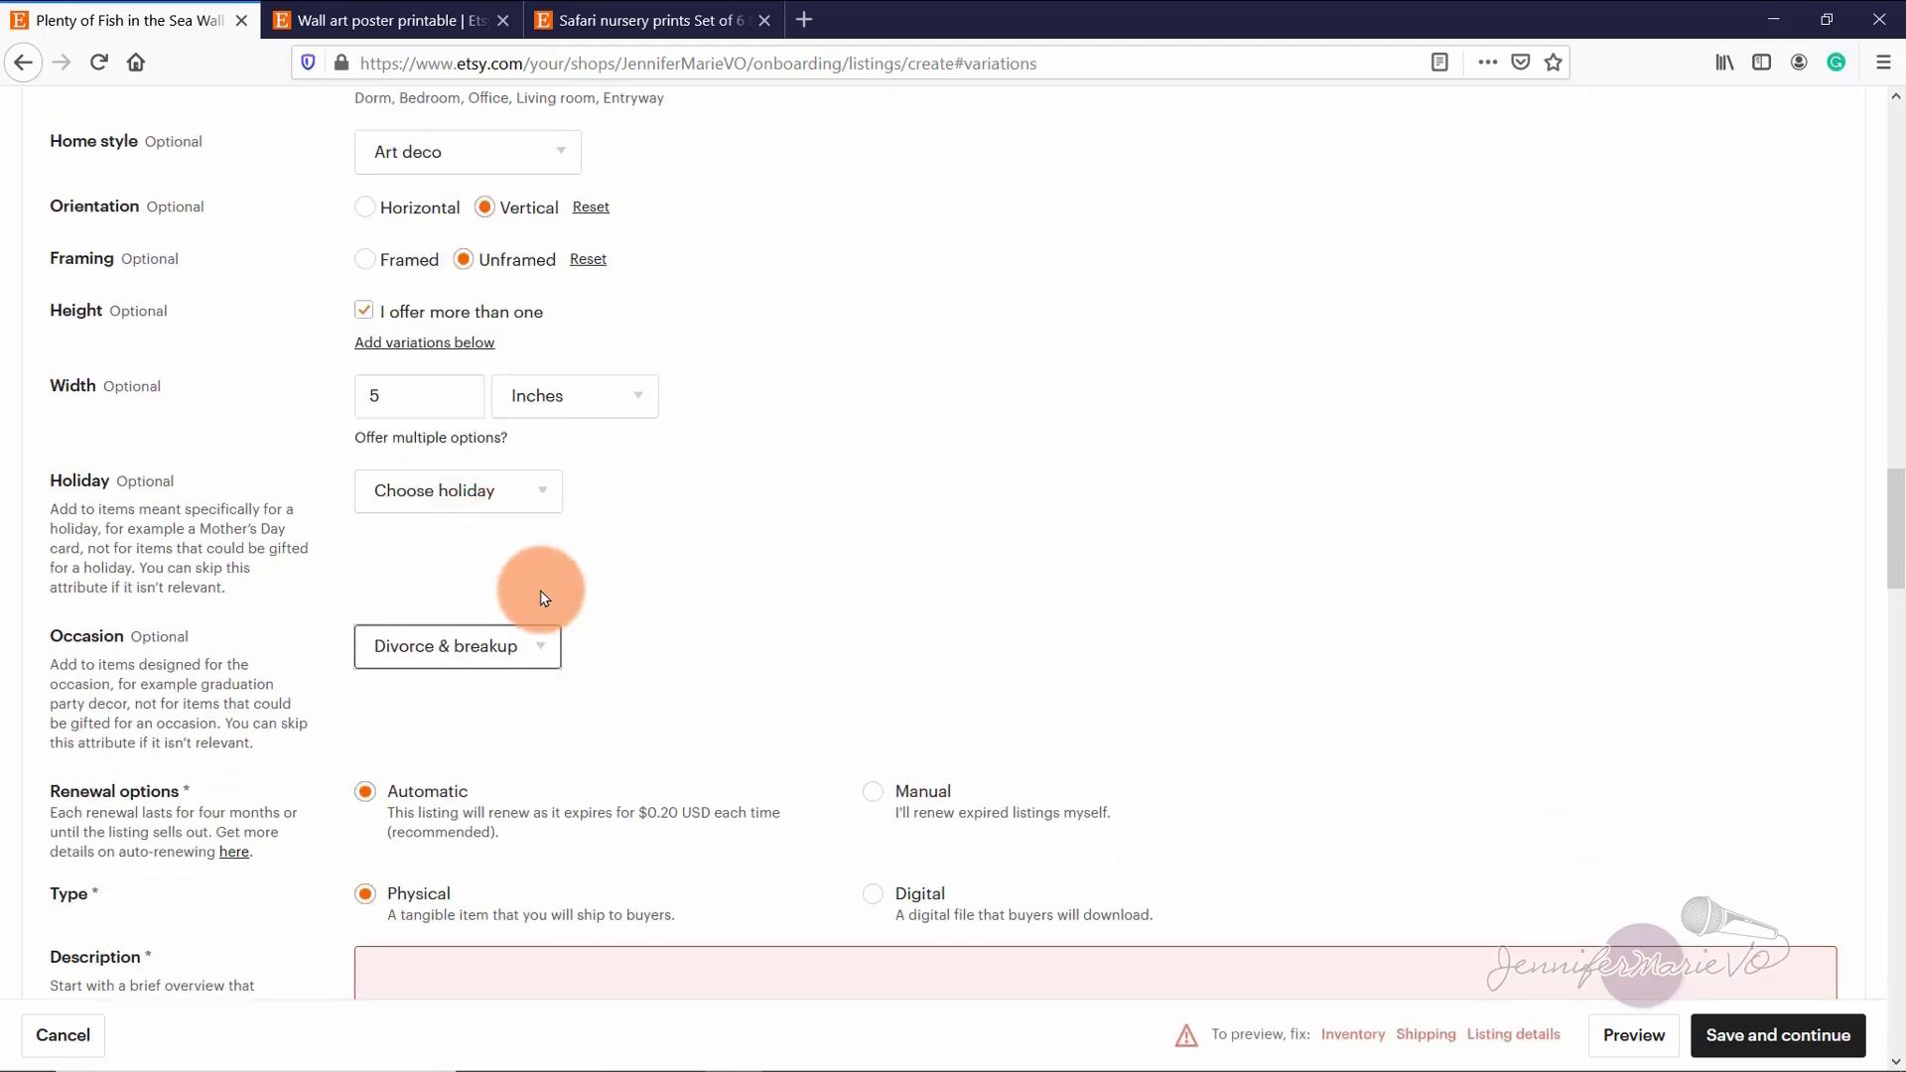
{"action": "scroll", "coordinate": [545, 639], "scroll_direction": "down", "scroll_amount": 2}
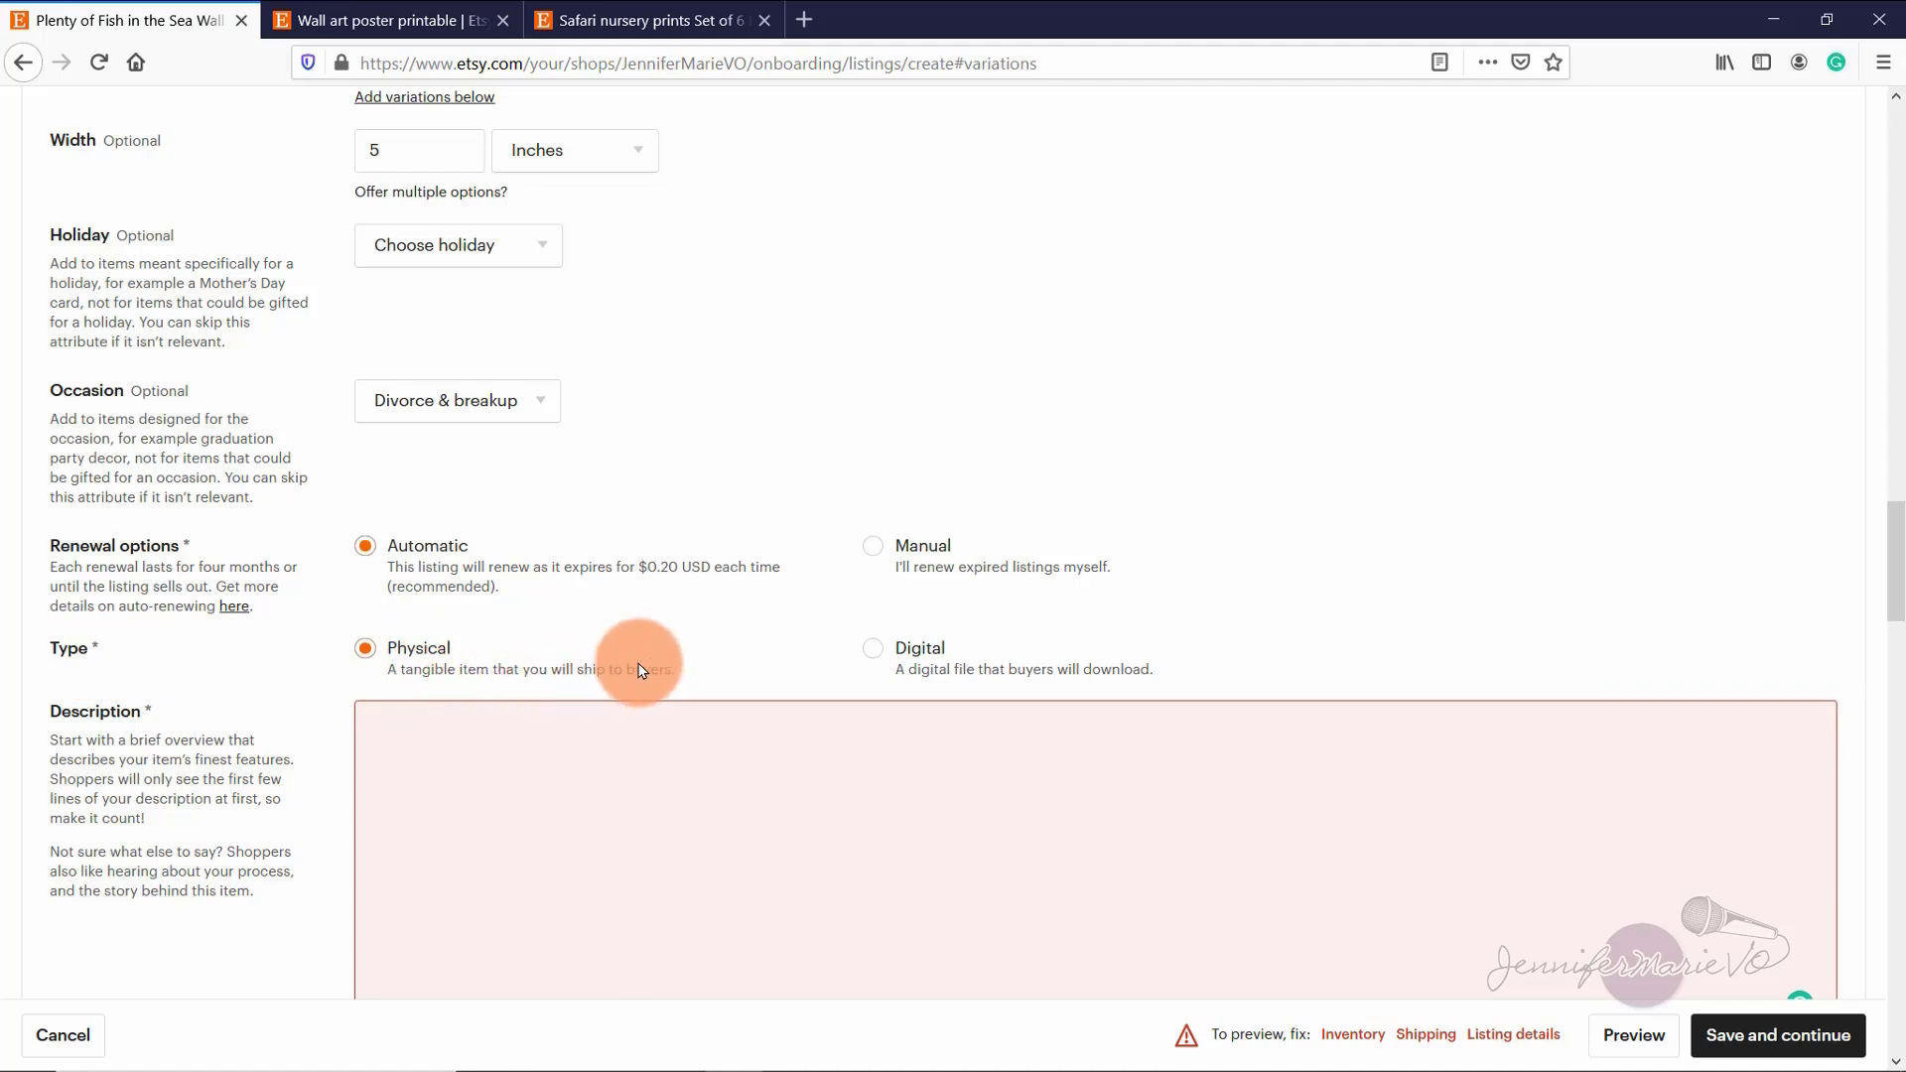
Step: Switch the listing type to Digital and place the cursor in the Description box
{"action": "left_click", "coordinate": [875, 651]}
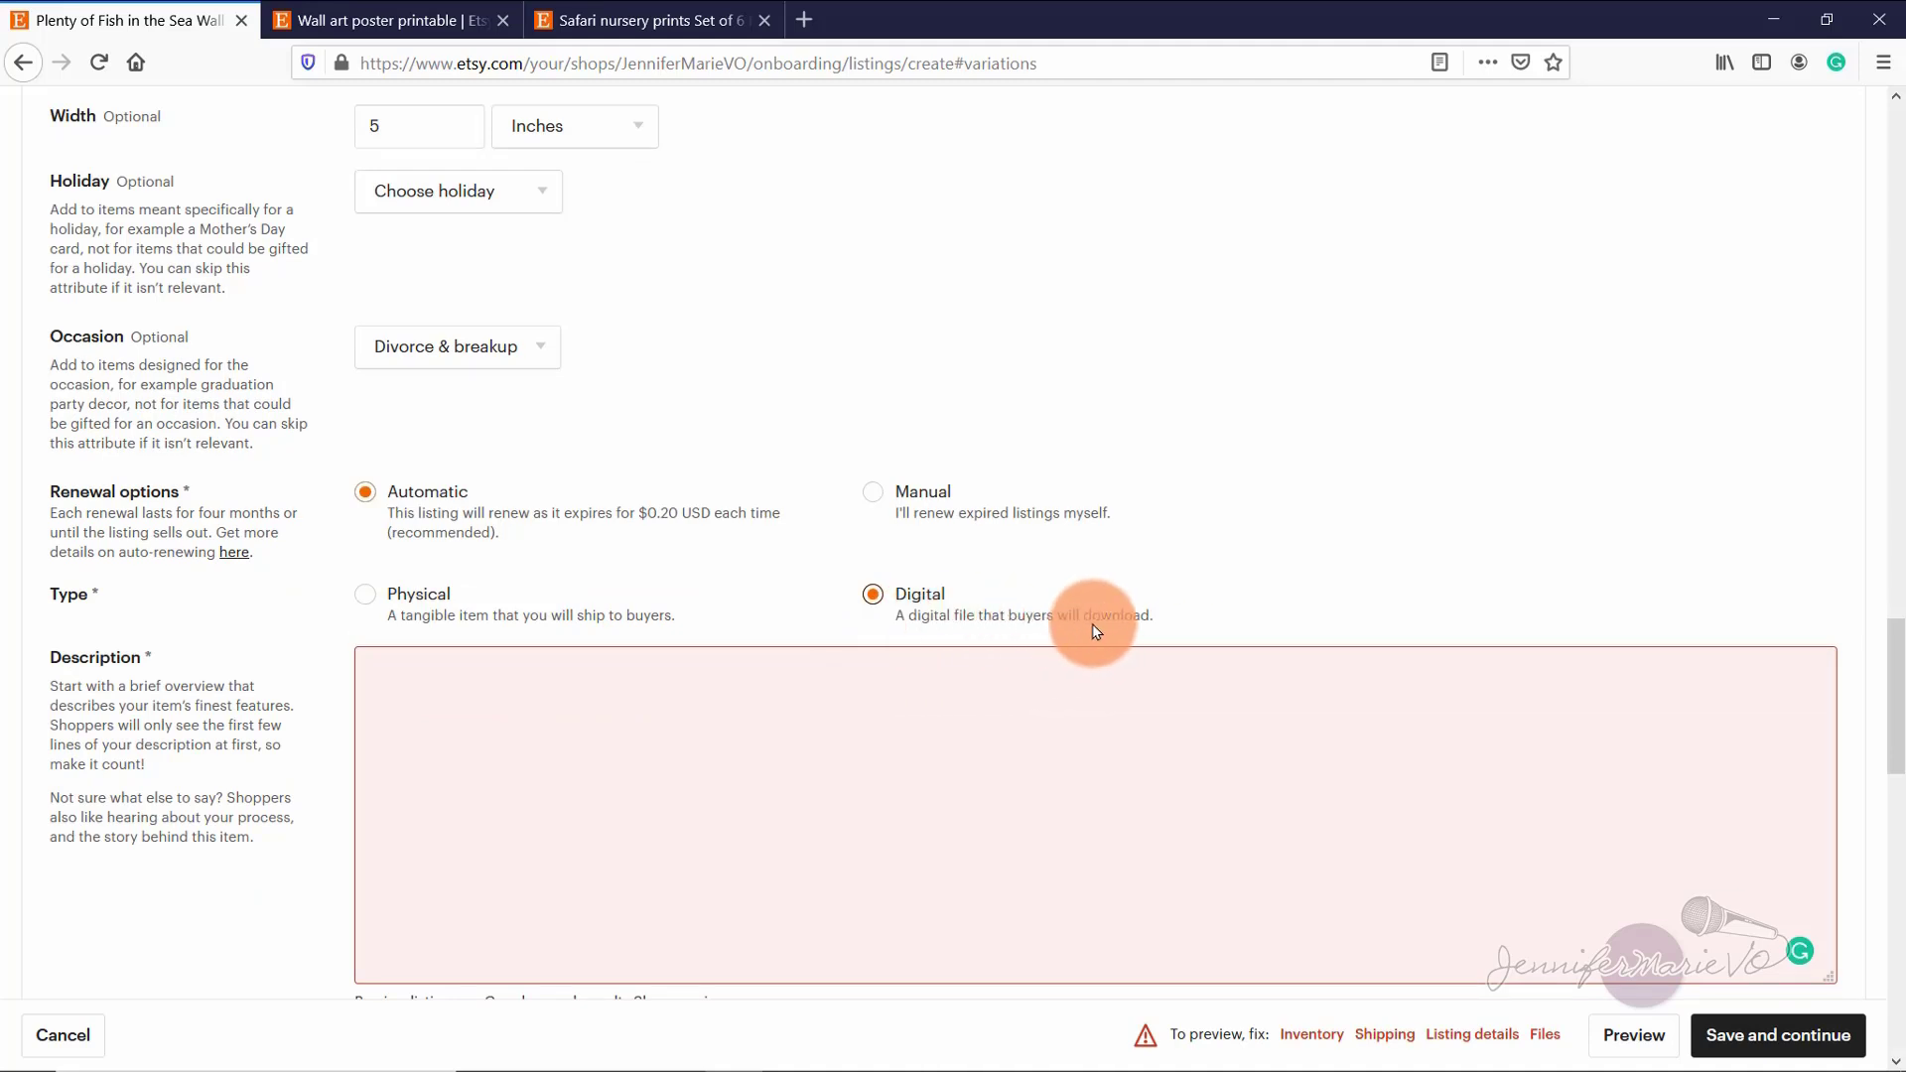
{"action": "left_click", "coordinate": [956, 724]}
{"action": "scroll", "coordinate": [956, 724], "scroll_direction": "down", "scroll_amount": 4}
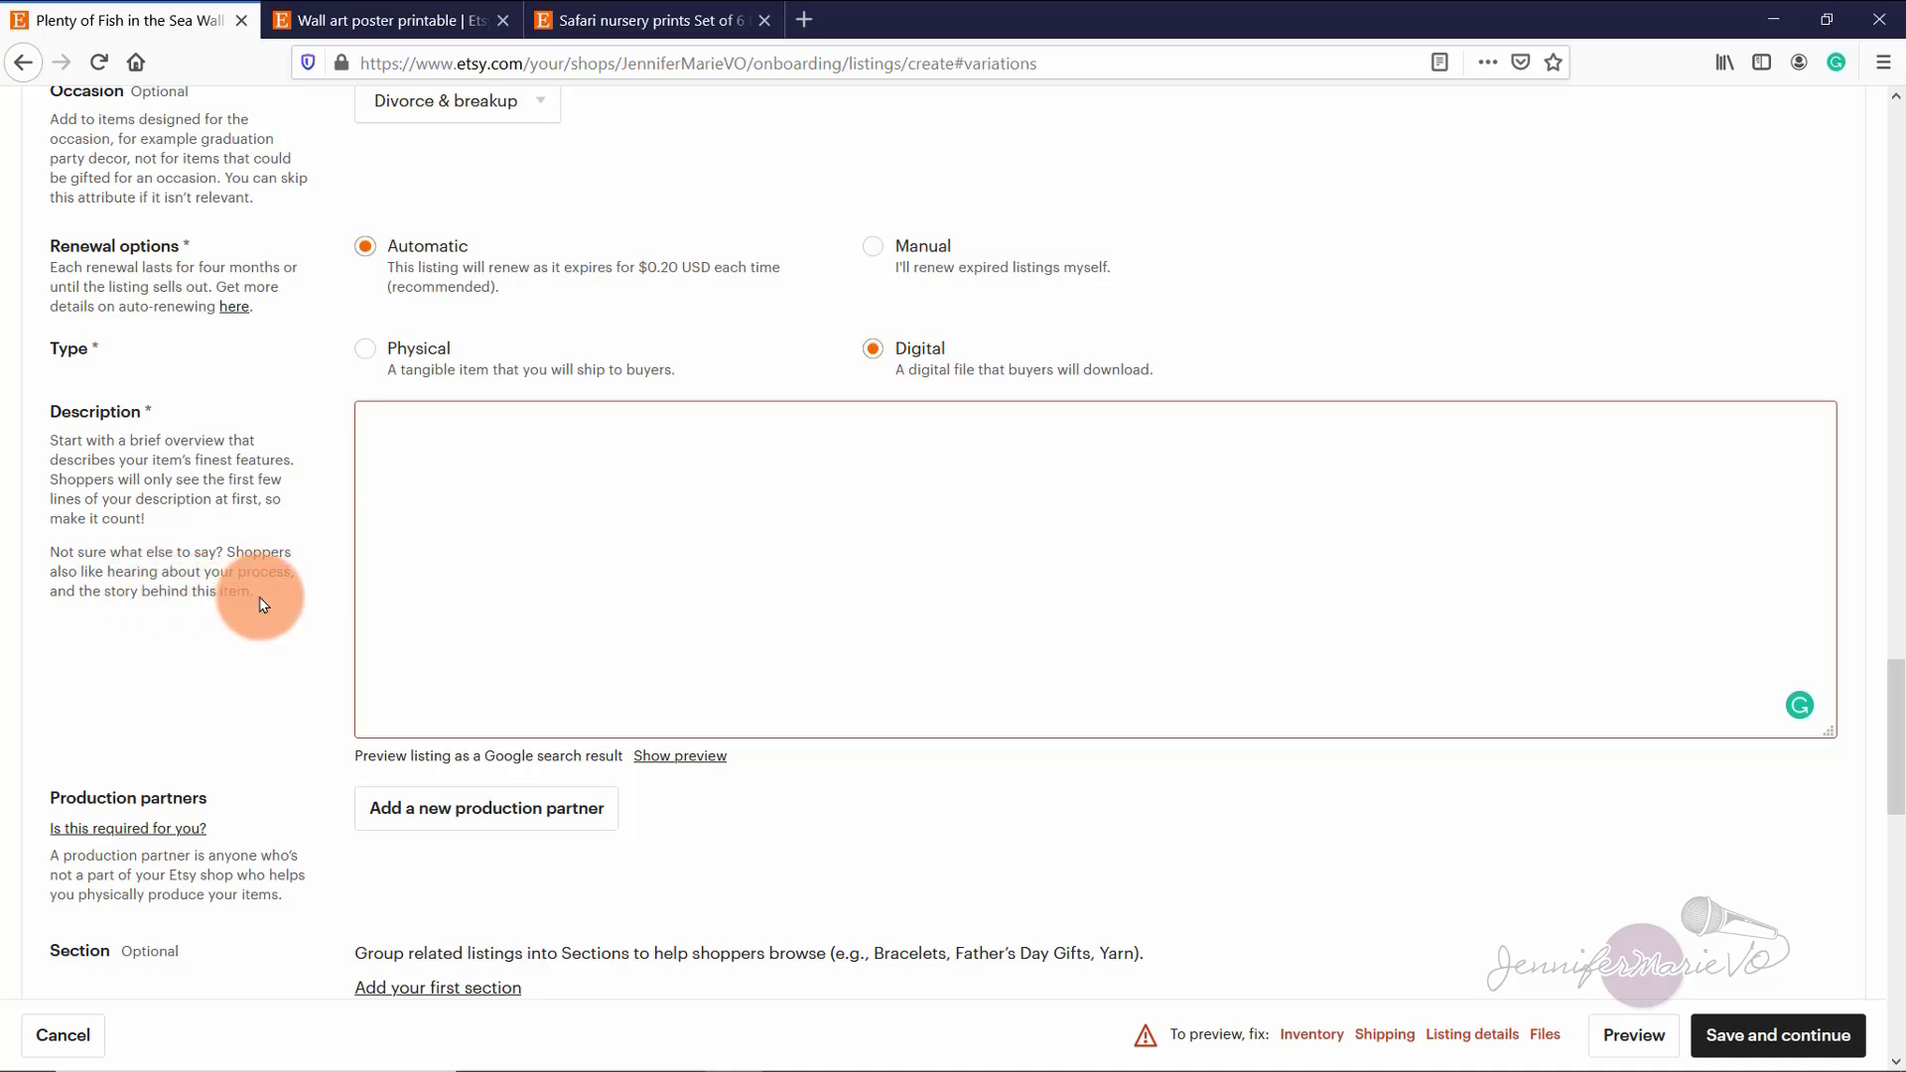
{"action": "mouse_move", "coordinate": [477, 467]}
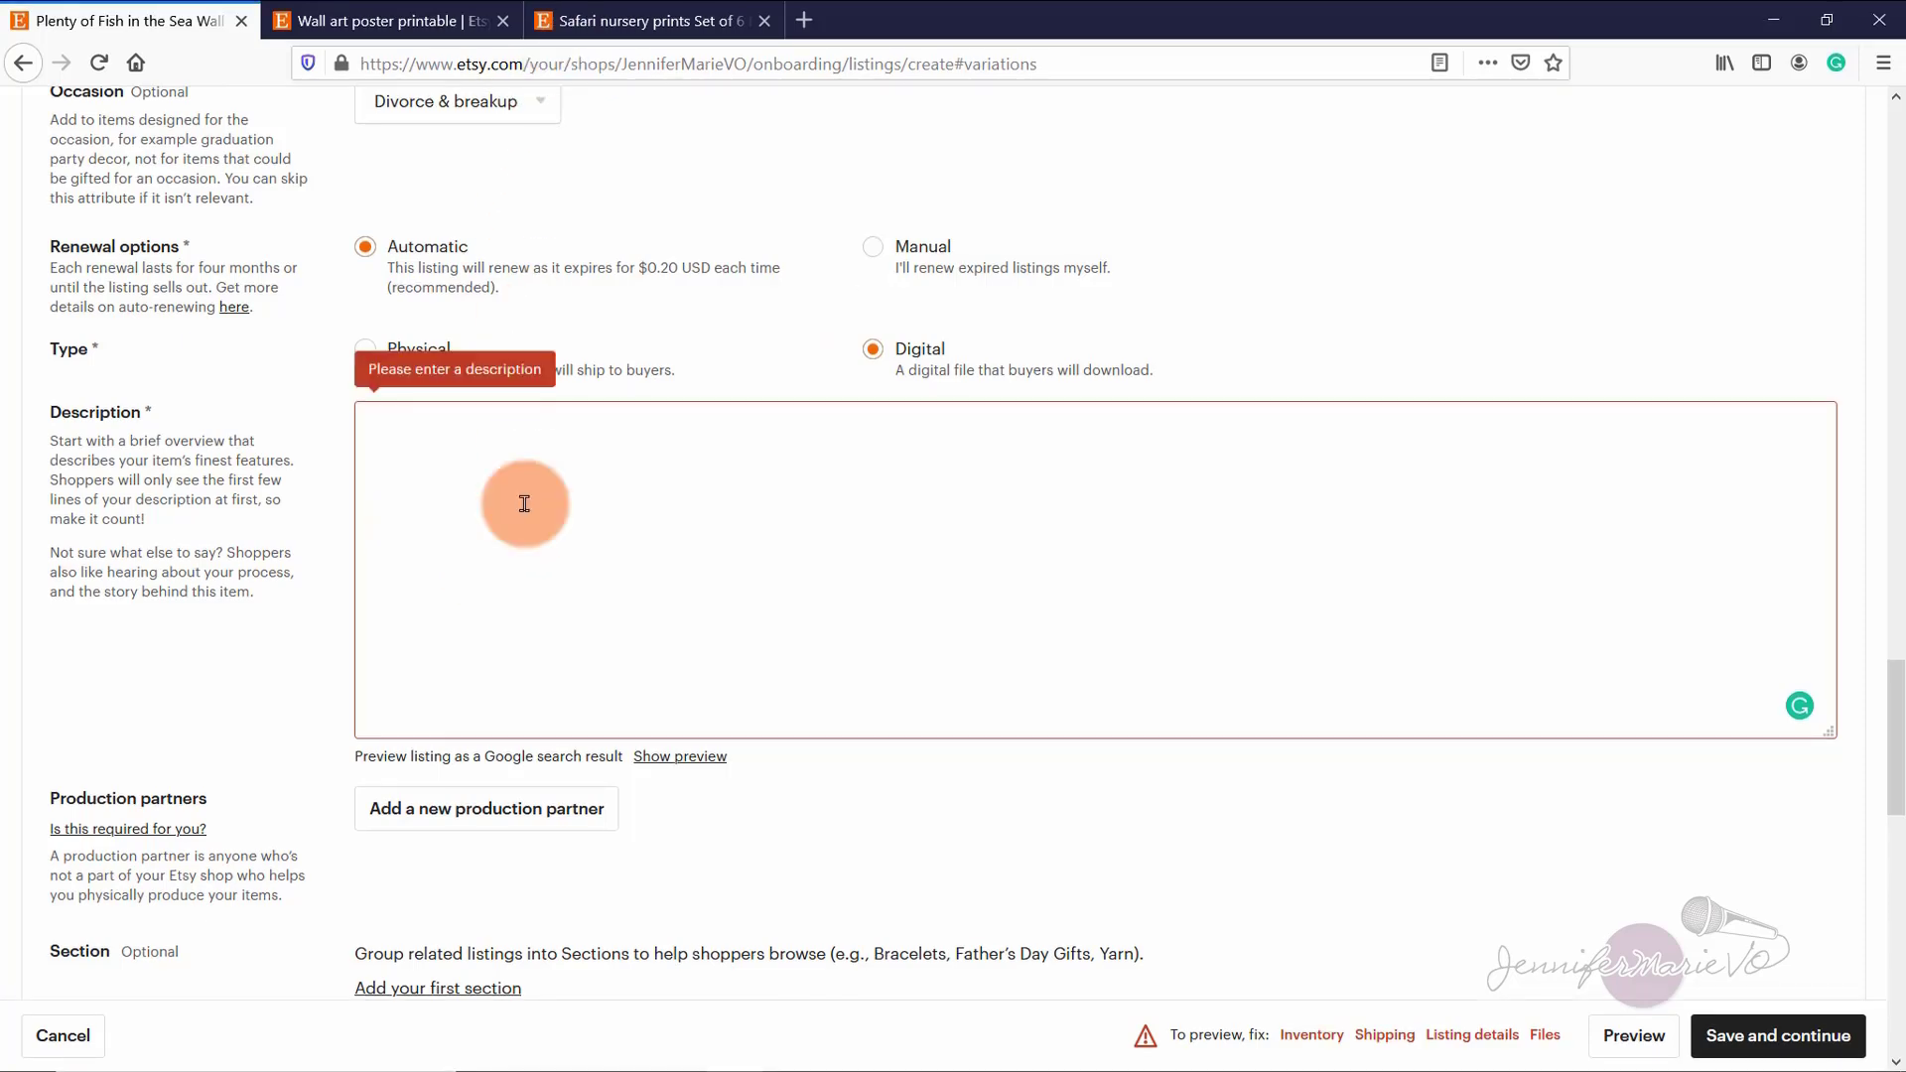
Step: Paste the product description, add blank lines, and change 'The files include' to 'You will receive'
{"action": "key", "text": "ctrl+v"}
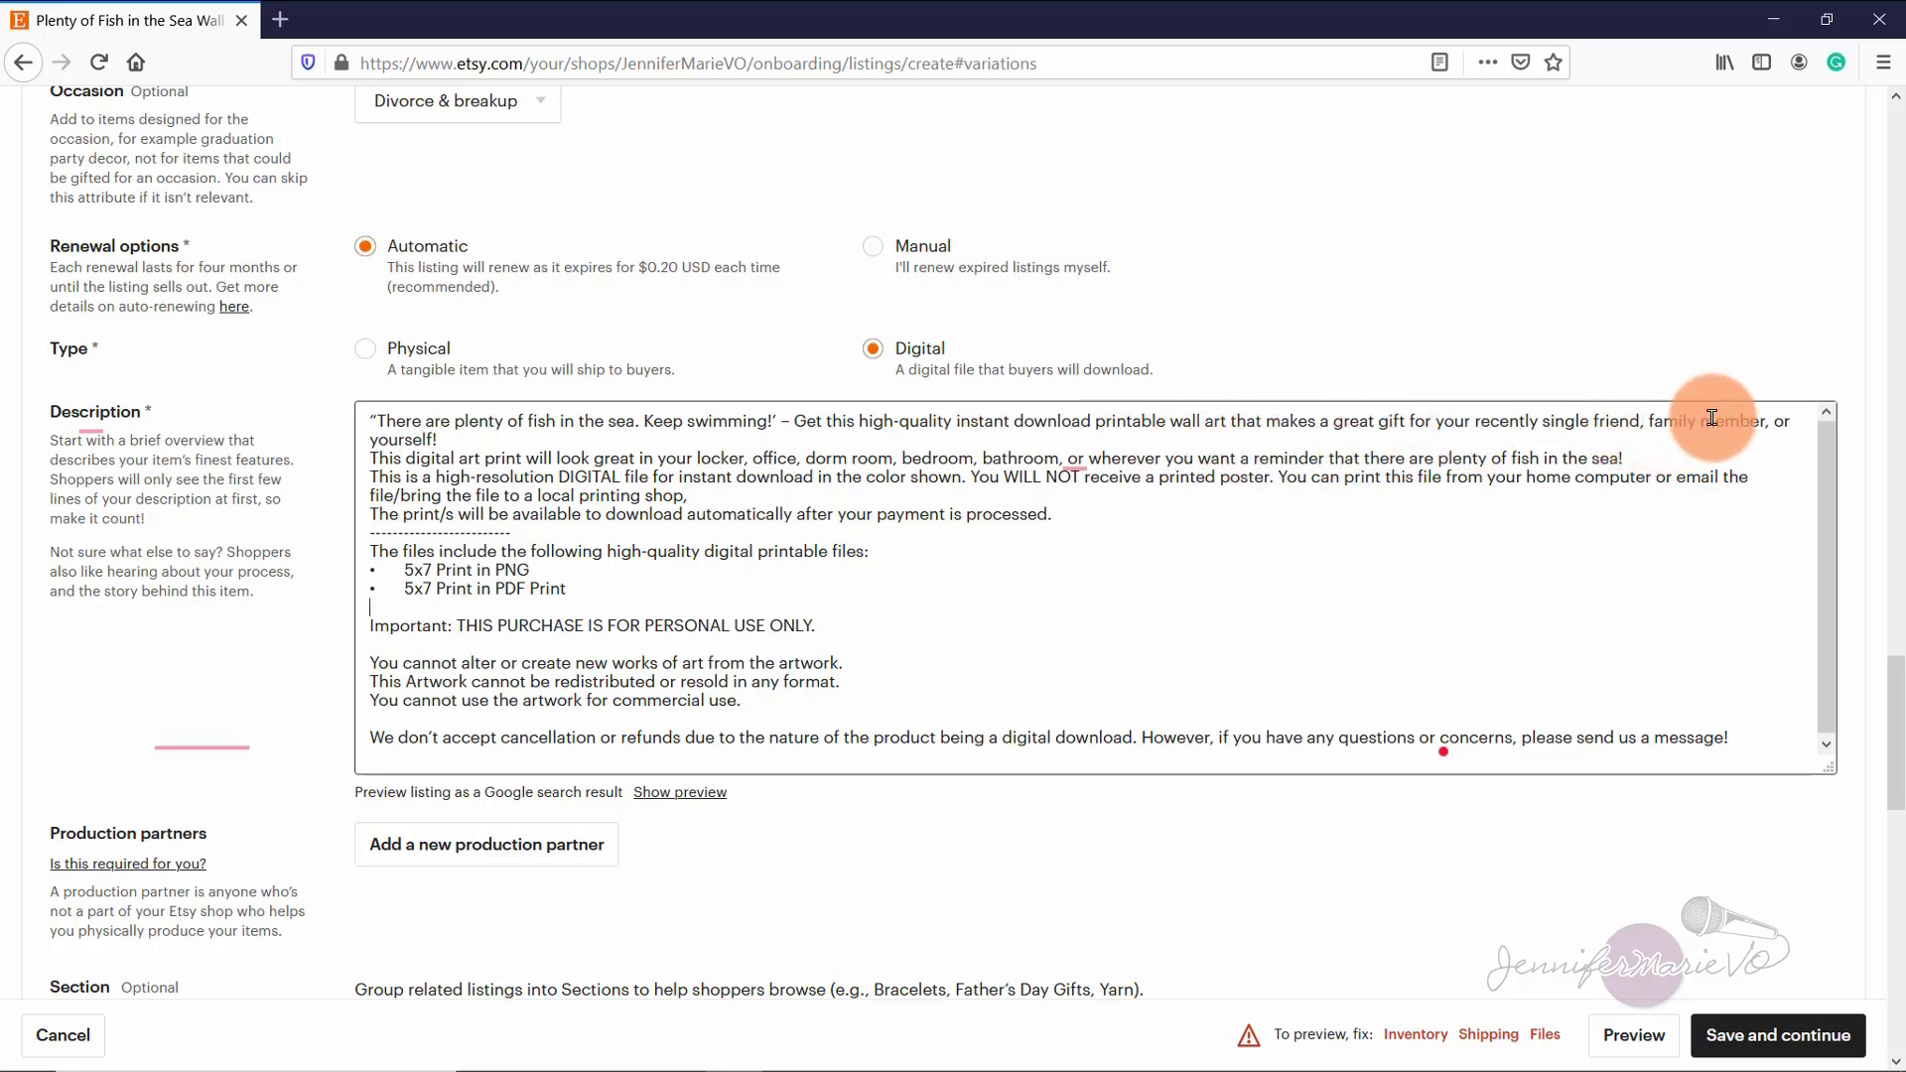
{"action": "left_click", "coordinate": [585, 610]}
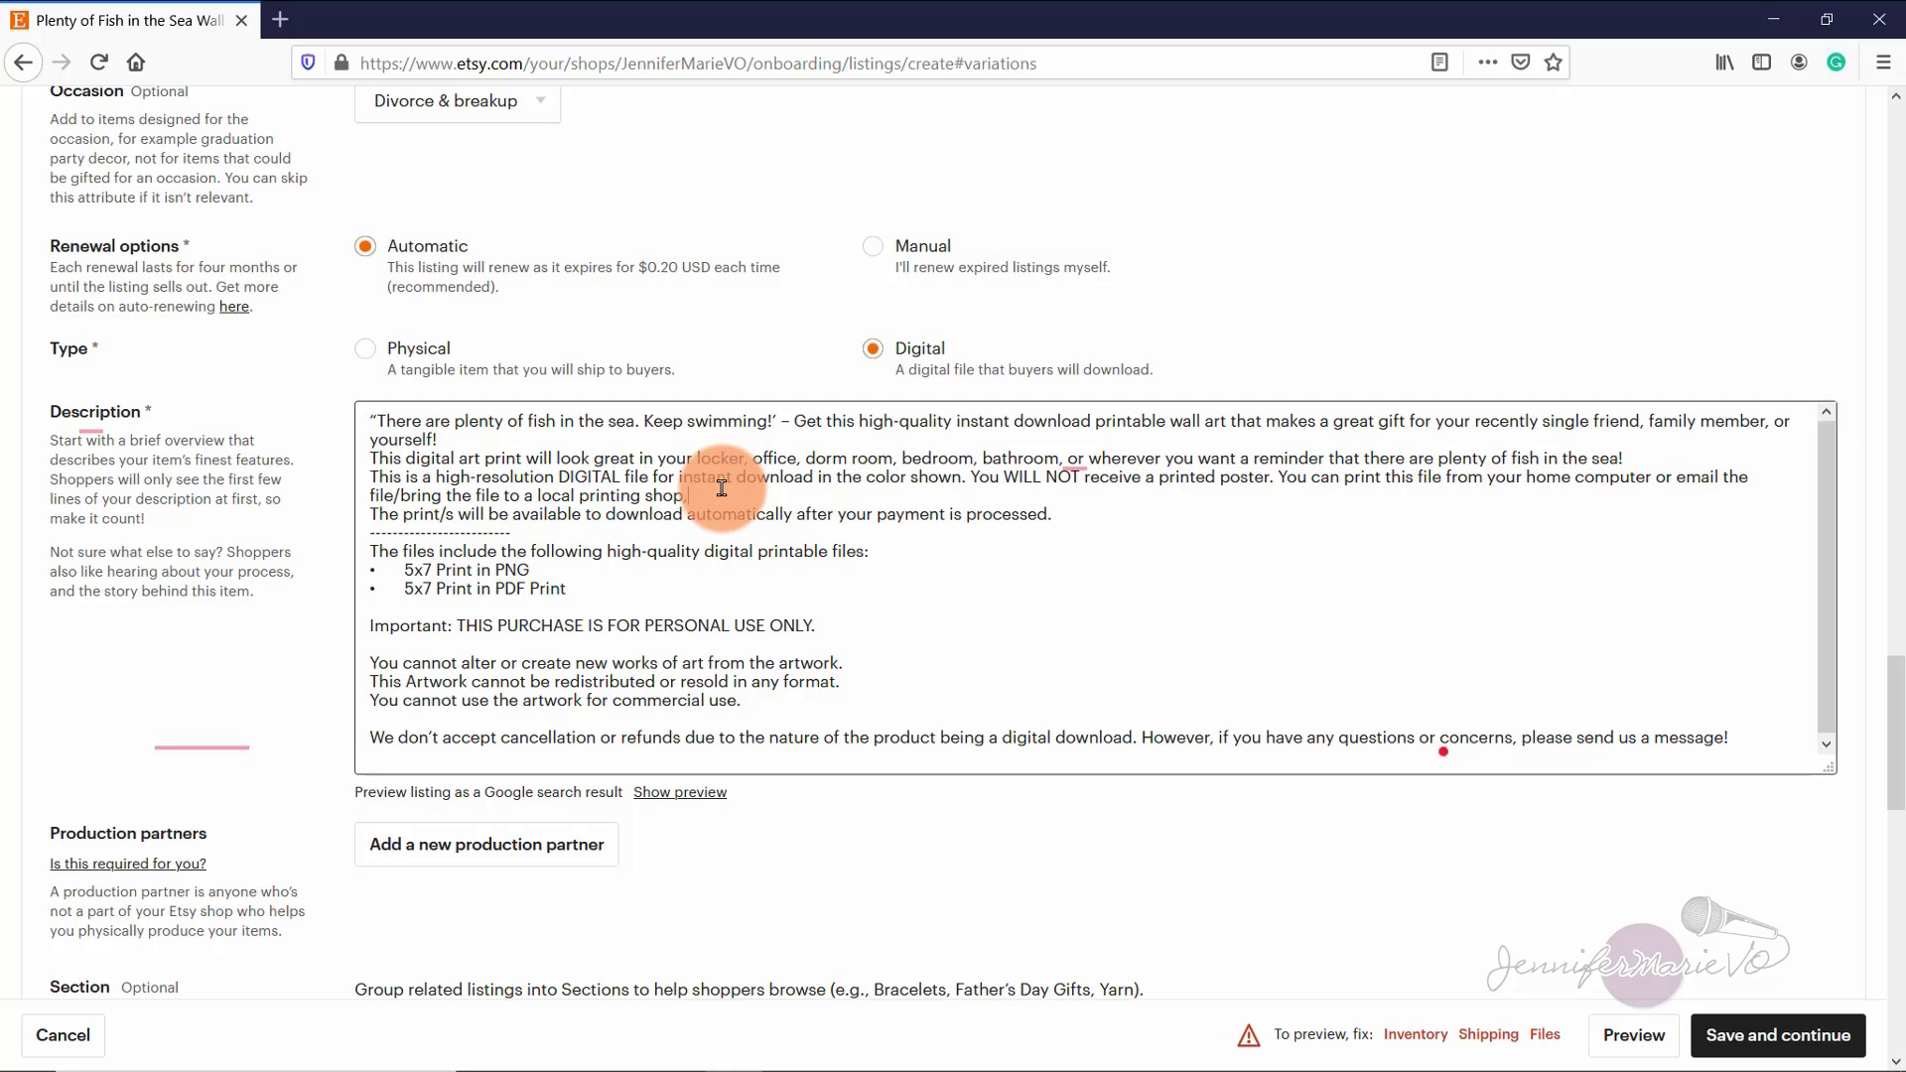
{"action": "left_click", "coordinate": [758, 496]}
{"action": "key", "text": "Return"}
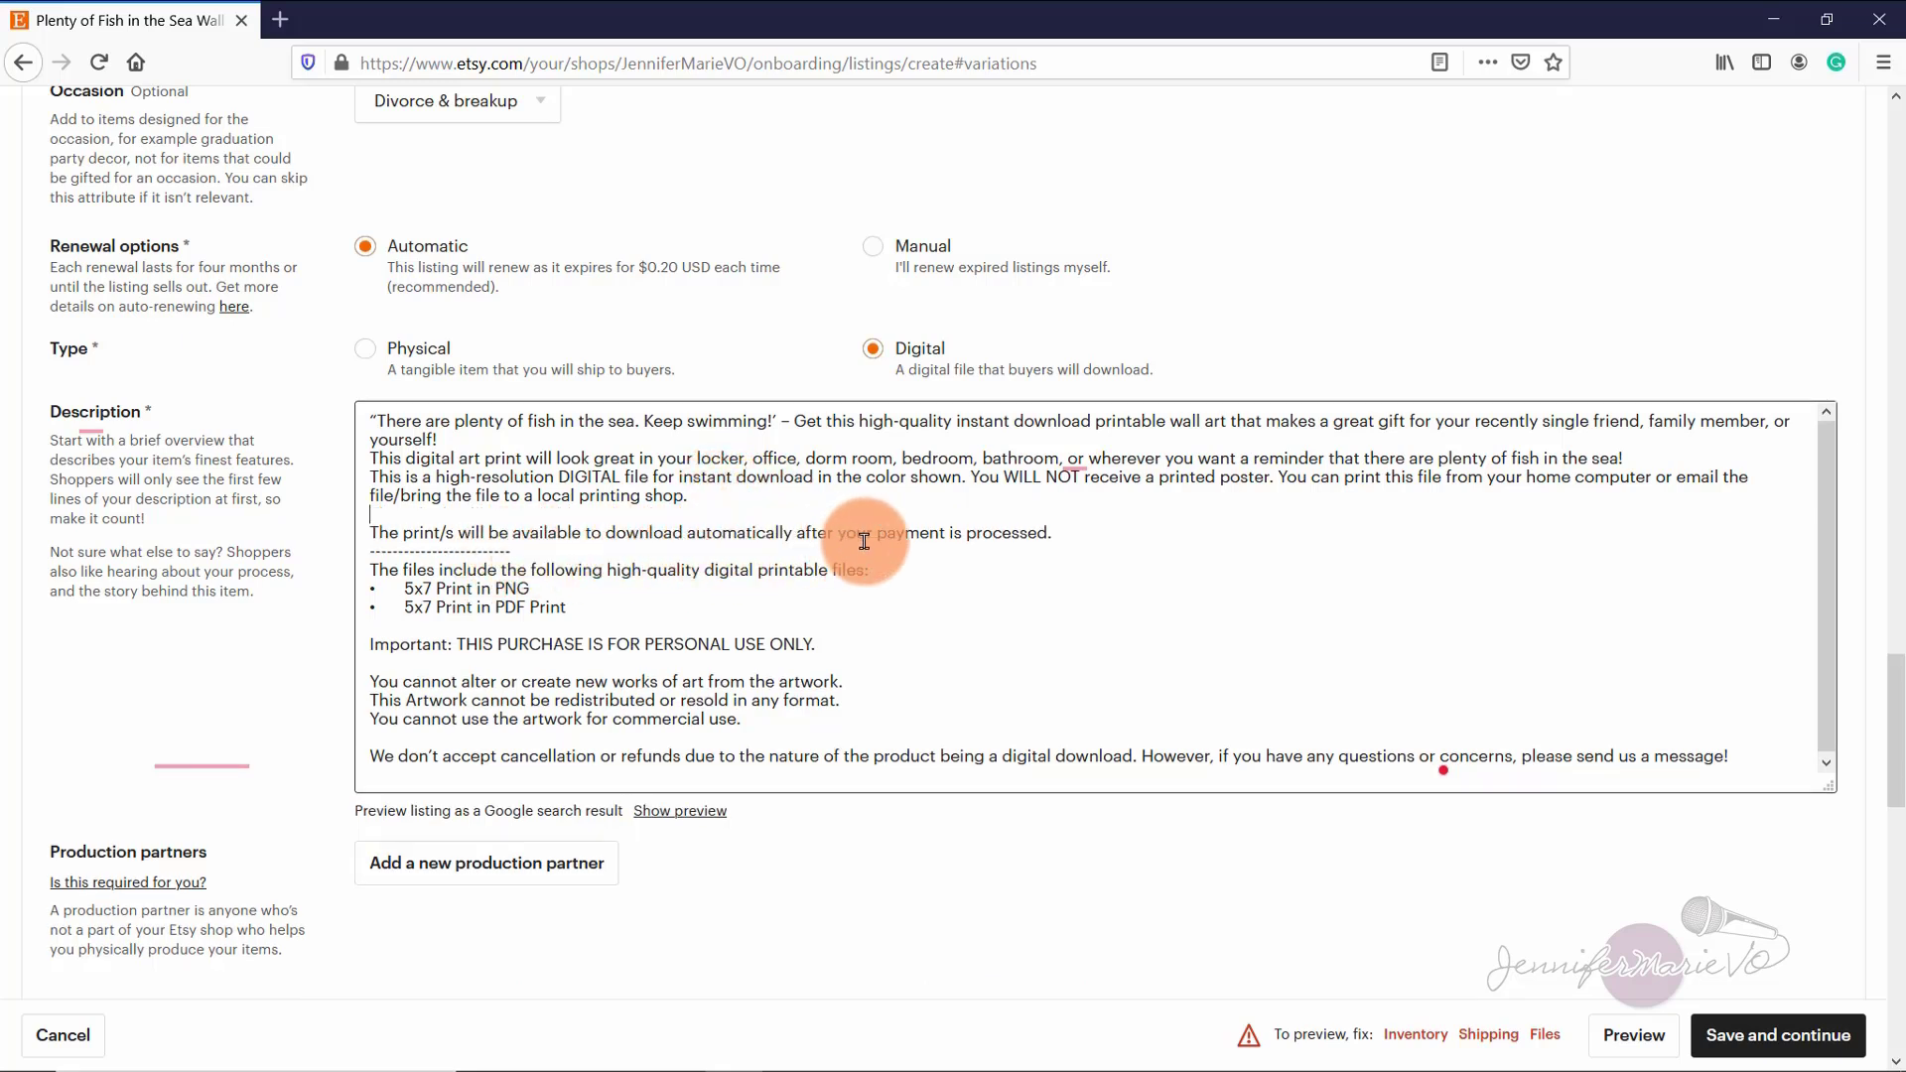
{"action": "left_click", "coordinate": [1040, 552]}
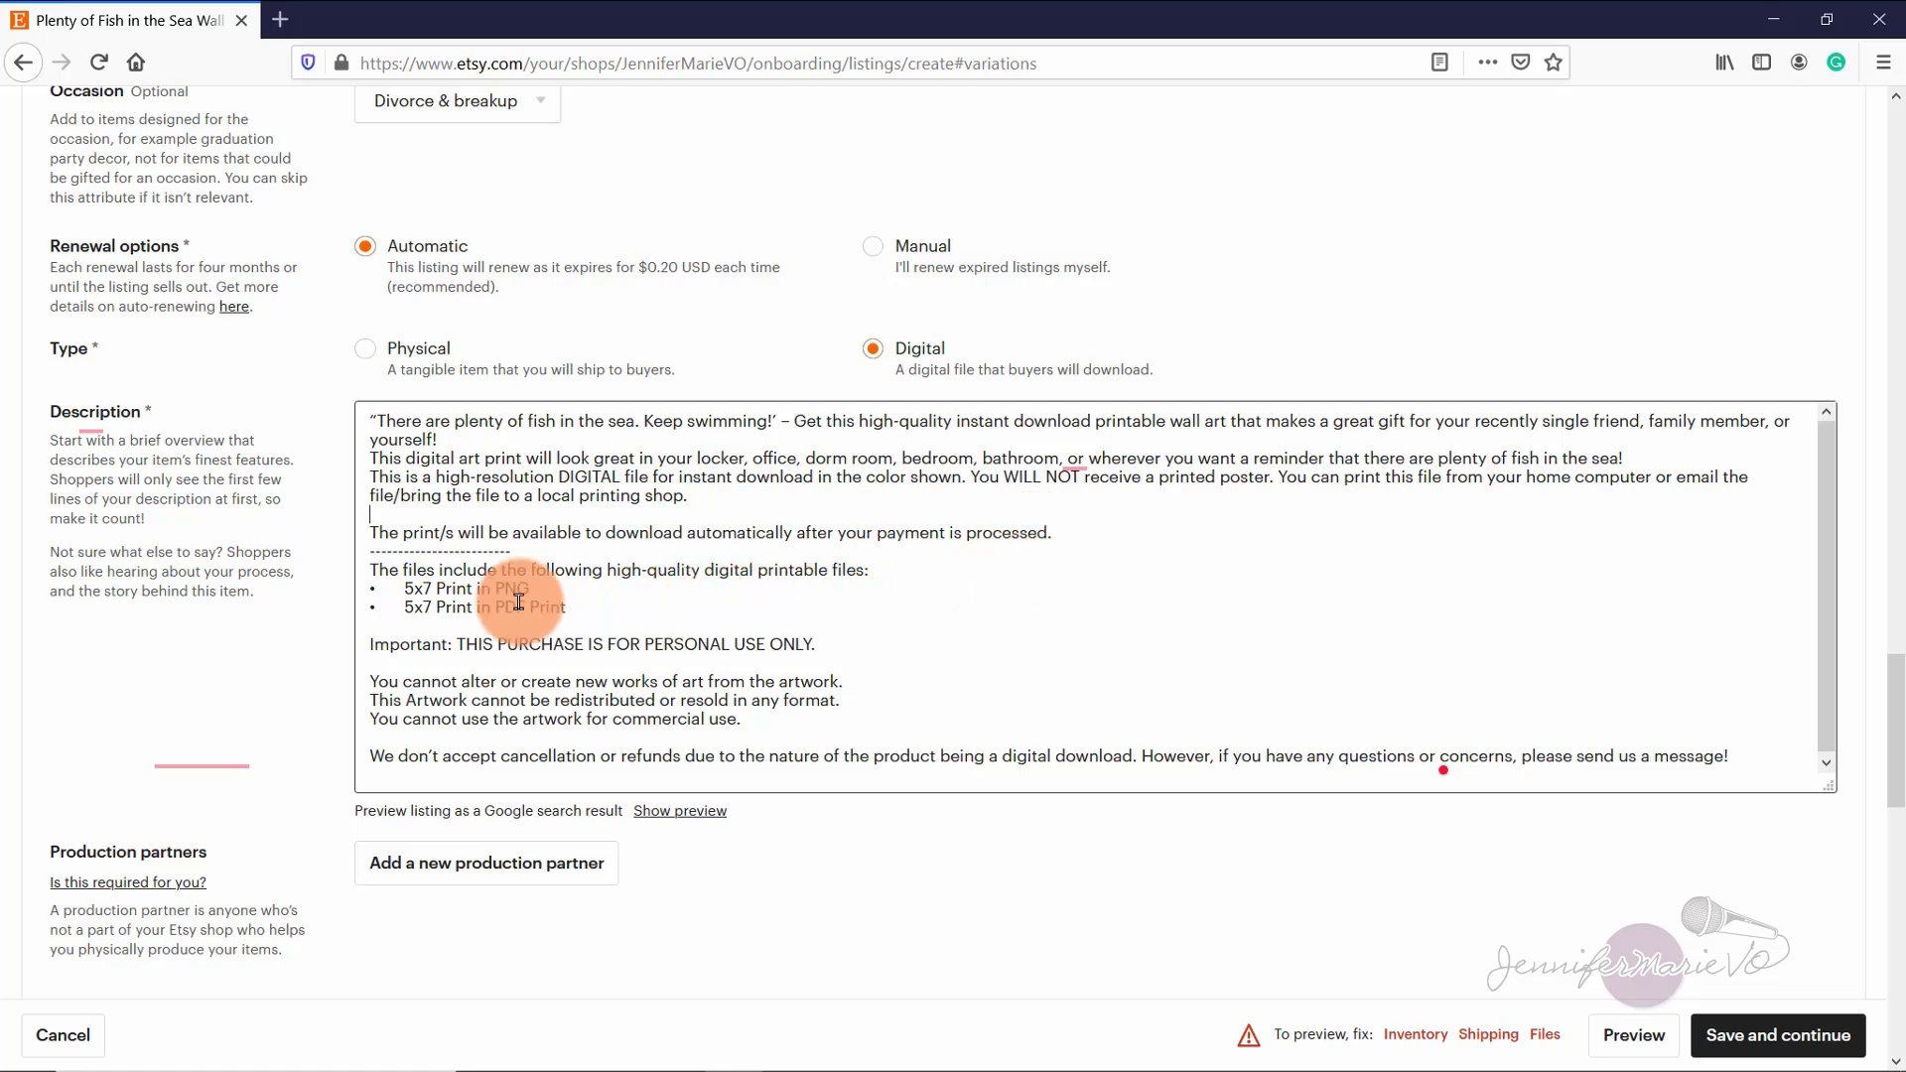
{"action": "key", "text": "Return"}
{"action": "left_click_drag", "start_coordinate": [497, 590], "coordinate": [343, 578]}
{"action": "type", "text": "You will recei"}
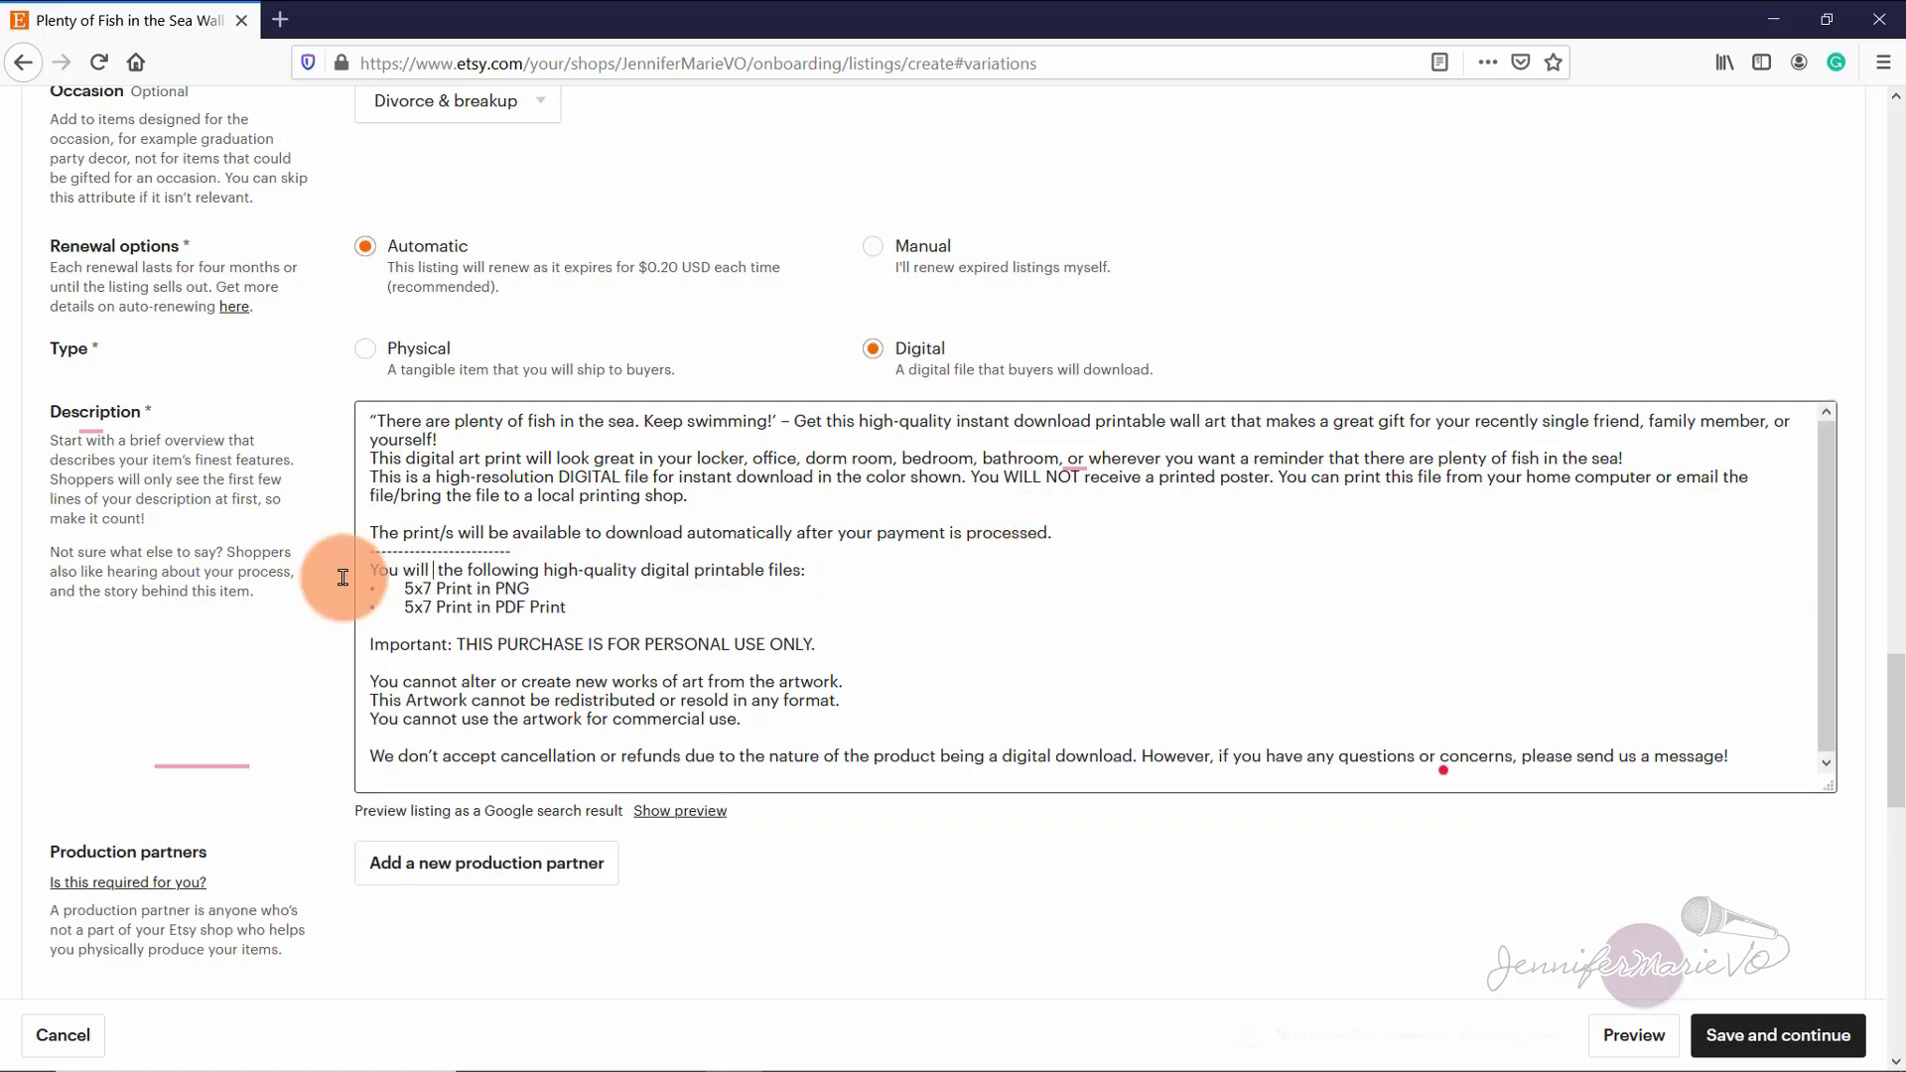
{"action": "type", "text": "ve"}
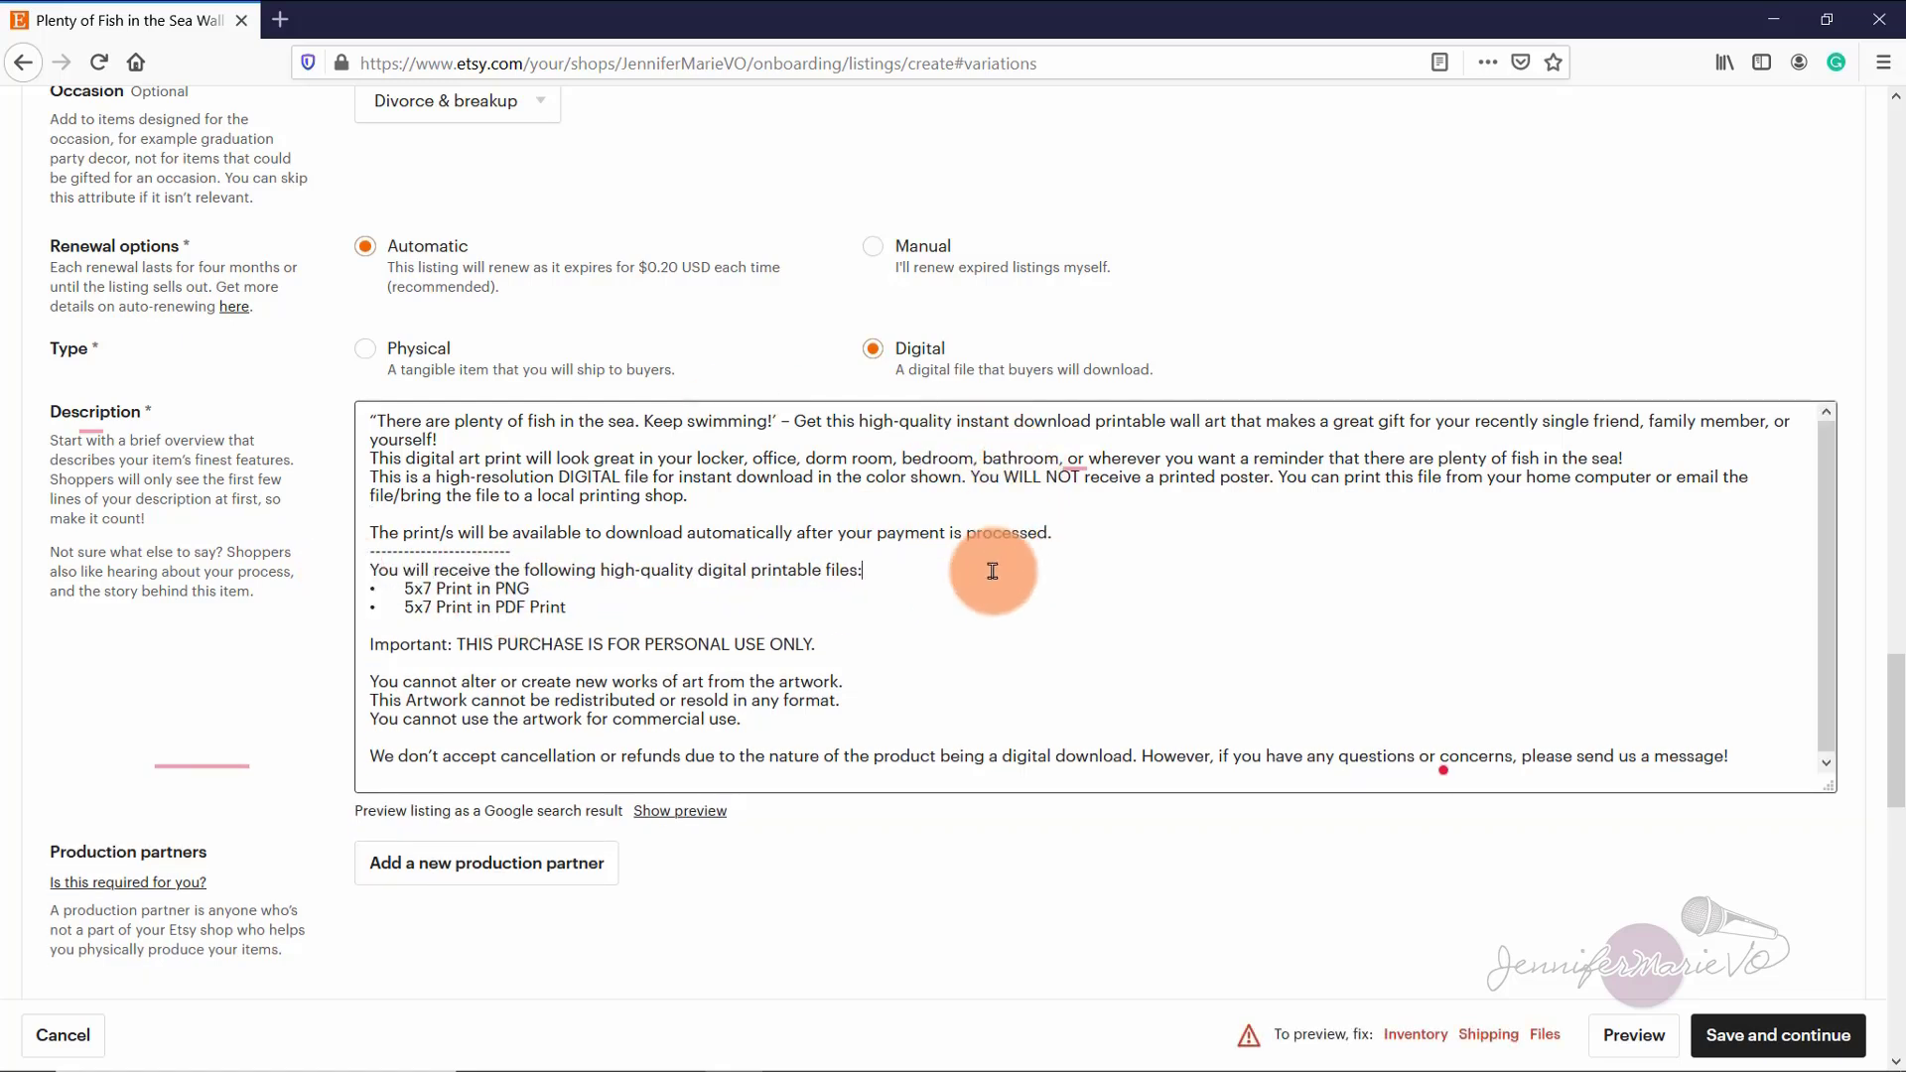
Step: Append 'format' to the PNG bullet and accept the 'cancellations' spelling fix
{"action": "left_click", "coordinate": [1013, 683]}
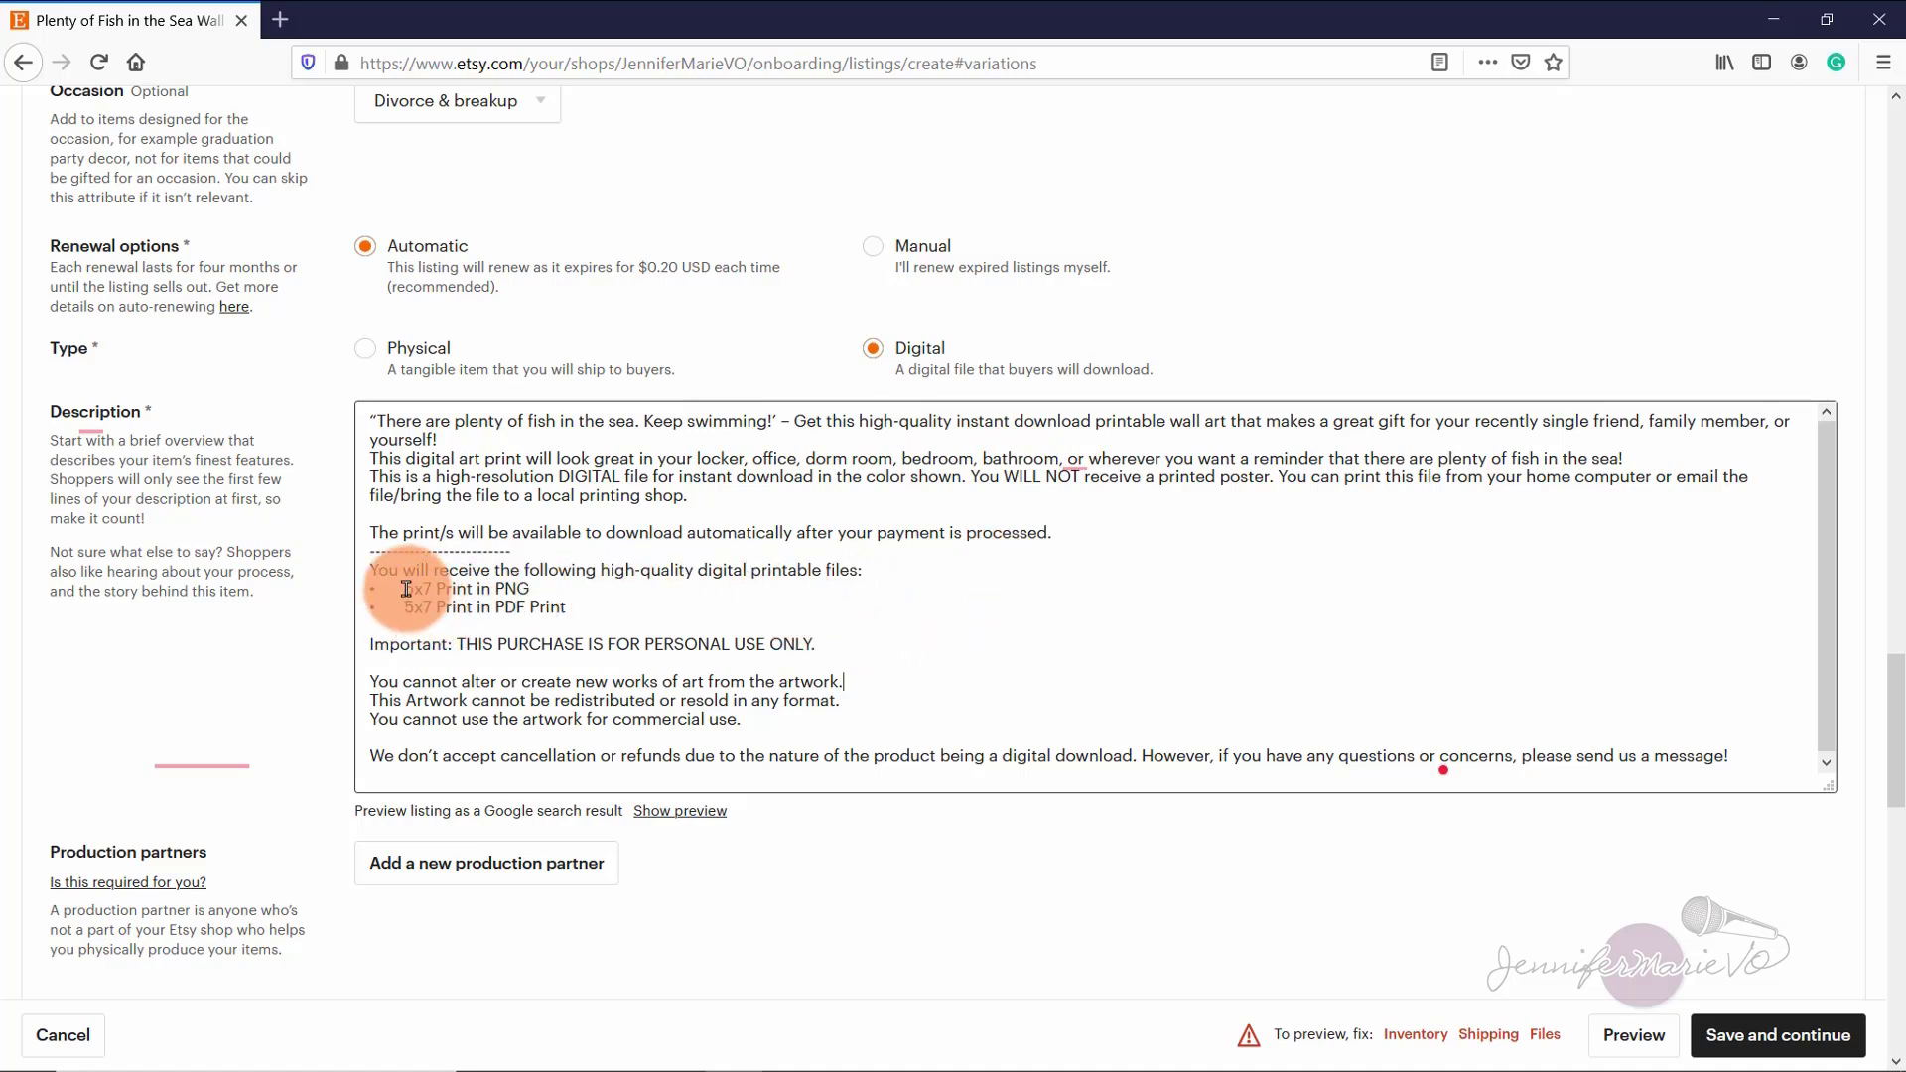
{"action": "left_click", "coordinate": [589, 587]}
{"action": "type", "text": "format"}
{"action": "left_click", "coordinate": [596, 607]}
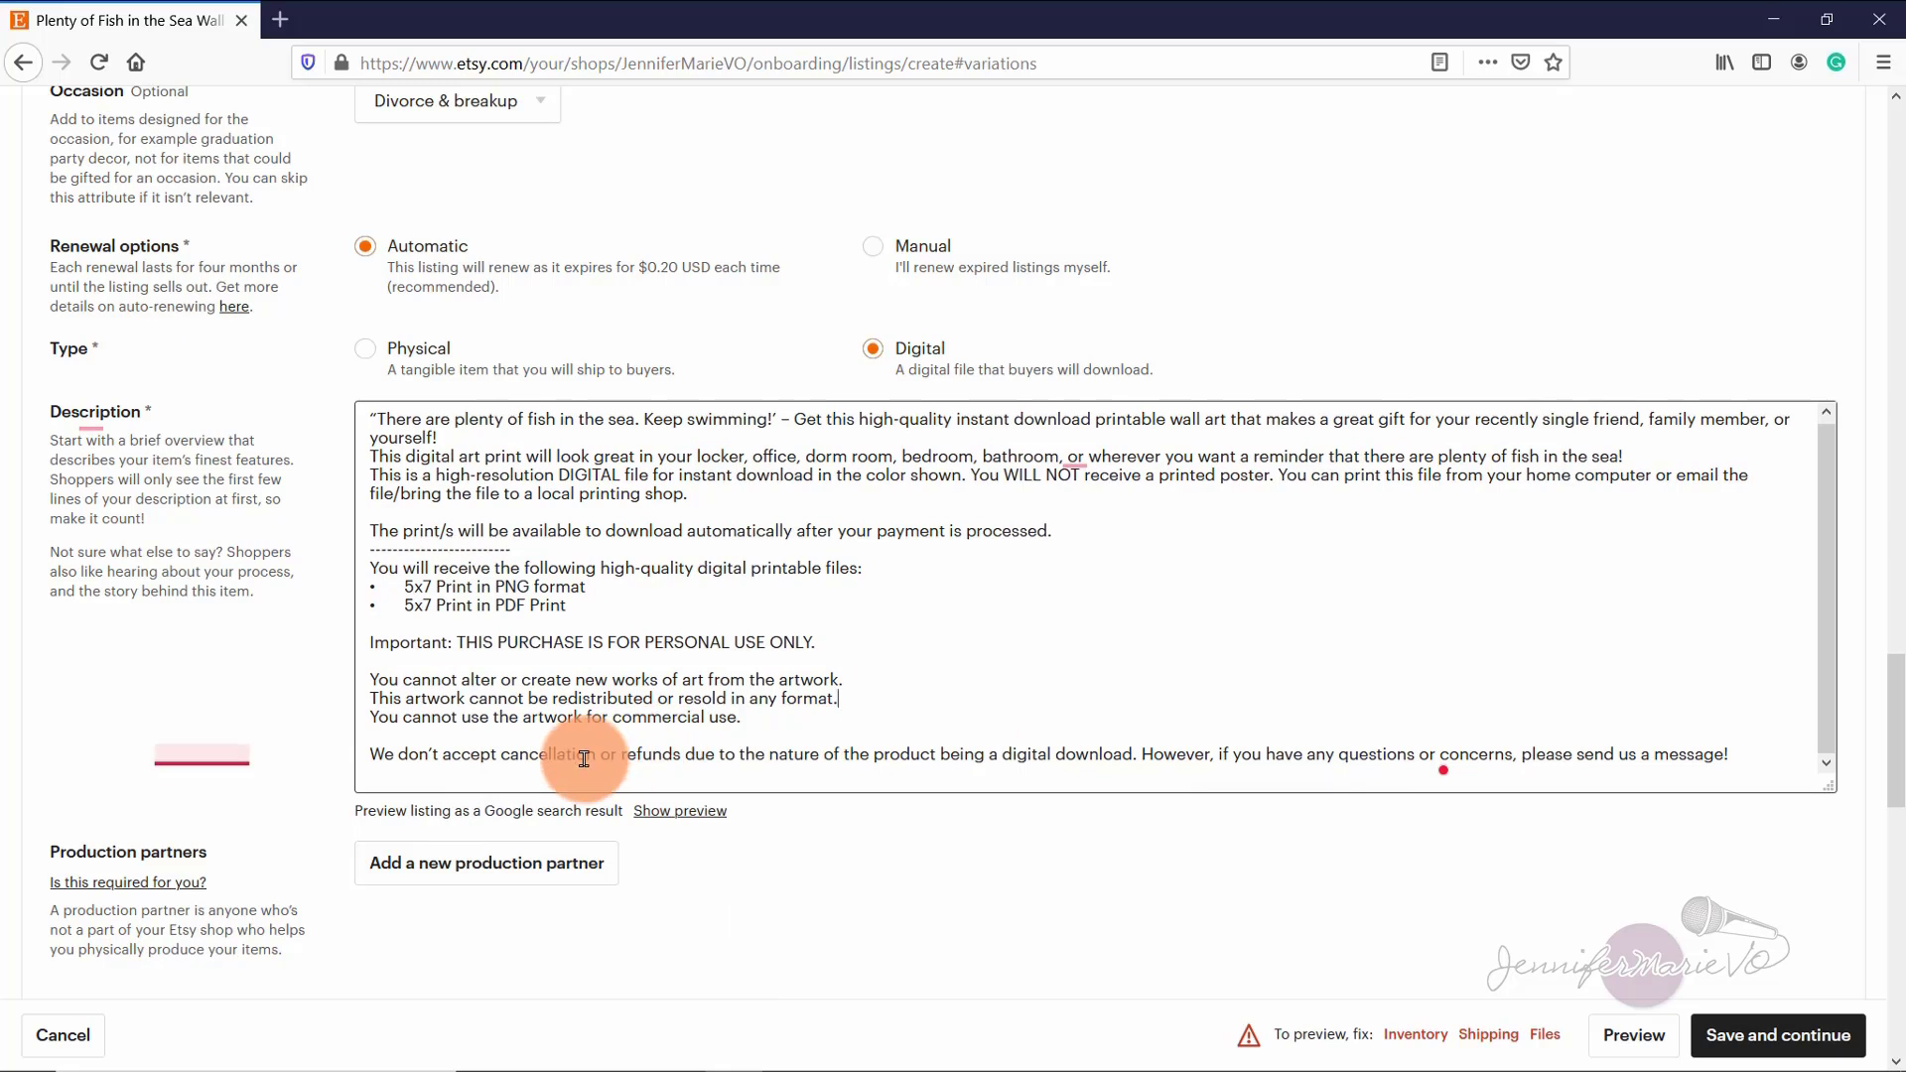
{"action": "left_click", "coordinate": [583, 820]}
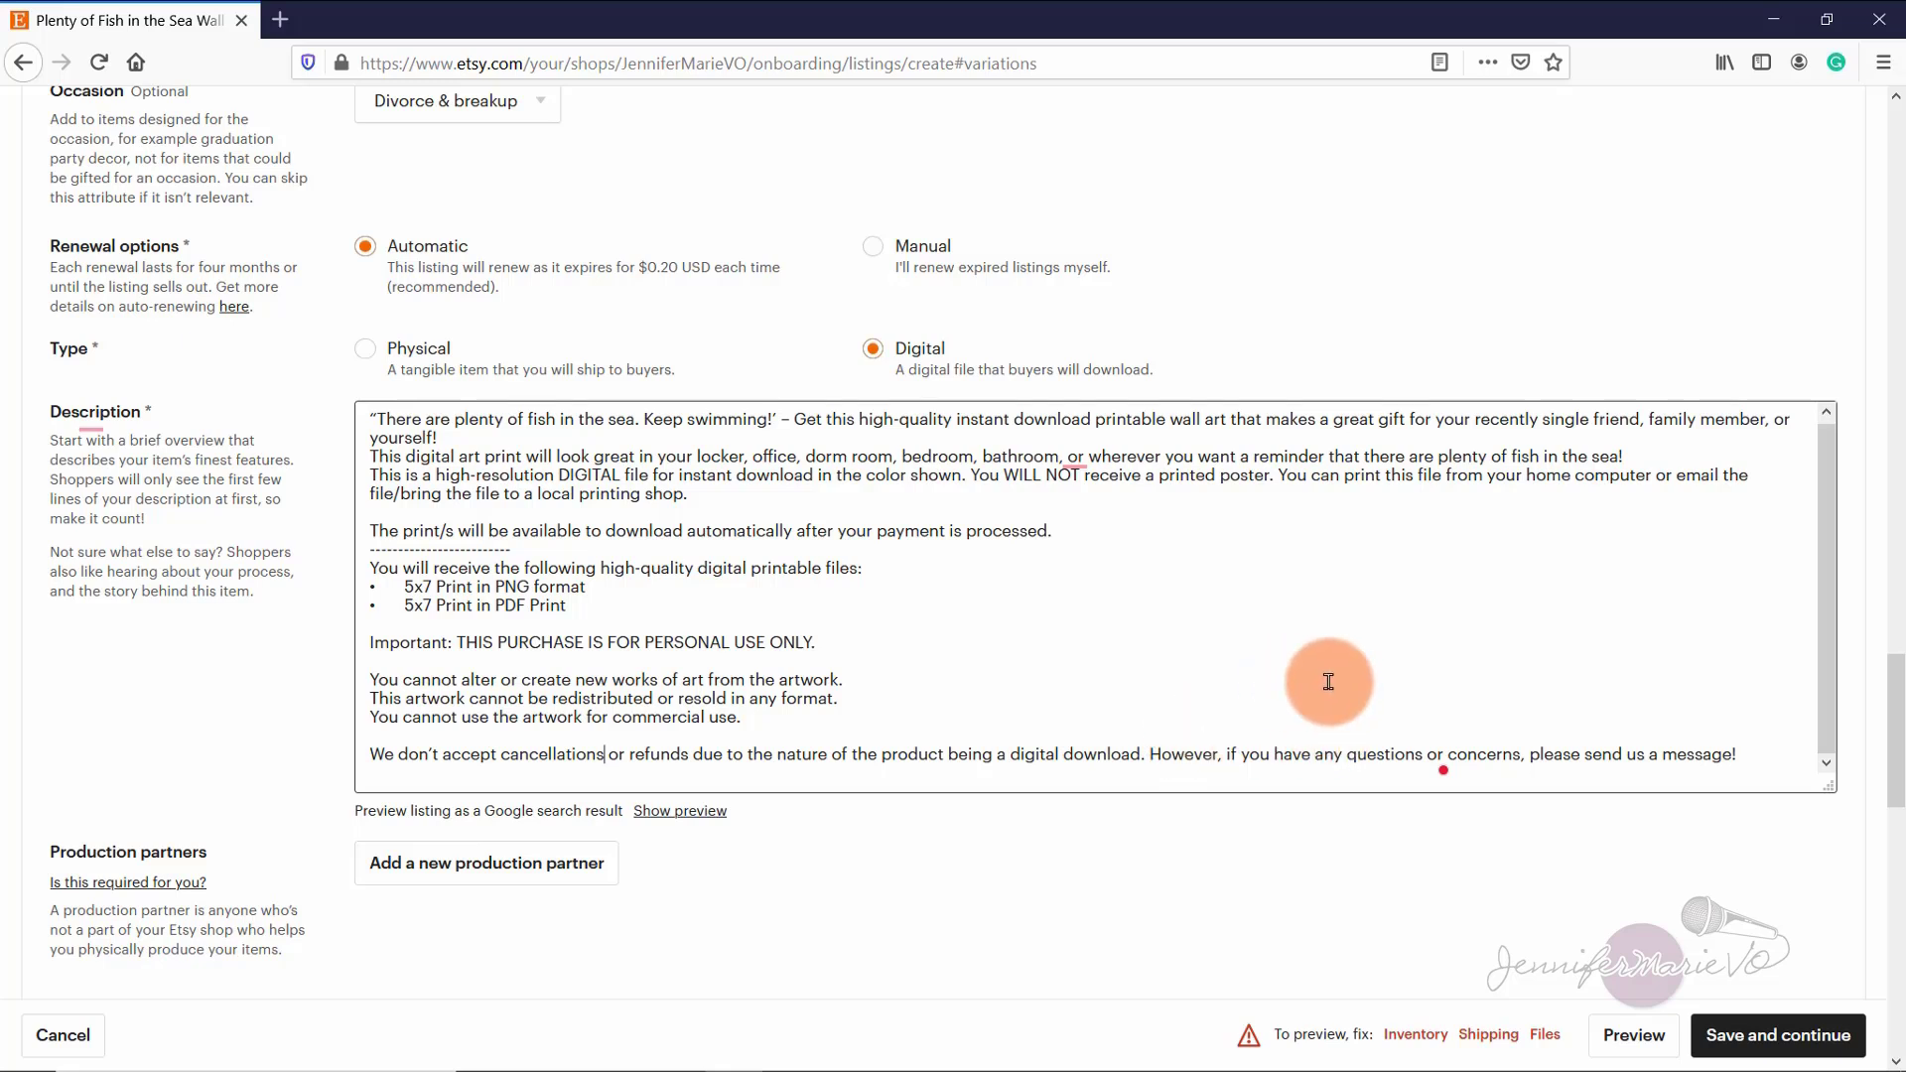
{"action": "scroll", "coordinate": [1326, 682], "scroll_direction": "up", "scroll_amount": 1}
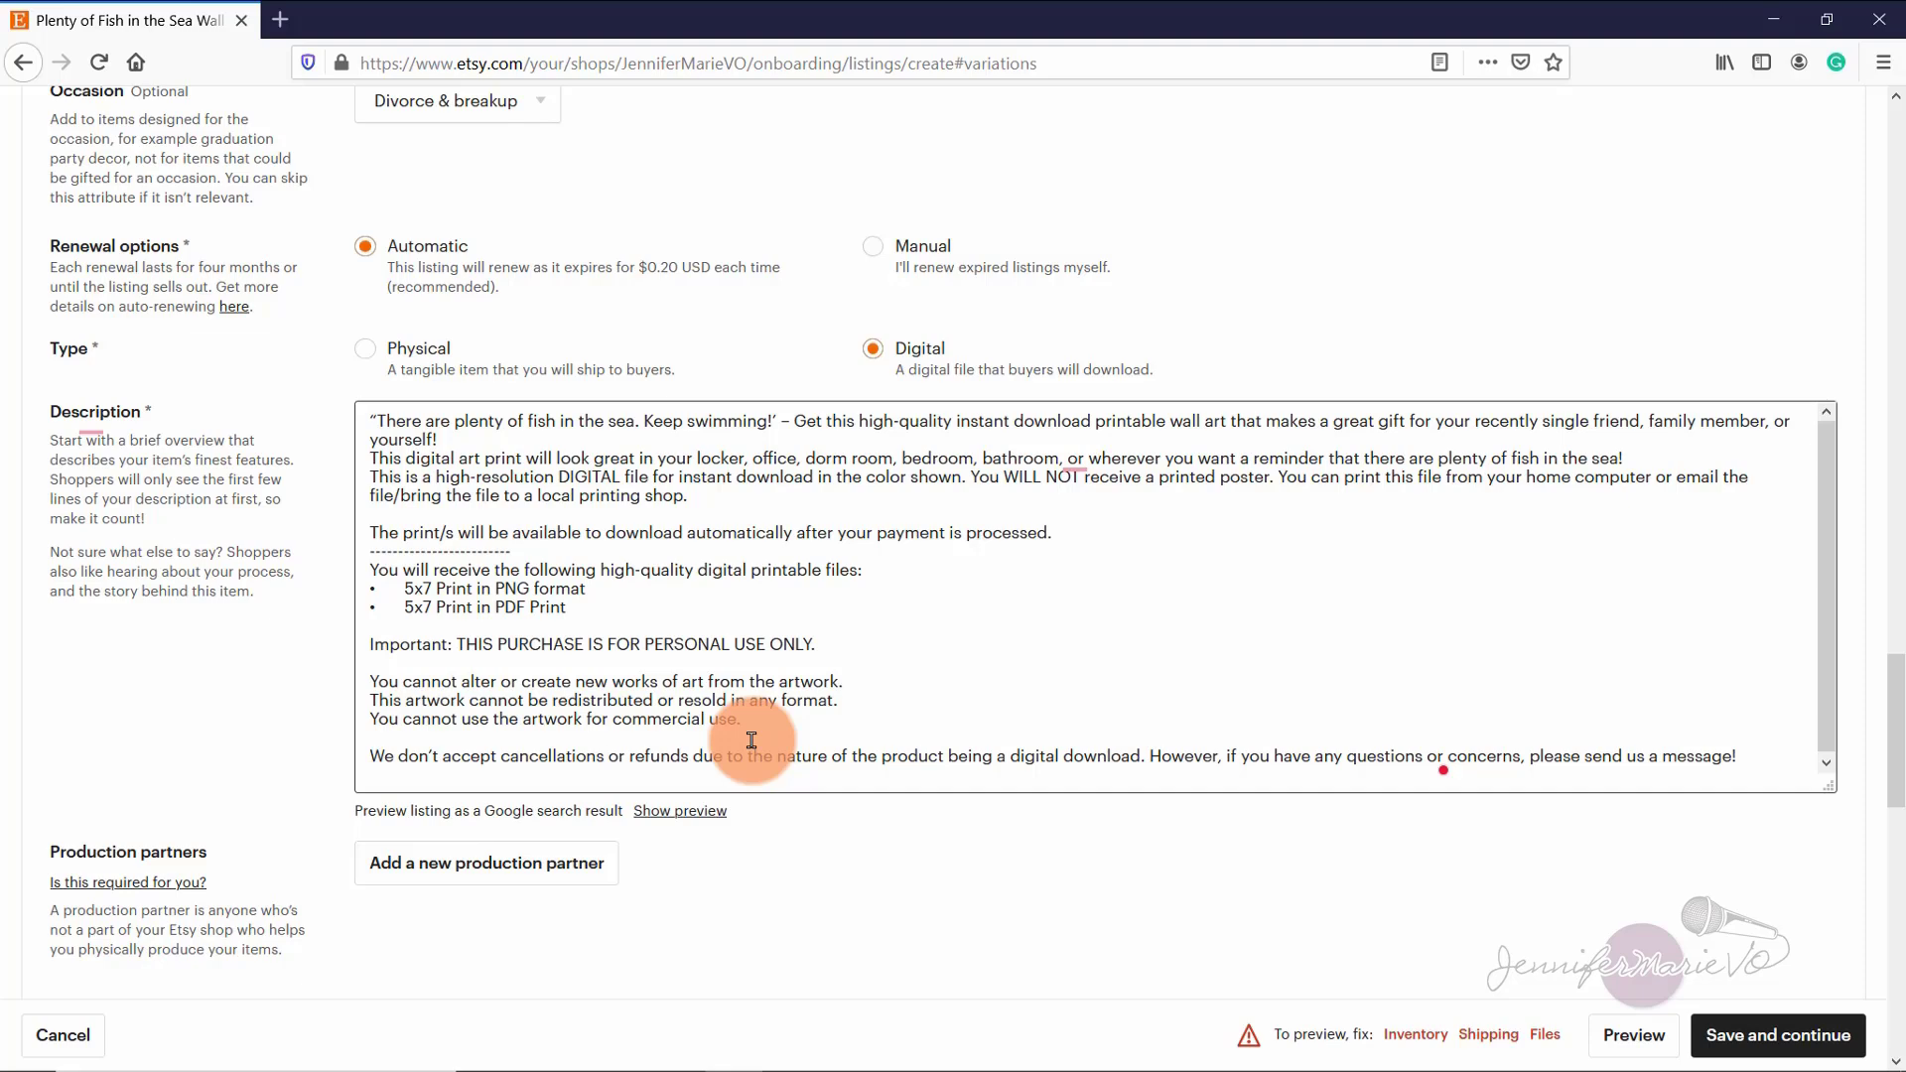
{"action": "scroll", "coordinate": [729, 740], "scroll_direction": "down", "scroll_amount": 3}
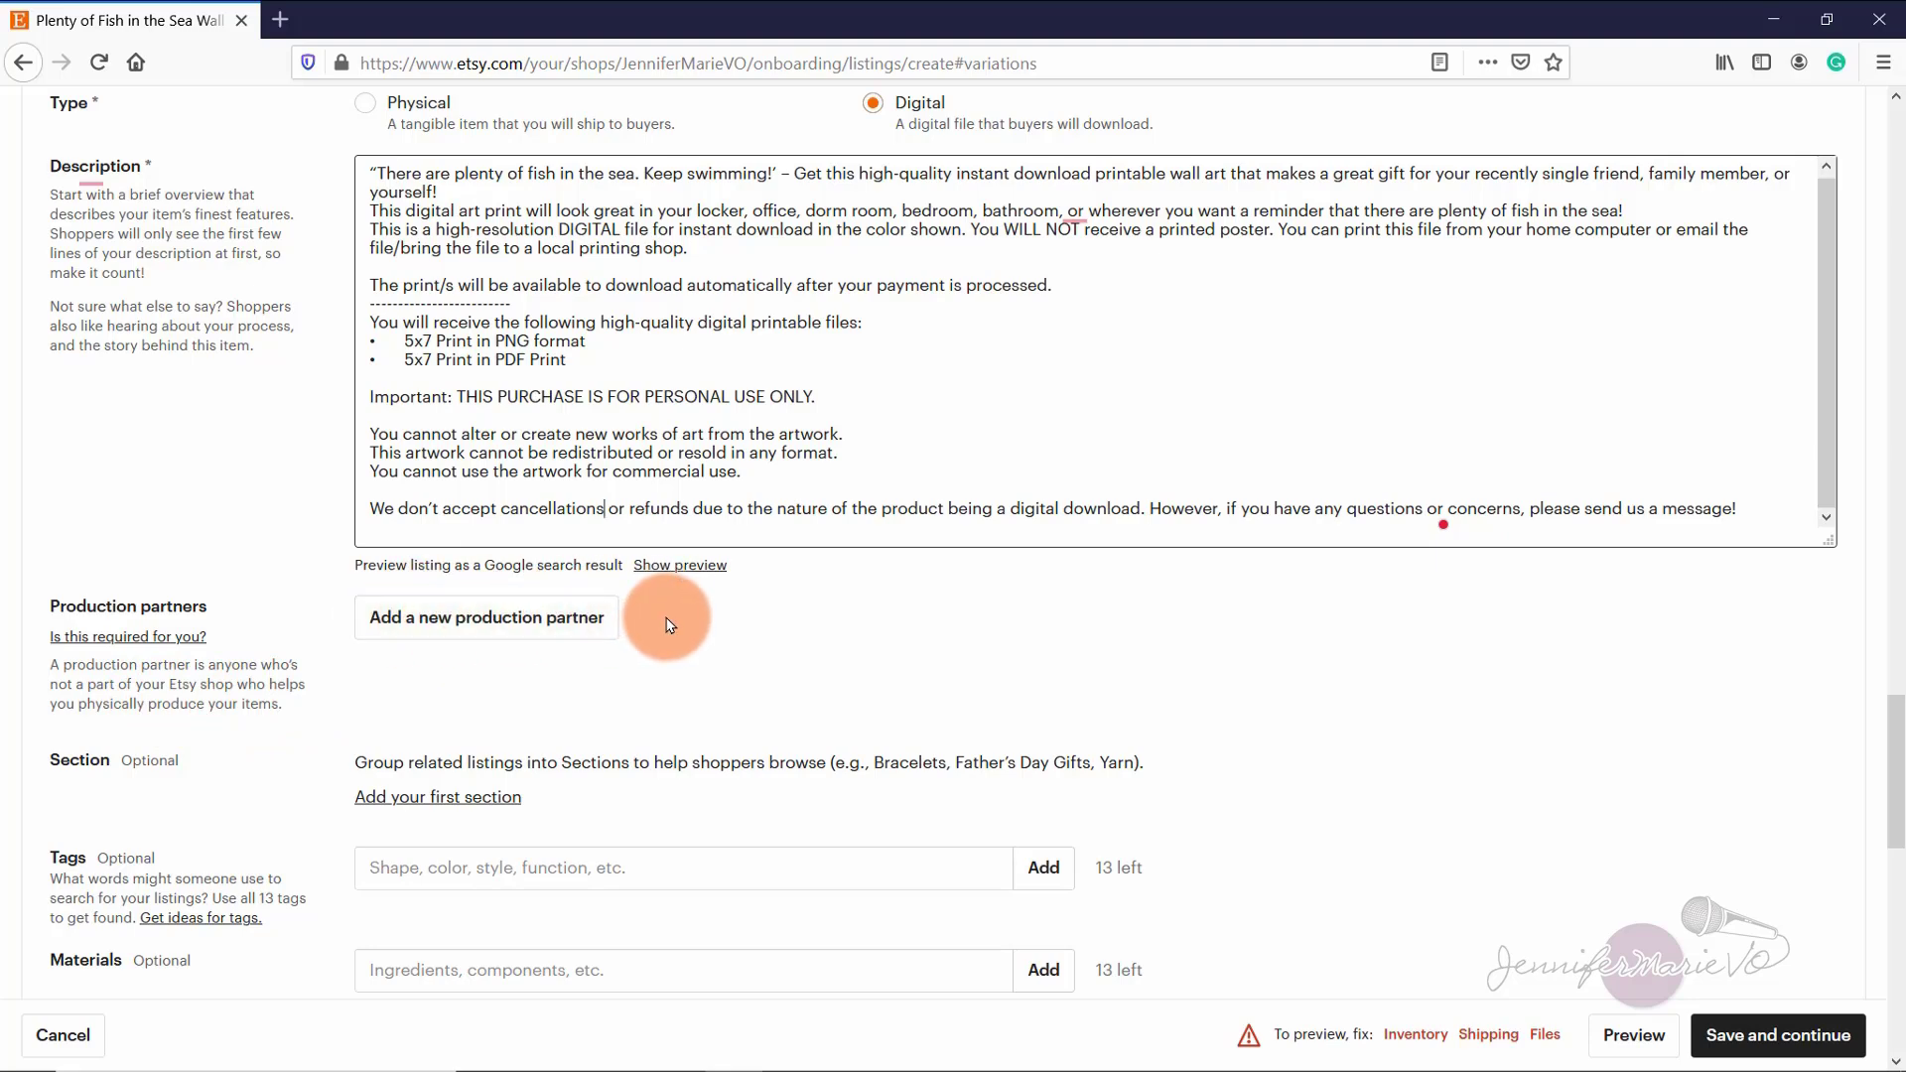
Step: Add a first shop section titled 'Wall Art' and save it for this listing
{"action": "scroll", "coordinate": [658, 616], "scroll_direction": "down", "scroll_amount": 3}
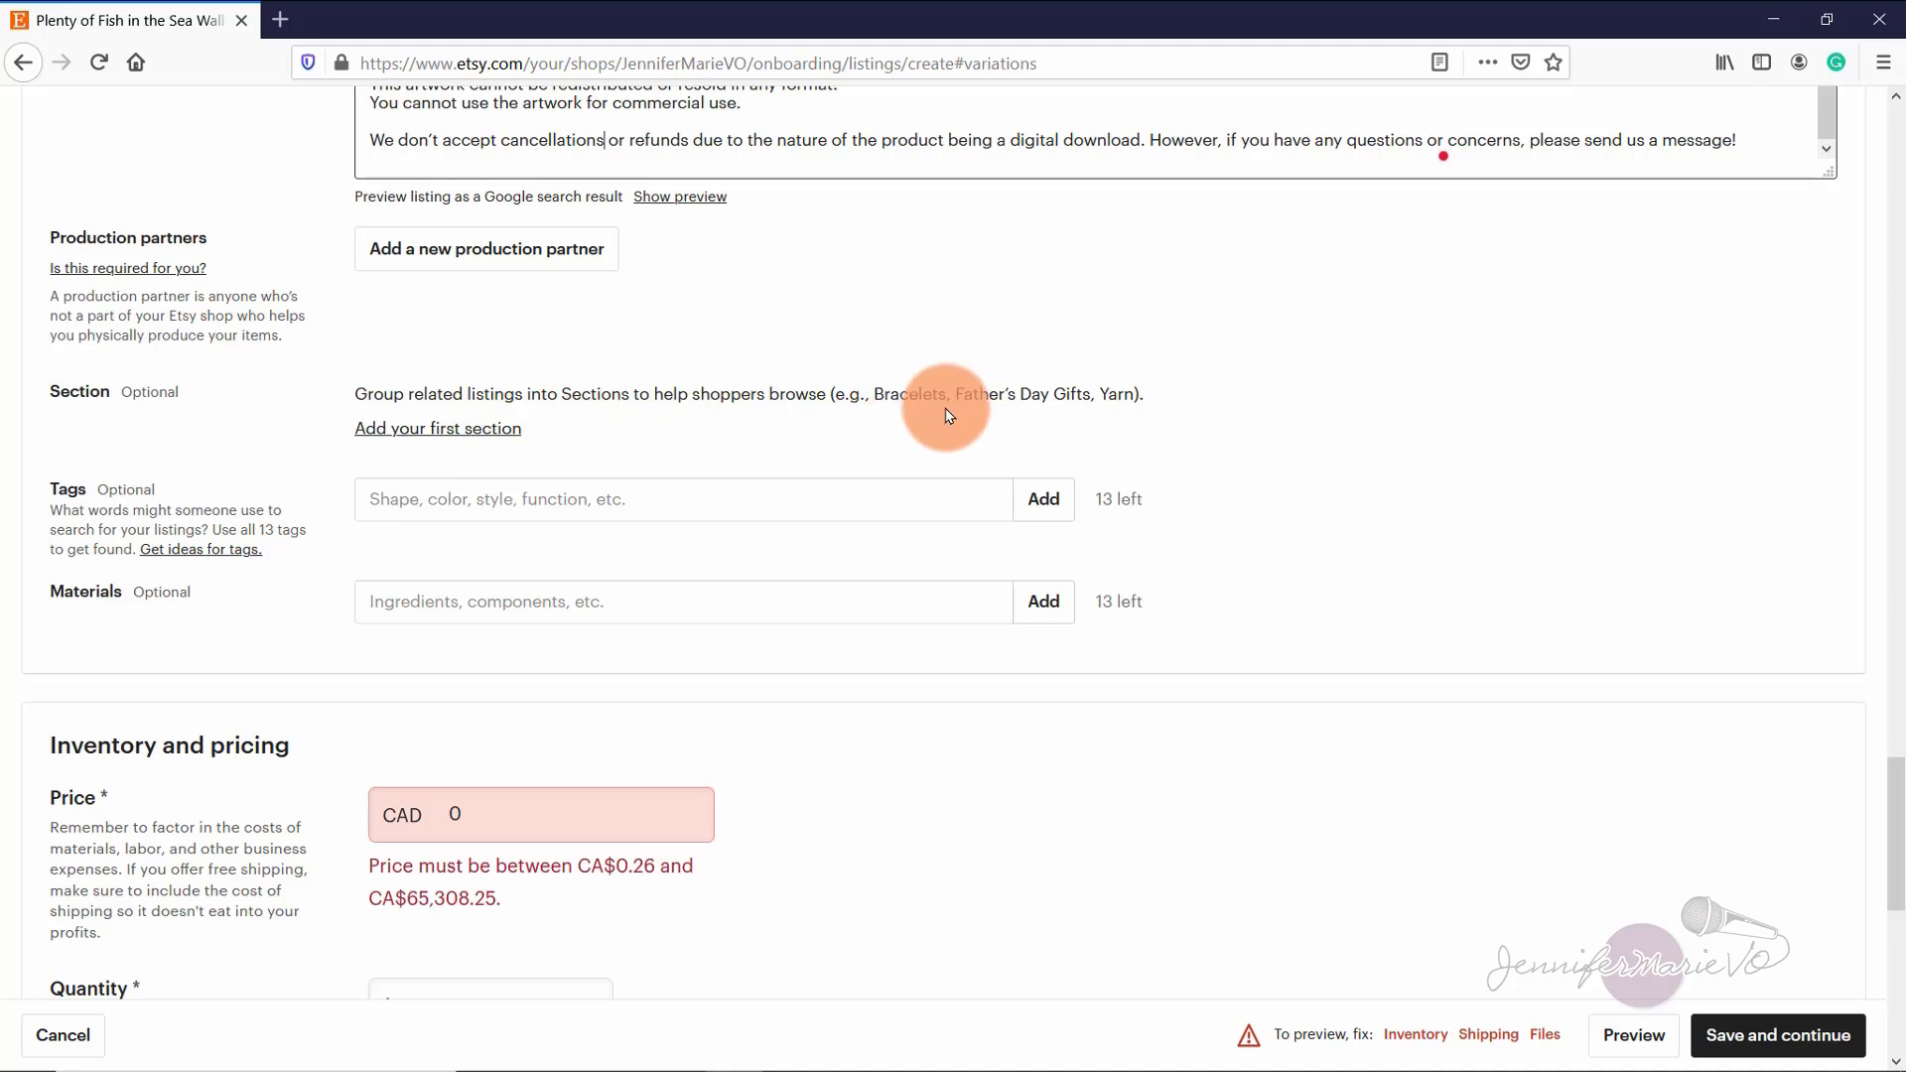
{"action": "left_click", "coordinate": [496, 437]}
{"action": "left_click", "coordinate": [809, 375]}
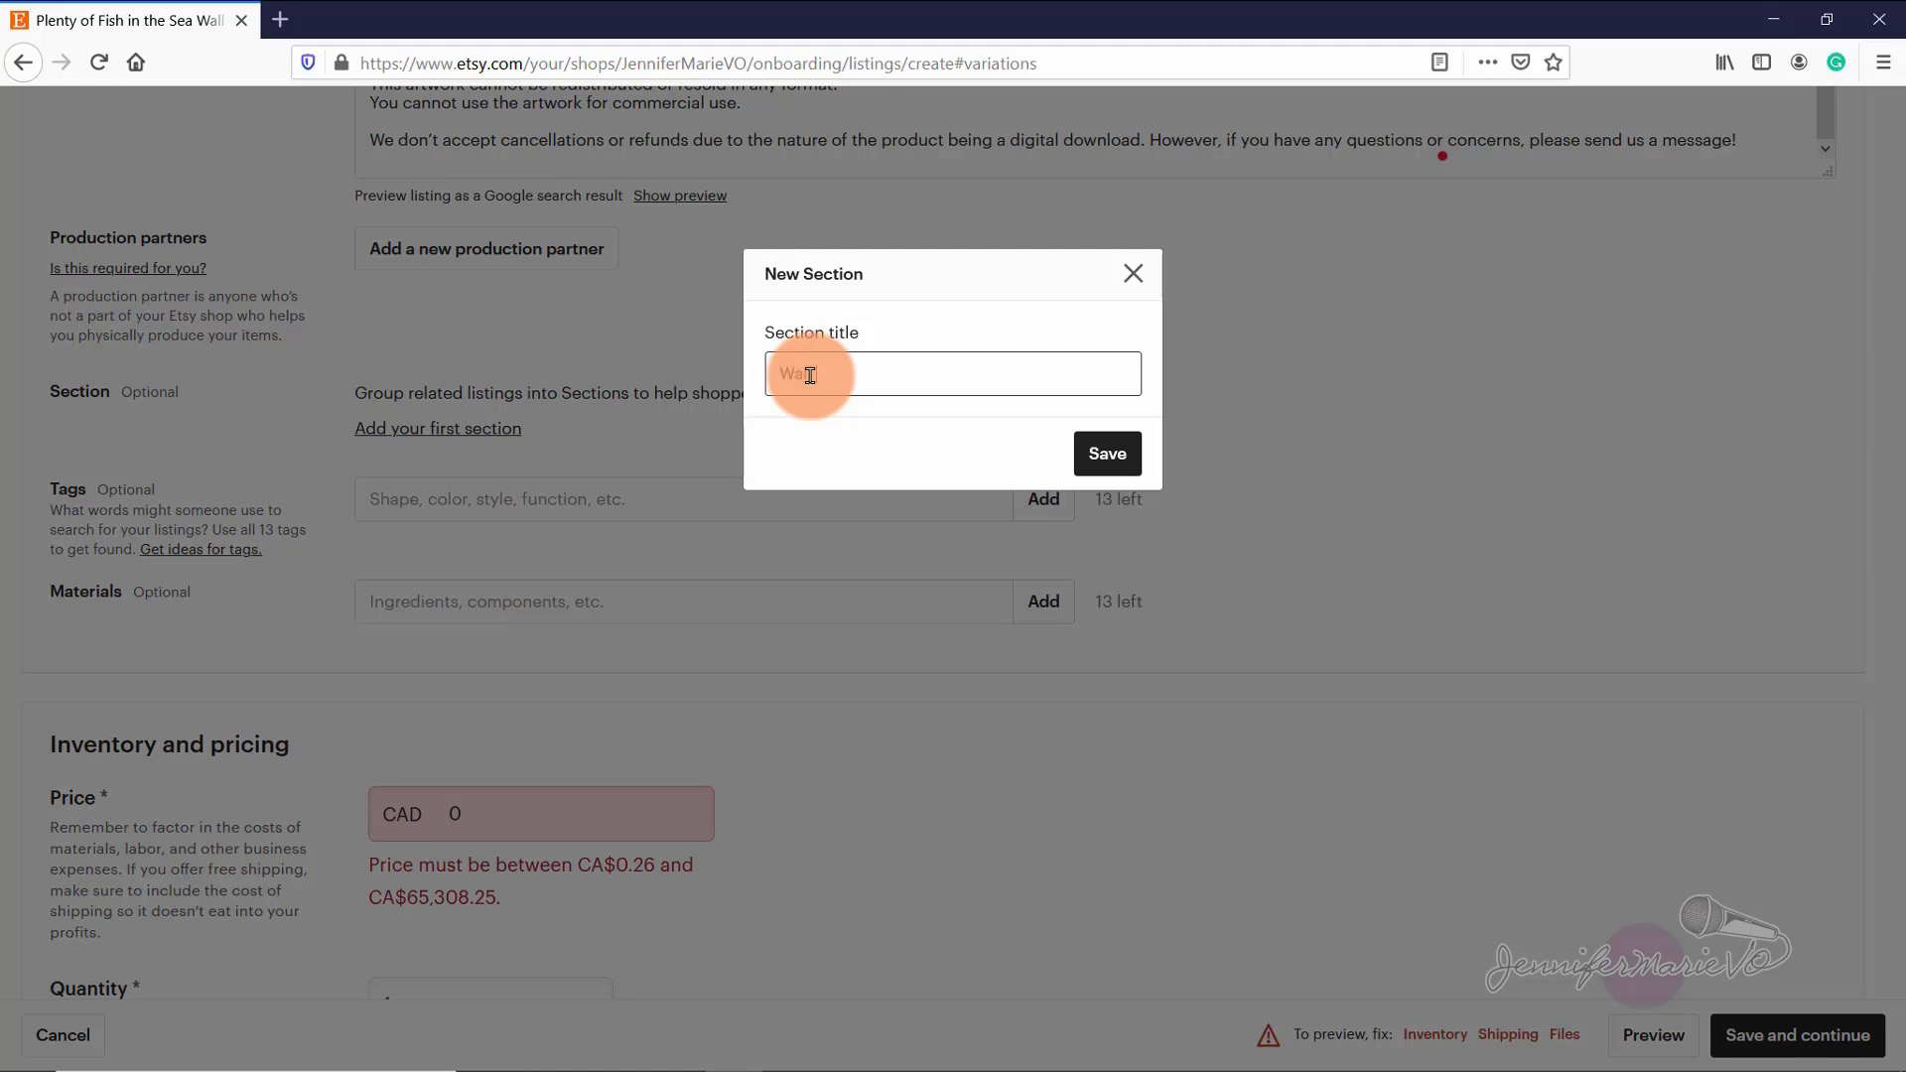
{"action": "left_click", "coordinate": [1124, 447]}
{"action": "left_click", "coordinate": [62, 459]}
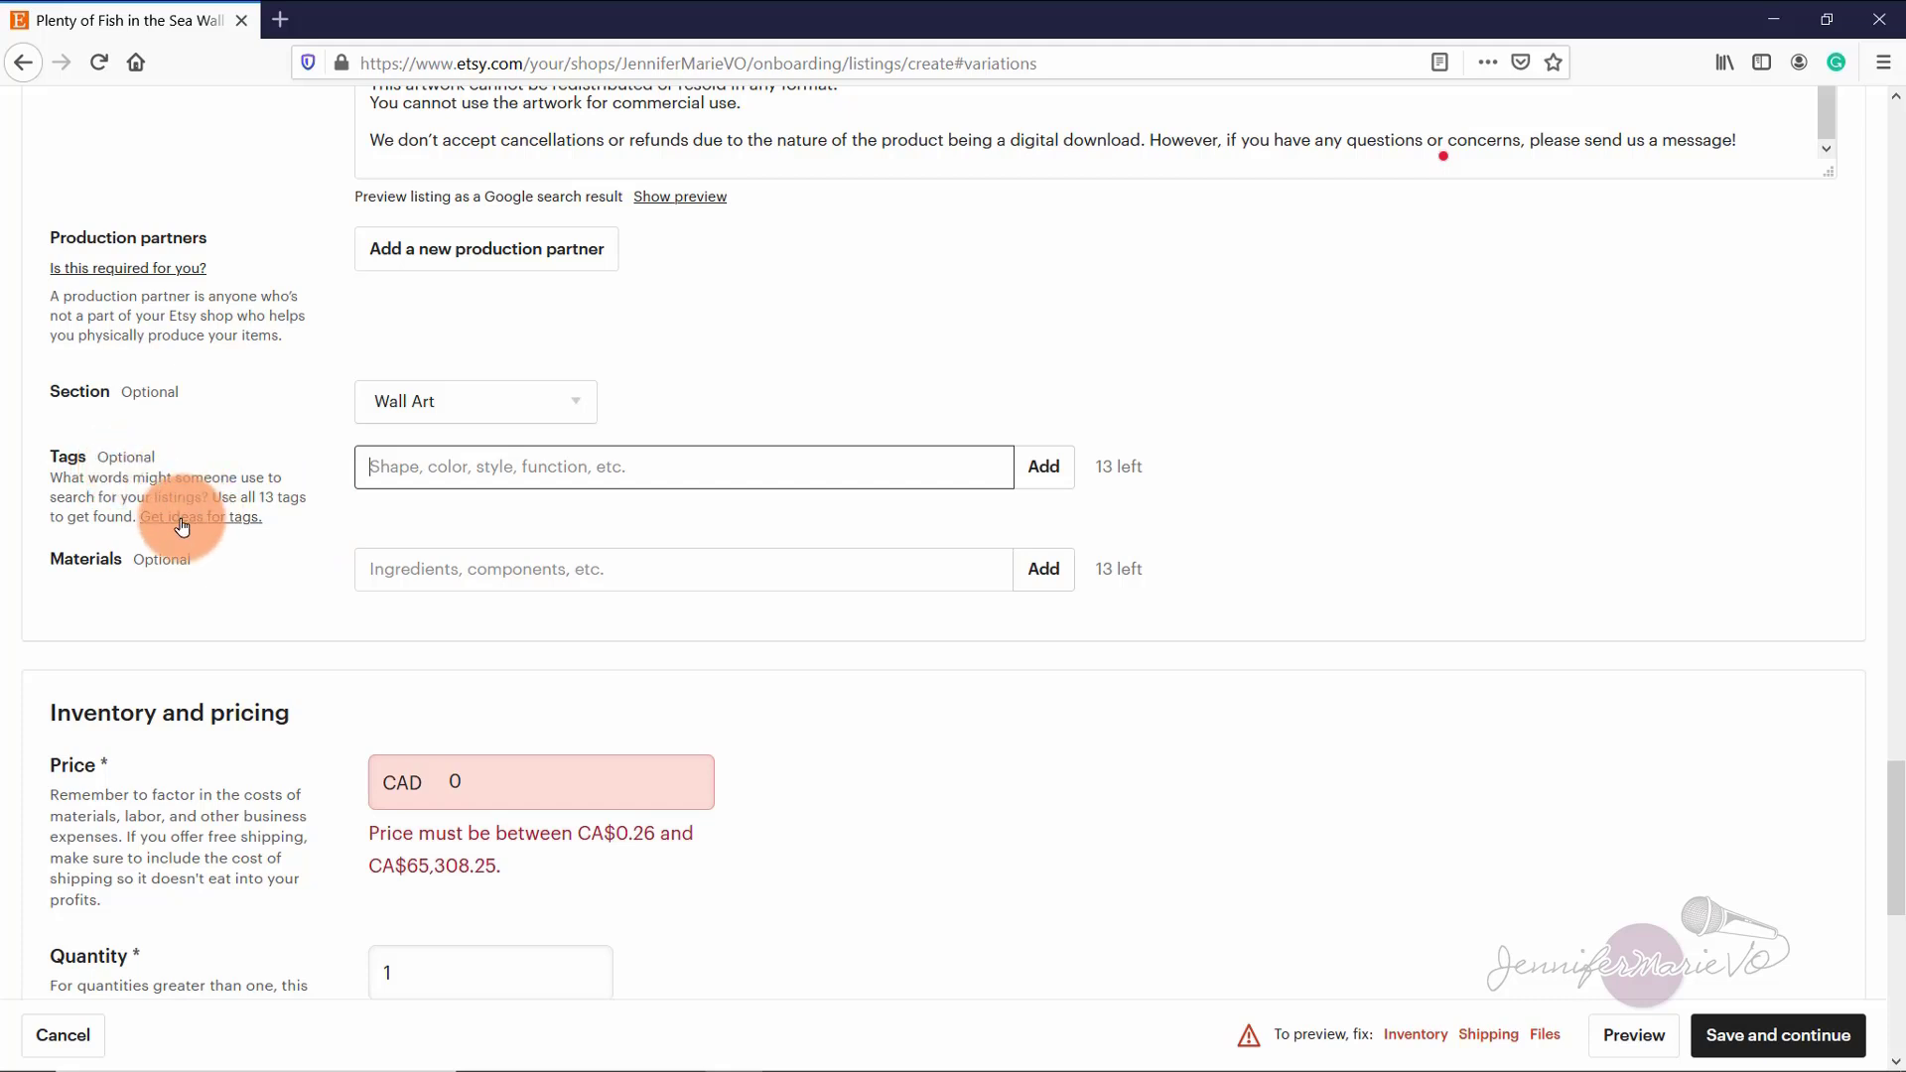
Step: Review tag ideas, then add tags like wall art and printable art until all 13 are used
{"action": "left_click", "coordinate": [231, 517]}
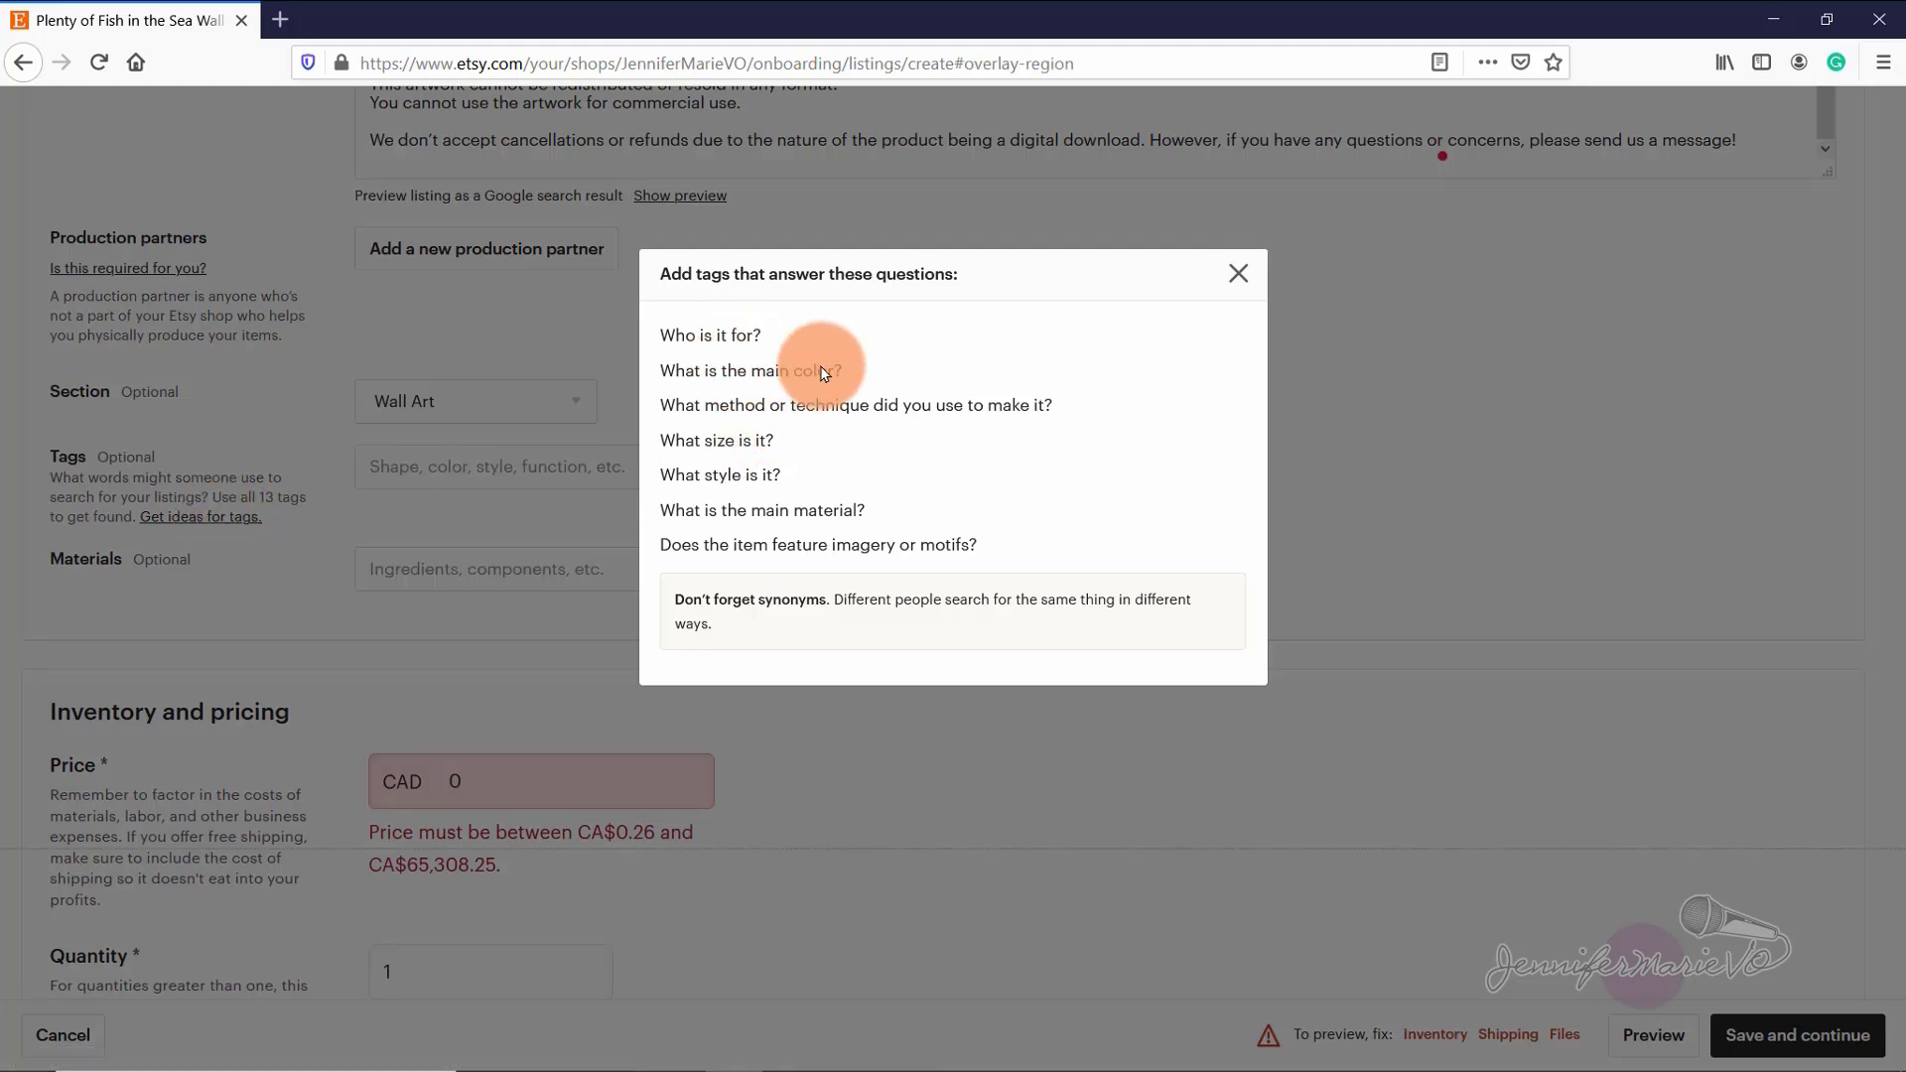
{"action": "left_click", "coordinate": [1237, 287]}
{"action": "left_click", "coordinate": [627, 477]}
{"action": "type", "text": "wal"}
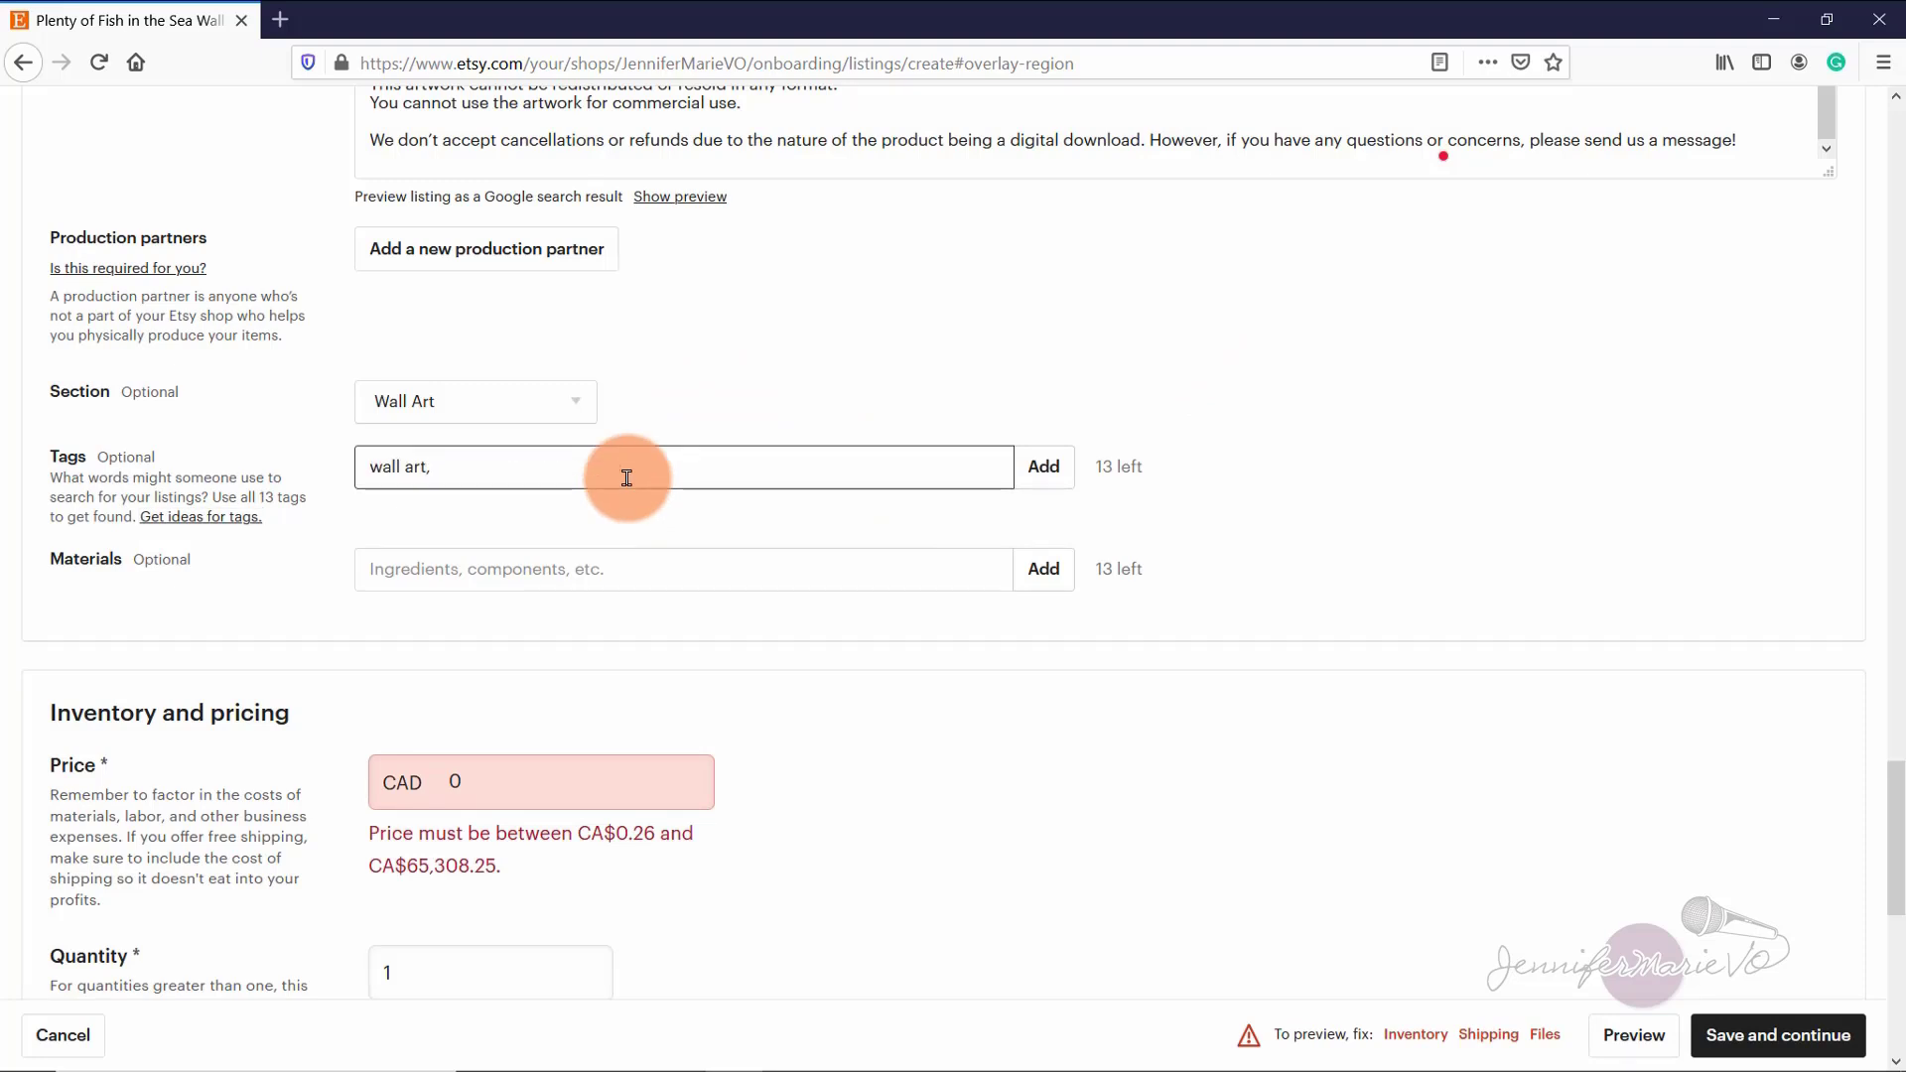
{"action": "type", "text": "l art,"}
{"action": "key", "text": "Return"}
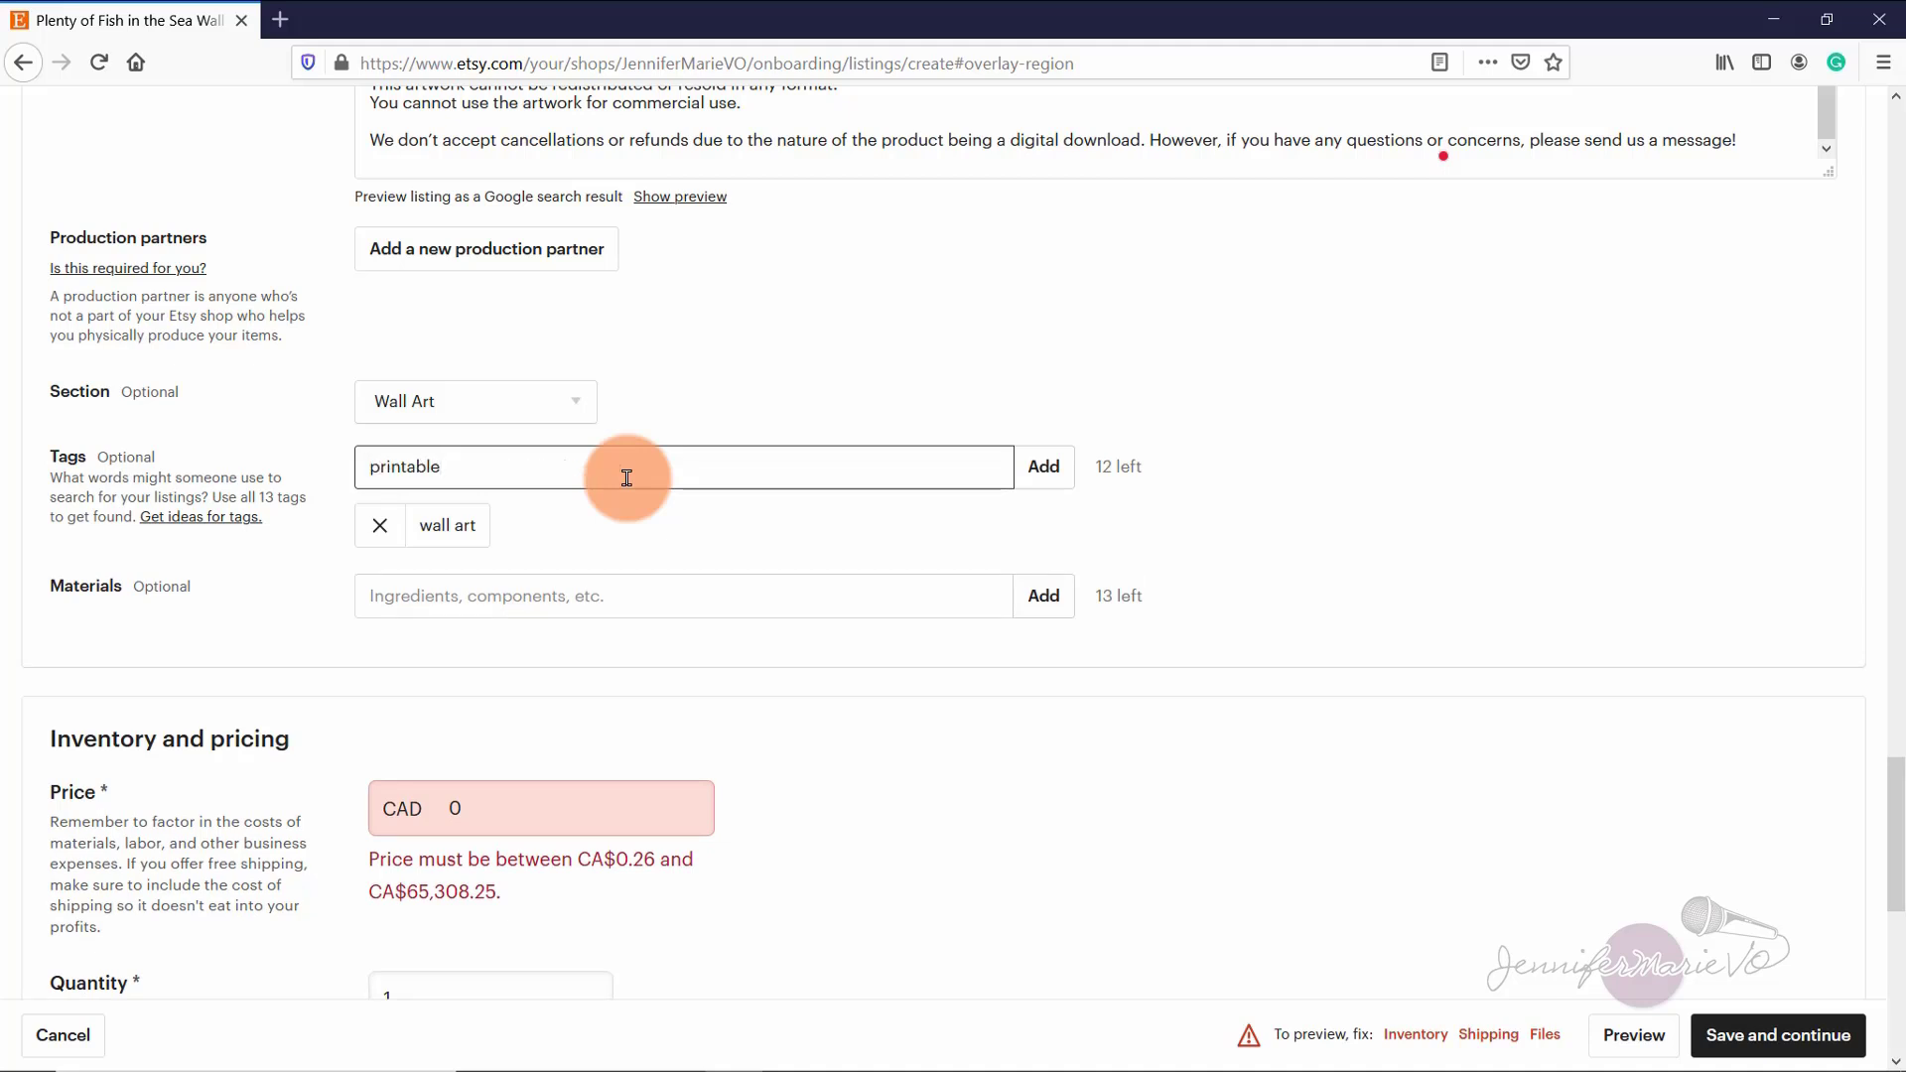
{"action": "key", "text": "Return"}
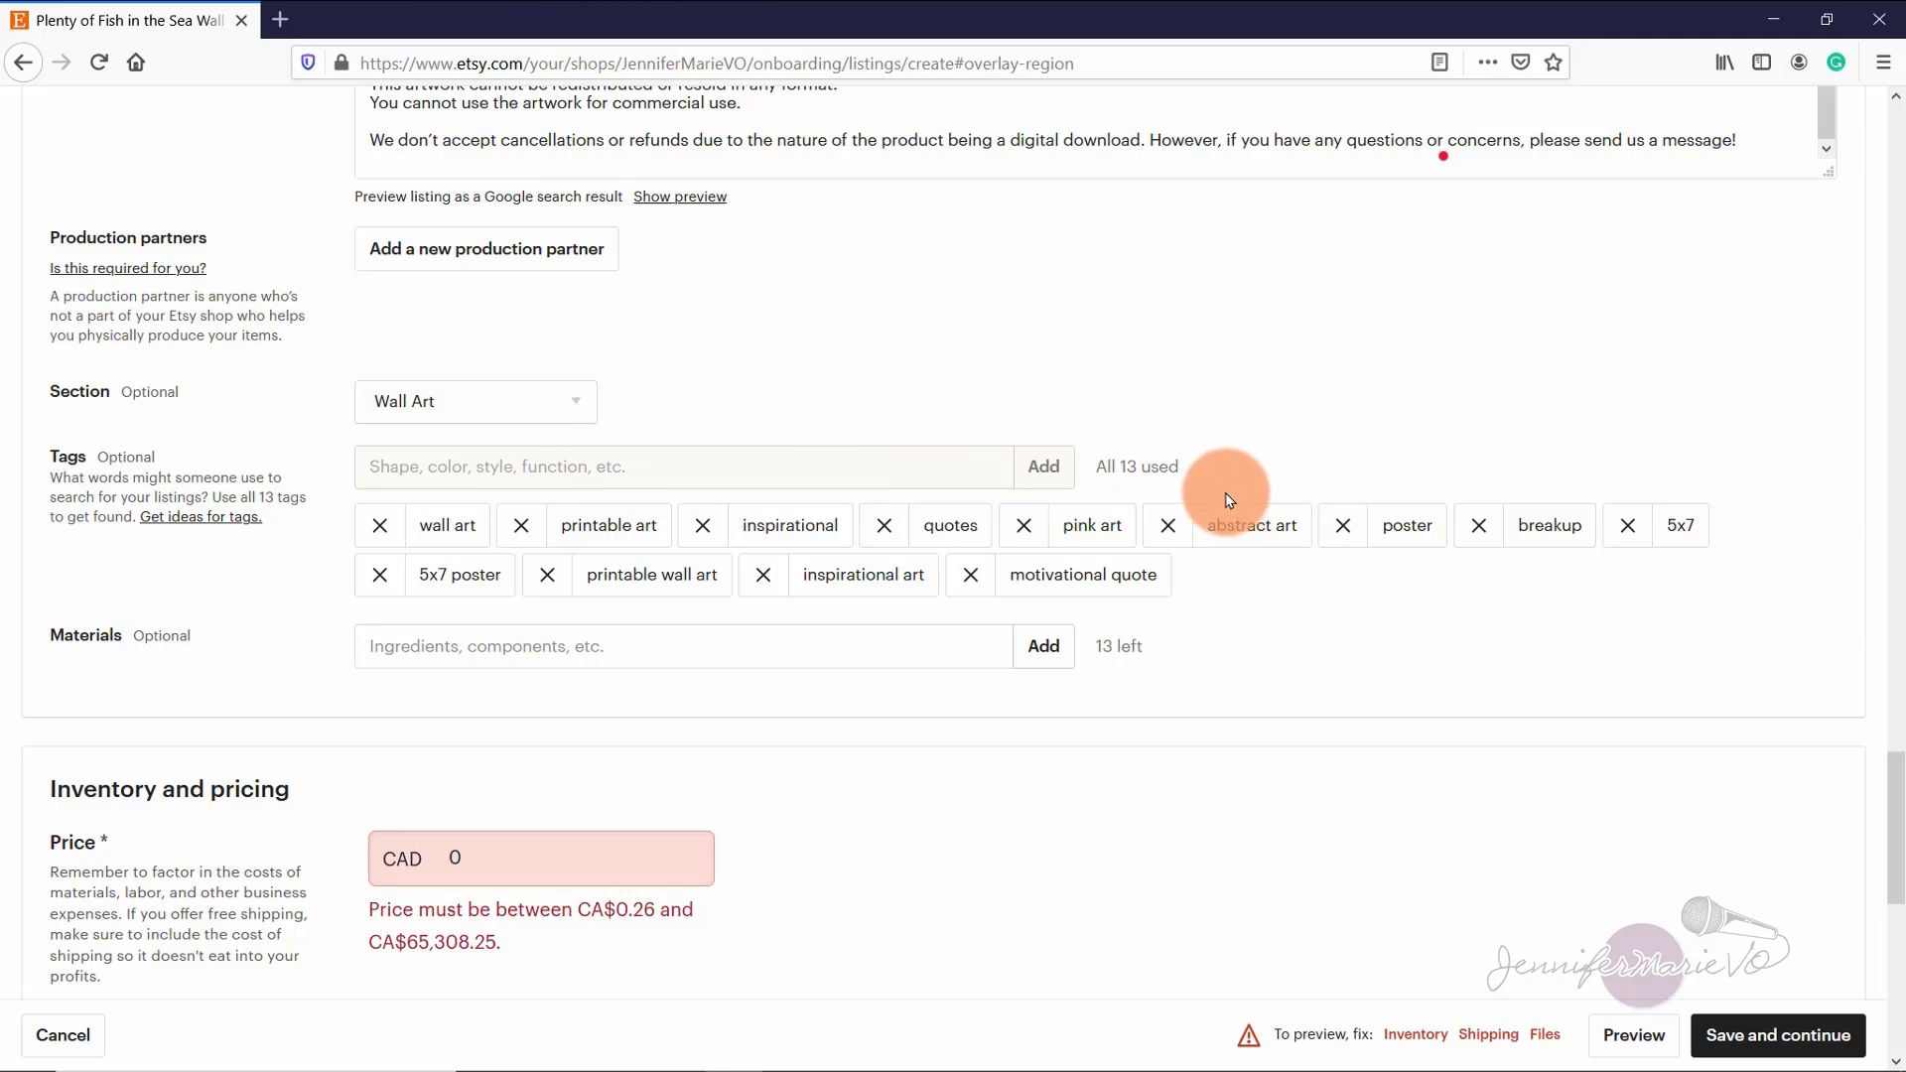
{"action": "left_click", "coordinate": [481, 645]}
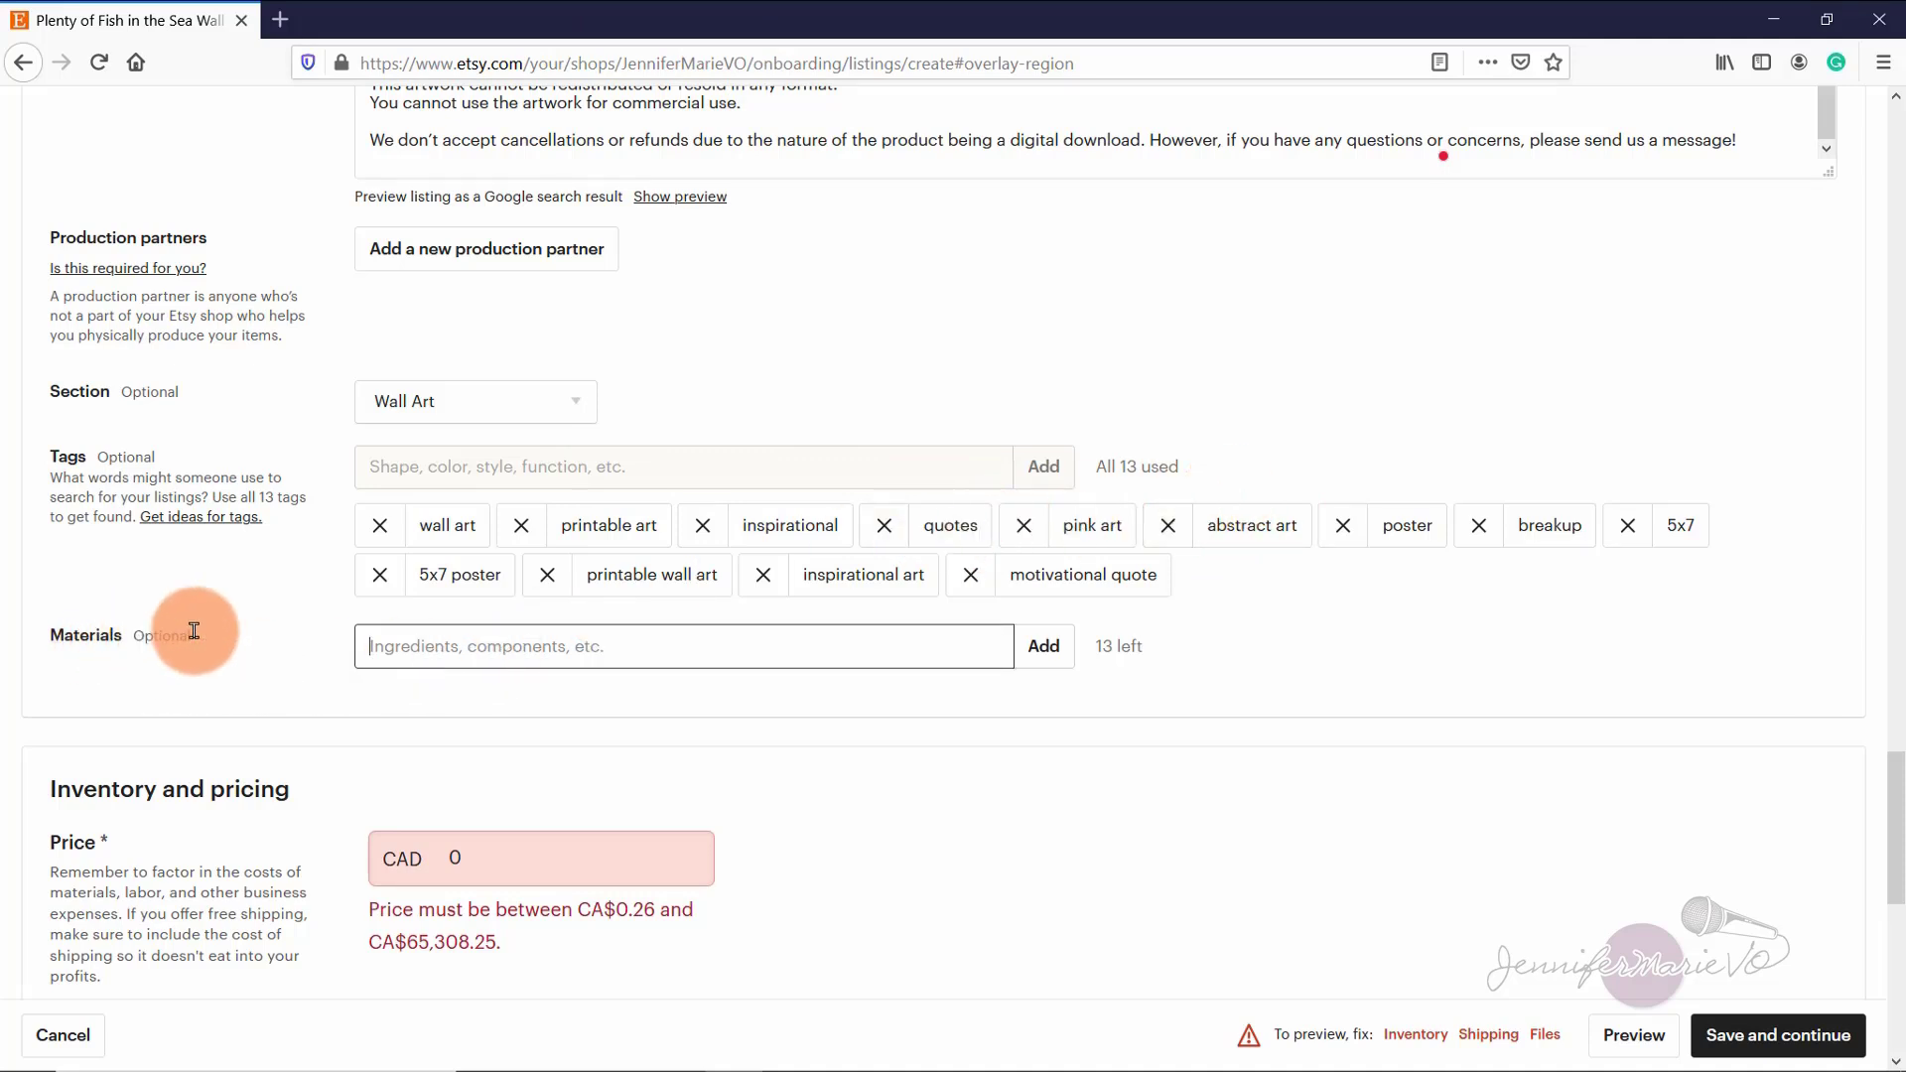
{"action": "scroll", "coordinate": [600, 632], "scroll_direction": "down", "scroll_amount": 2}
Step: Replace the 0 price with 1.50 and keep Quantity at 1
{"action": "left_click", "coordinate": [600, 632]}
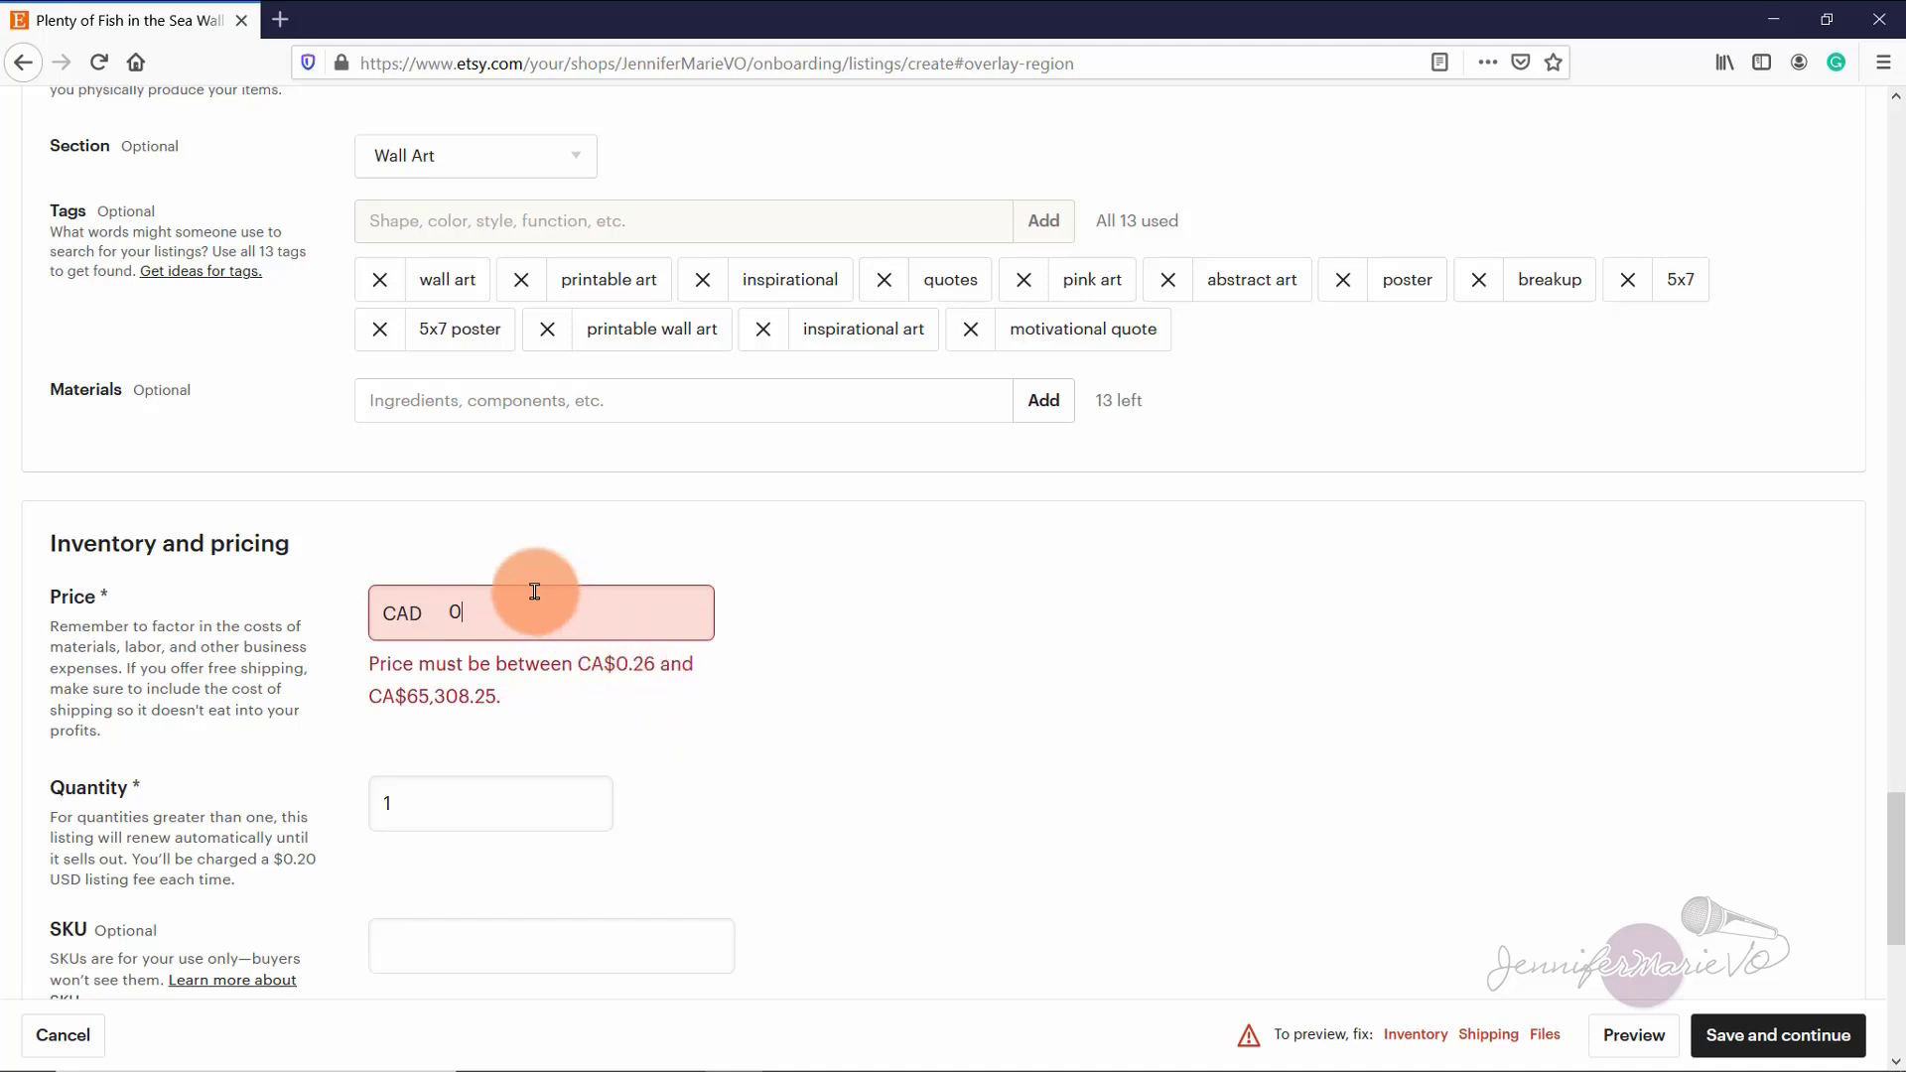
{"action": "double_click", "coordinate": [519, 616]}
{"action": "type", "text": "1"}
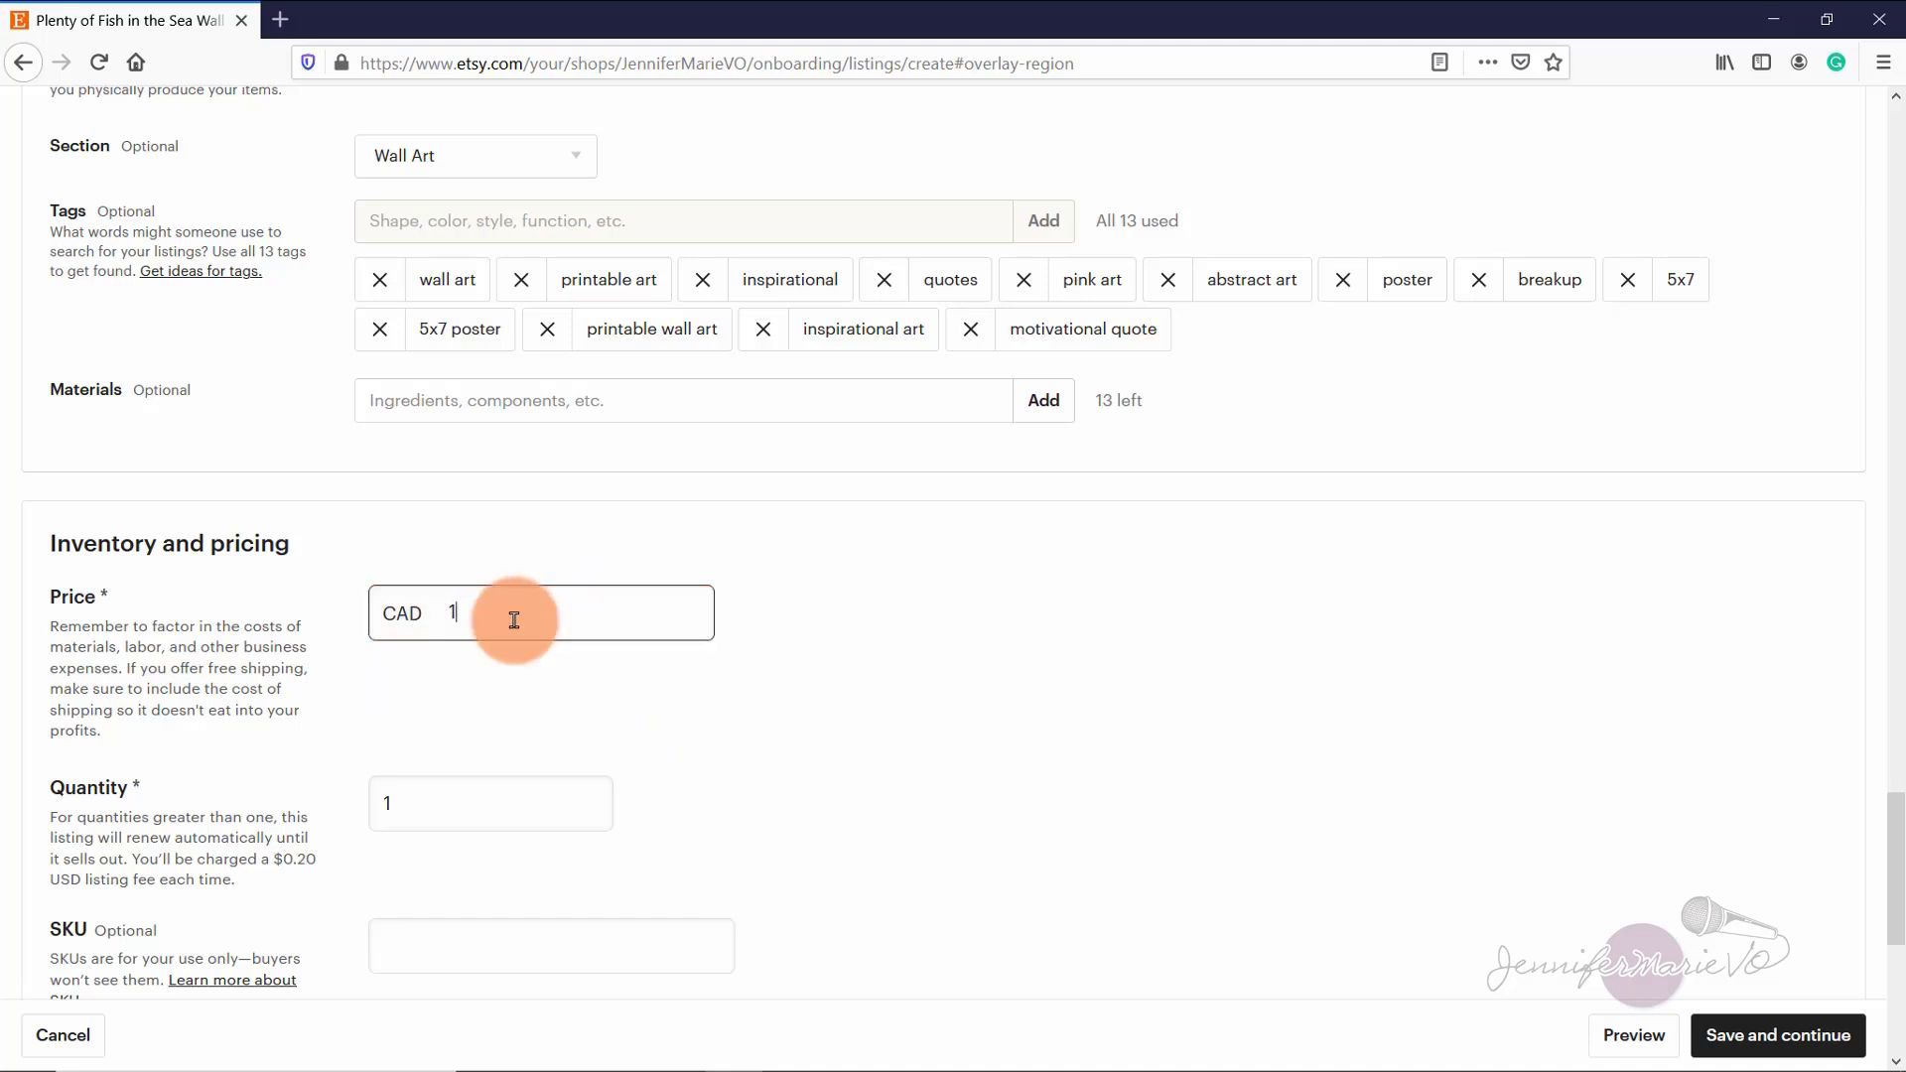
{"action": "type", "text": ".50"}
{"action": "left_click", "coordinate": [532, 804]}
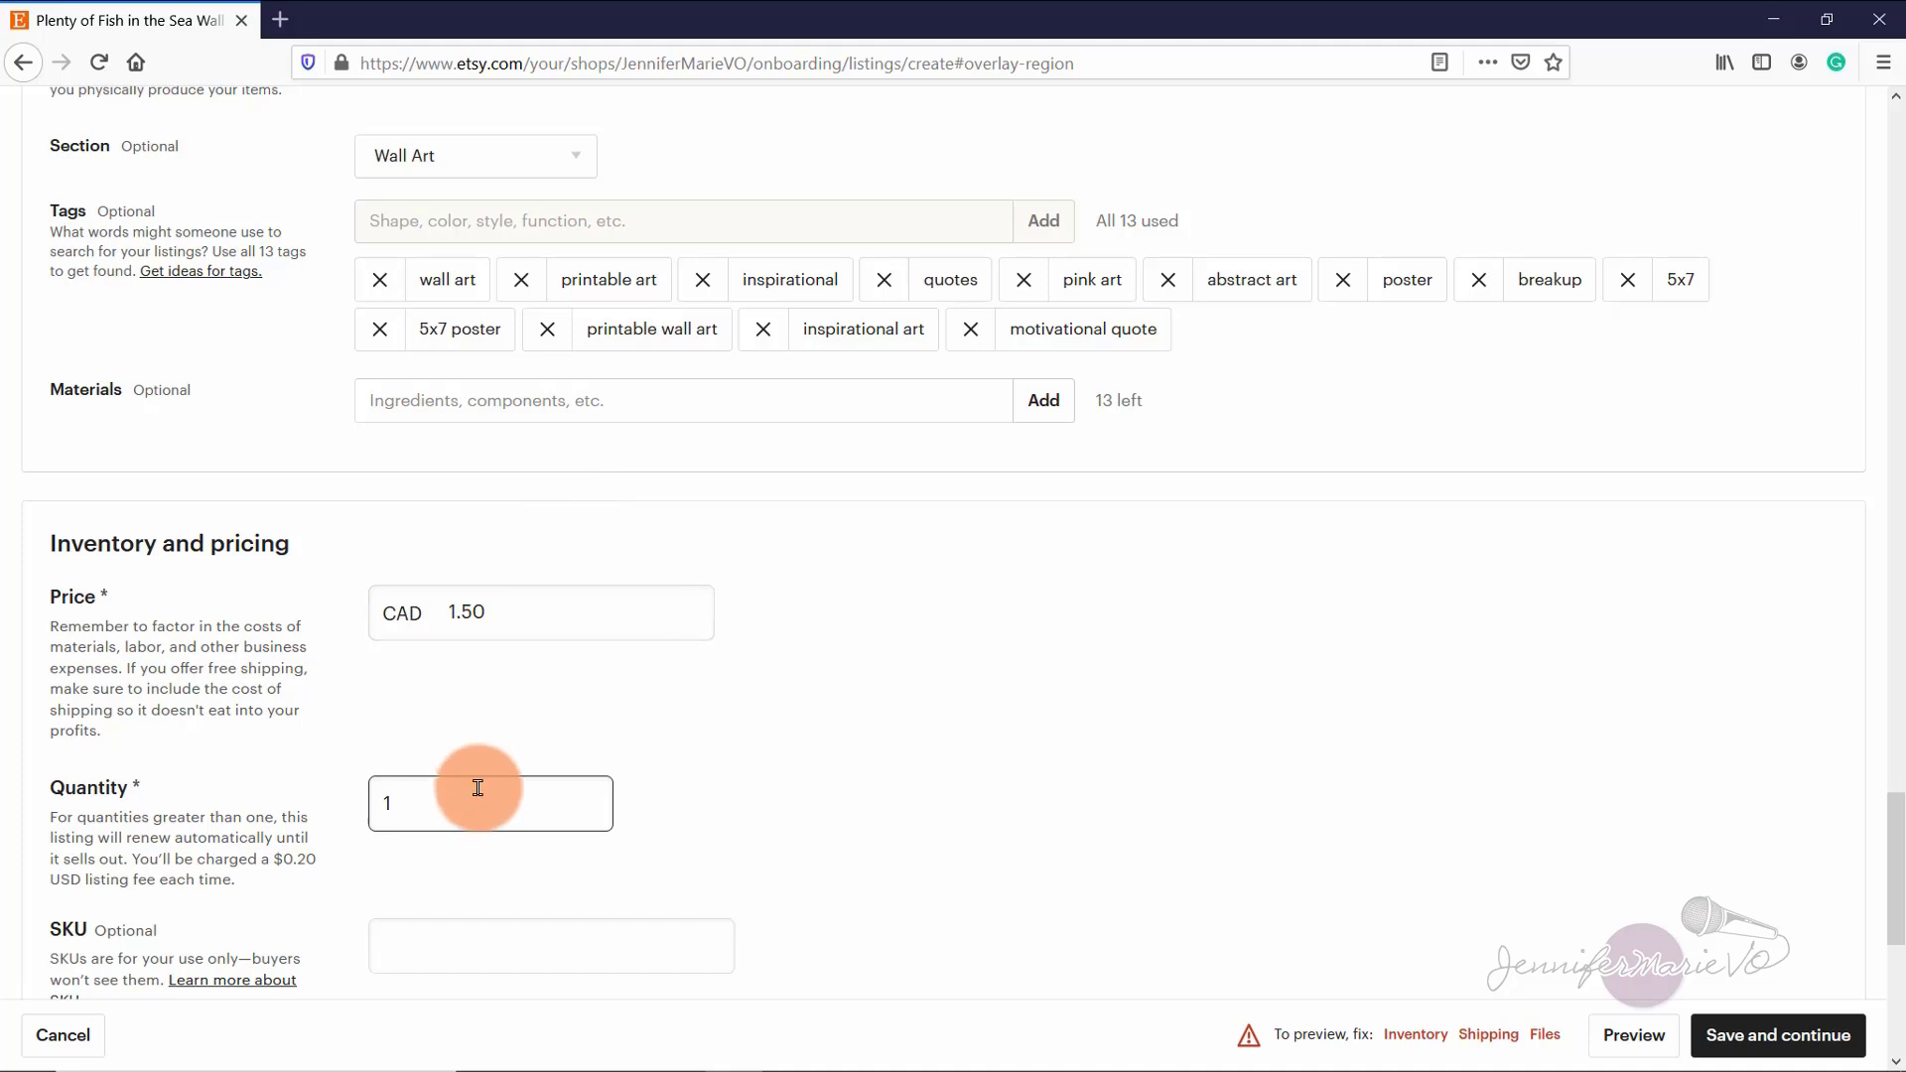
{"action": "scroll", "coordinate": [150, 717], "scroll_direction": "down", "scroll_amount": 2}
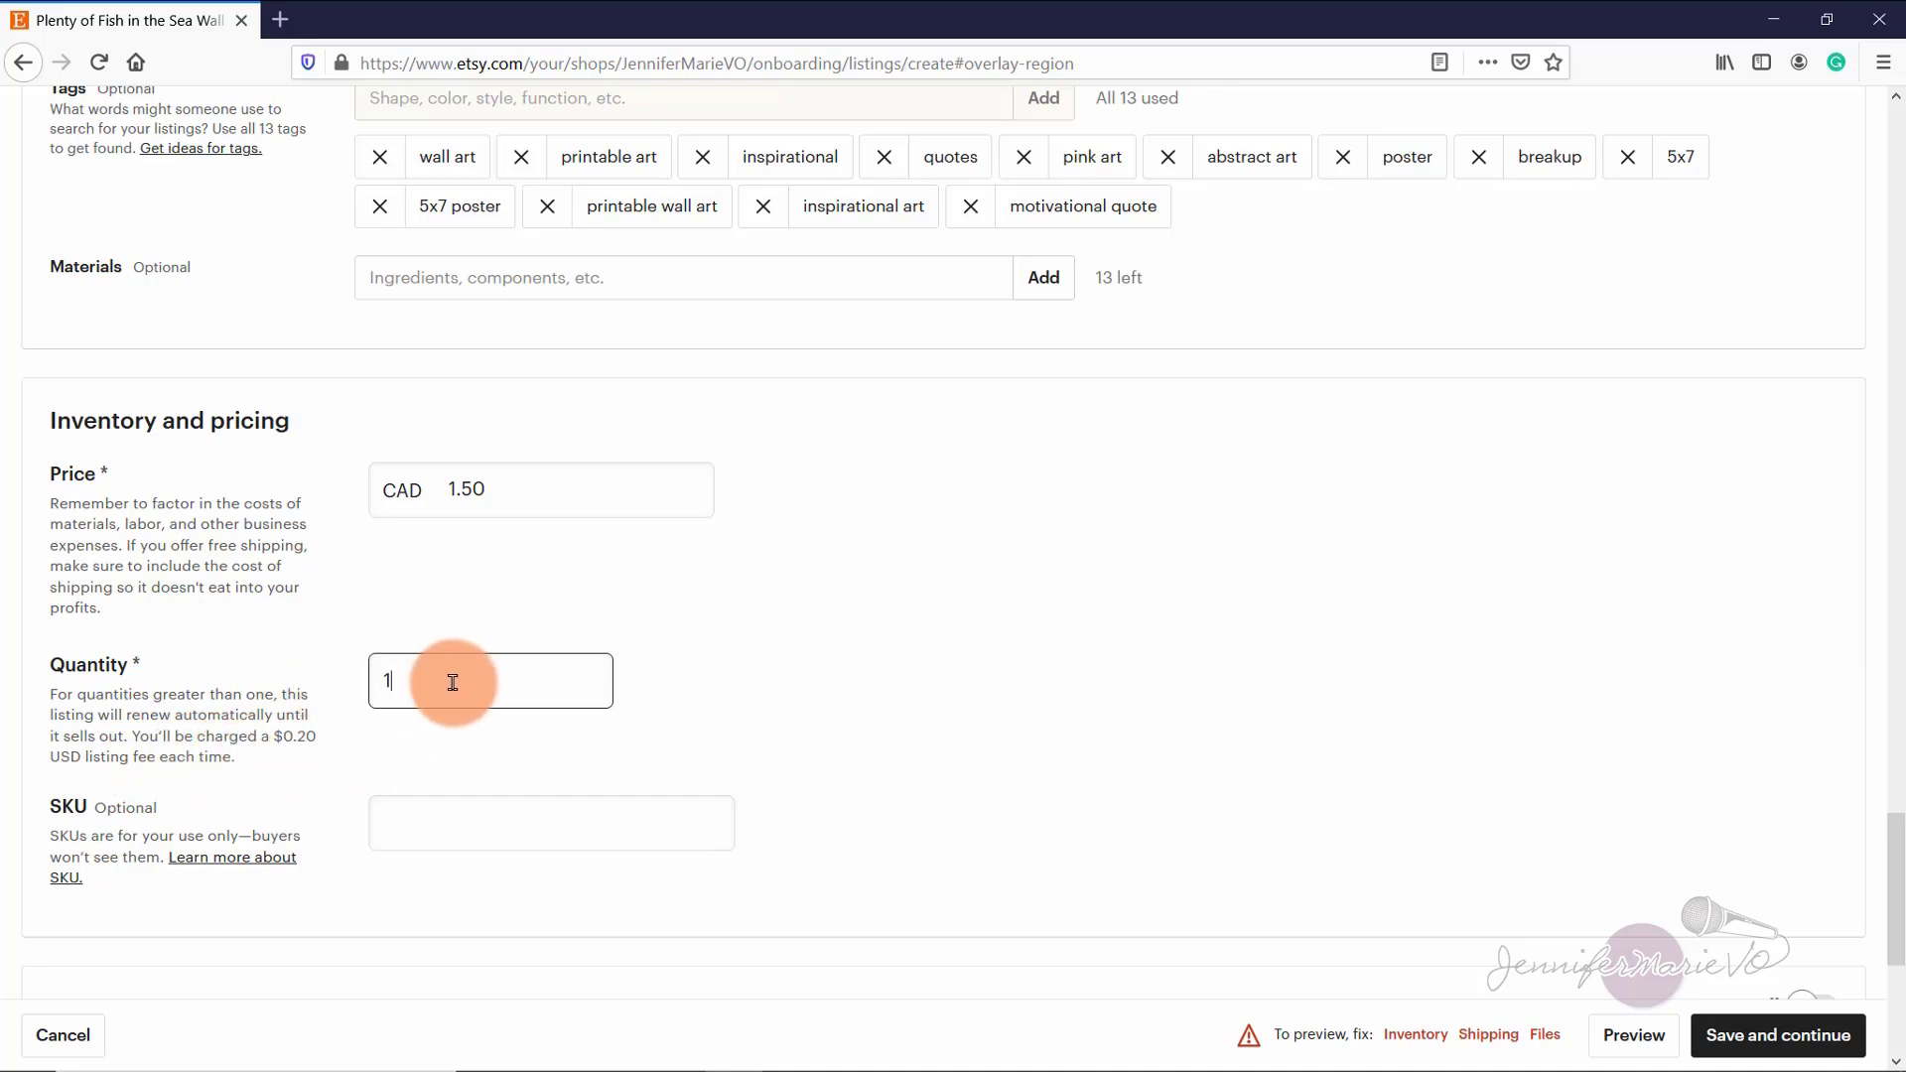
{"action": "type", "text": "00"}
{"action": "key", "text": "BackSpace"}
{"action": "key", "text": "BackSpace"}
{"action": "scroll", "coordinate": [1821, 639], "scroll_direction": "down", "scroll_amount": 5}
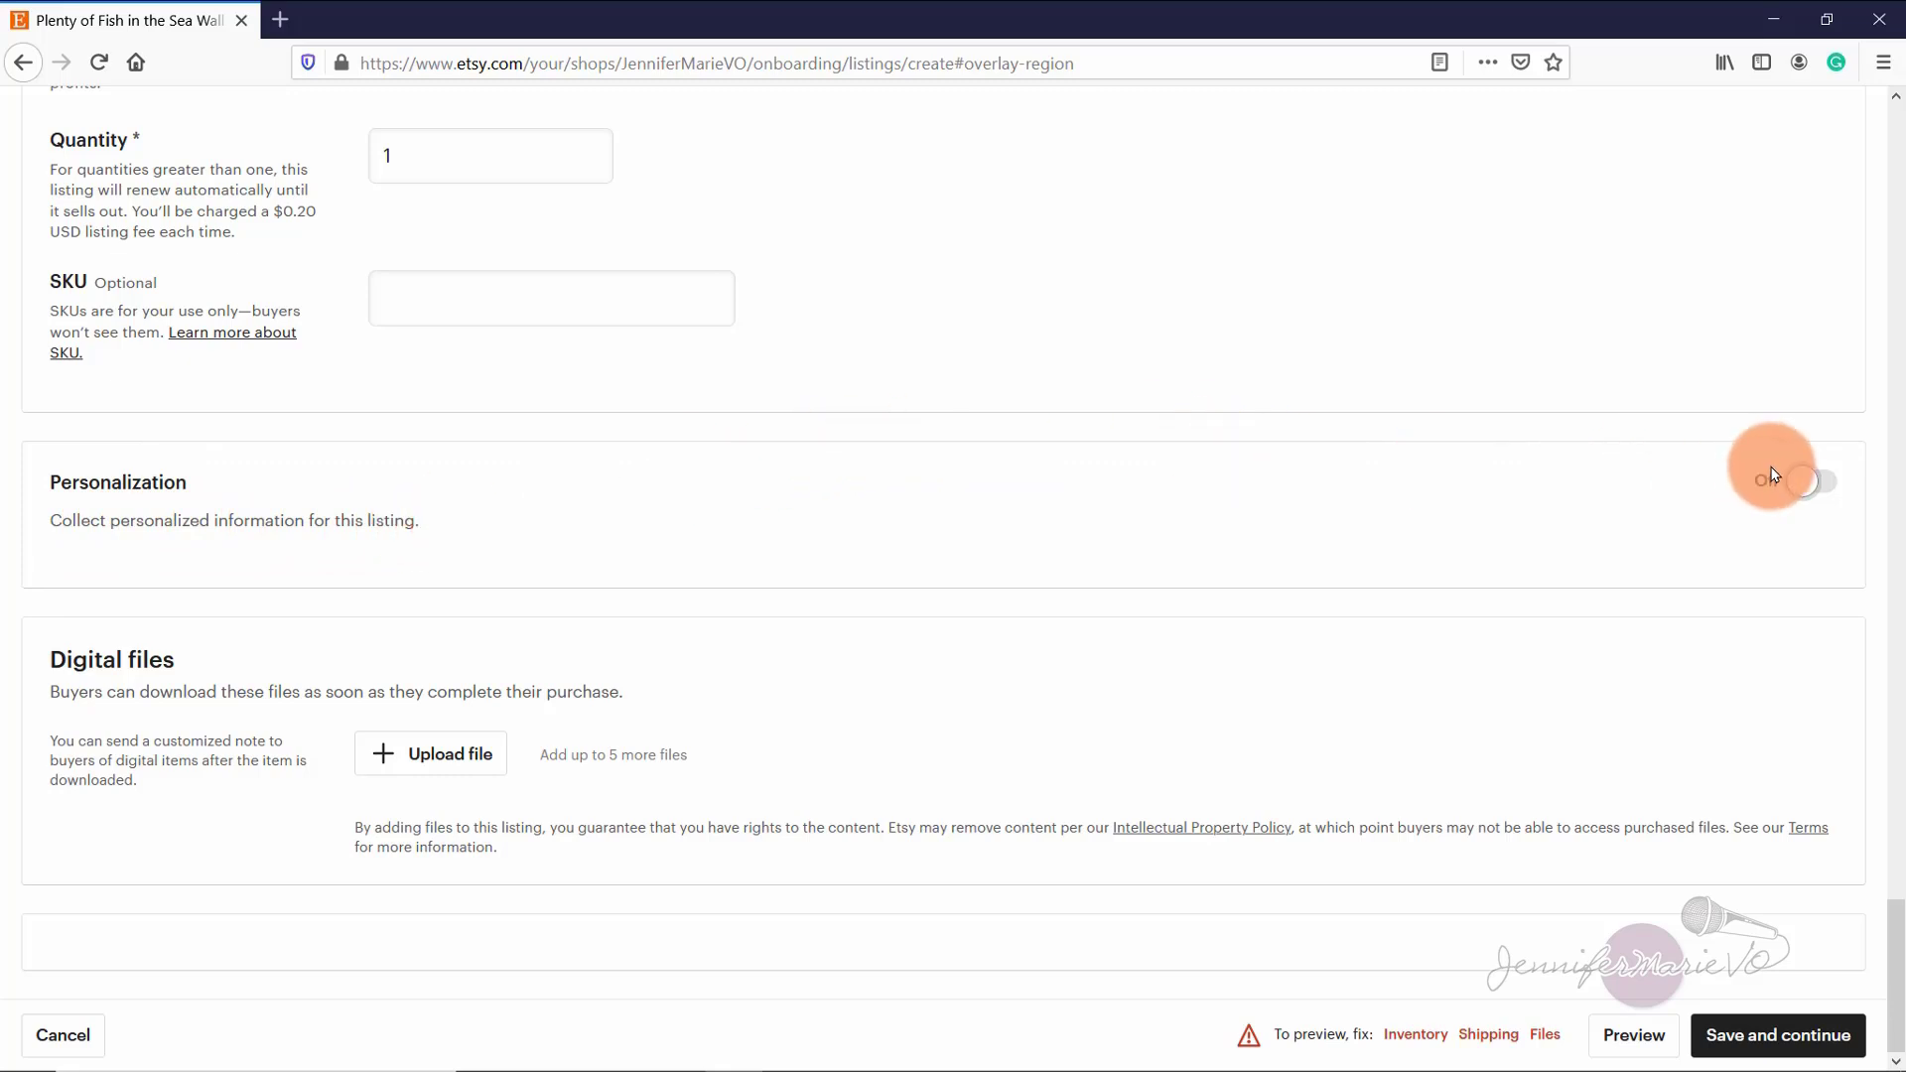
{"action": "left_click", "coordinate": [1822, 488]}
{"action": "scroll", "coordinate": [1813, 497], "scroll_direction": "down", "scroll_amount": 1}
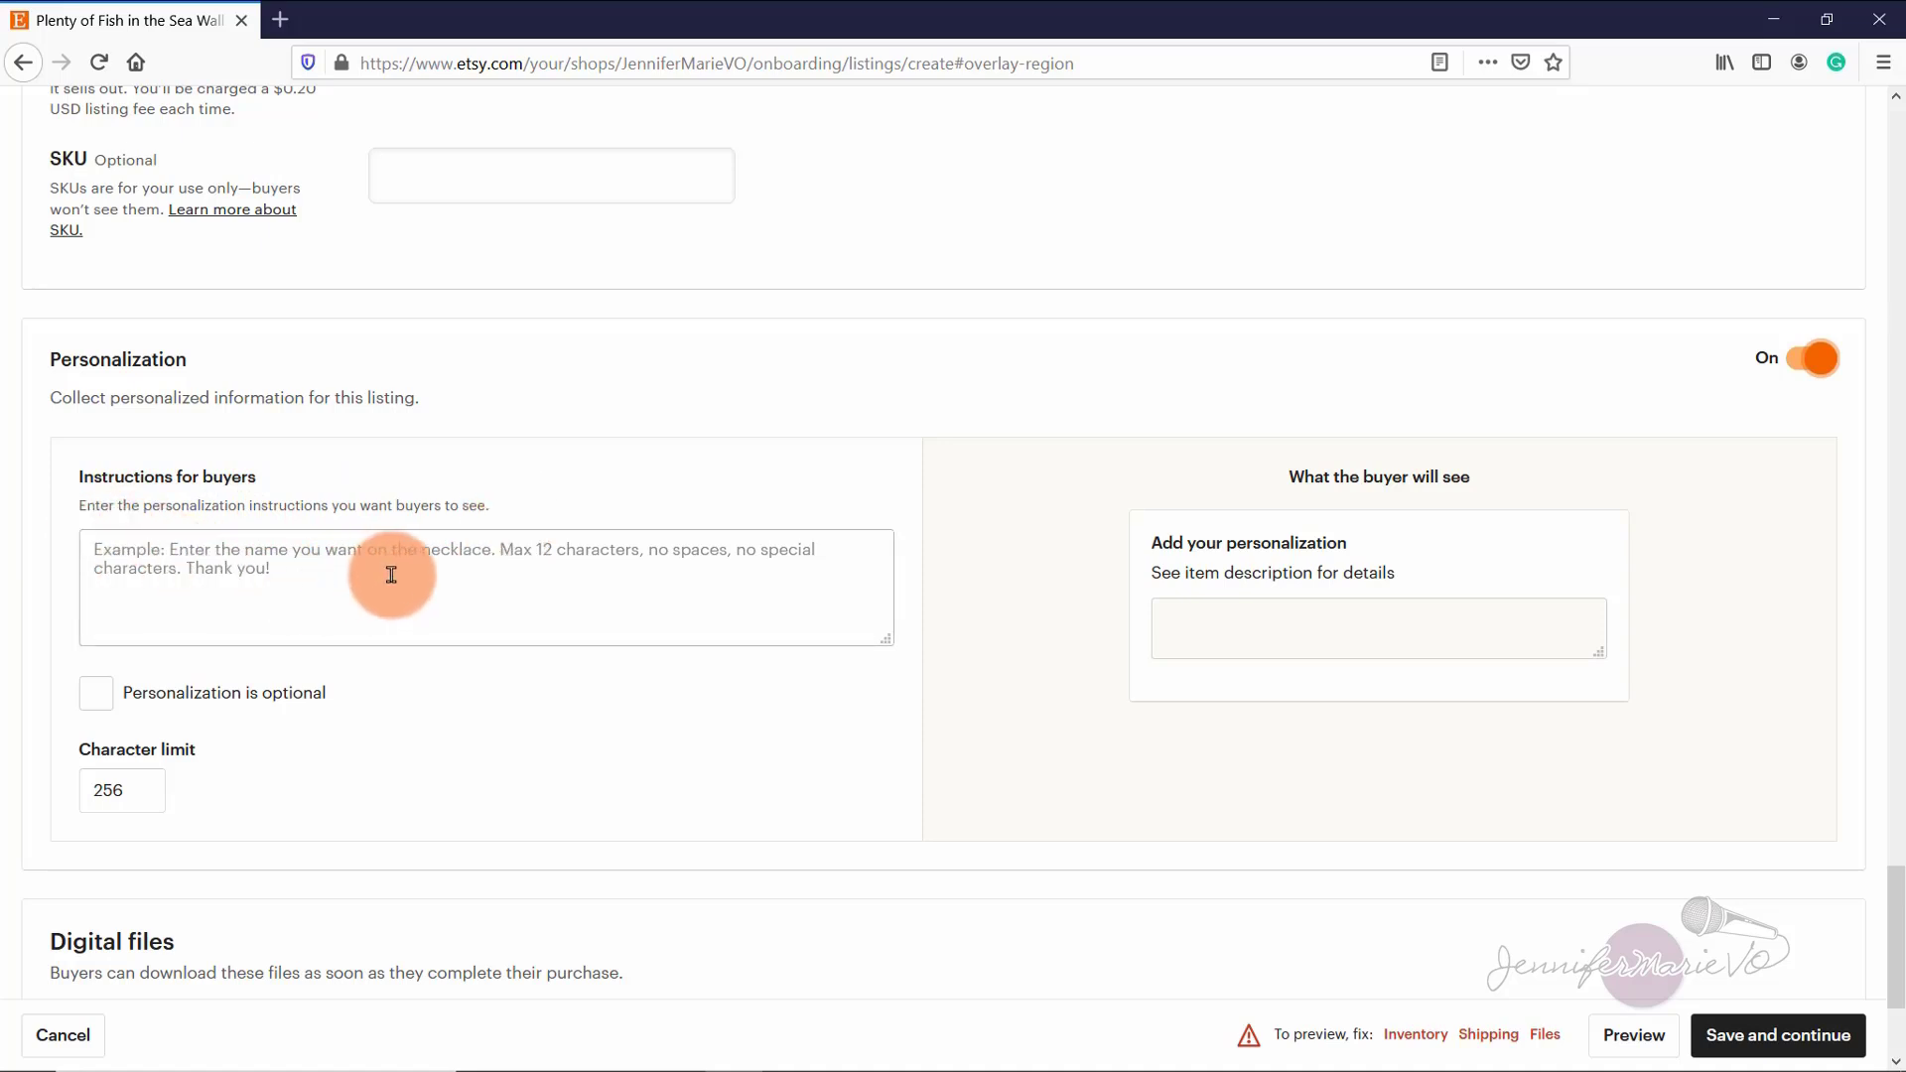
{"action": "left_click", "coordinate": [682, 572]}
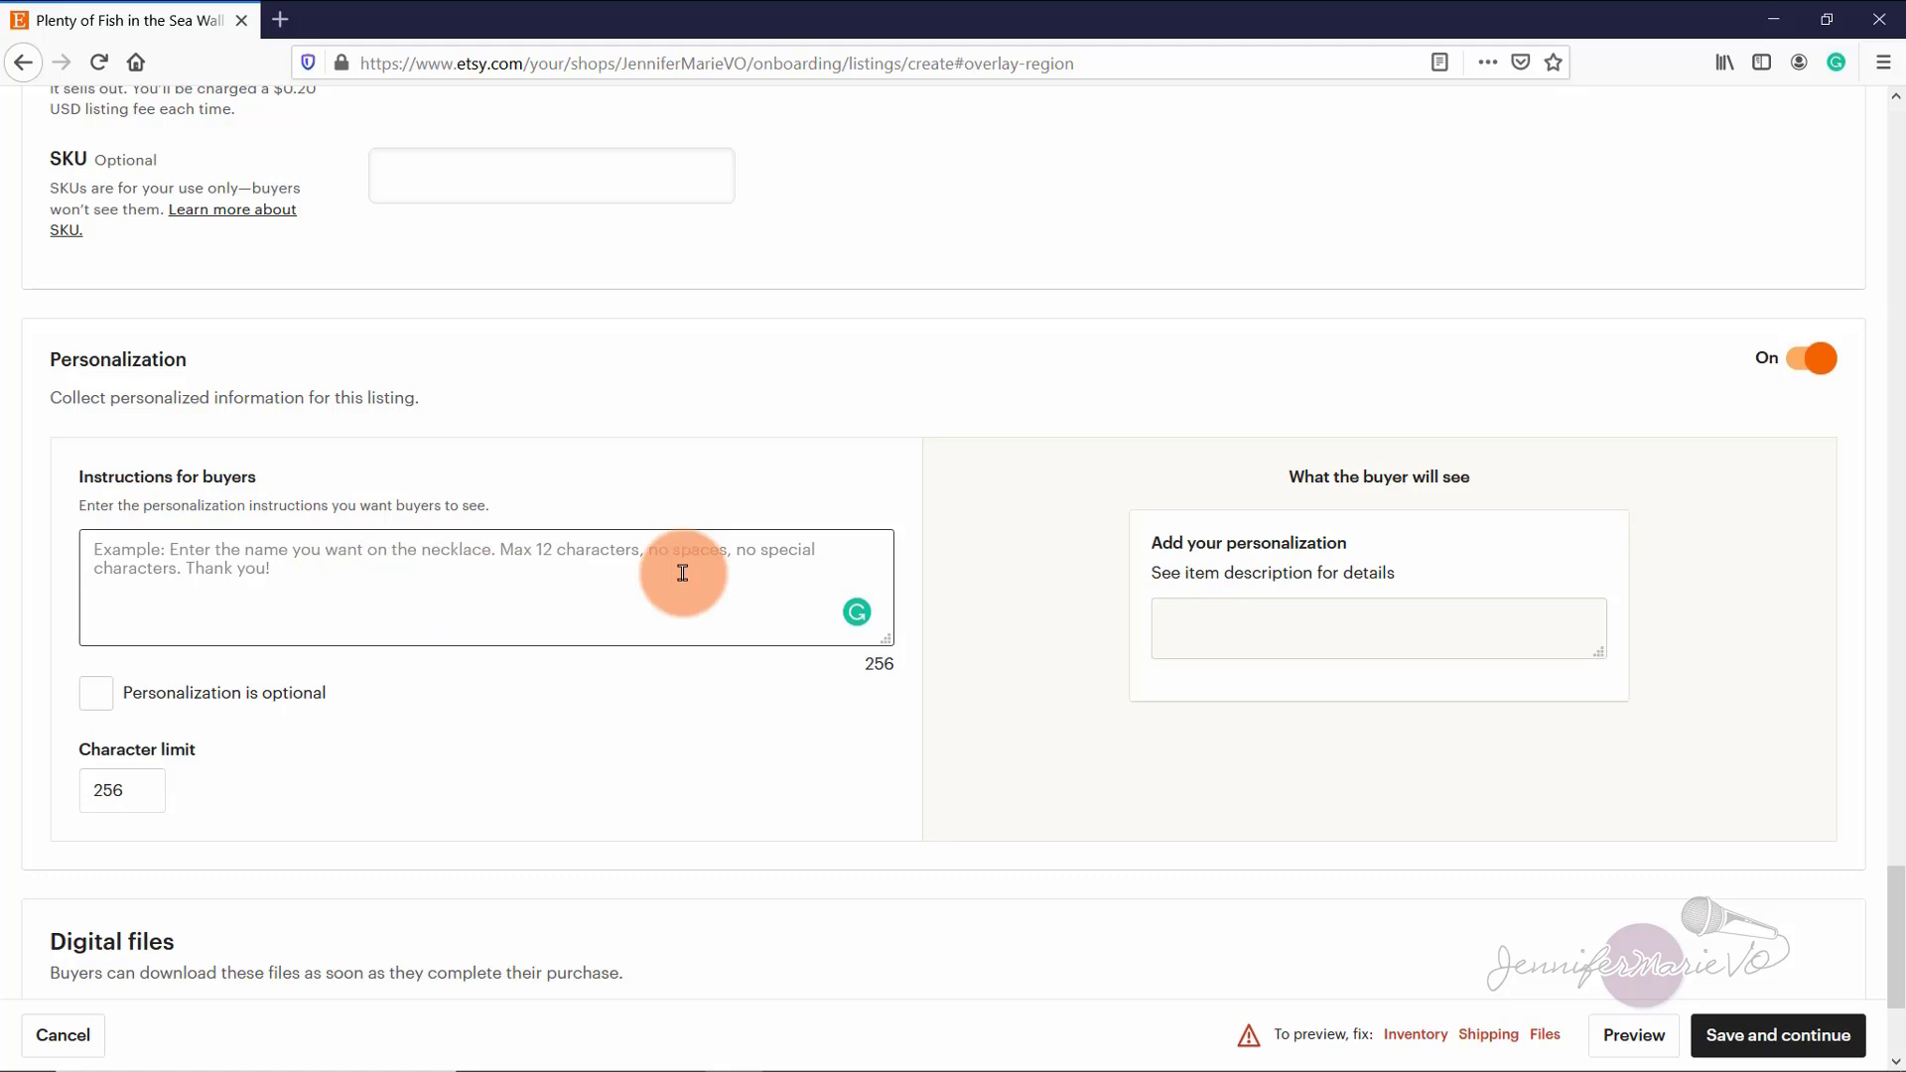
{"action": "type", "text": "W"}
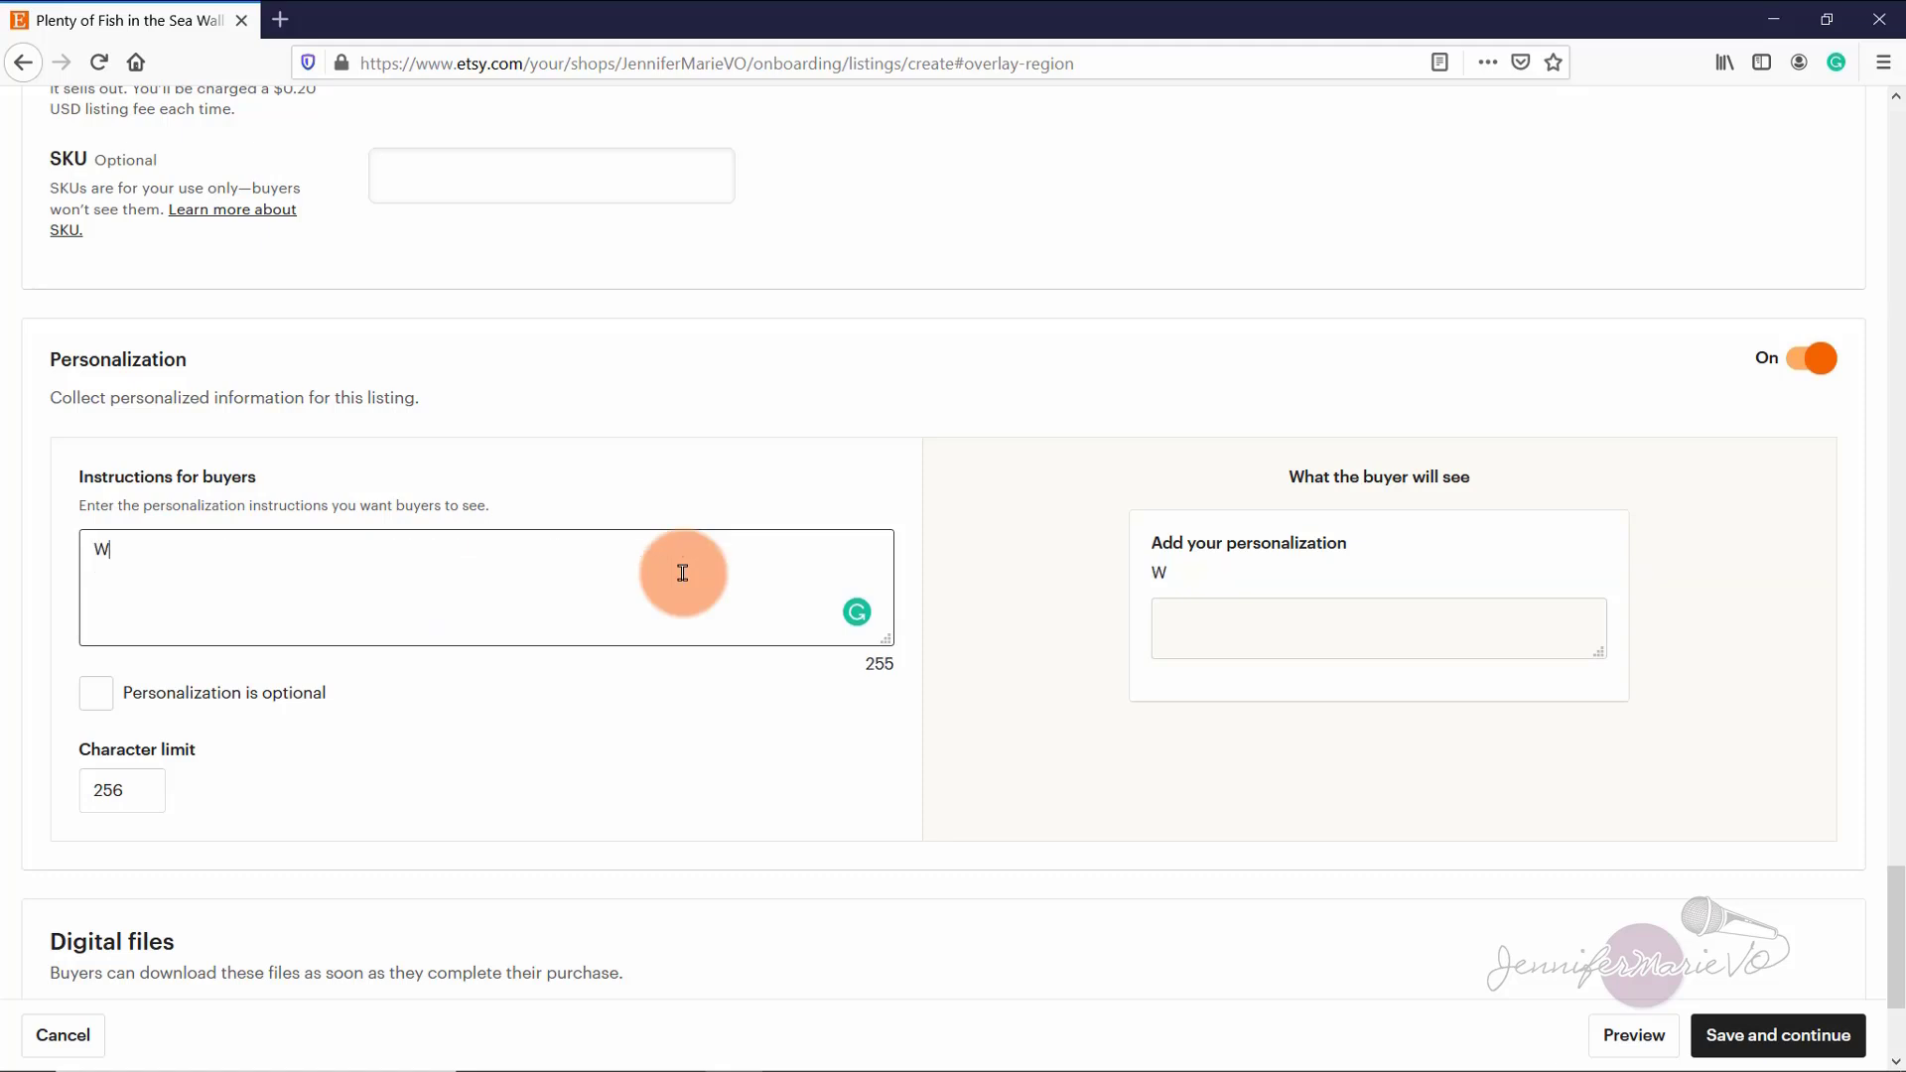
{"action": "type", "text": "hat letter should be included on the wall art?"}
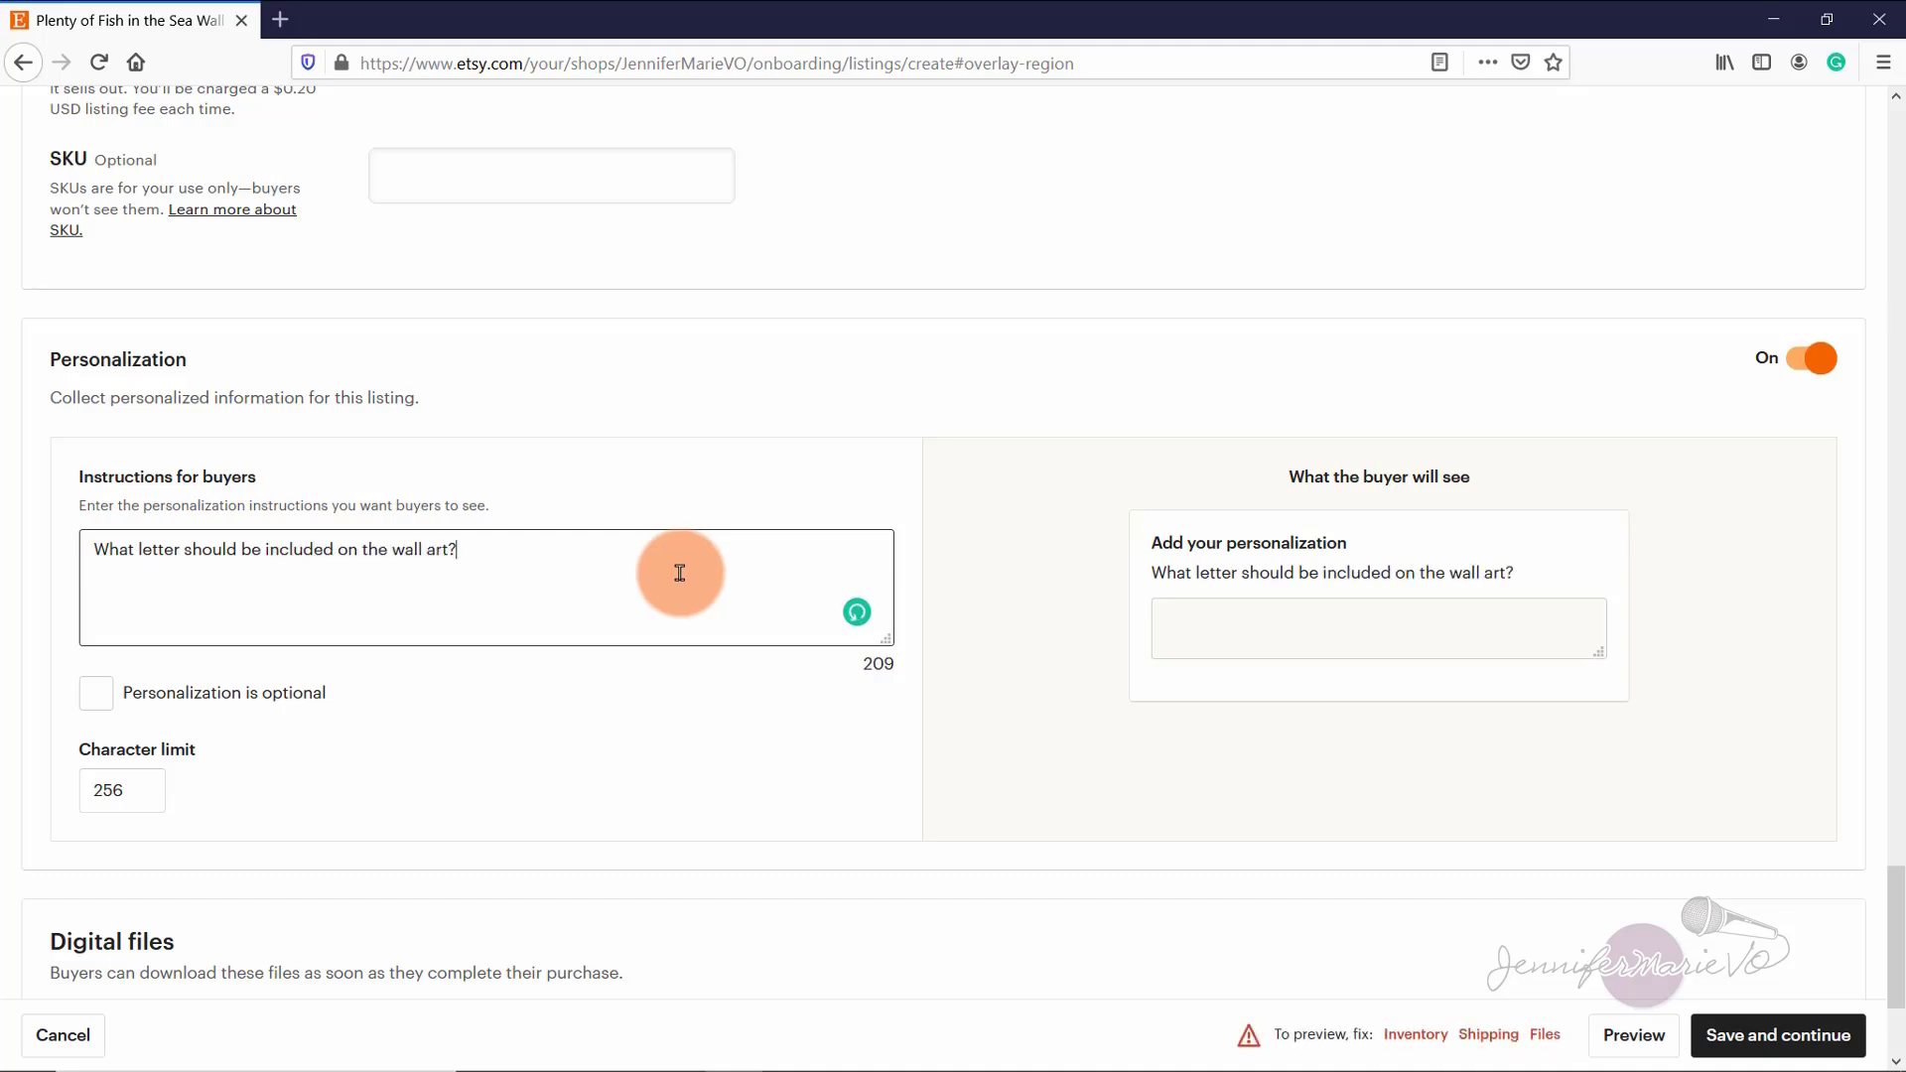
{"action": "left_click", "coordinate": [1211, 631]}
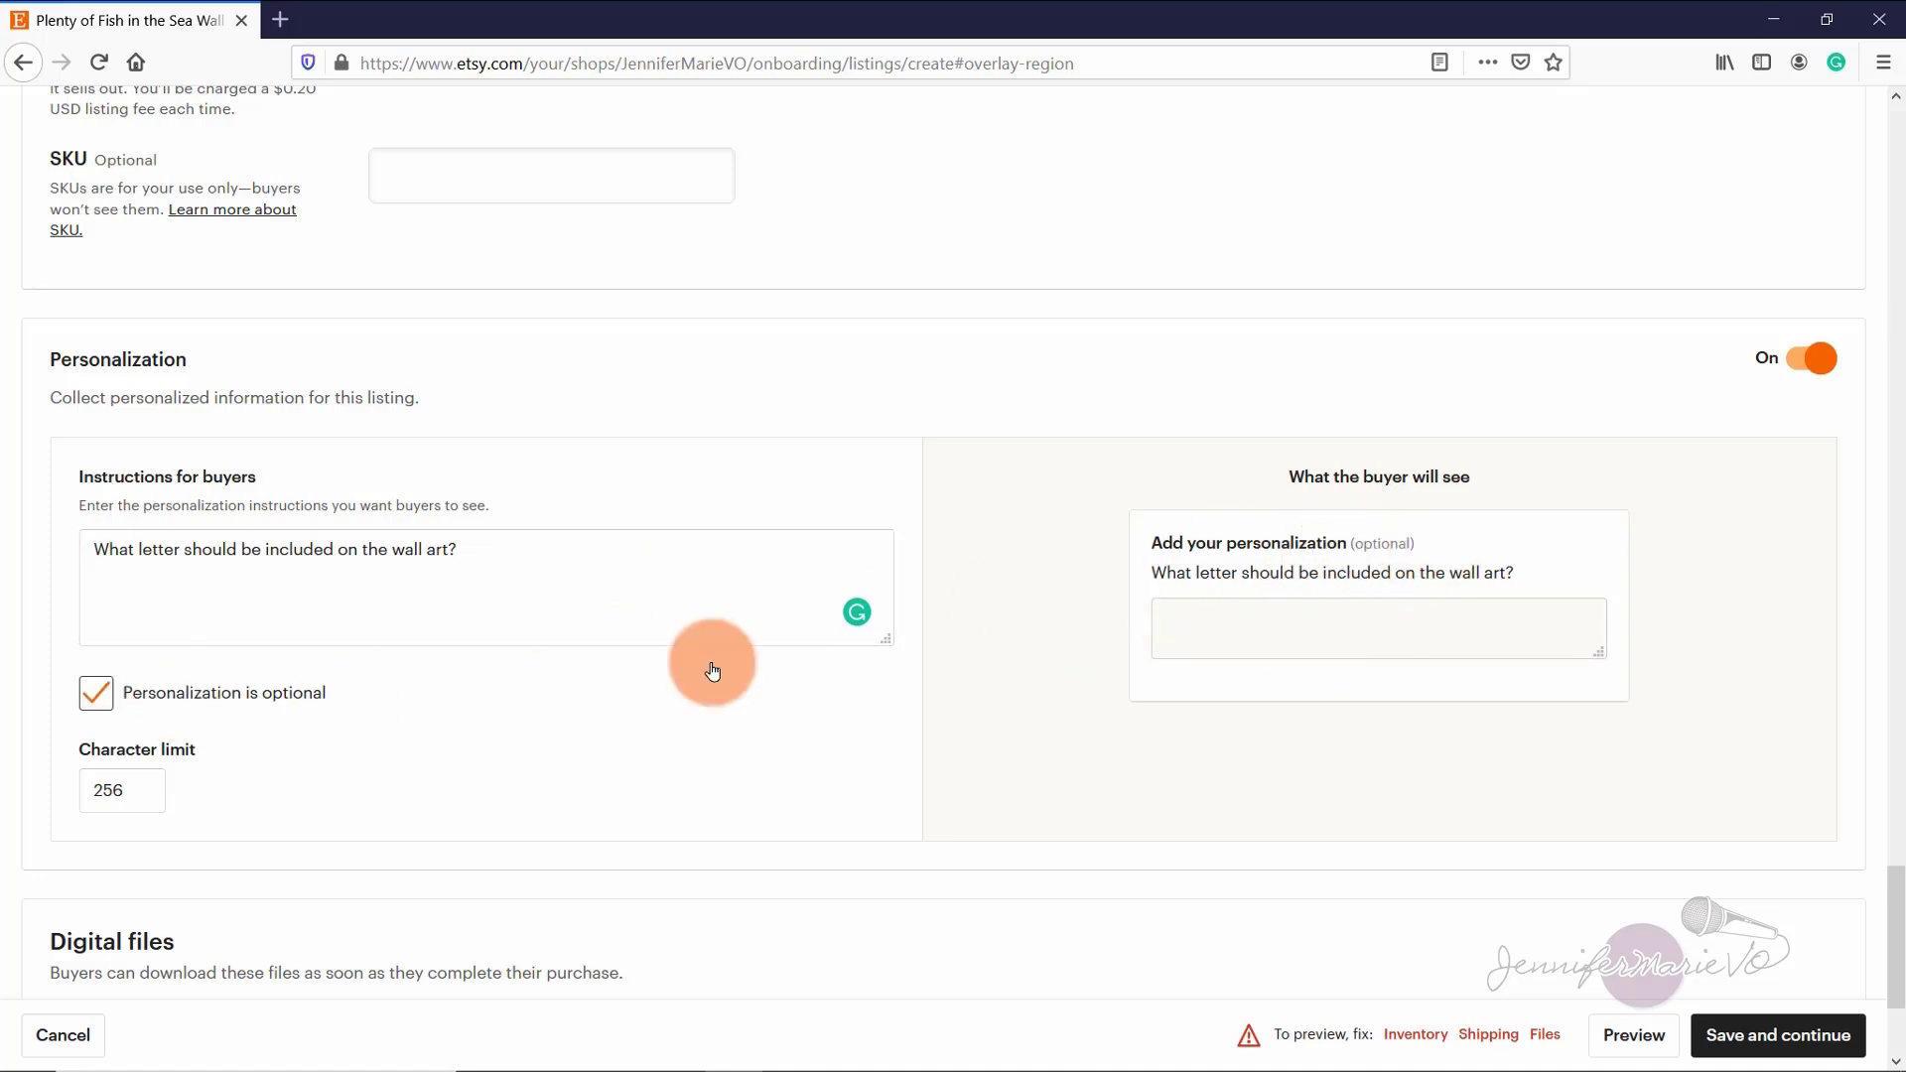
{"action": "left_click", "coordinate": [257, 695]}
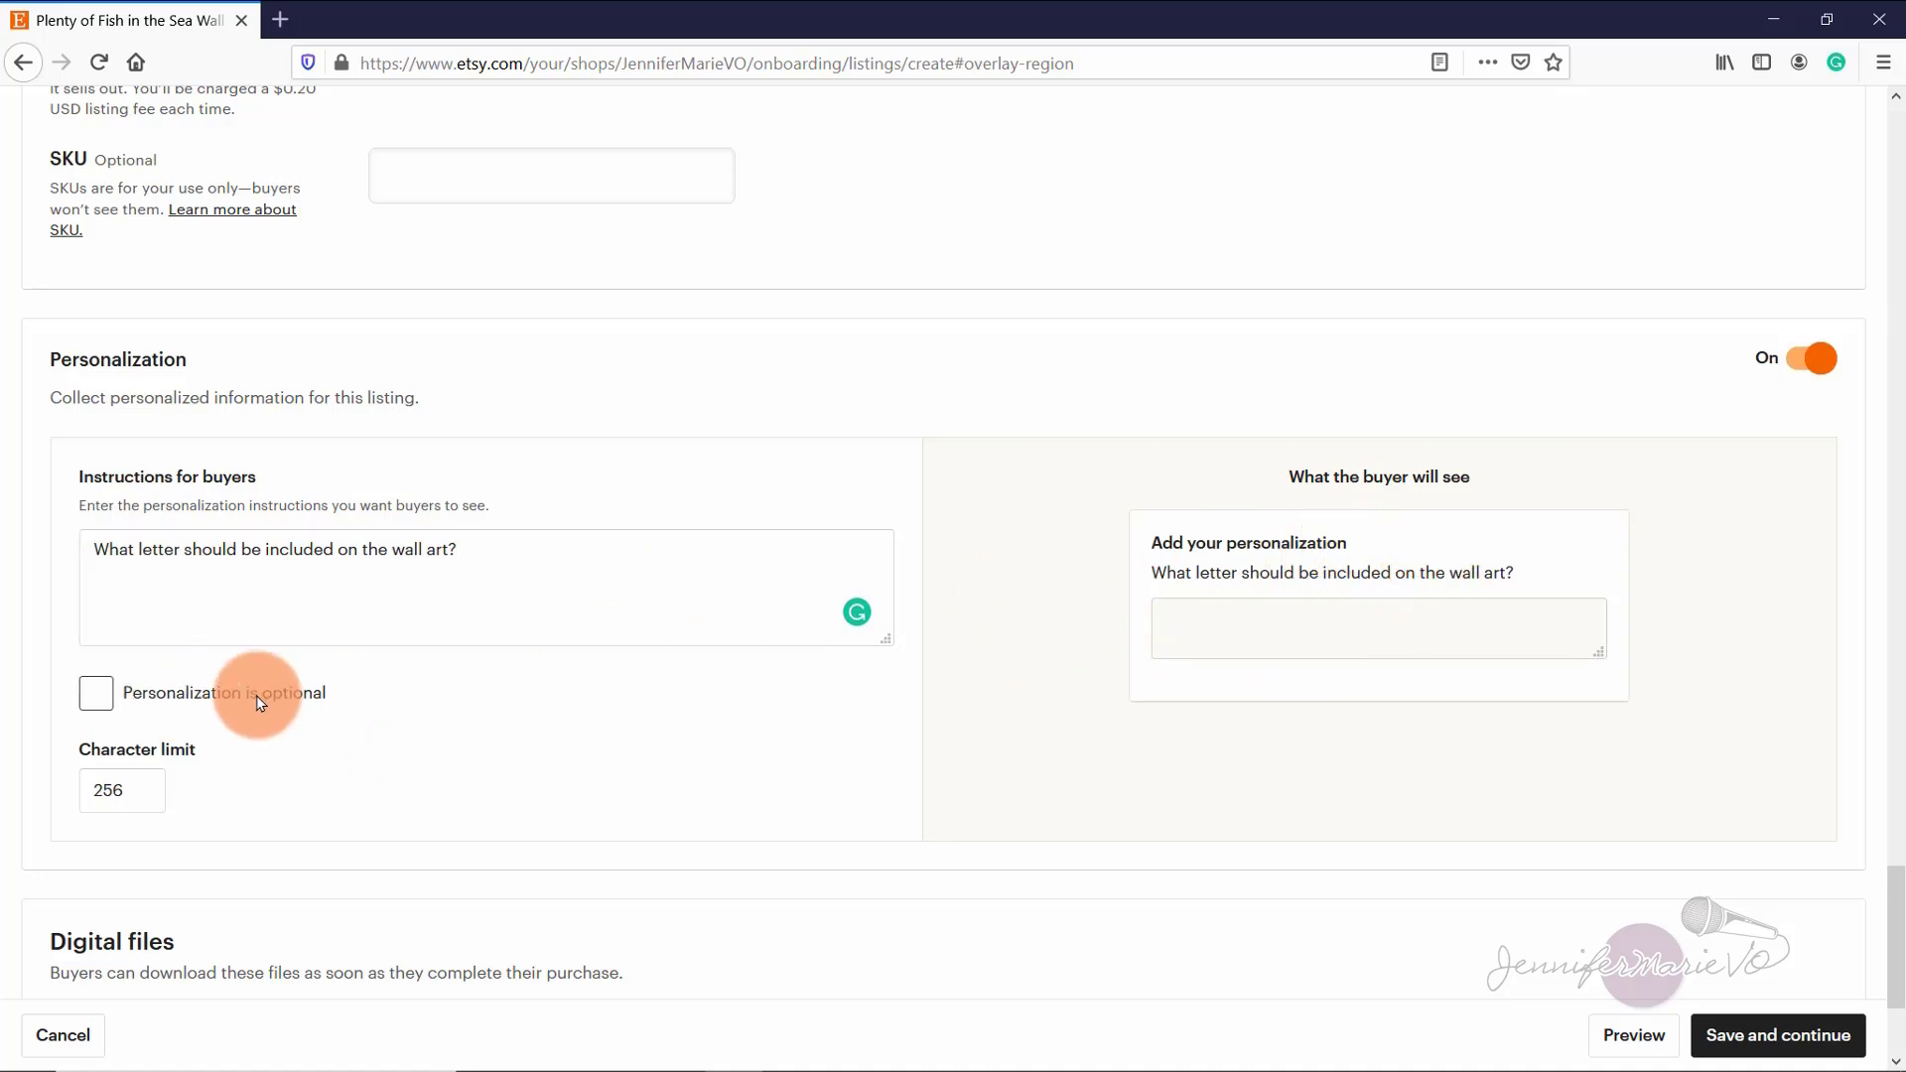
{"action": "left_click", "coordinate": [1808, 360]}
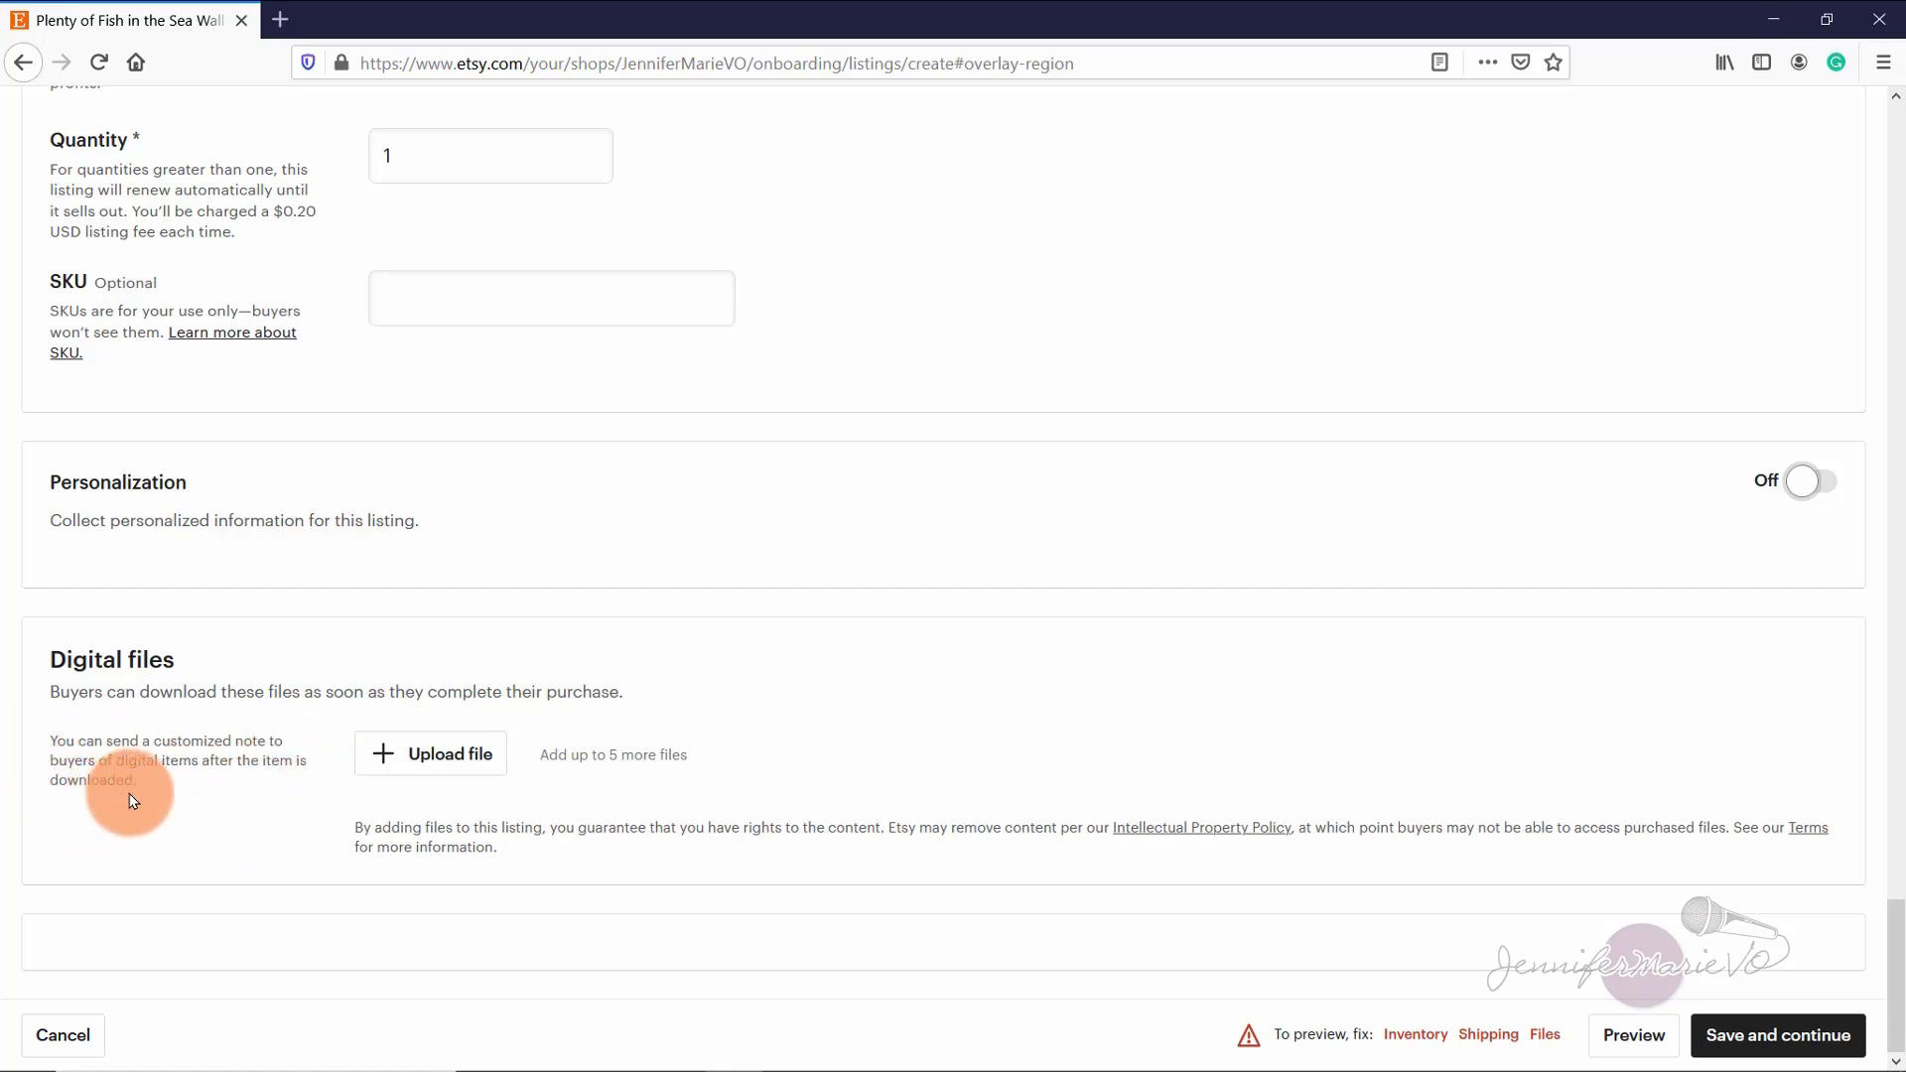
Step: Upload the 5x7 PDF and PNG print files and drag the PNG above the PDF
{"action": "left_click", "coordinate": [433, 764]}
{"action": "left_click", "coordinate": [268, 213]}
{"action": "left_click", "coordinate": [366, 149], "text": "ctrl"}
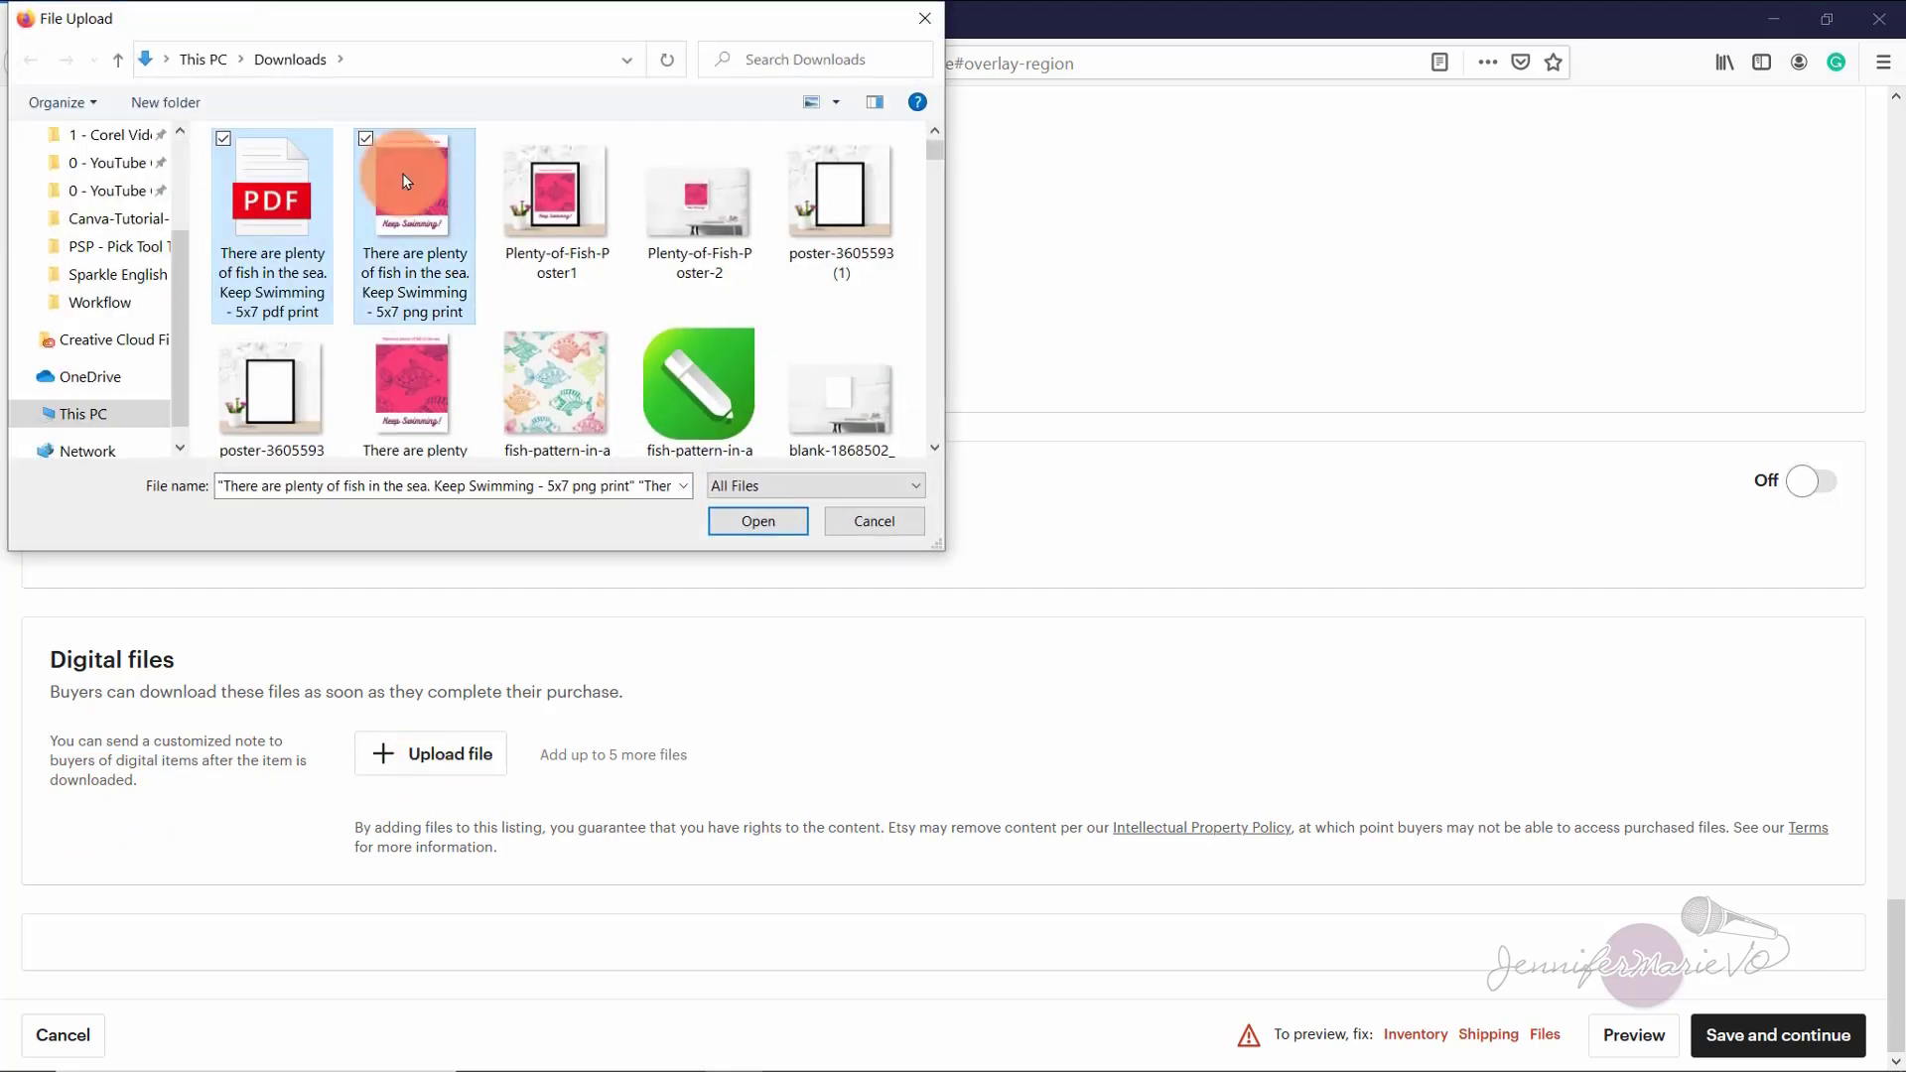
{"action": "left_click", "coordinate": [749, 517]}
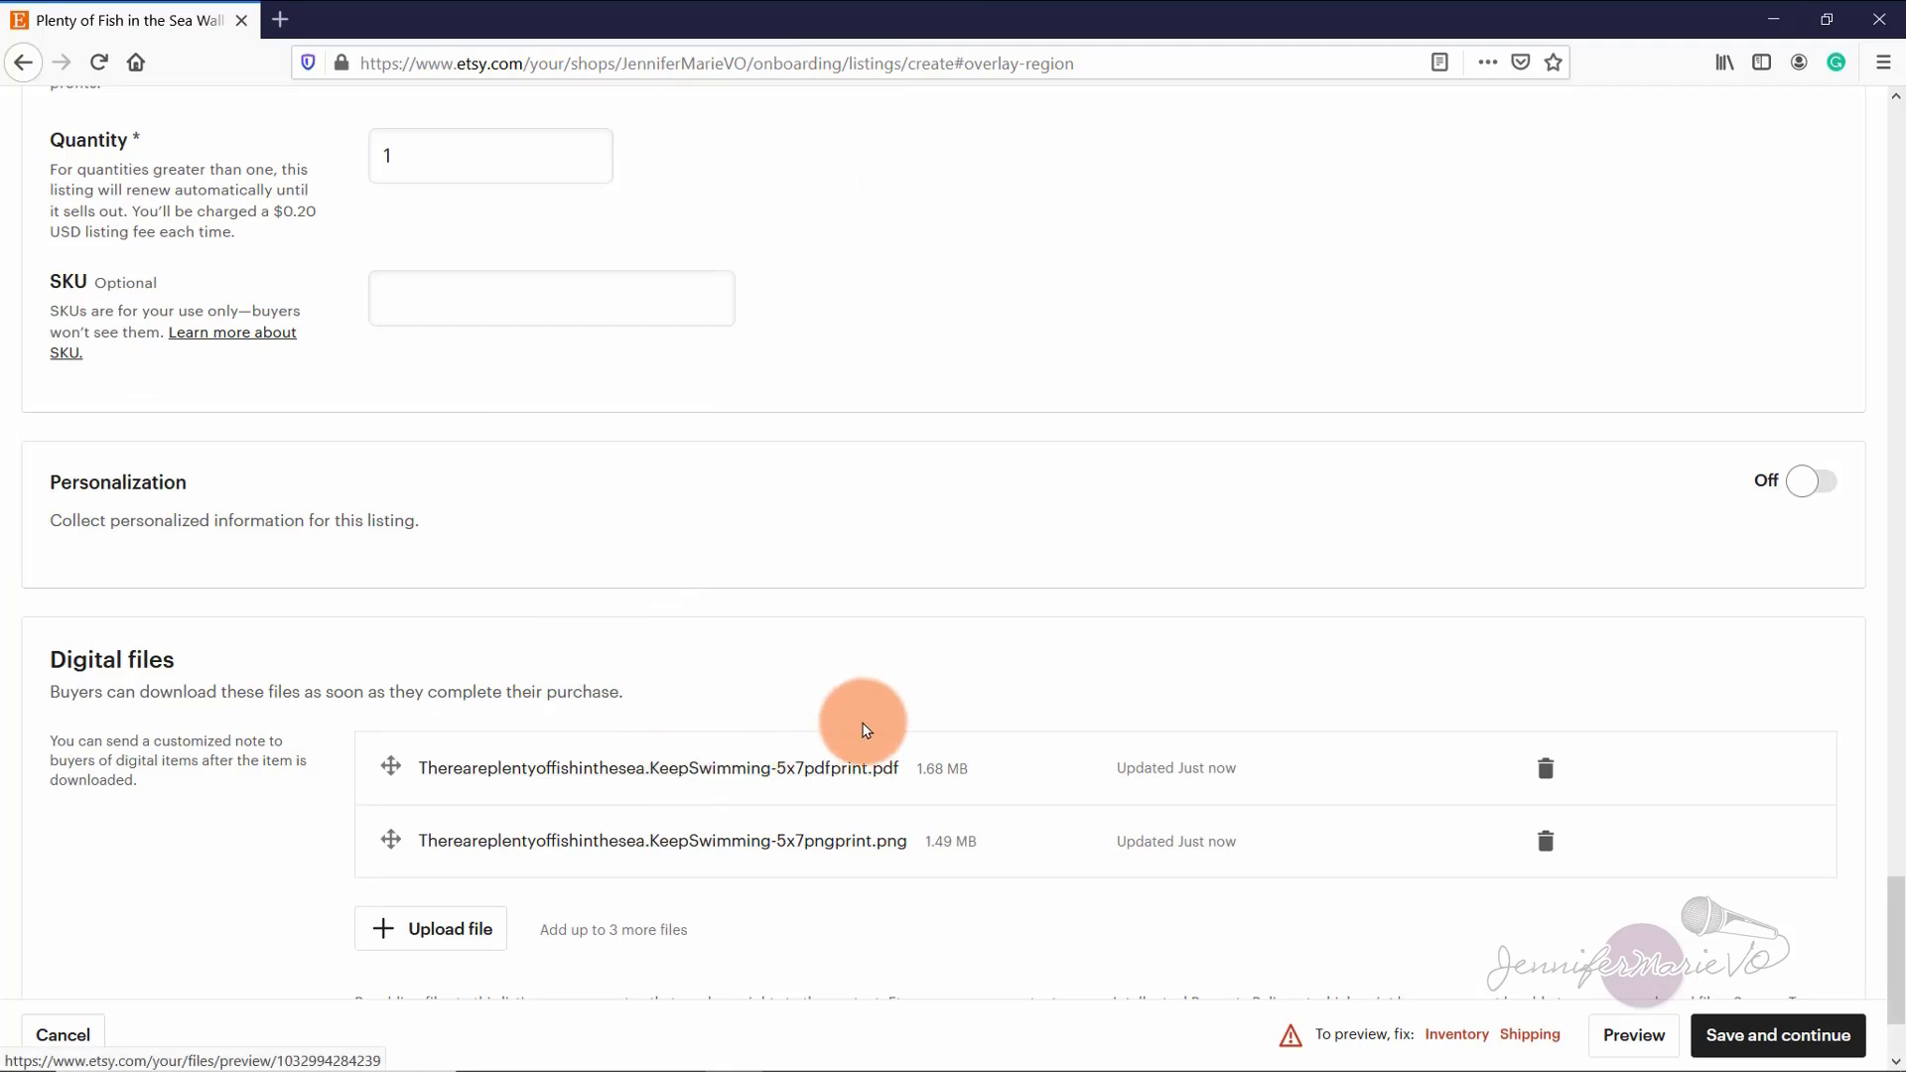
{"action": "scroll", "coordinate": [859, 724], "scroll_direction": "down", "scroll_amount": 2}
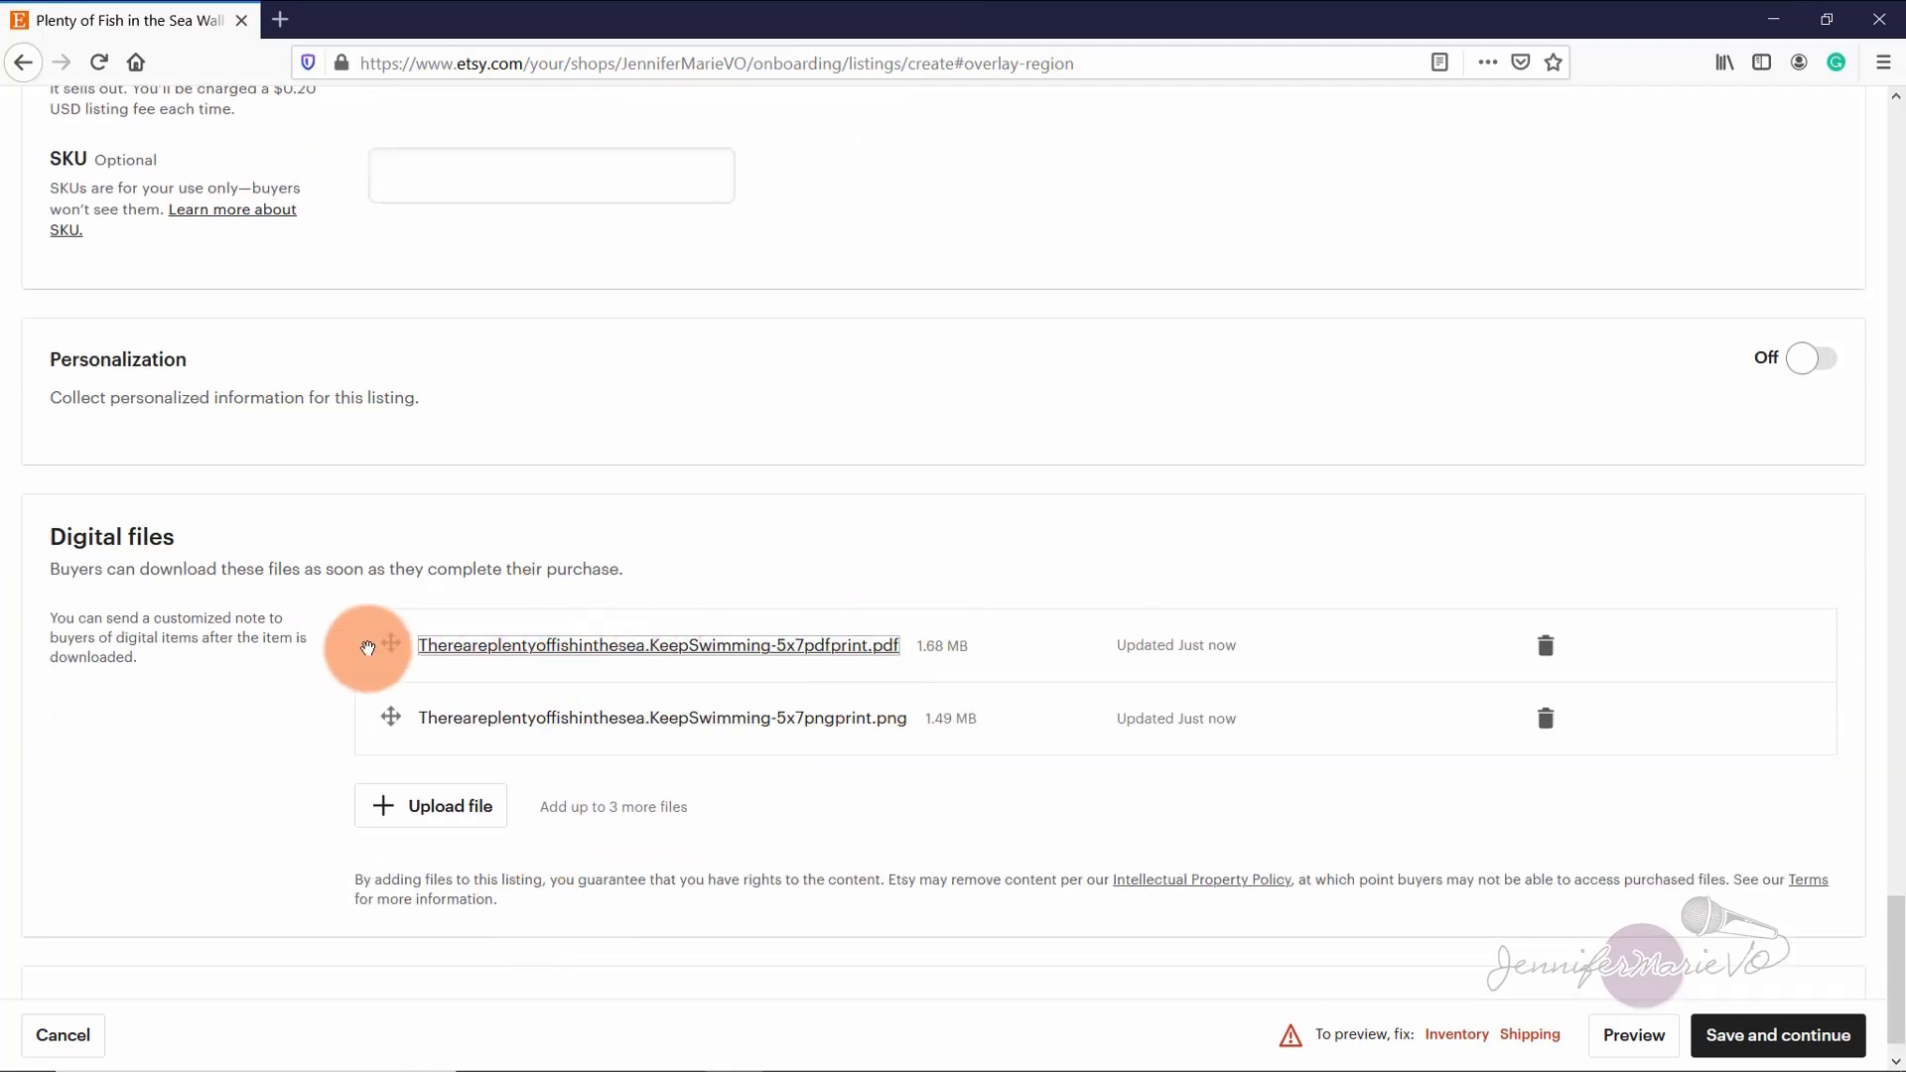
{"action": "left_click_drag", "start_coordinate": [396, 721], "coordinate": [460, 694]}
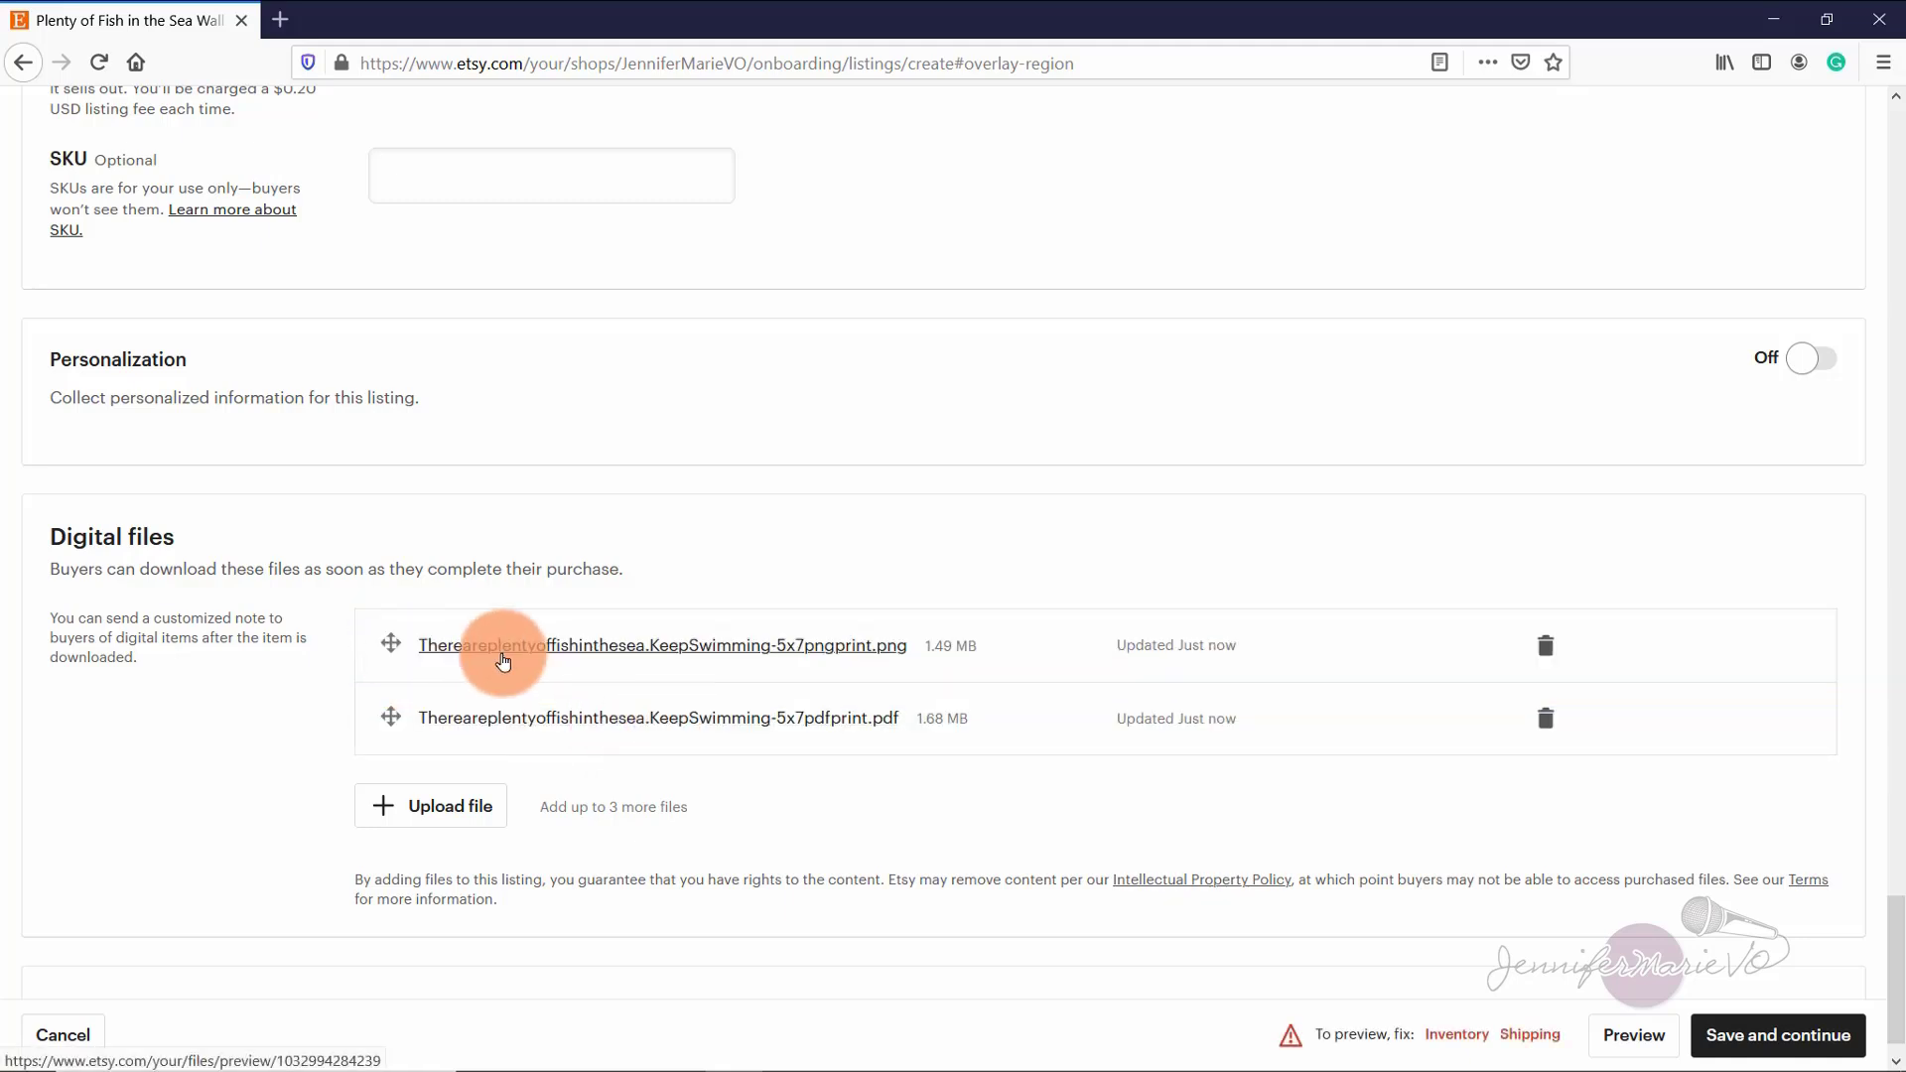
{"action": "scroll", "coordinate": [1043, 640], "scroll_direction": "down", "scroll_amount": 1}
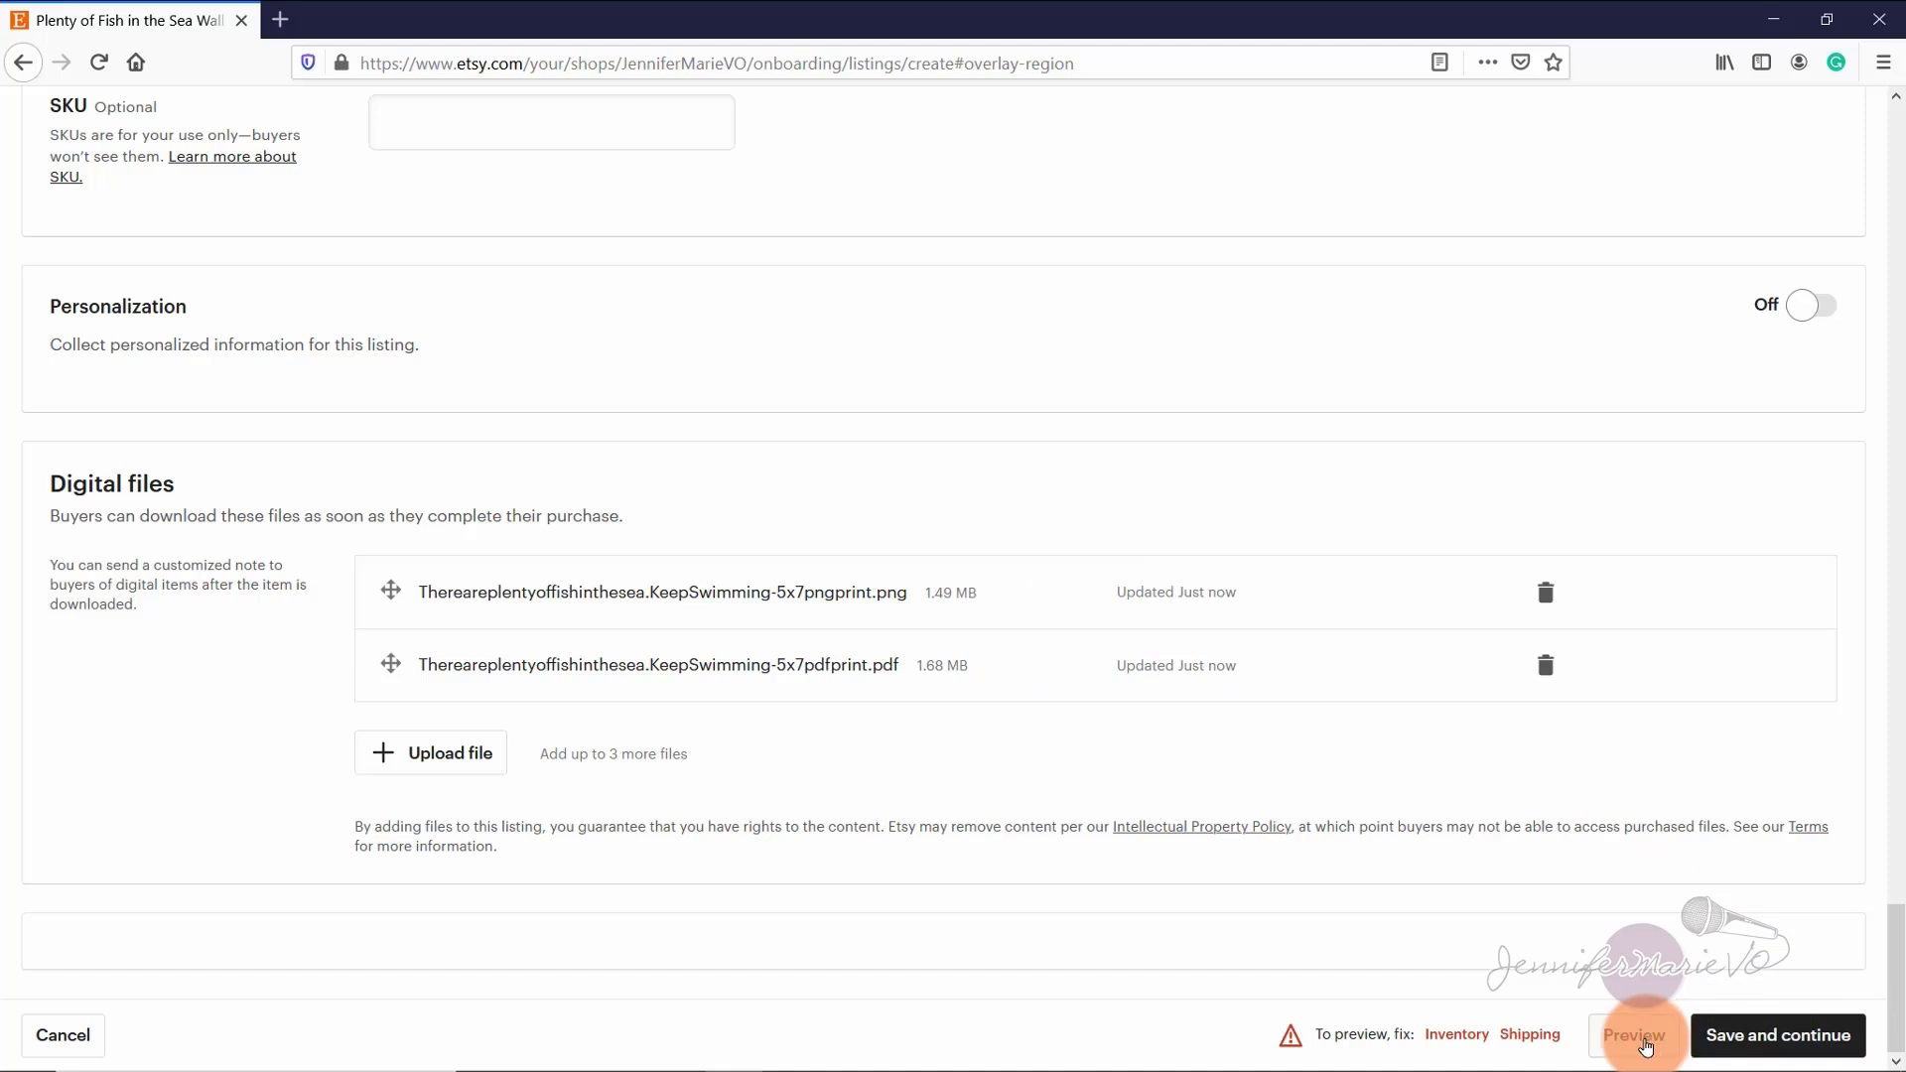
{"action": "left_click", "coordinate": [1647, 1044]}
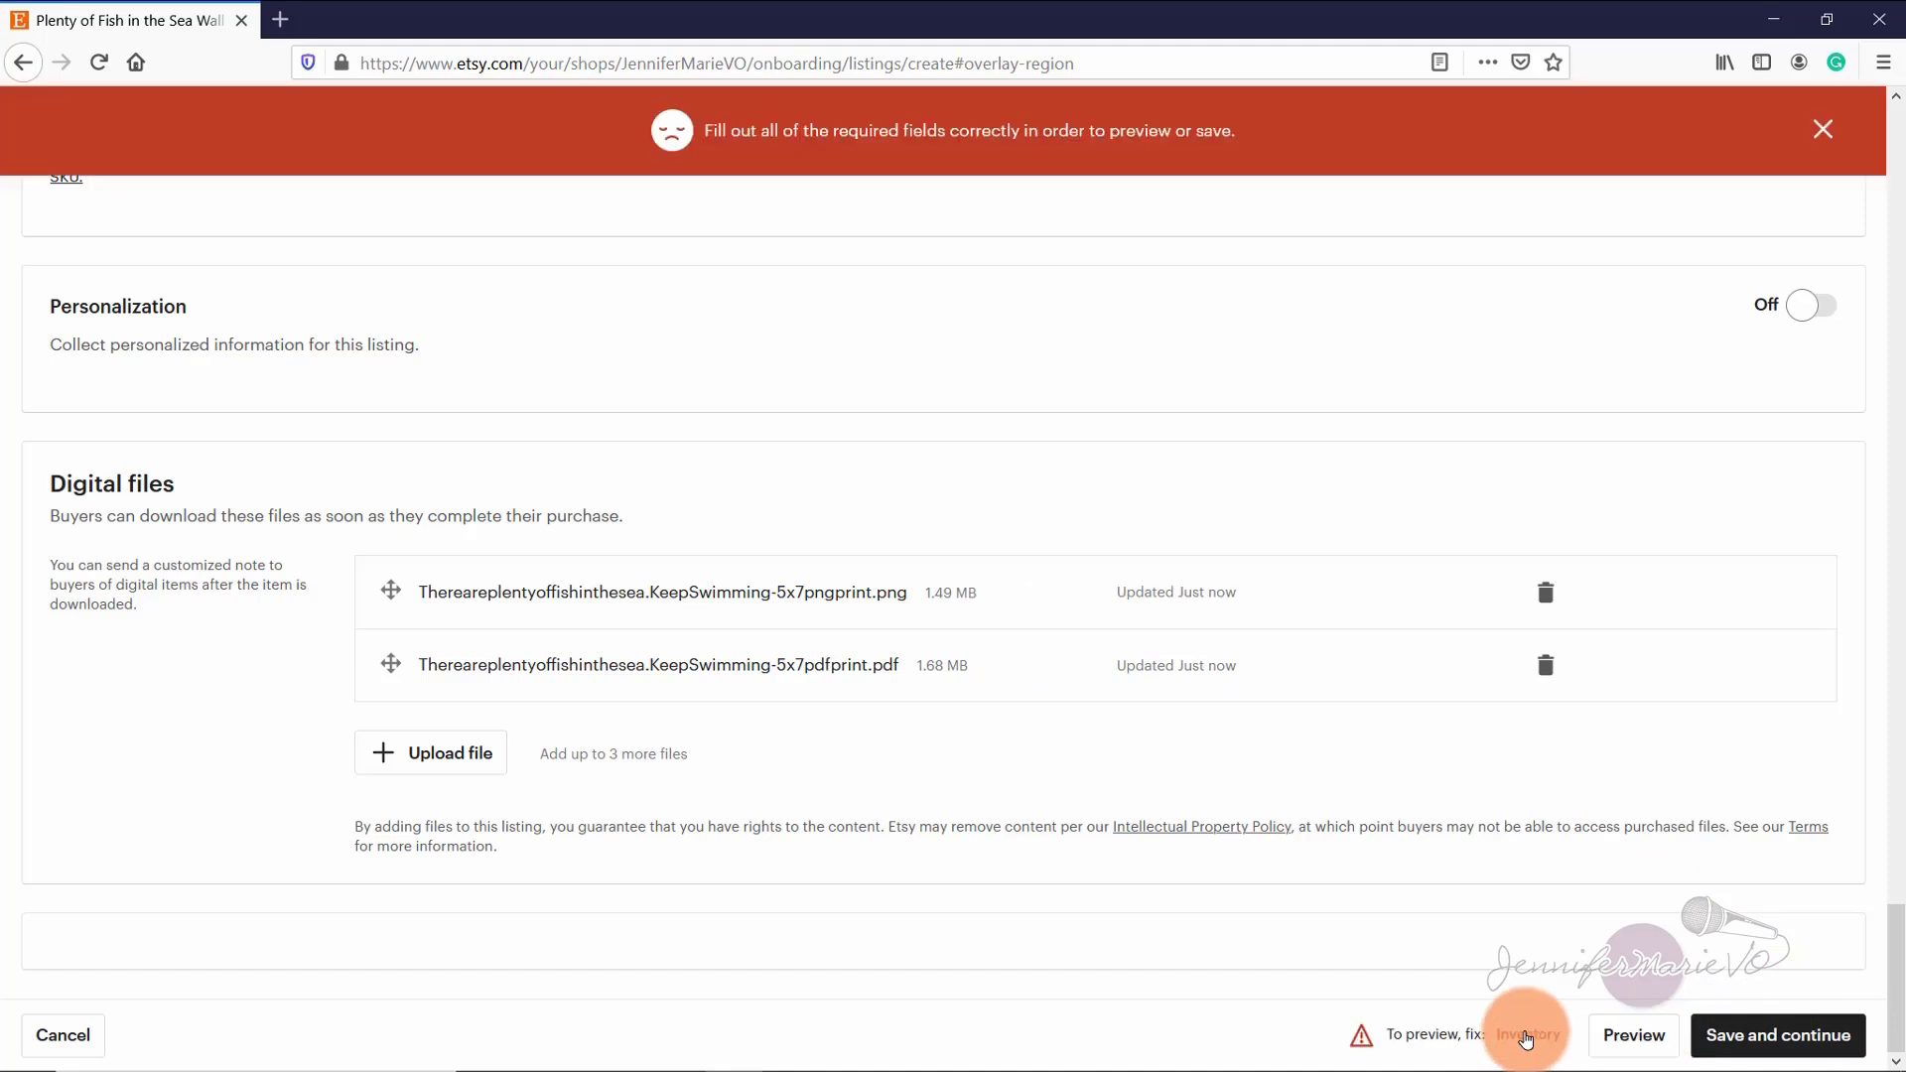
{"action": "left_click", "coordinate": [1526, 1037]}
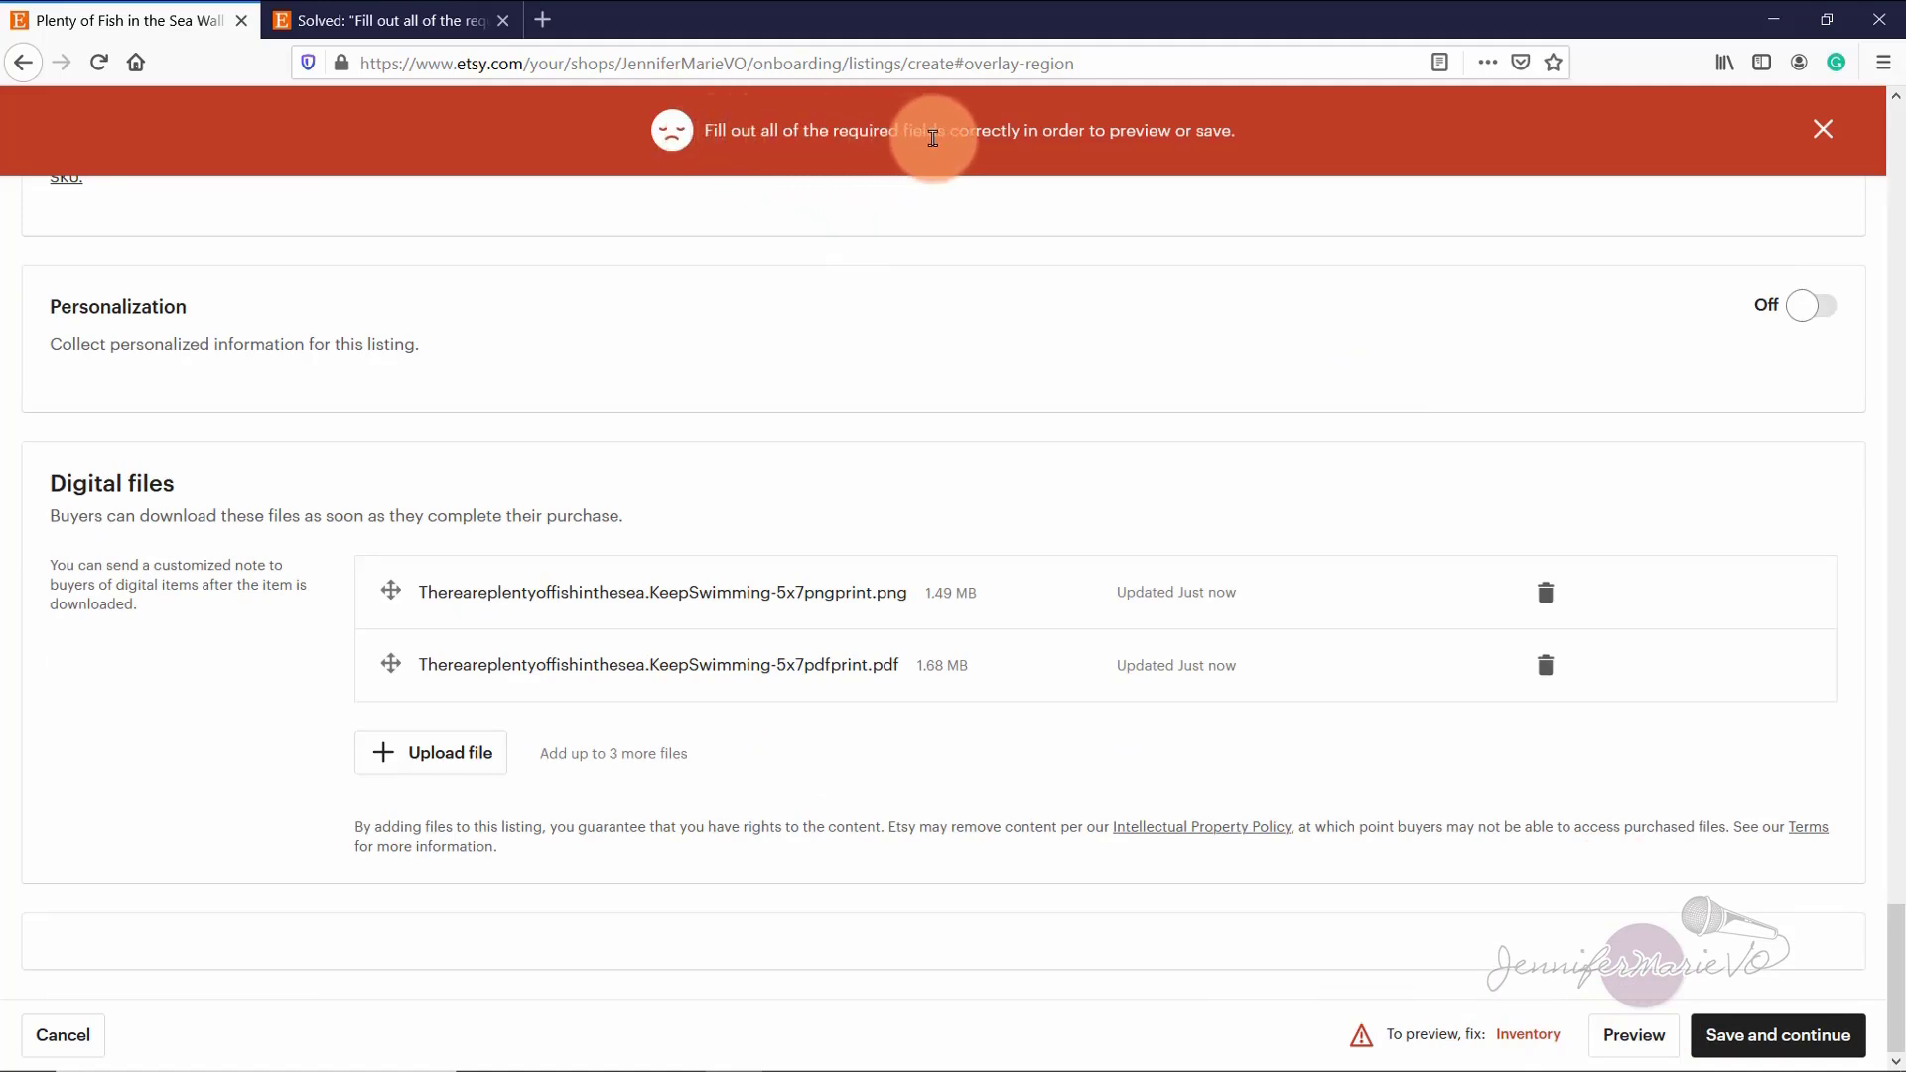
{"action": "scroll", "coordinate": [1085, 468], "scroll_direction": "up", "scroll_amount": 5}
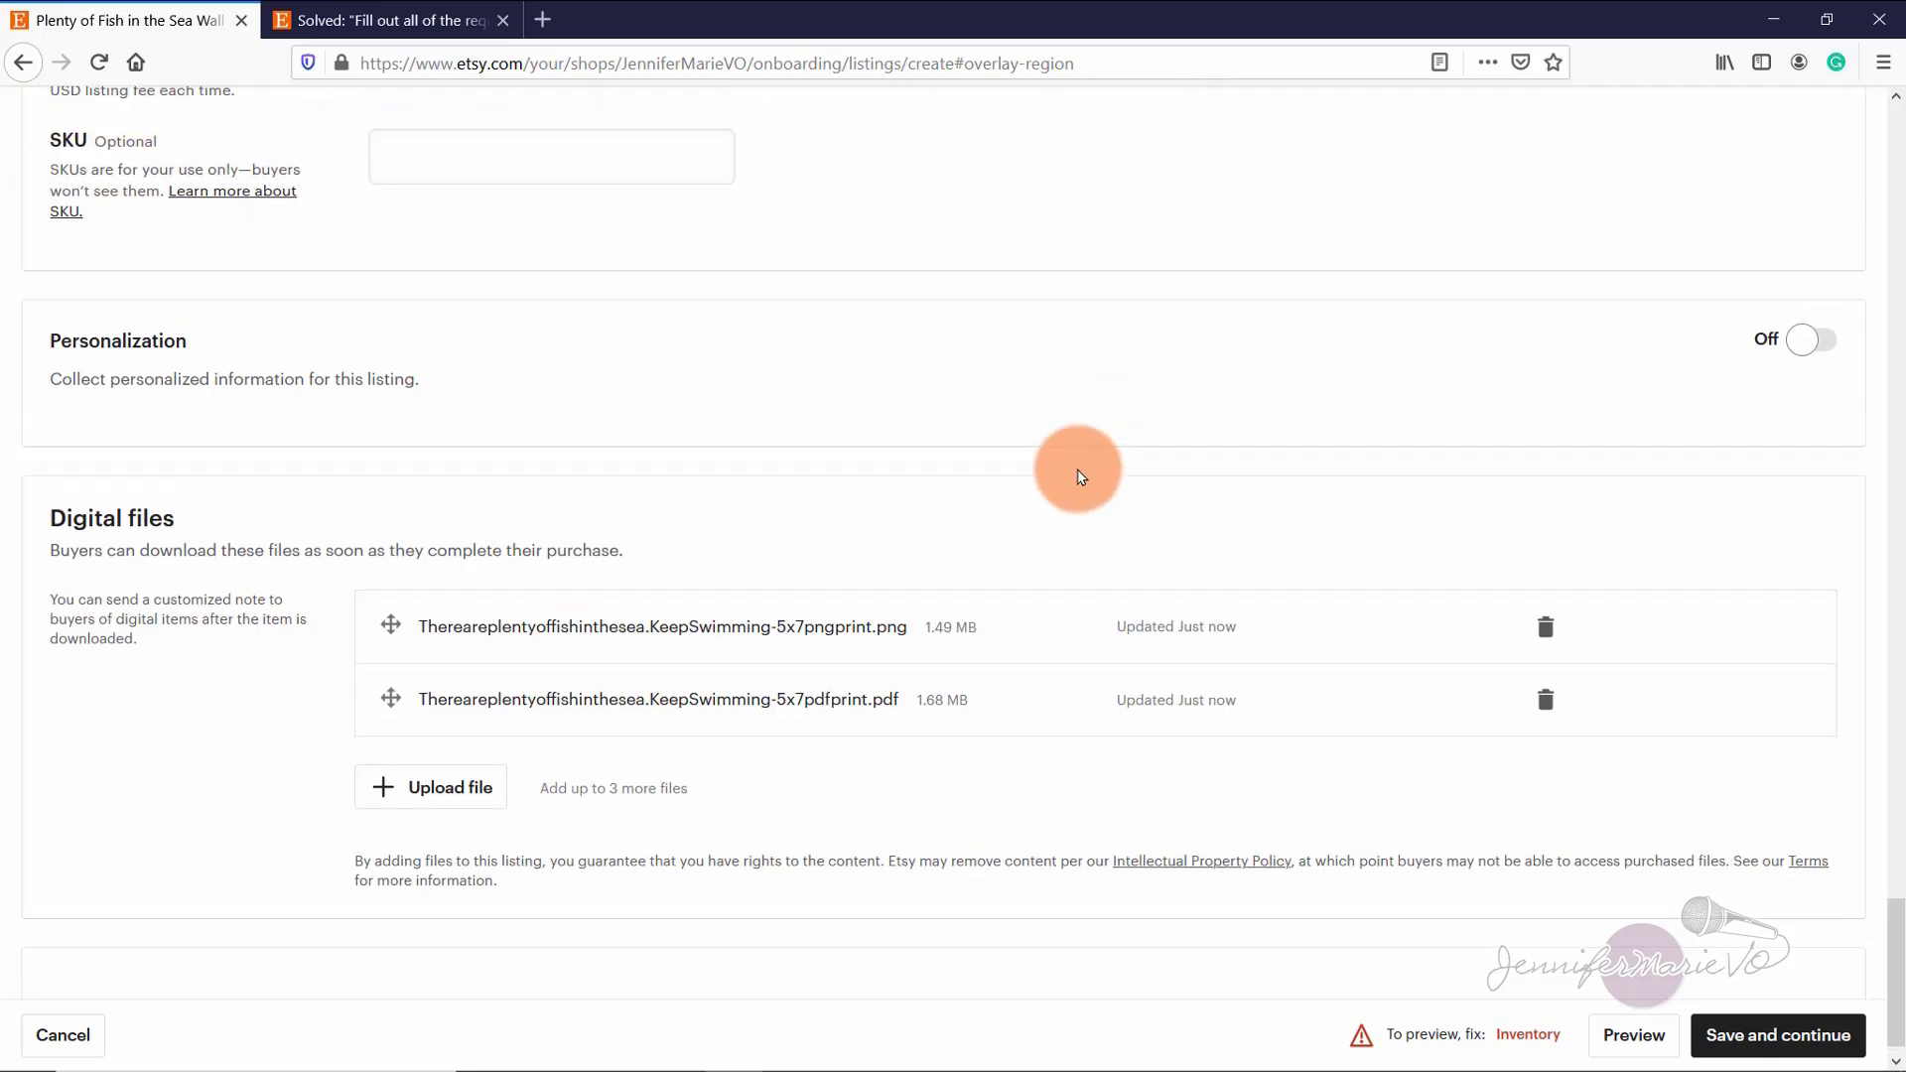
{"action": "scroll", "coordinate": [816, 529], "scroll_direction": "up", "scroll_amount": 2}
{"action": "double_click", "coordinate": [562, 608]}
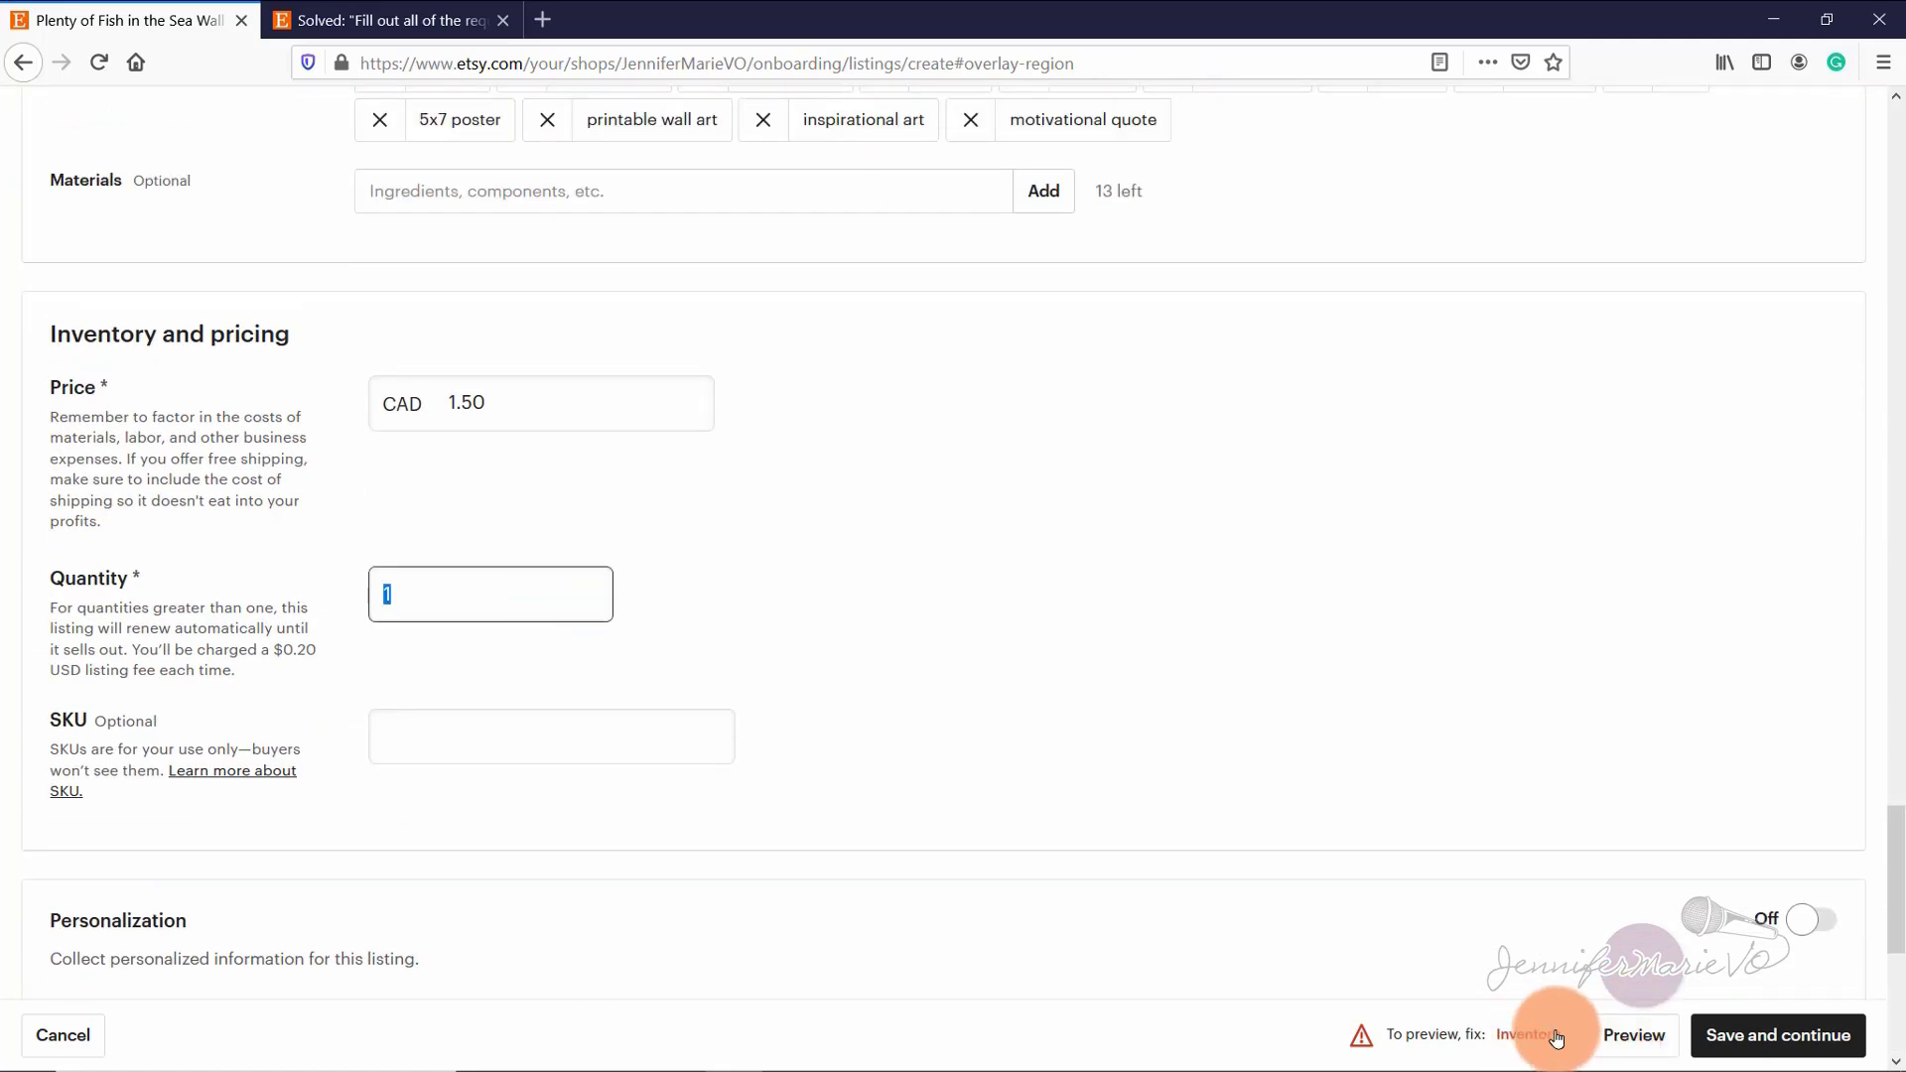
{"action": "left_click", "coordinate": [504, 595]}
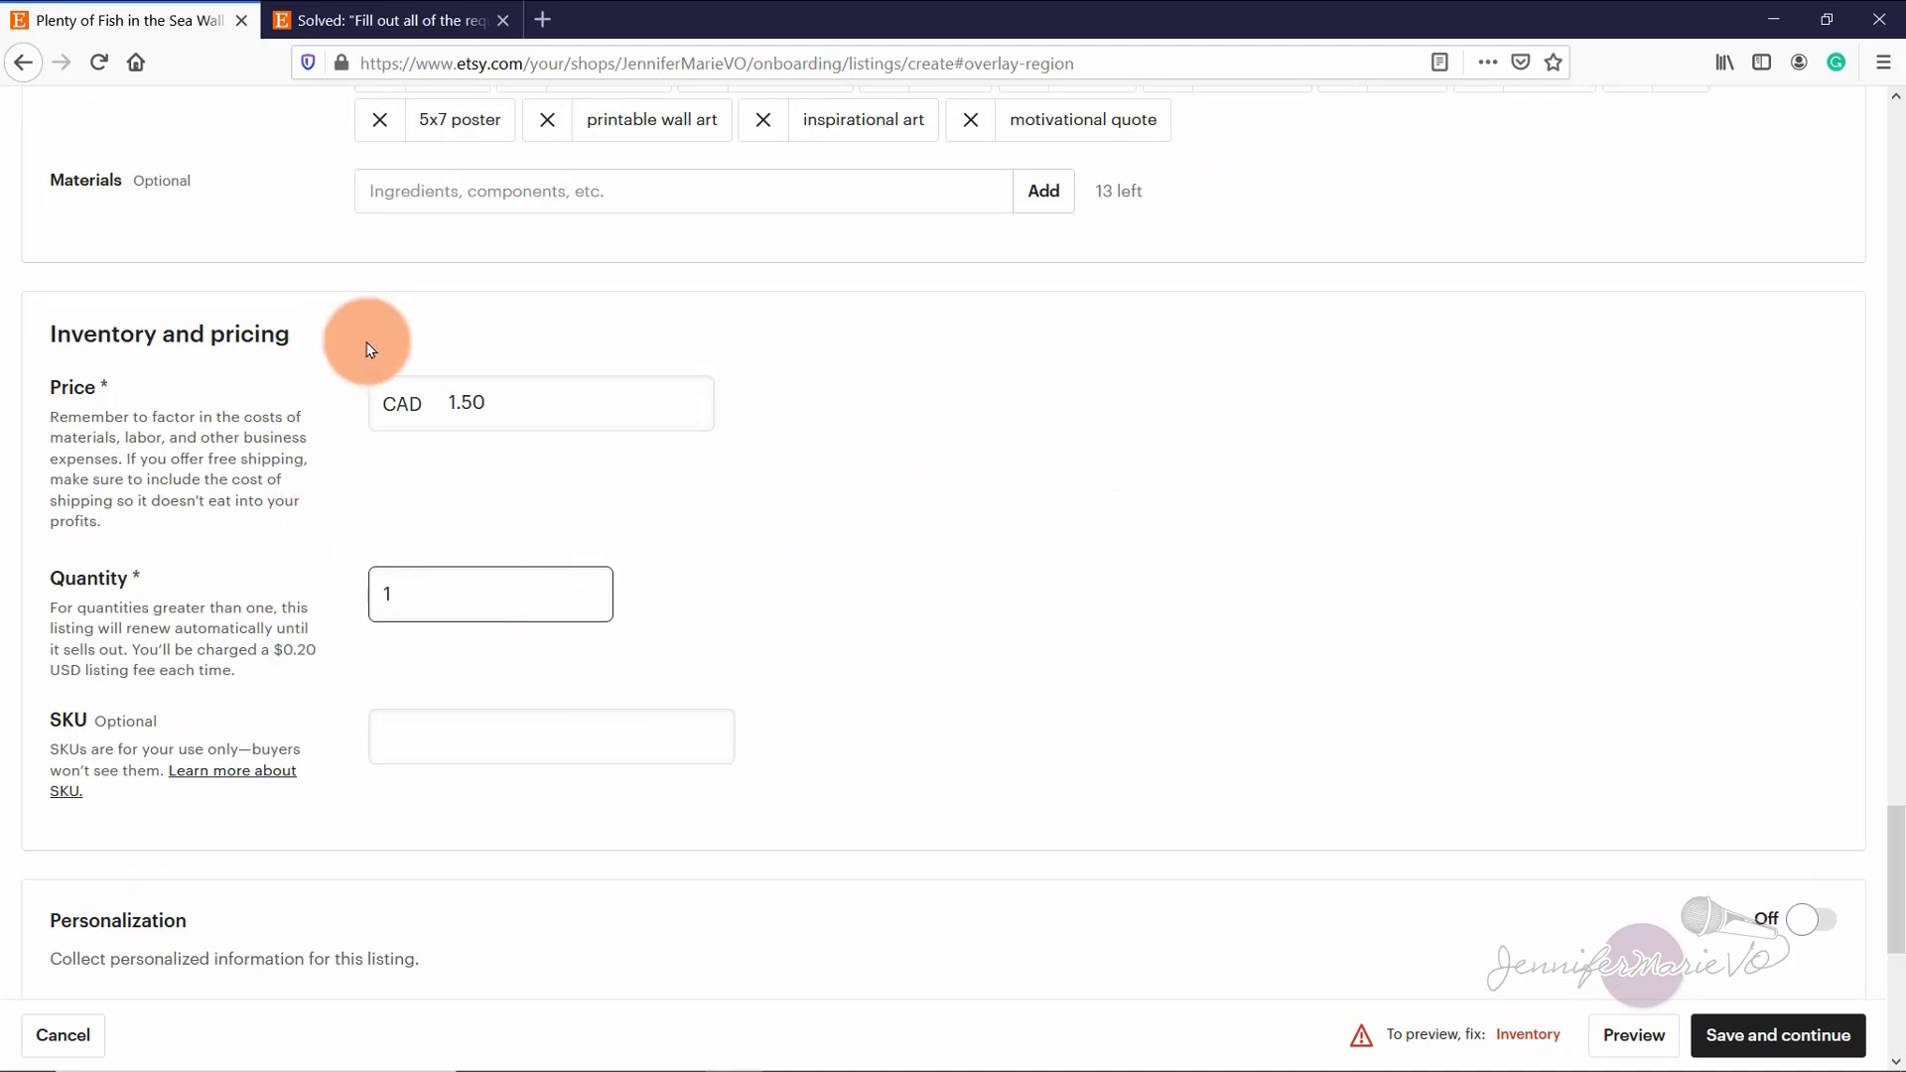
{"action": "left_click", "coordinate": [1622, 1035]}
{"action": "scroll", "coordinate": [1715, 795], "scroll_direction": "down", "scroll_amount": 5}
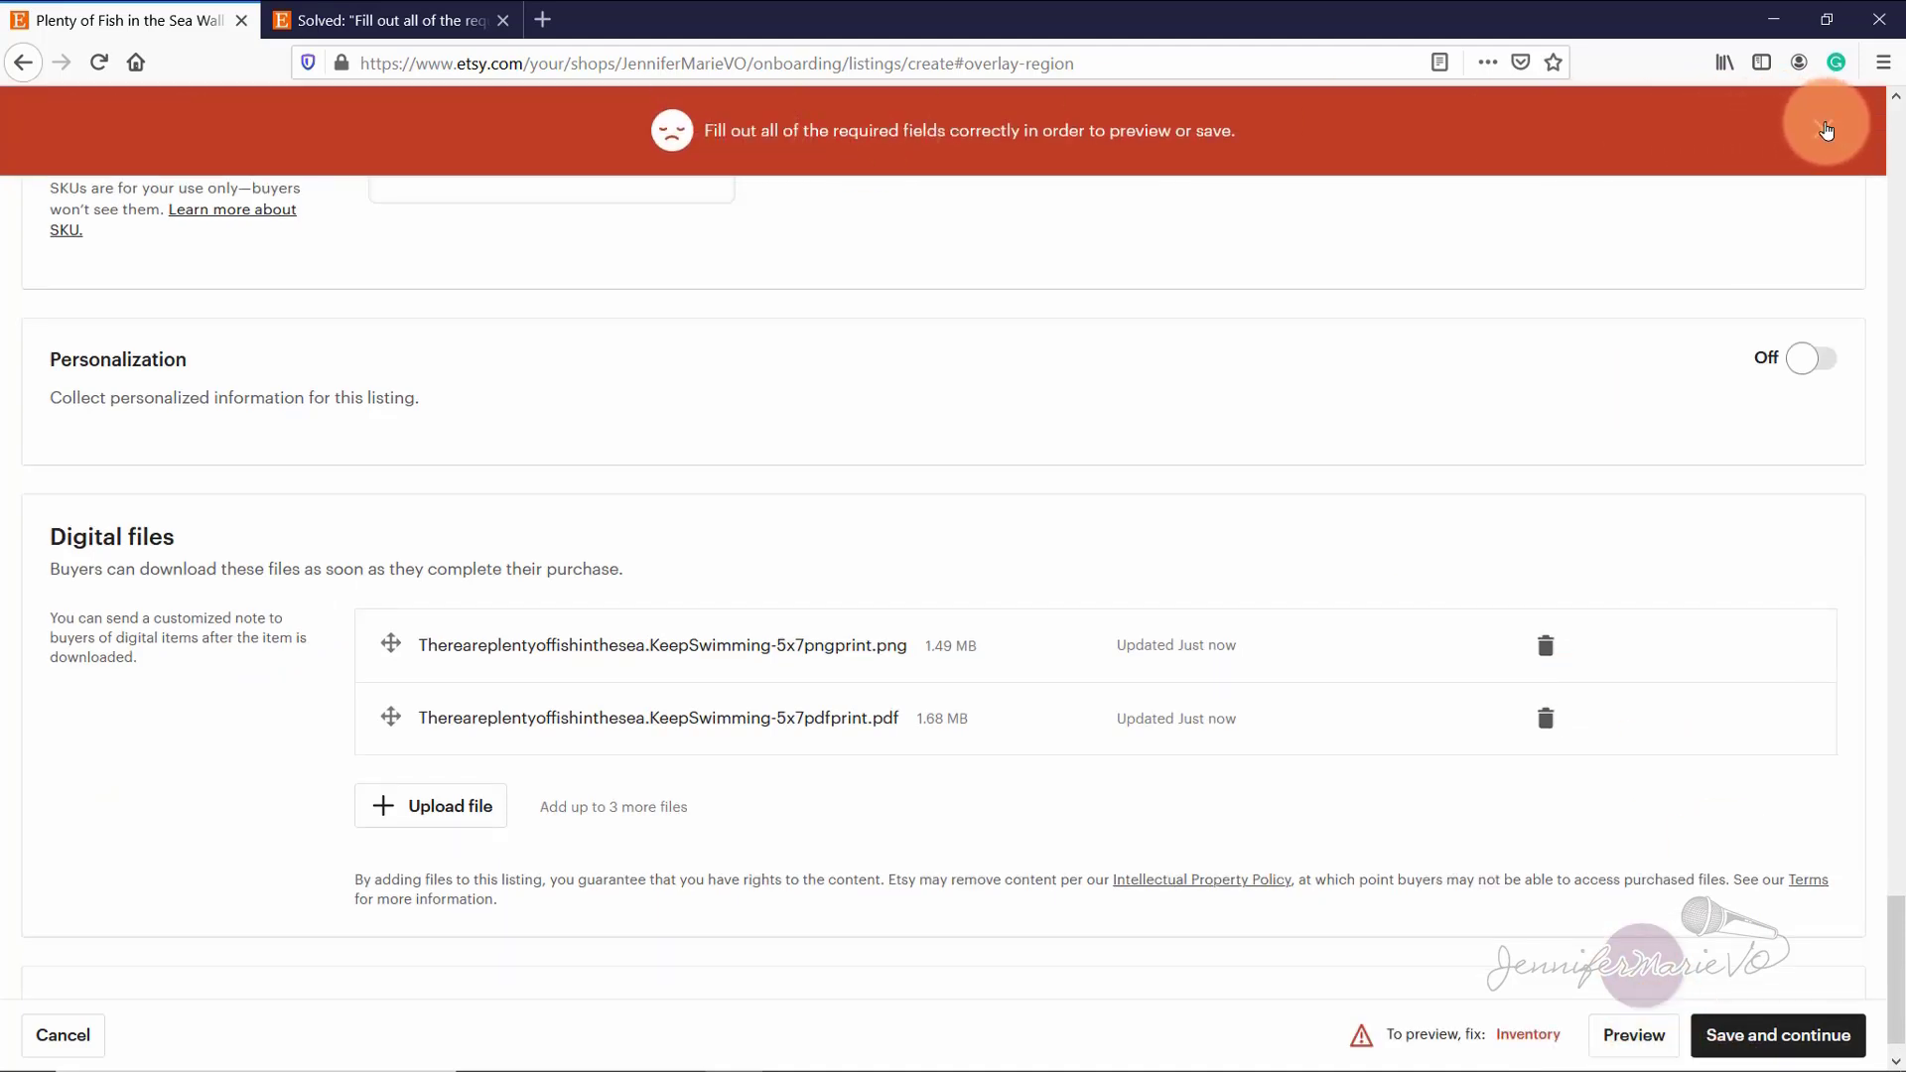
{"action": "left_click", "coordinate": [1829, 130]}
{"action": "left_click", "coordinate": [1817, 1036]}
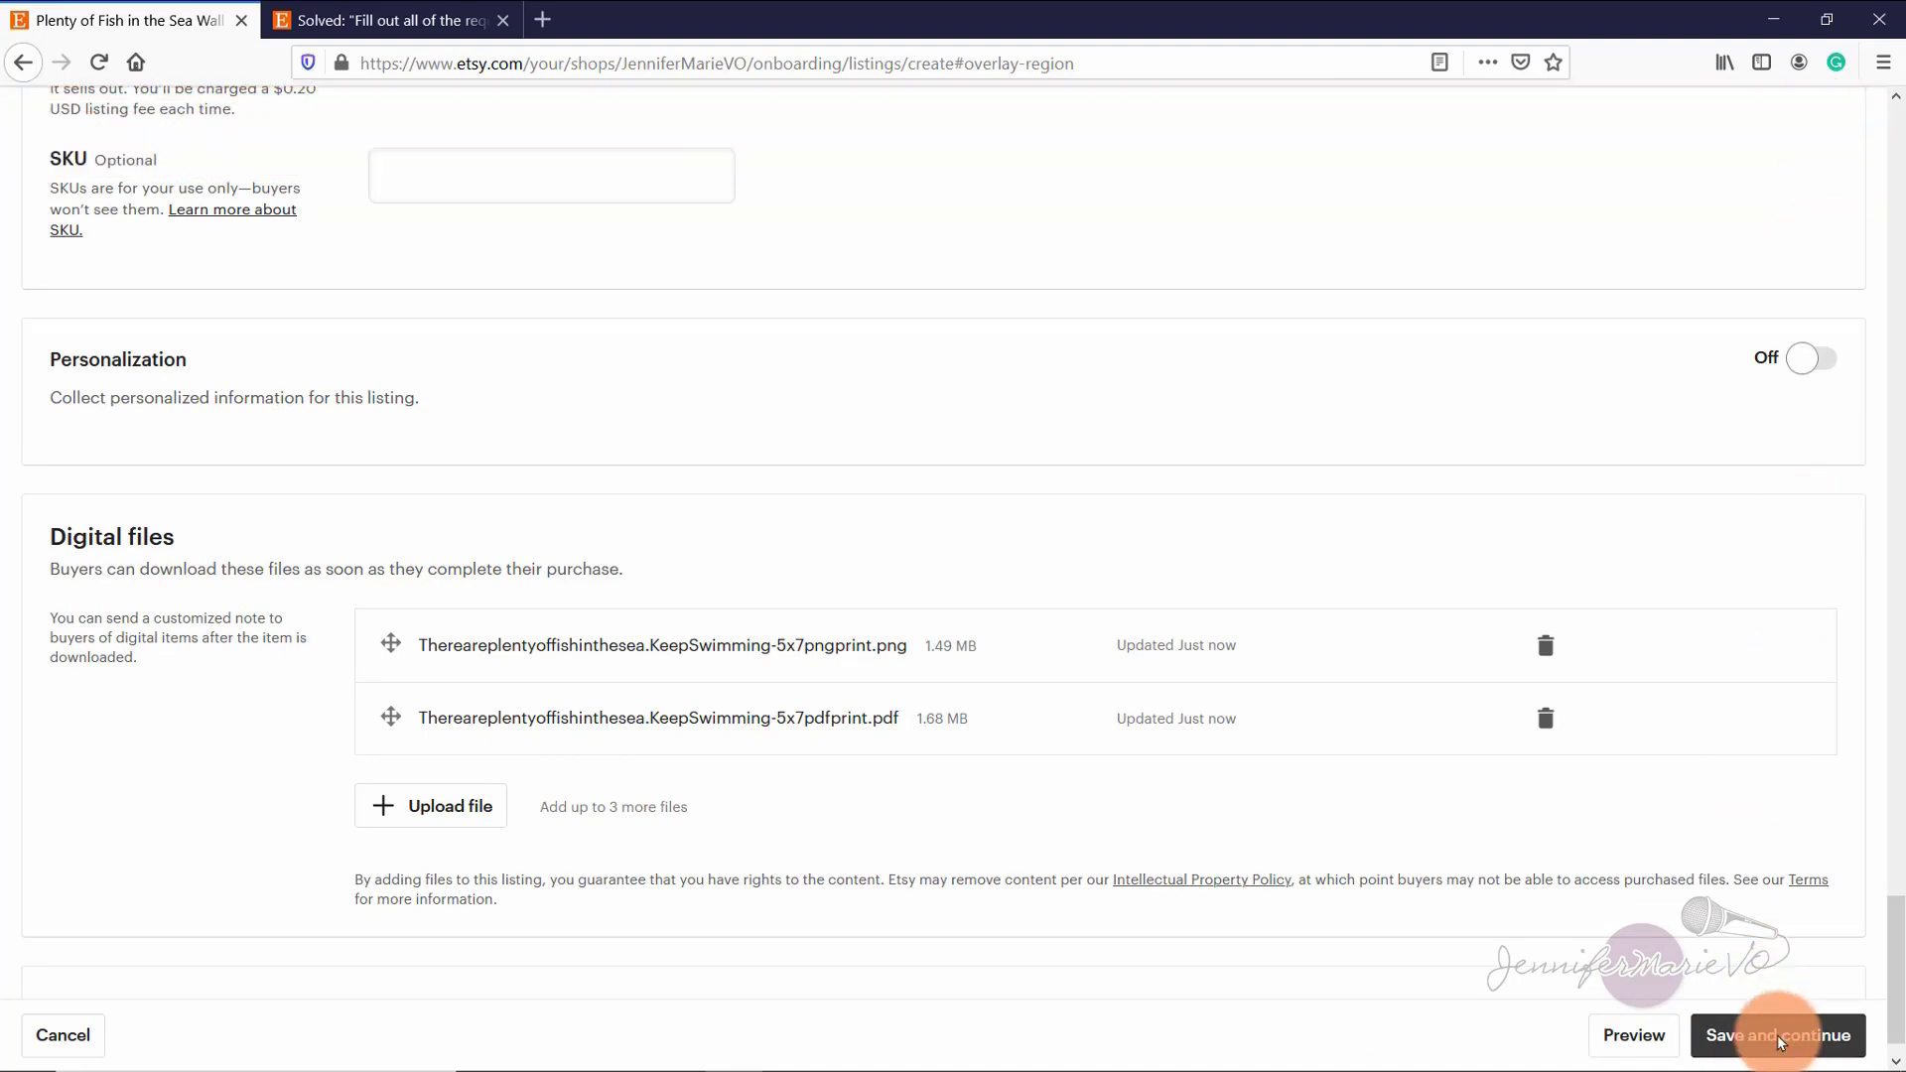
{"action": "left_click", "coordinate": [1829, 127]}
{"action": "scroll", "coordinate": [1886, 893], "scroll_direction": "up", "scroll_amount": 3}
{"action": "left_click_drag", "start_coordinate": [1899, 636], "coordinate": [1899, 158]}
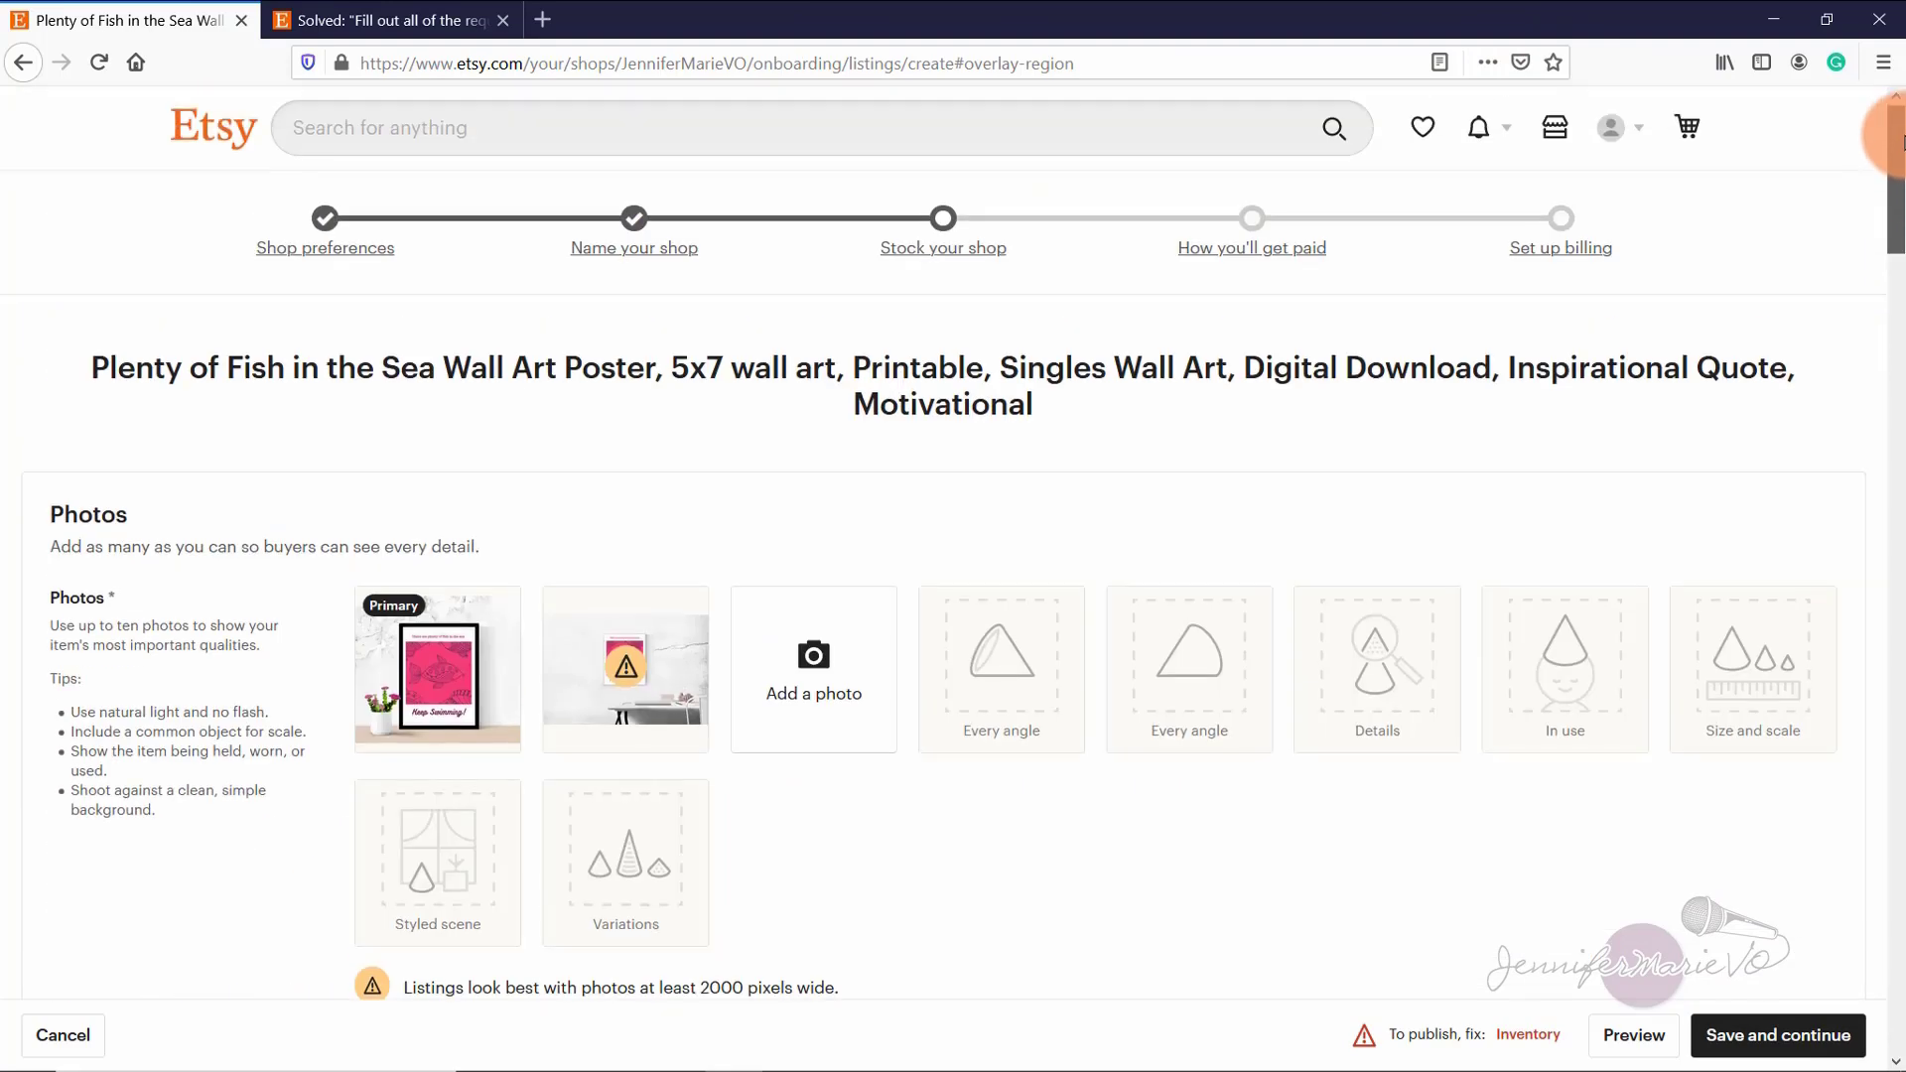
Step: Open Shop Manager in a new browser tab and switch to it
{"action": "right_click", "coordinate": [1559, 140]}
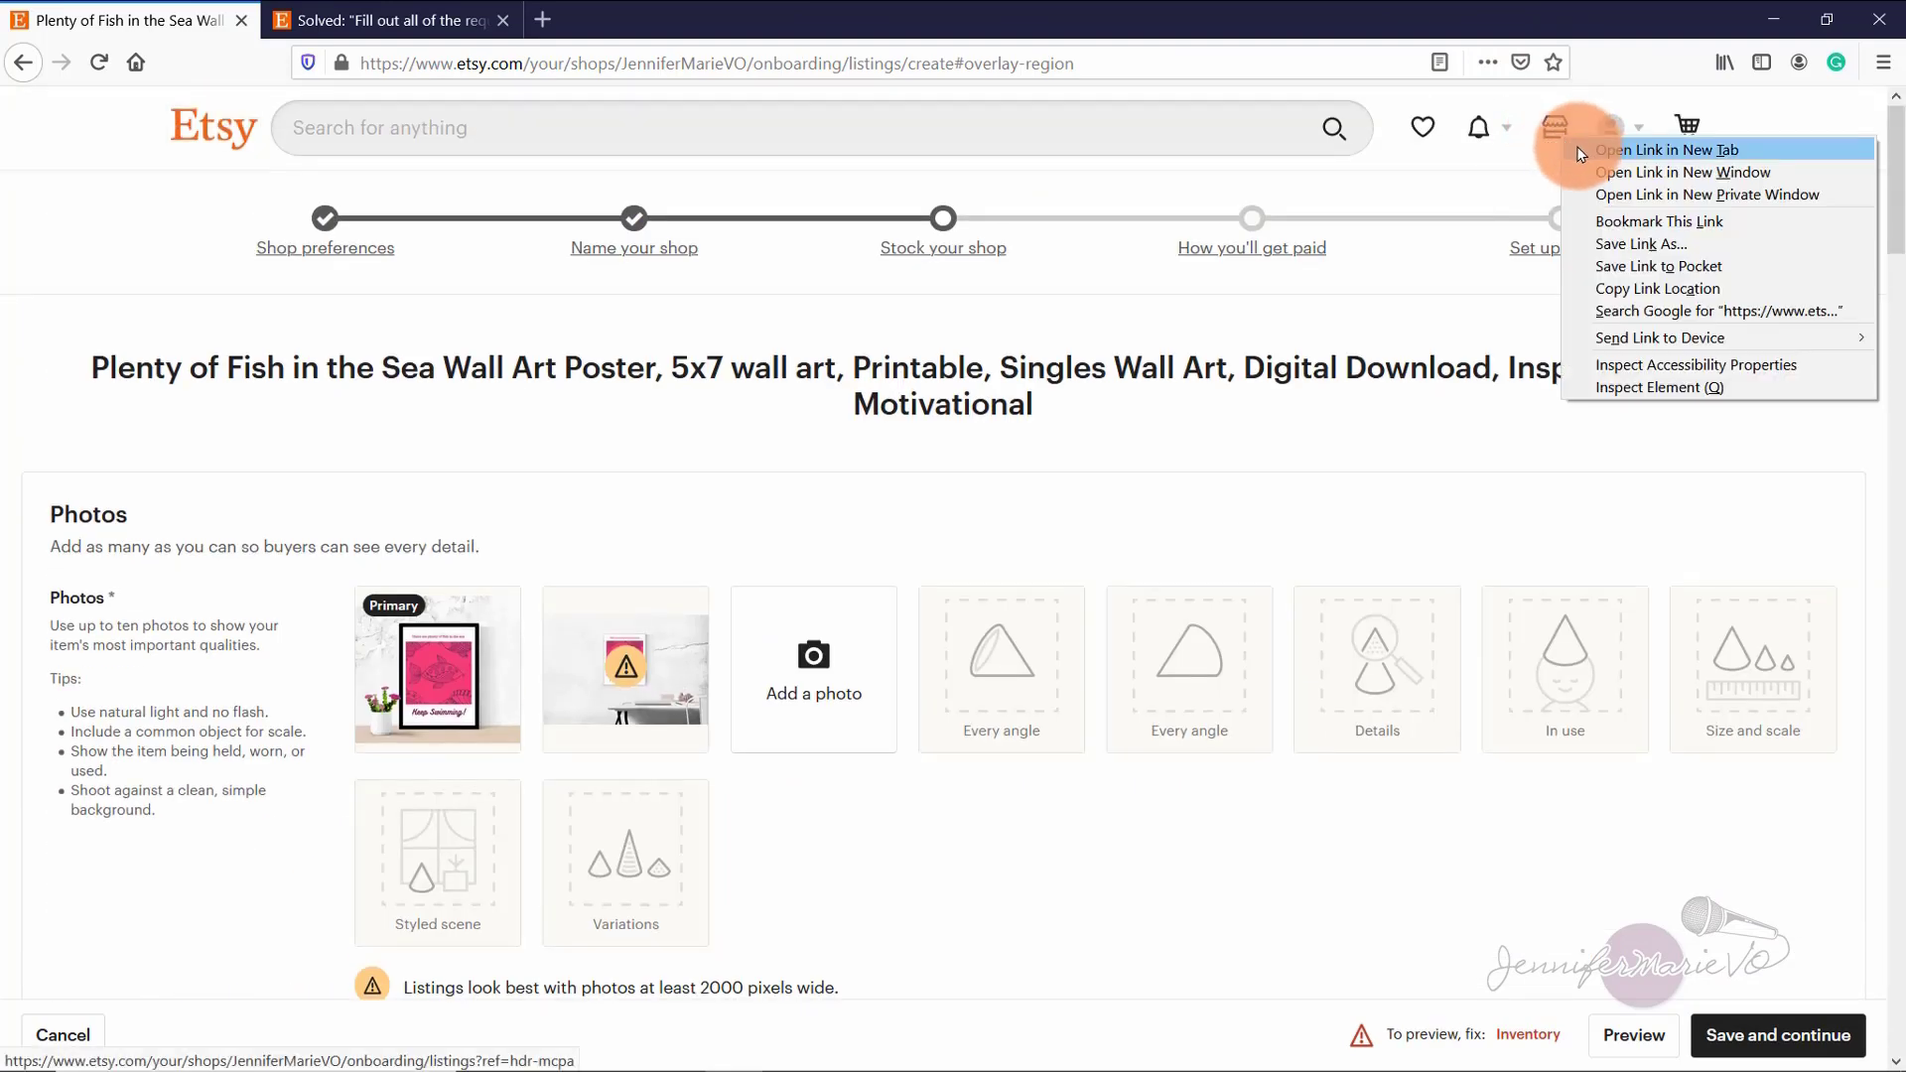
{"action": "left_click", "coordinate": [1668, 150]}
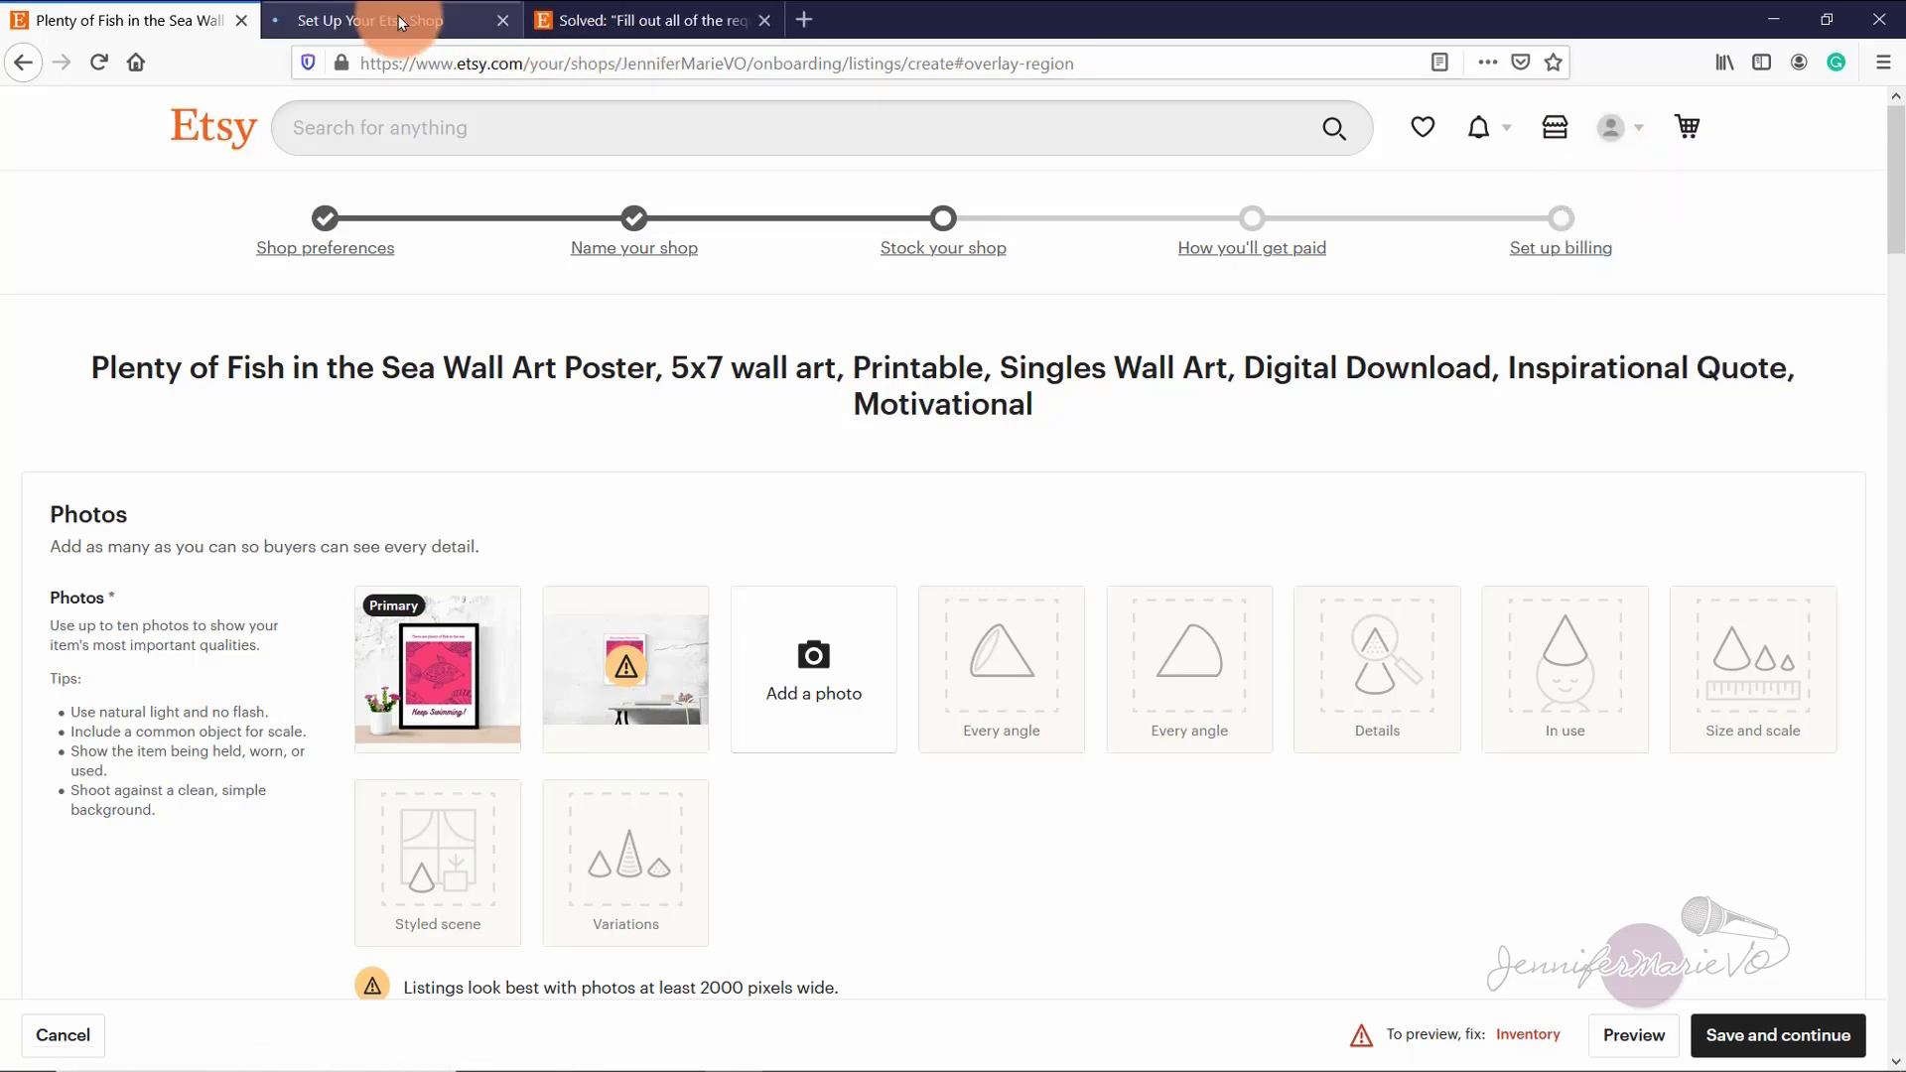
{"action": "left_click", "coordinate": [404, 19]}
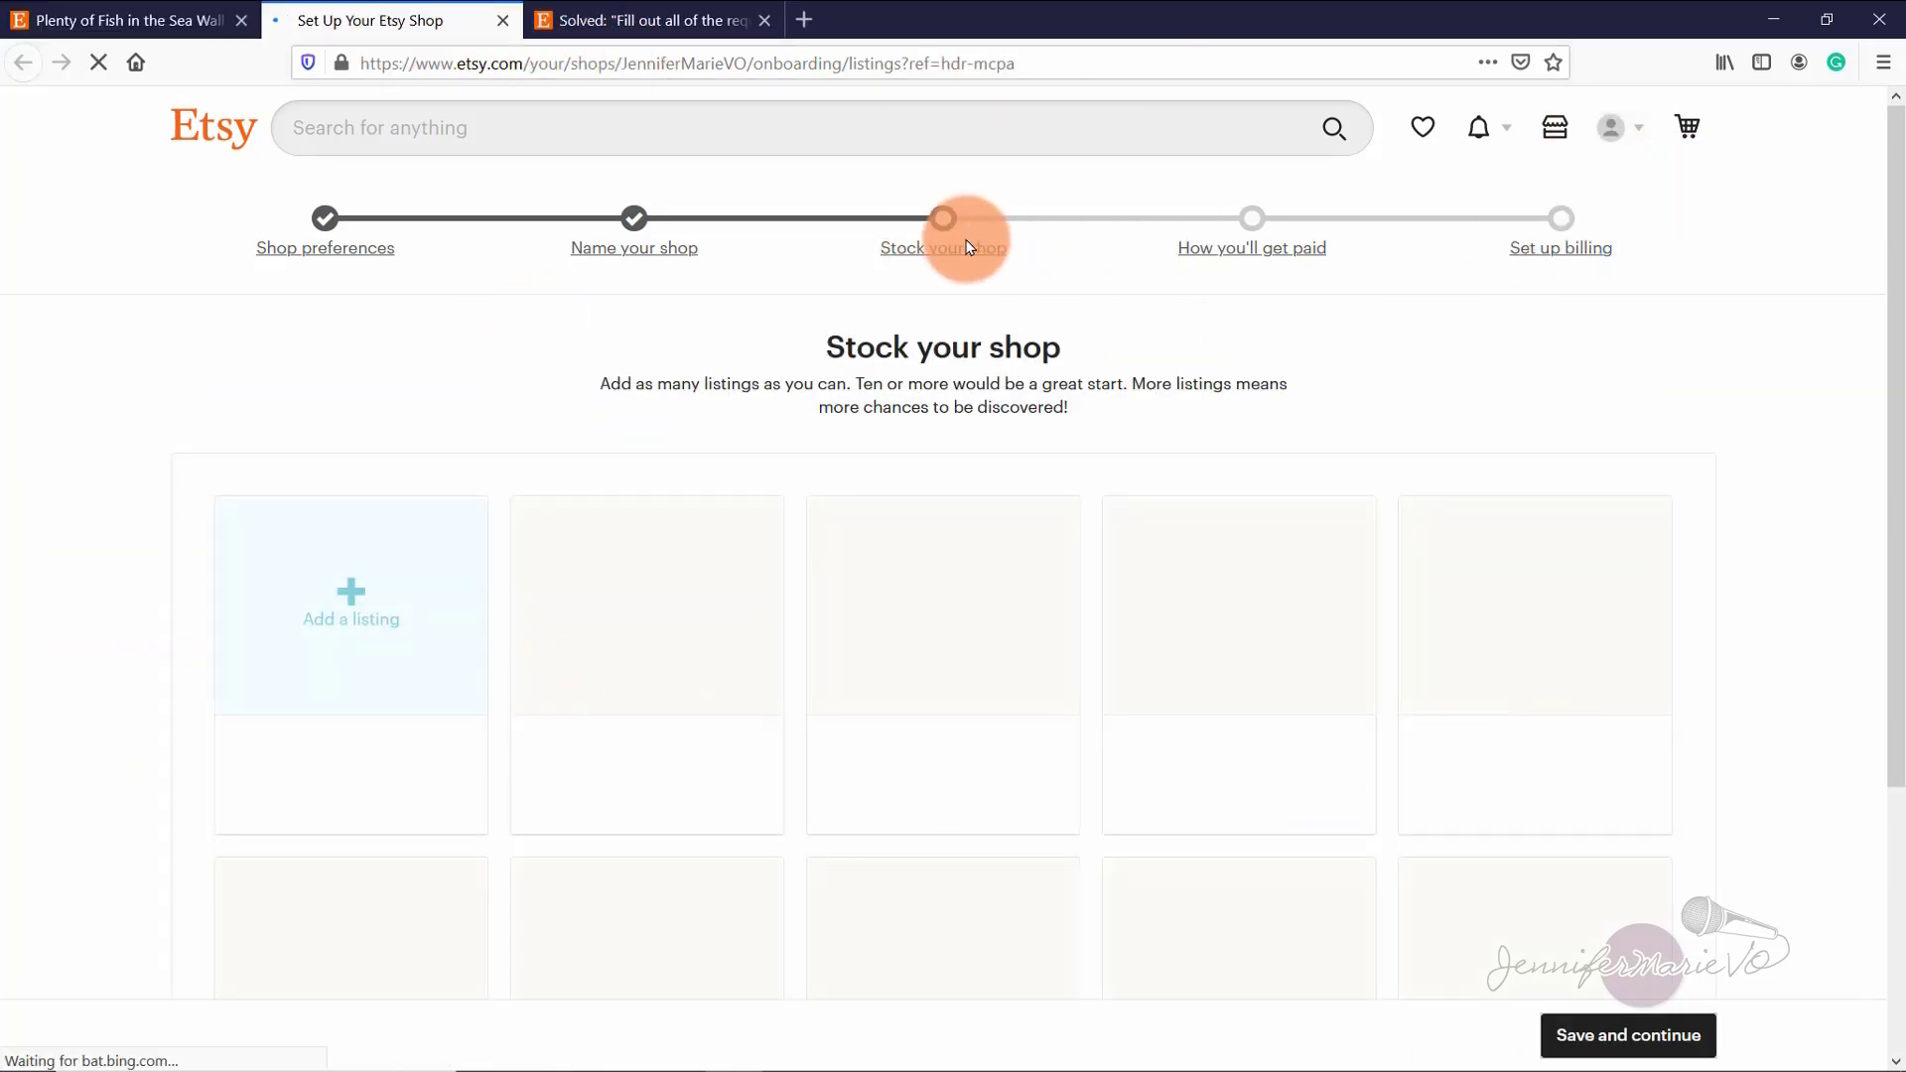
Step: Add a new listing with the Plenty-of-Fish-Poster1 photo and preview it
{"action": "left_click", "coordinate": [386, 617]}
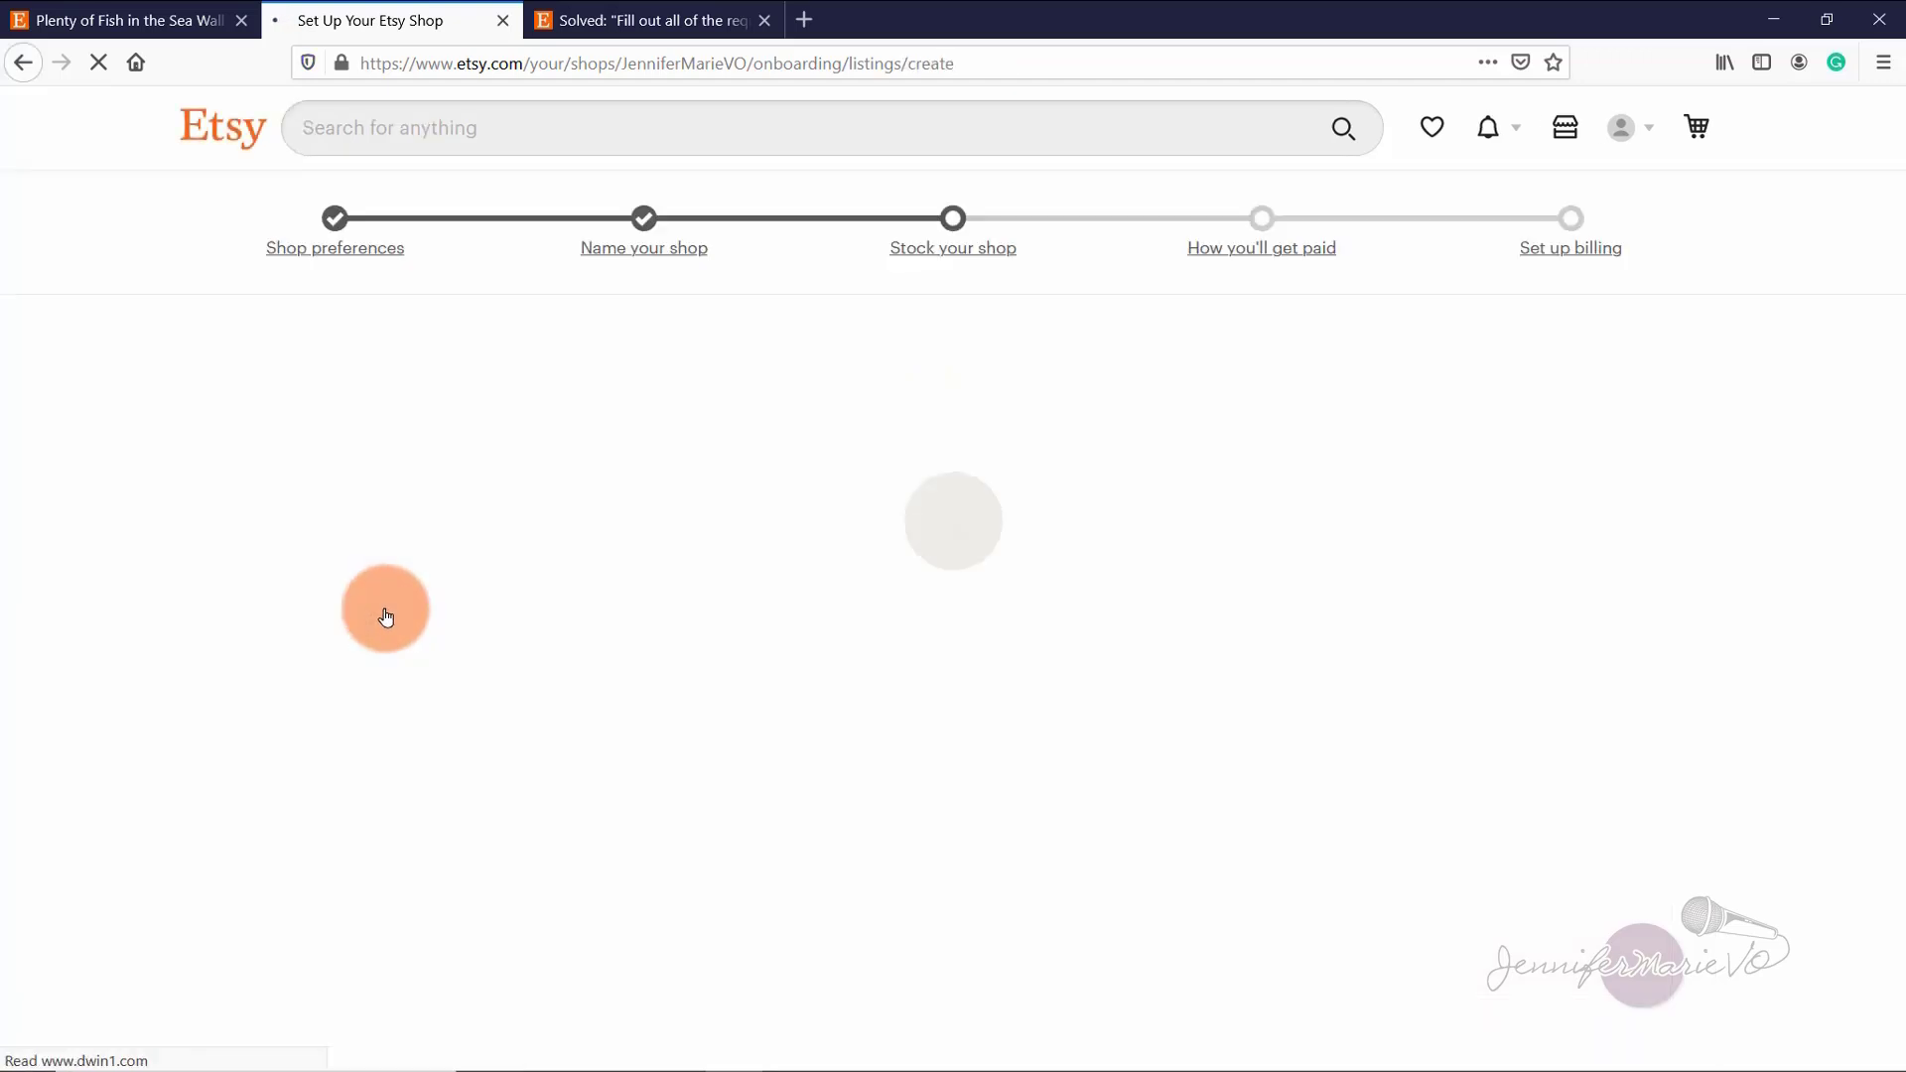
{"action": "scroll", "coordinate": [1120, 605], "scroll_direction": "down", "scroll_amount": 2}
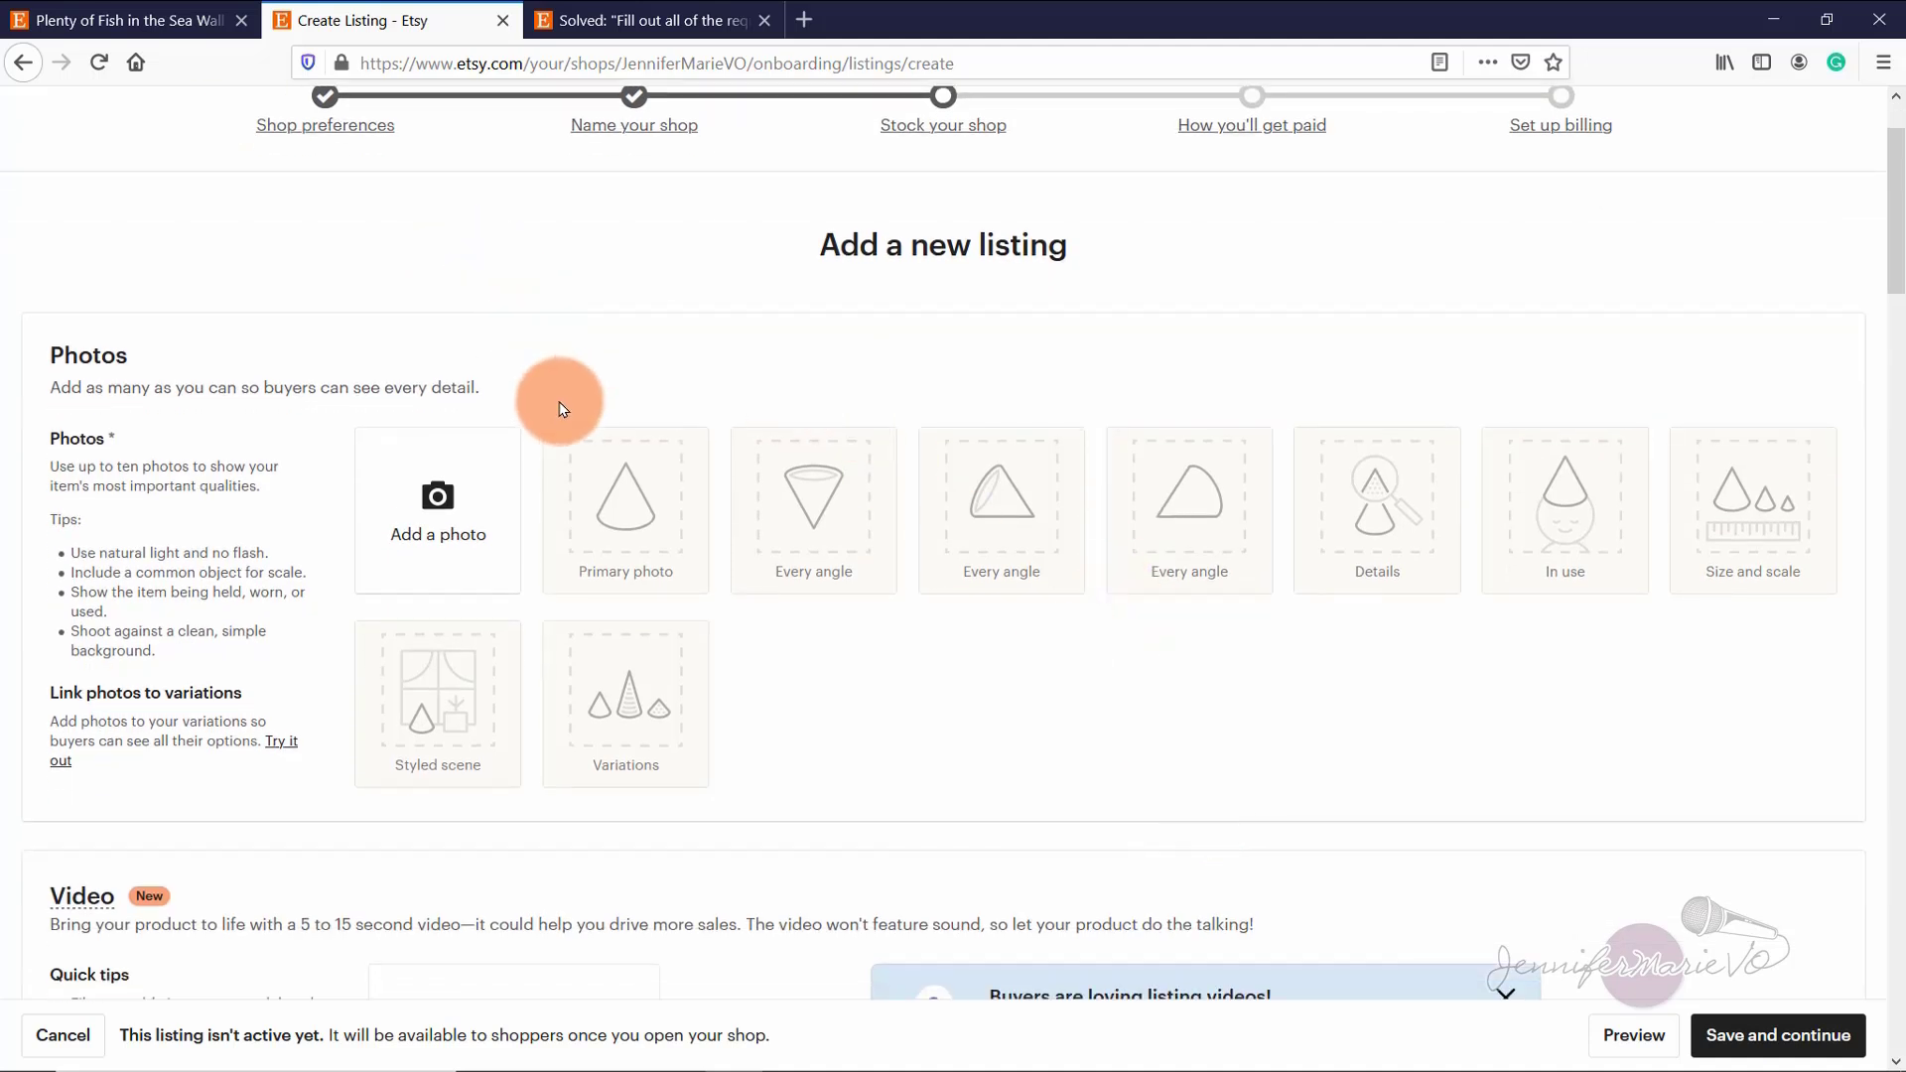
{"action": "left_click", "coordinate": [498, 519]}
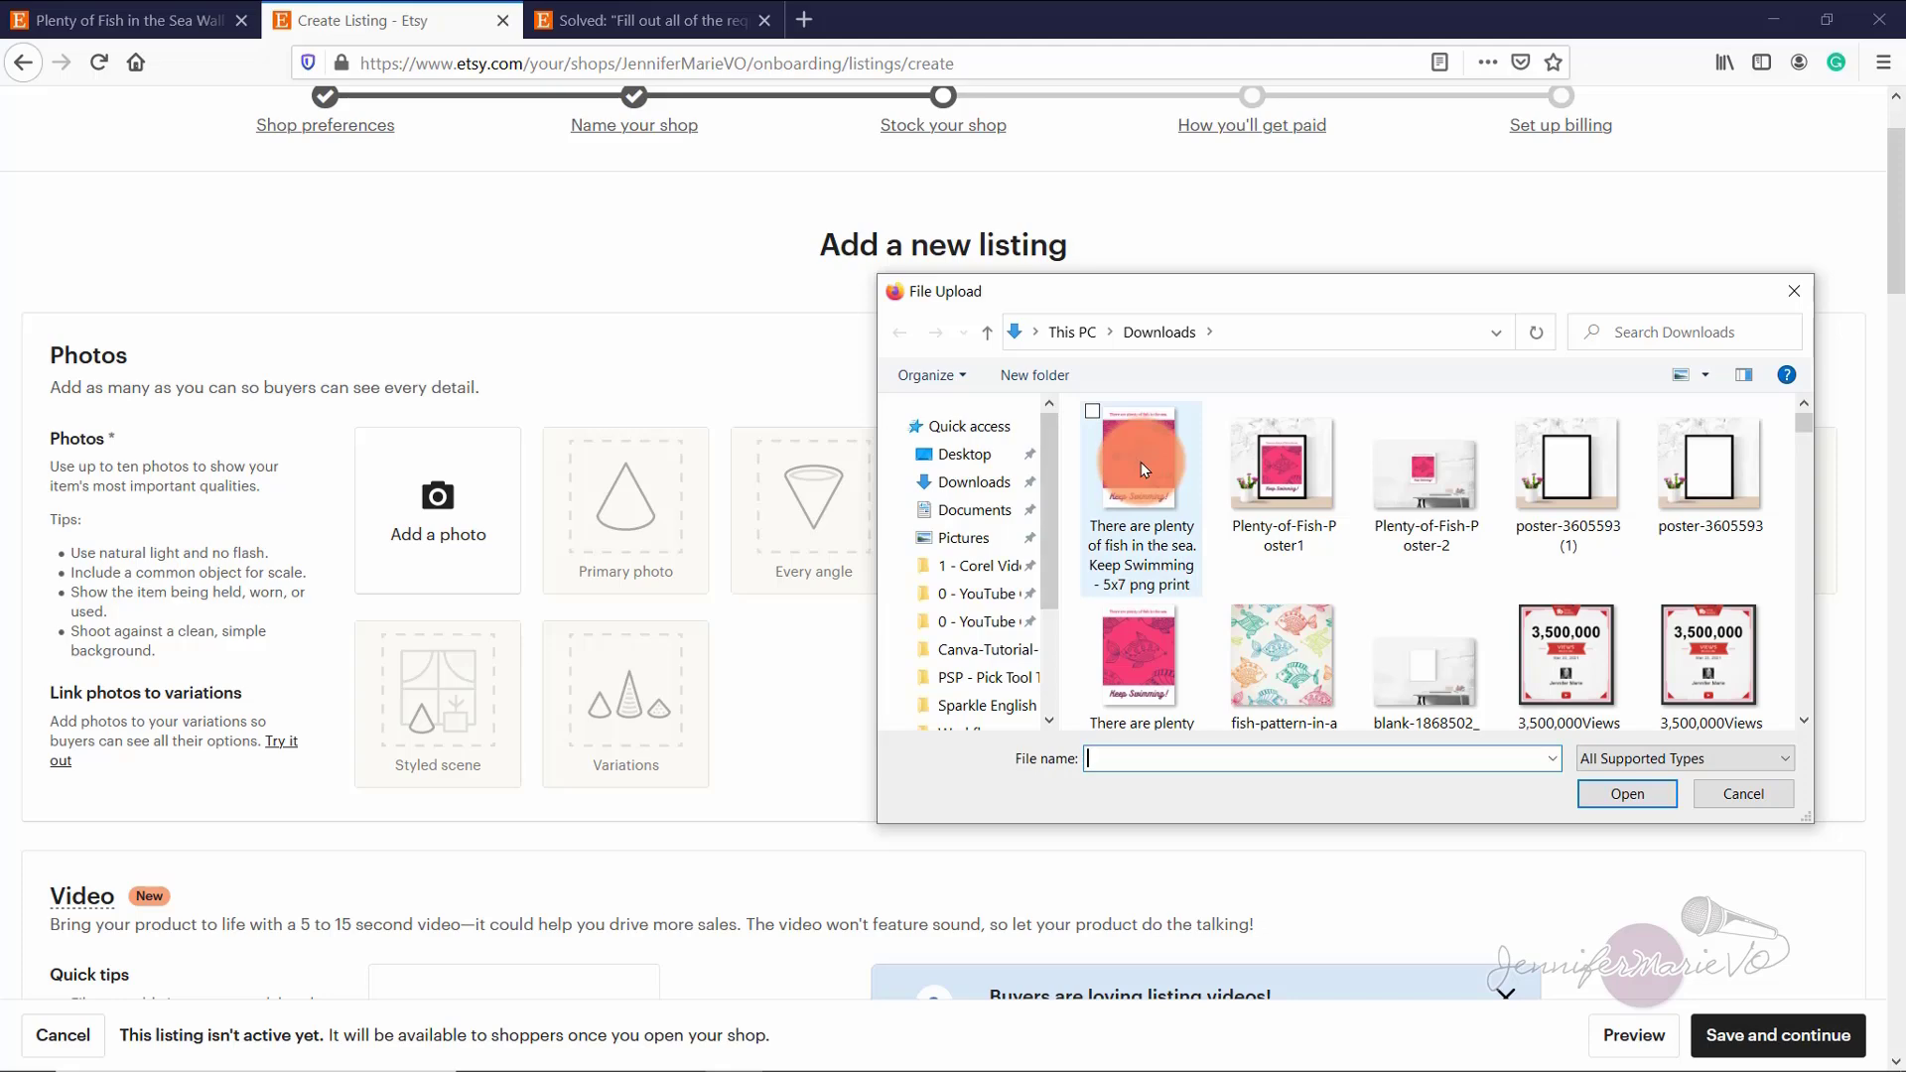
{"action": "double_click", "coordinate": [1301, 473]}
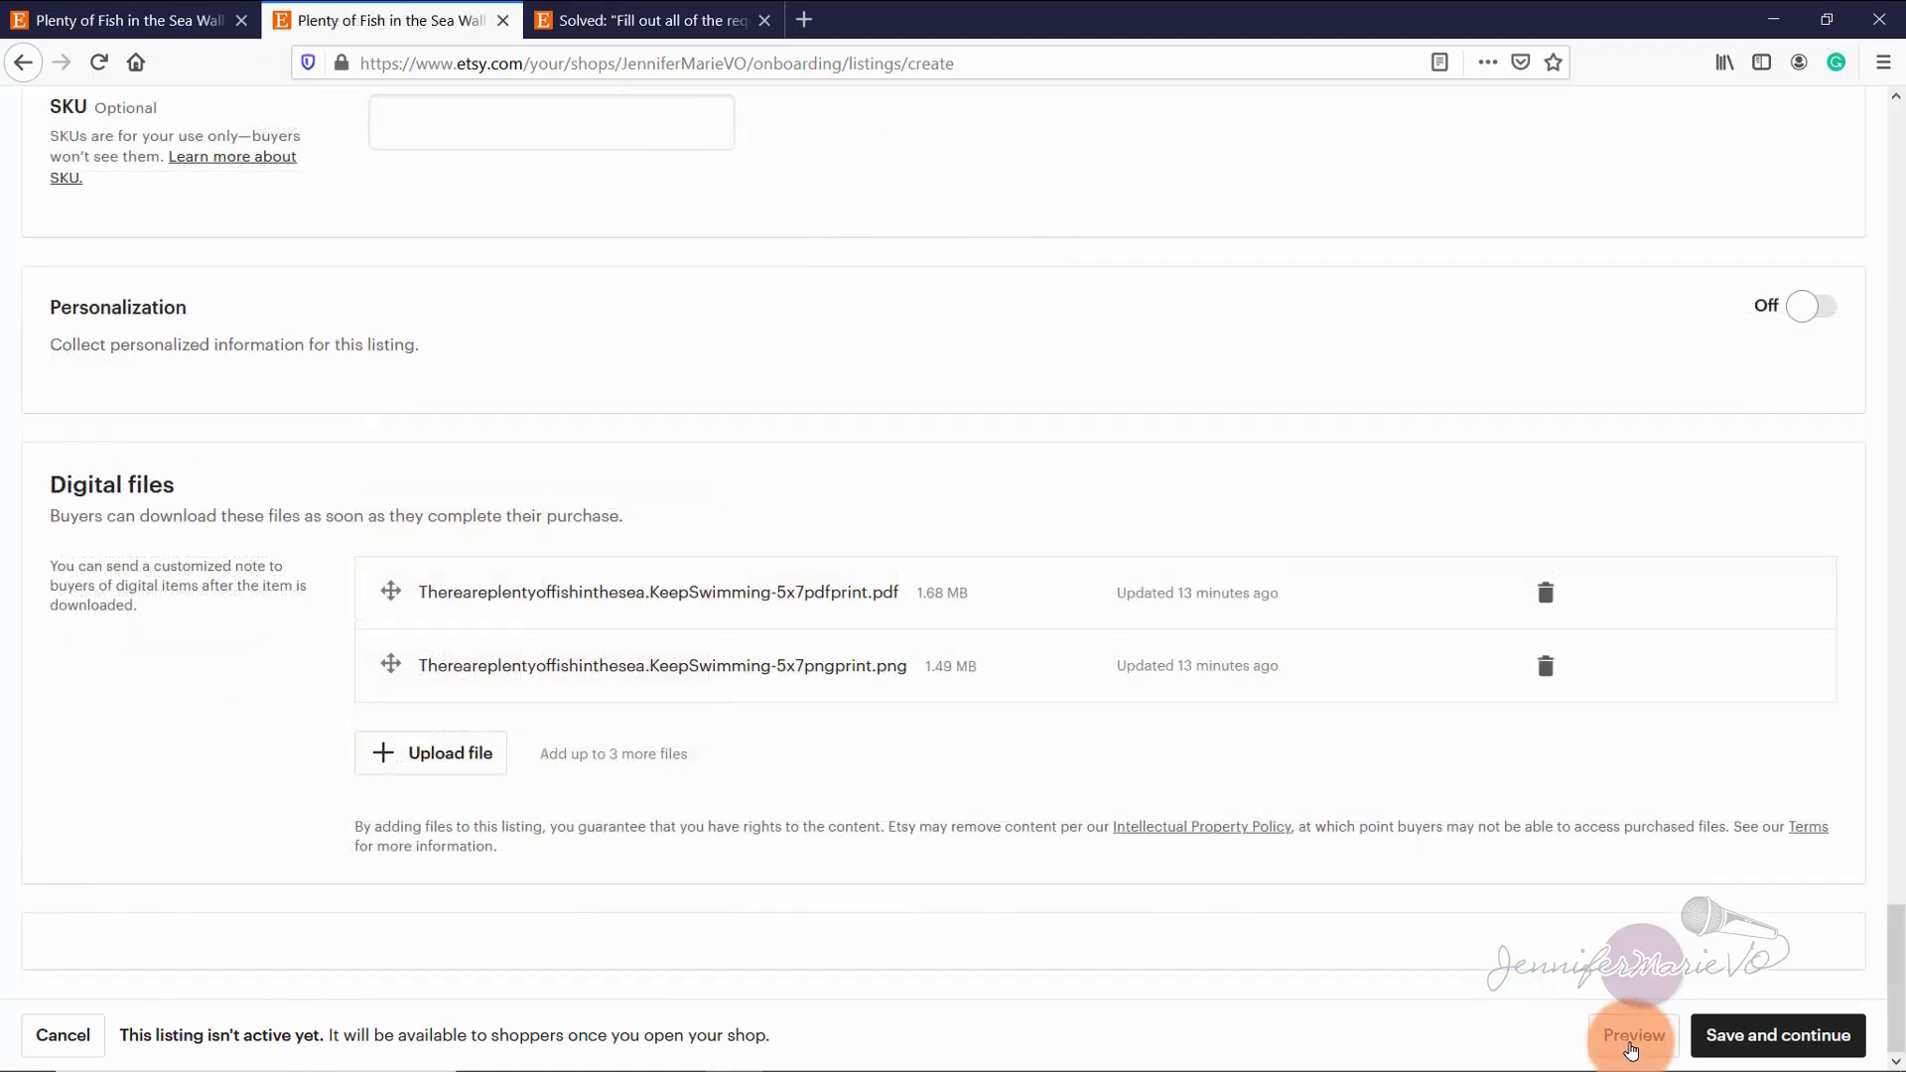
{"action": "left_click", "coordinate": [1630, 1042]}
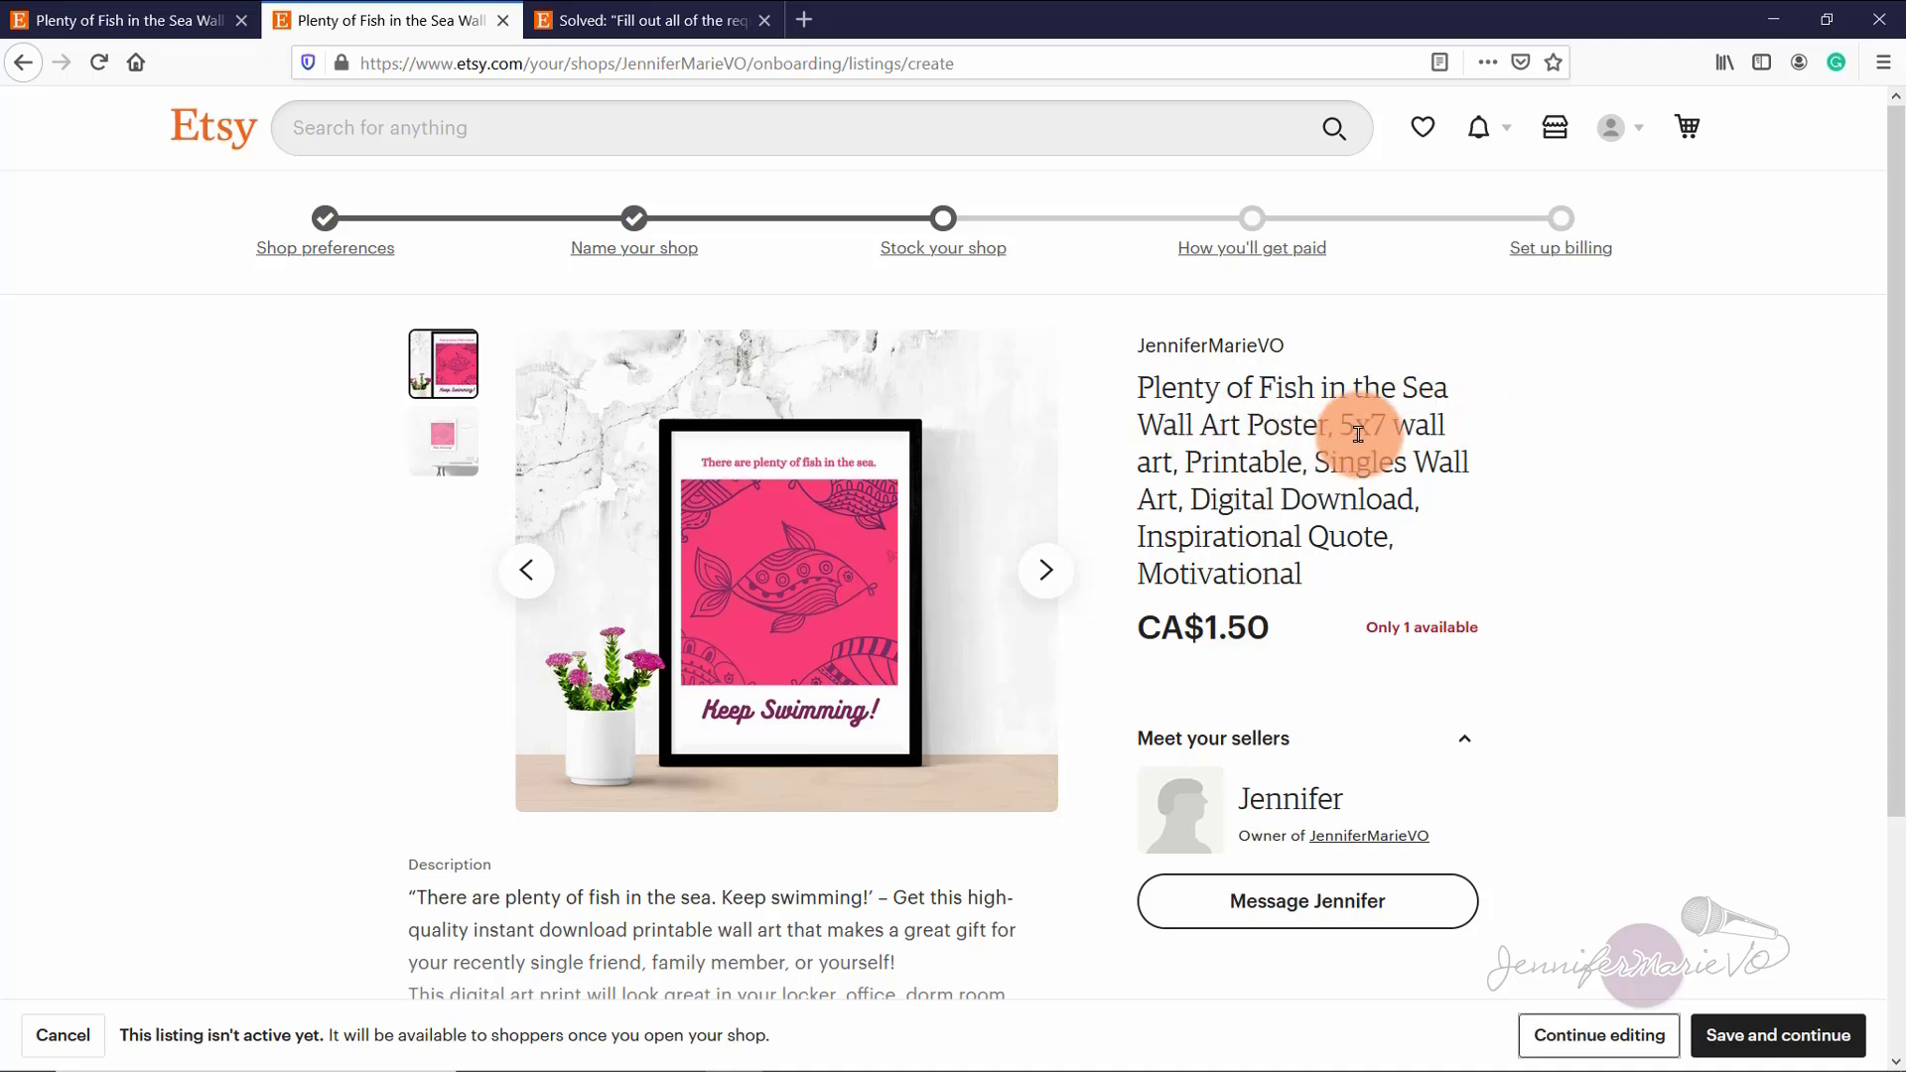
{"action": "left_click", "coordinate": [1049, 576]}
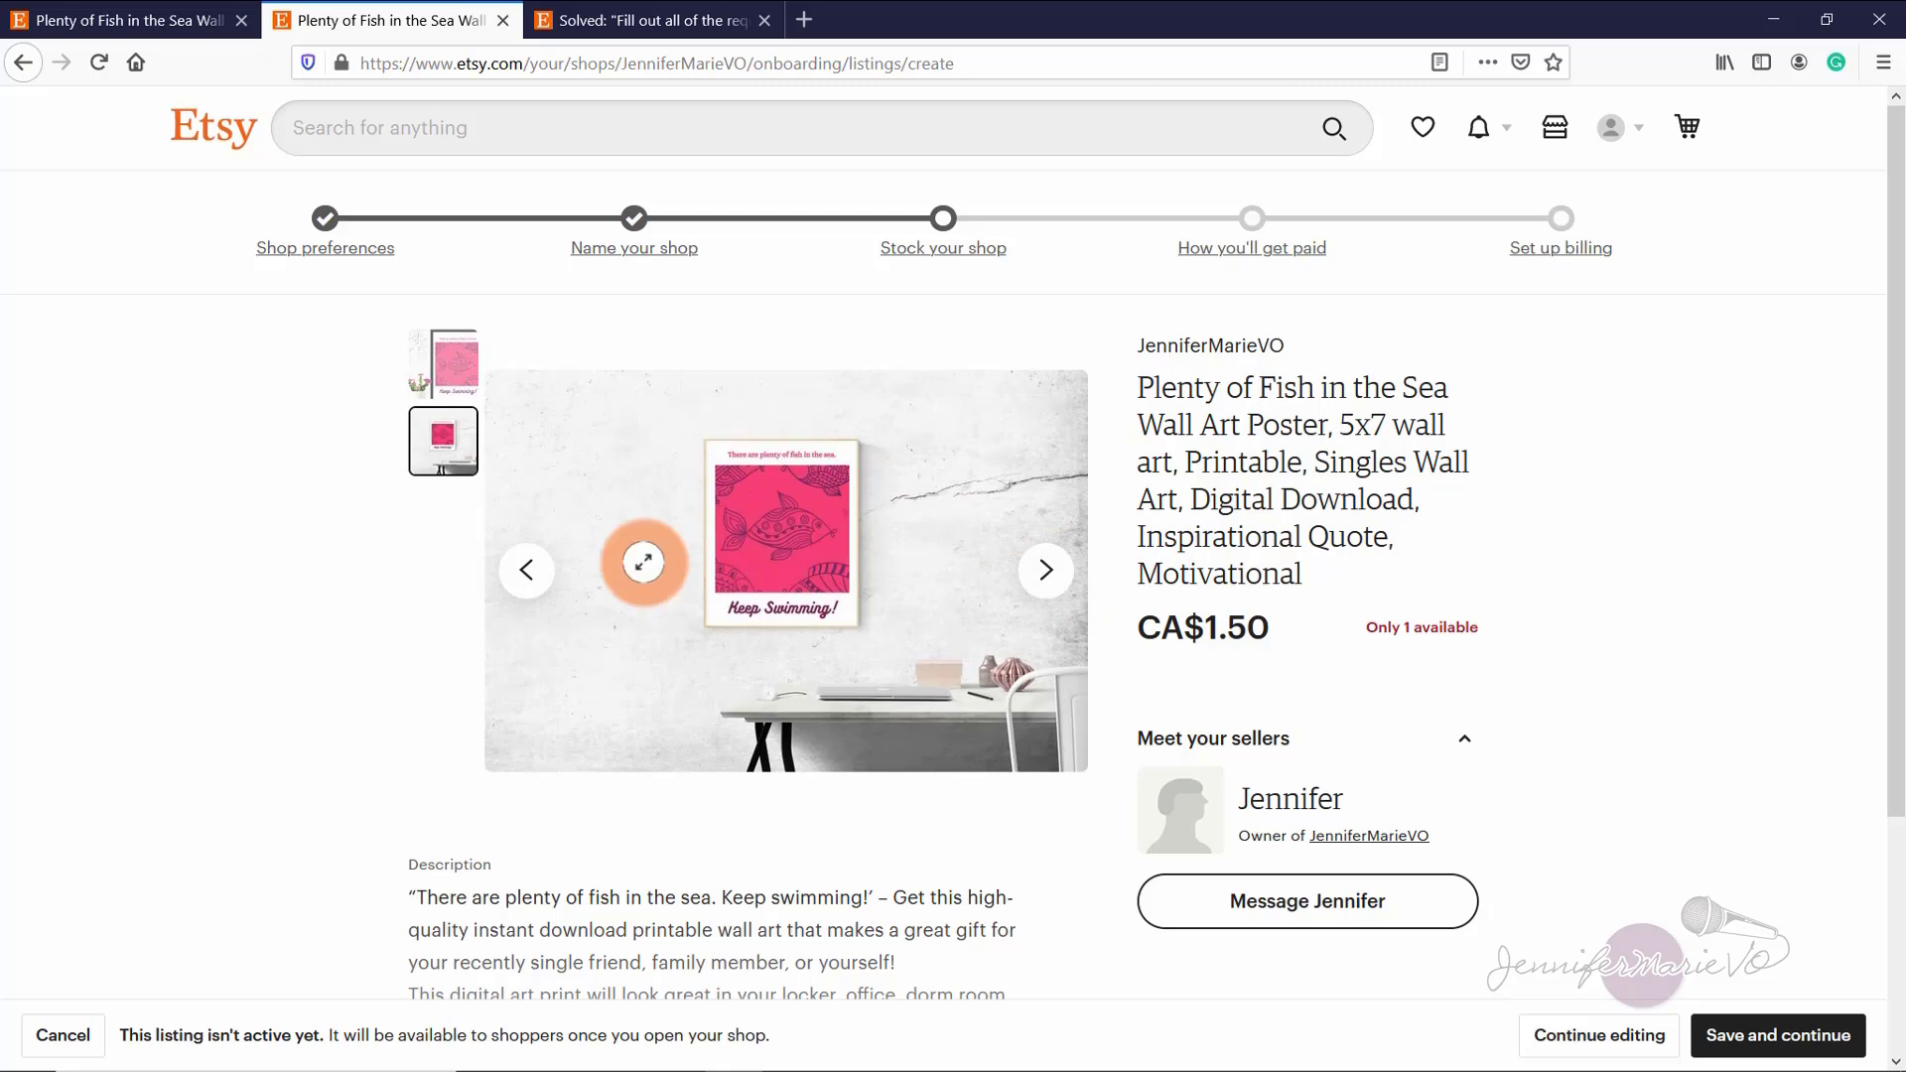
{"action": "left_click", "coordinate": [527, 574]}
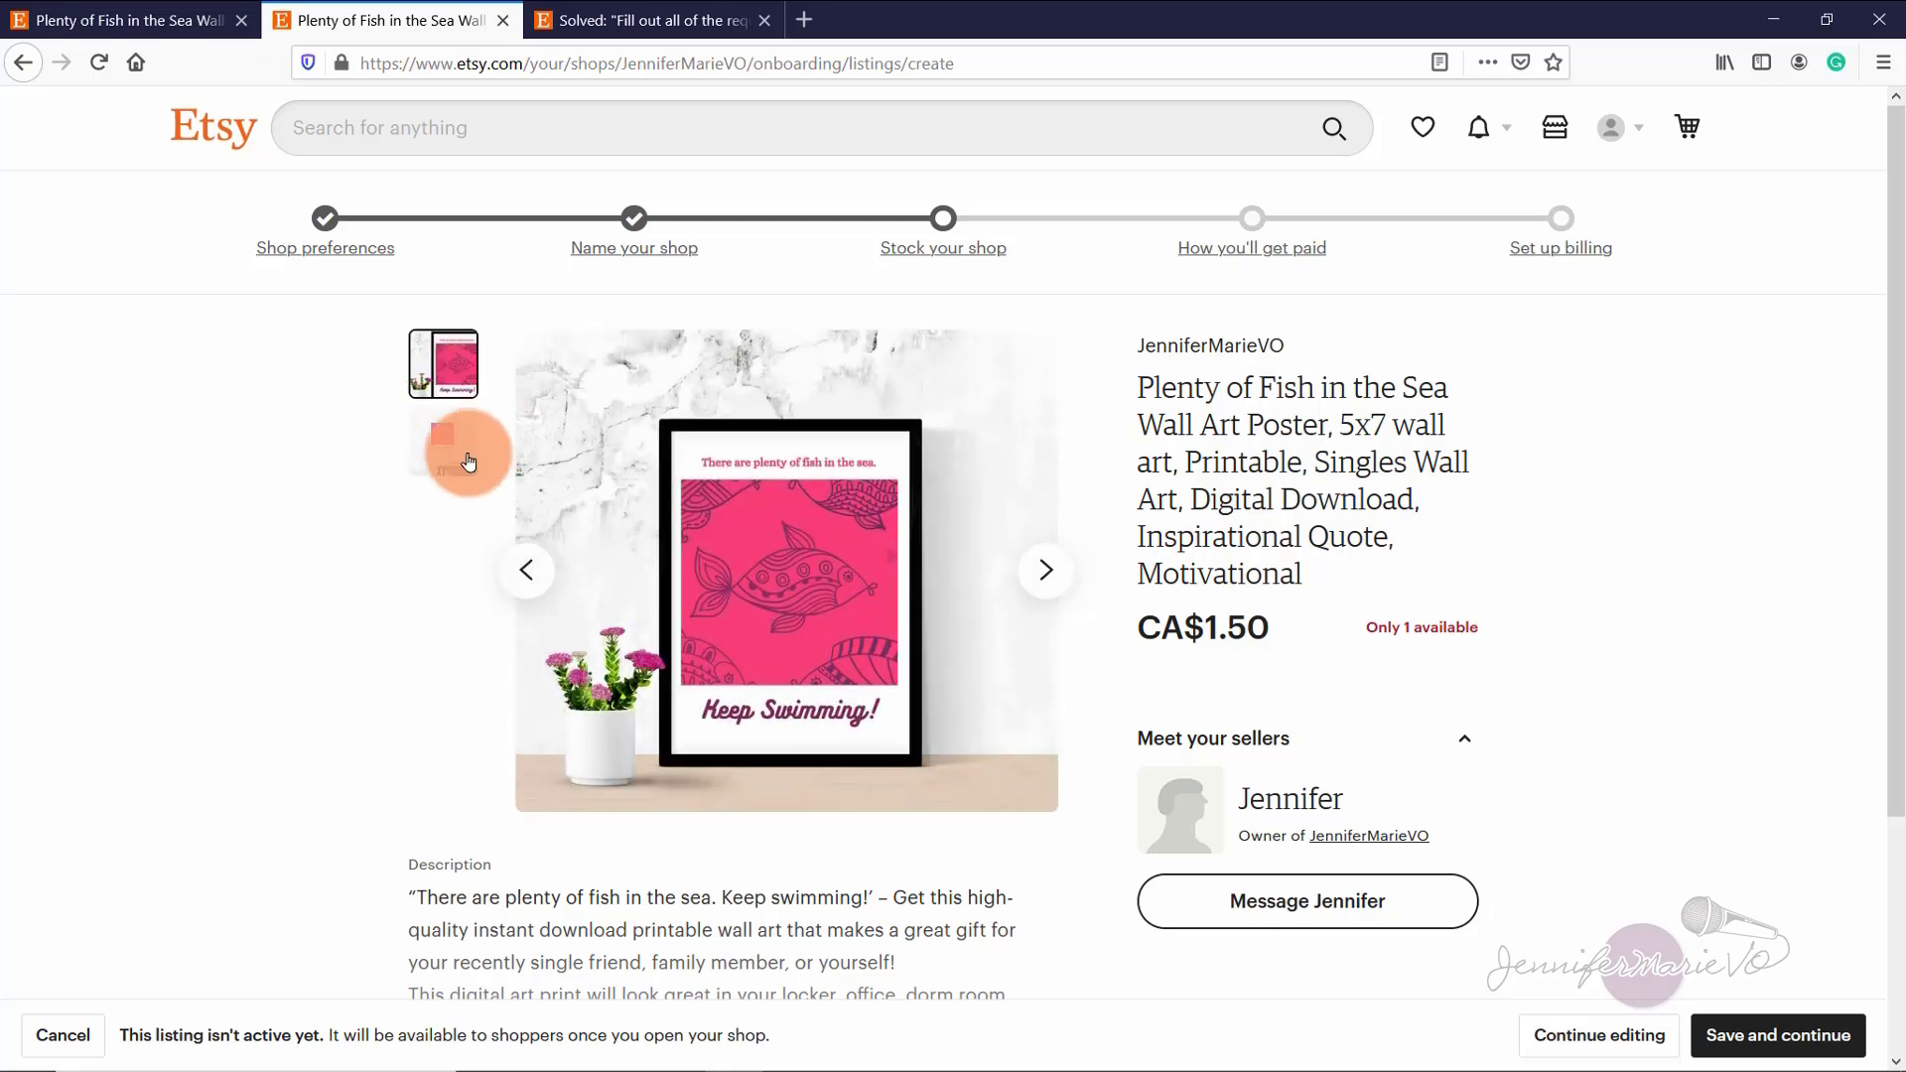
{"action": "scroll", "coordinate": [427, 775], "scroll_direction": "down", "scroll_amount": 3}
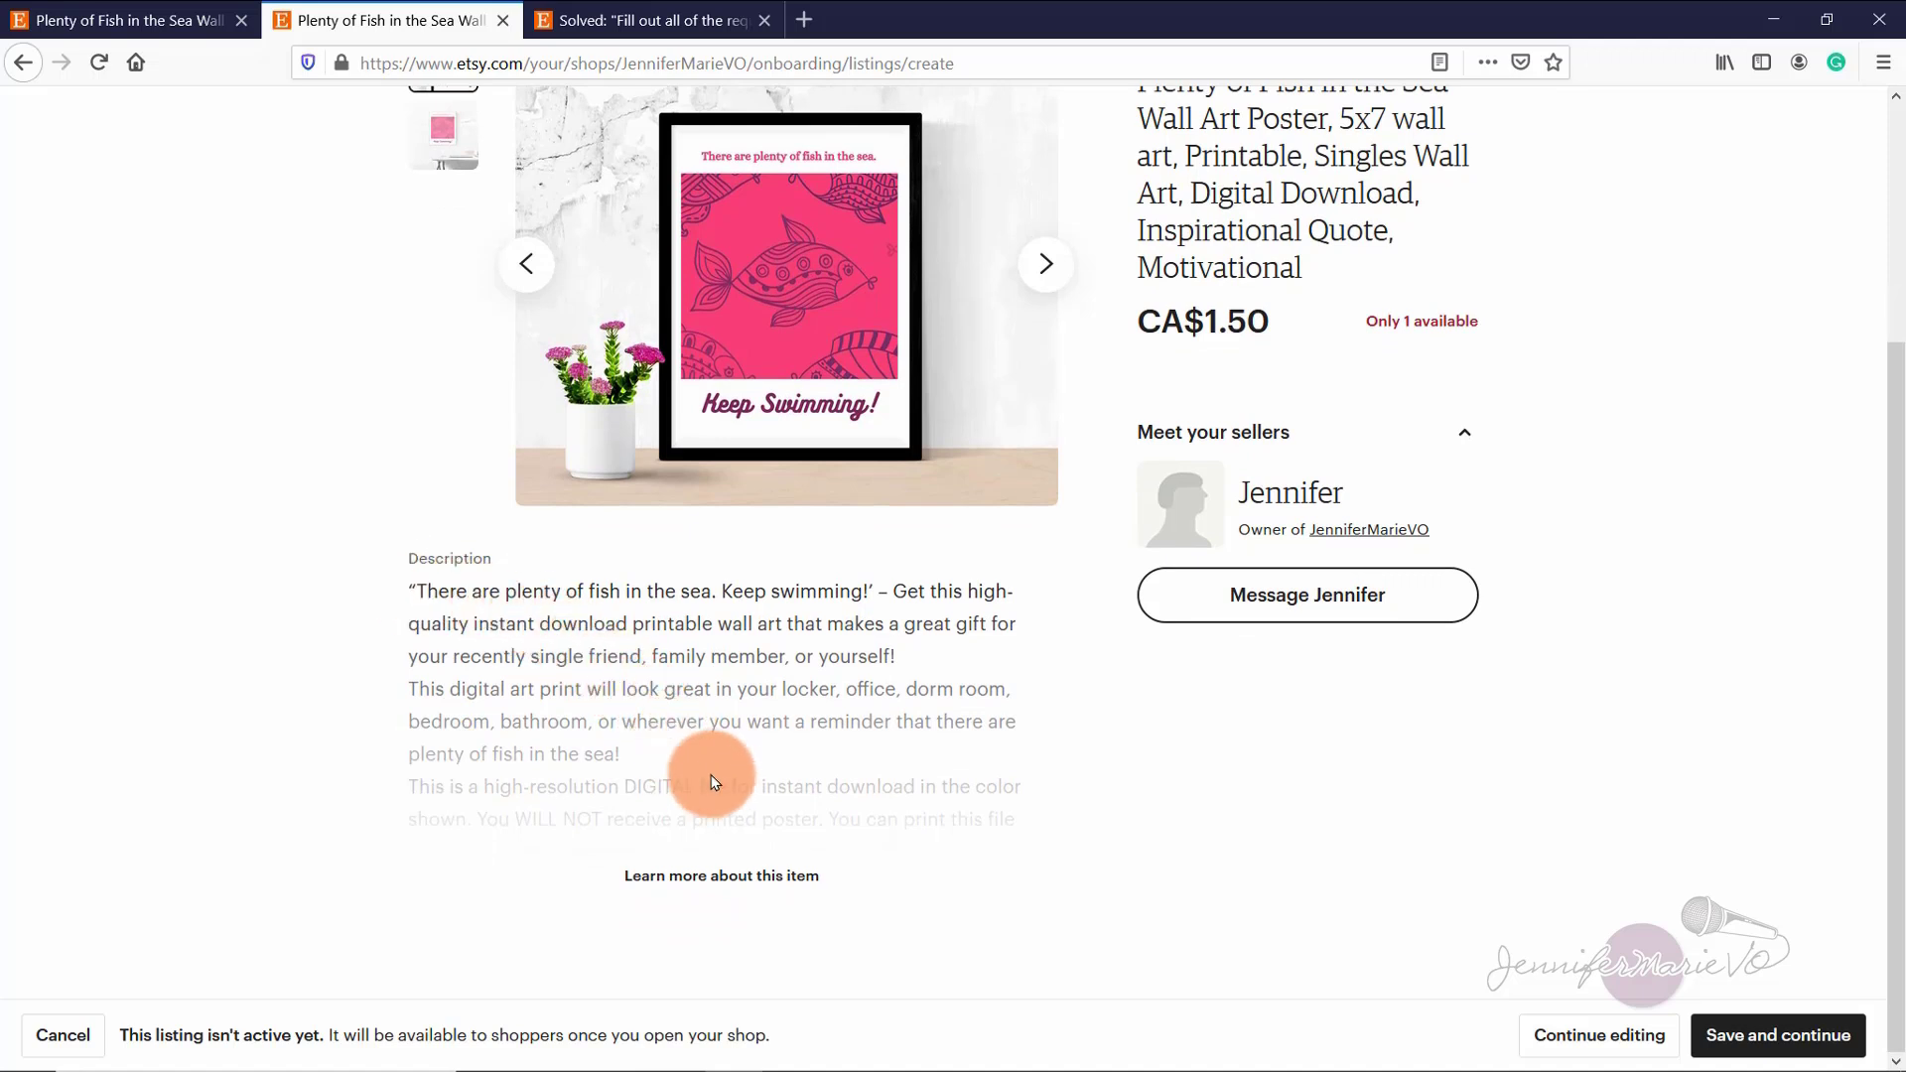
{"action": "left_click", "coordinate": [721, 878]}
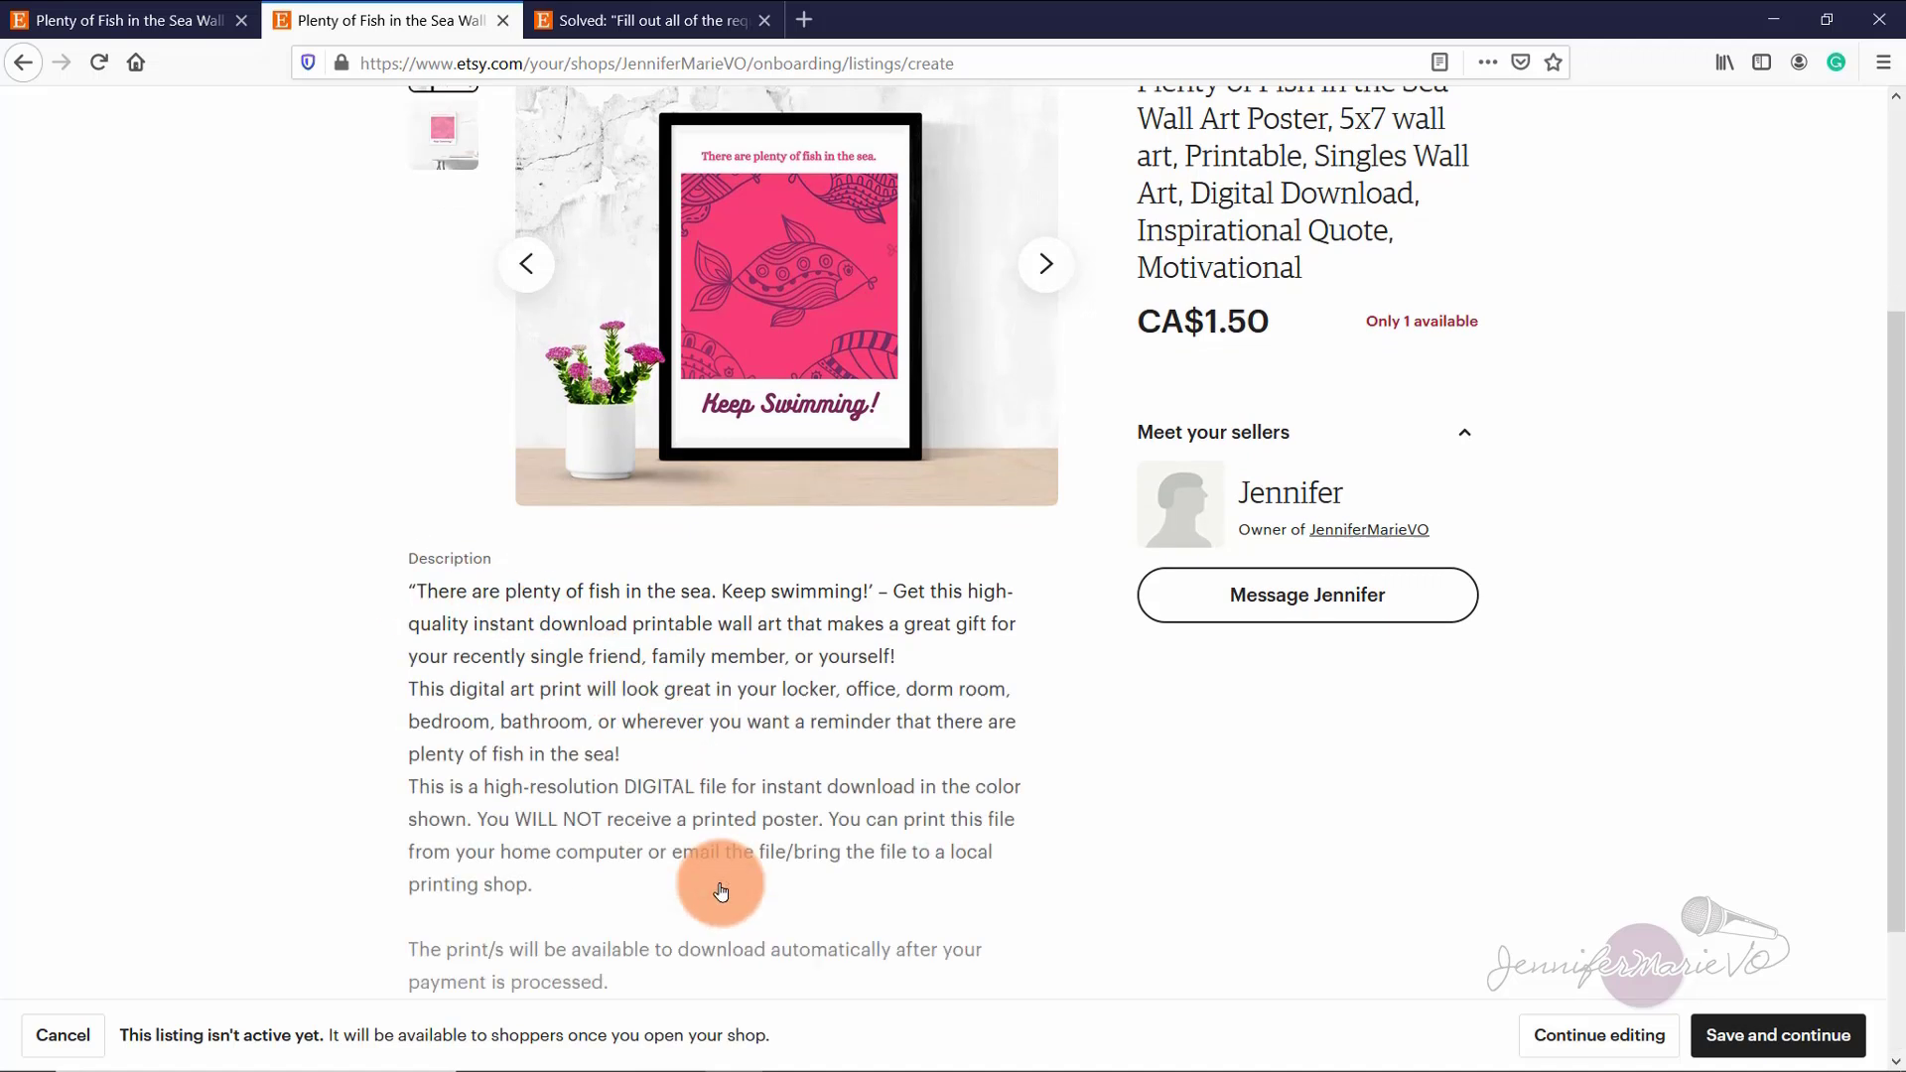
{"action": "scroll", "coordinate": [553, 711], "scroll_direction": "down", "scroll_amount": 5}
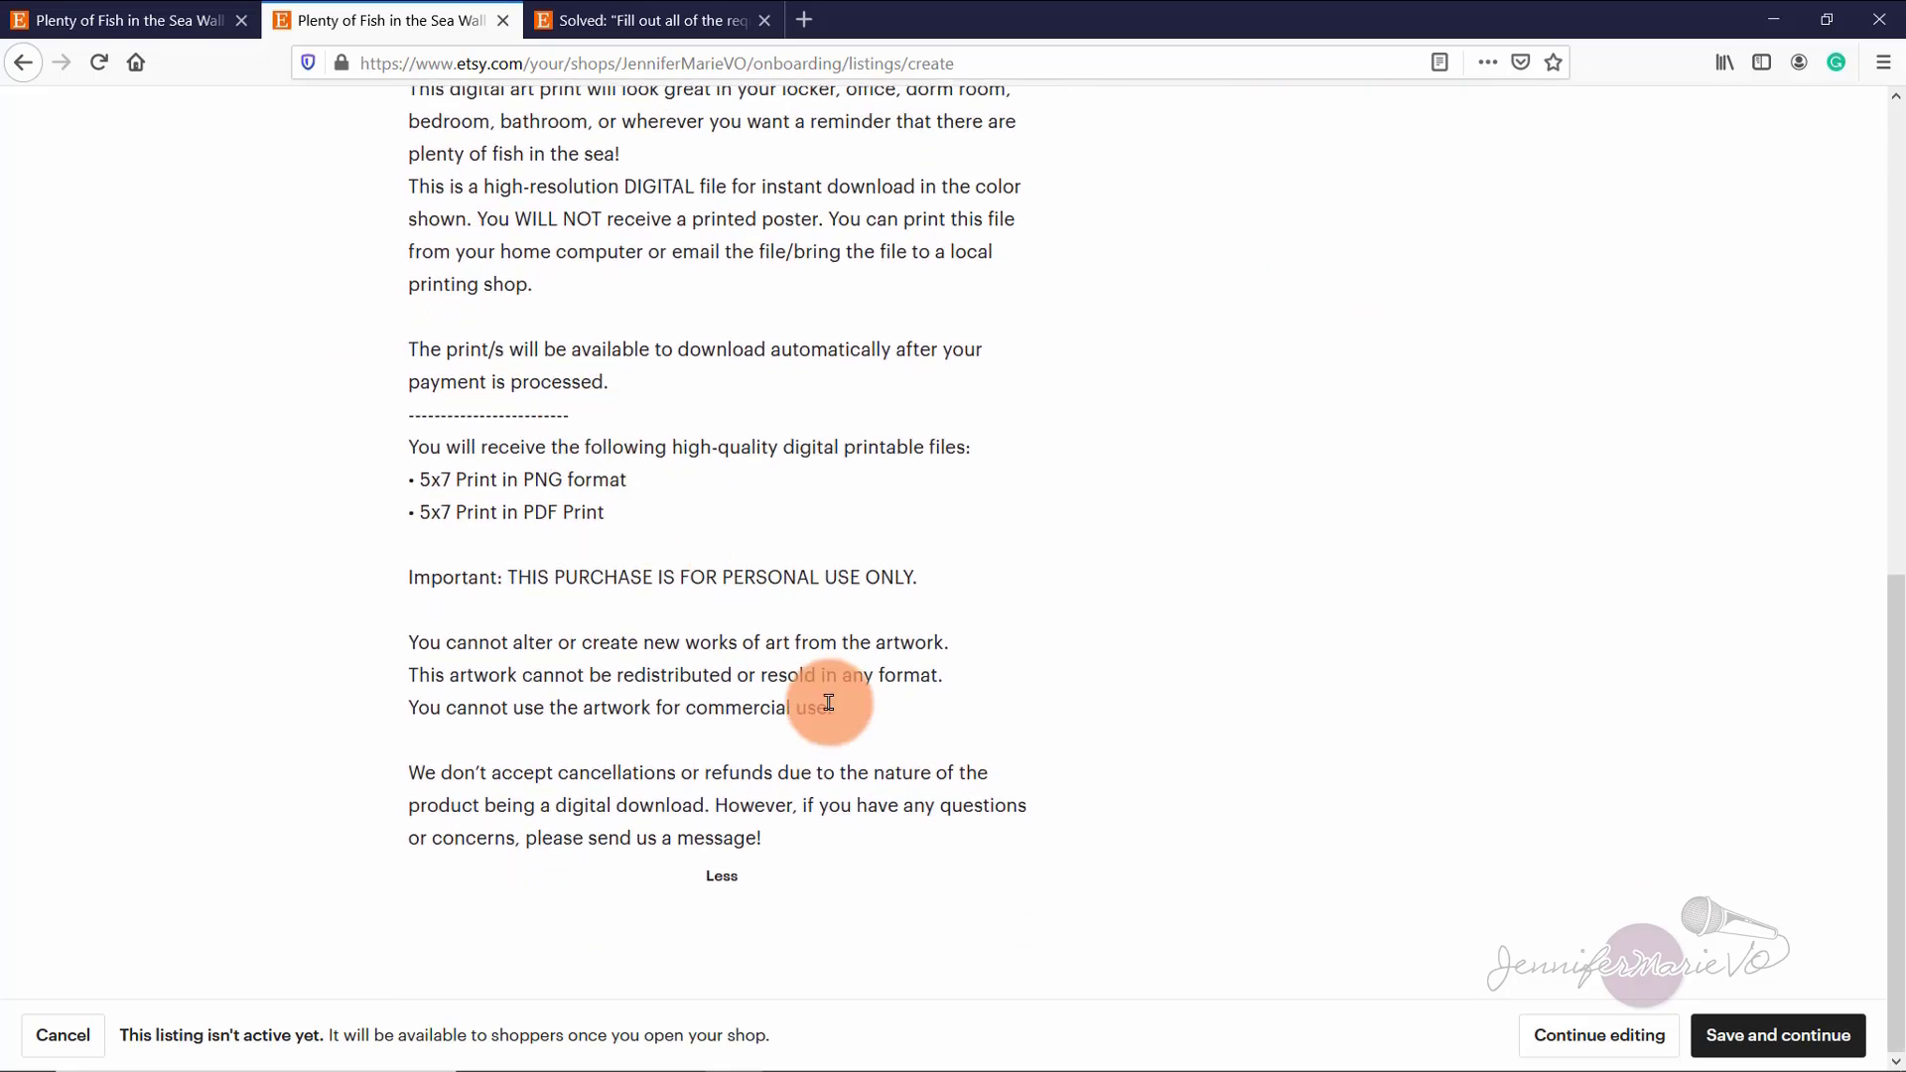
{"action": "scroll", "coordinate": [832, 701], "scroll_direction": "up", "scroll_amount": 10}
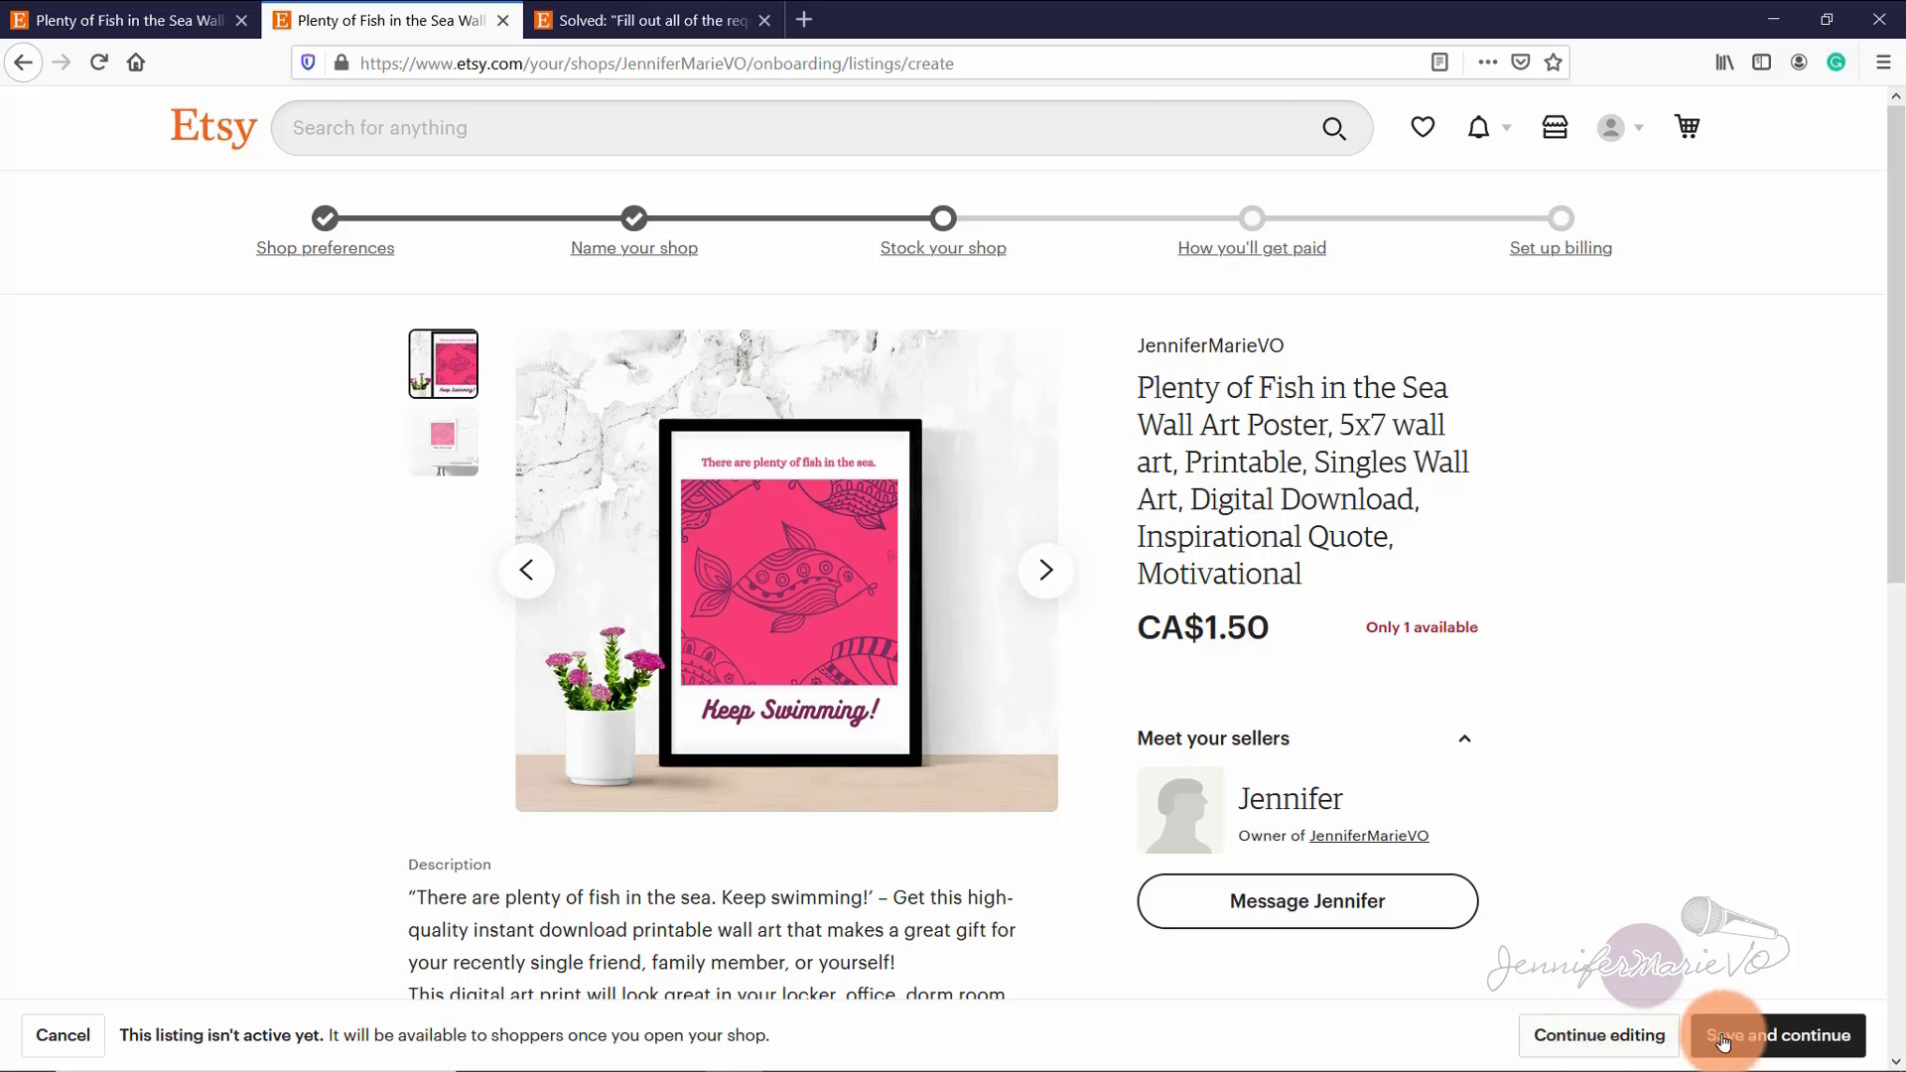
Step: Save the Plenty of Fish listing from its preview and continue past the Stock your shop grid
{"action": "left_click", "coordinate": [1753, 1037]}
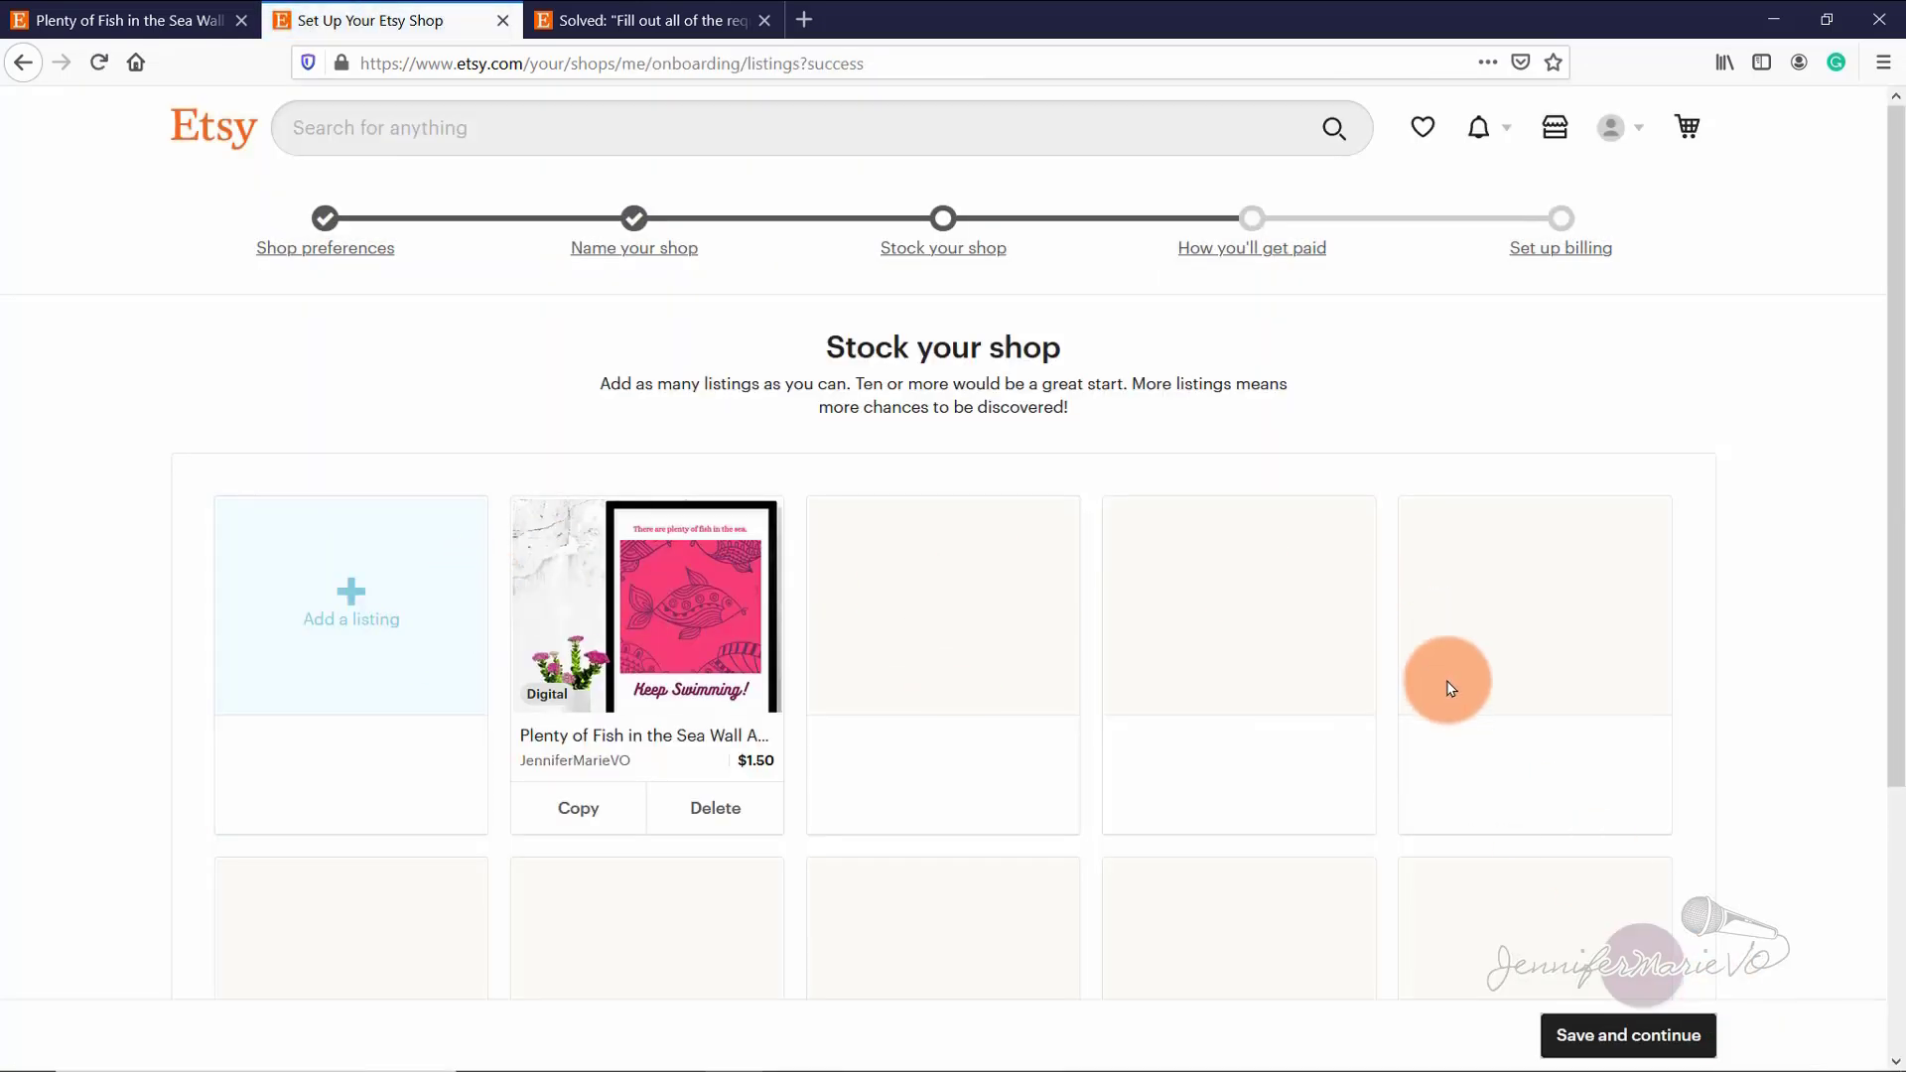
{"action": "scroll", "coordinate": [993, 596], "scroll_direction": "down", "scroll_amount": 3}
{"action": "scroll", "coordinate": [1142, 605], "scroll_direction": "up", "scroll_amount": 2}
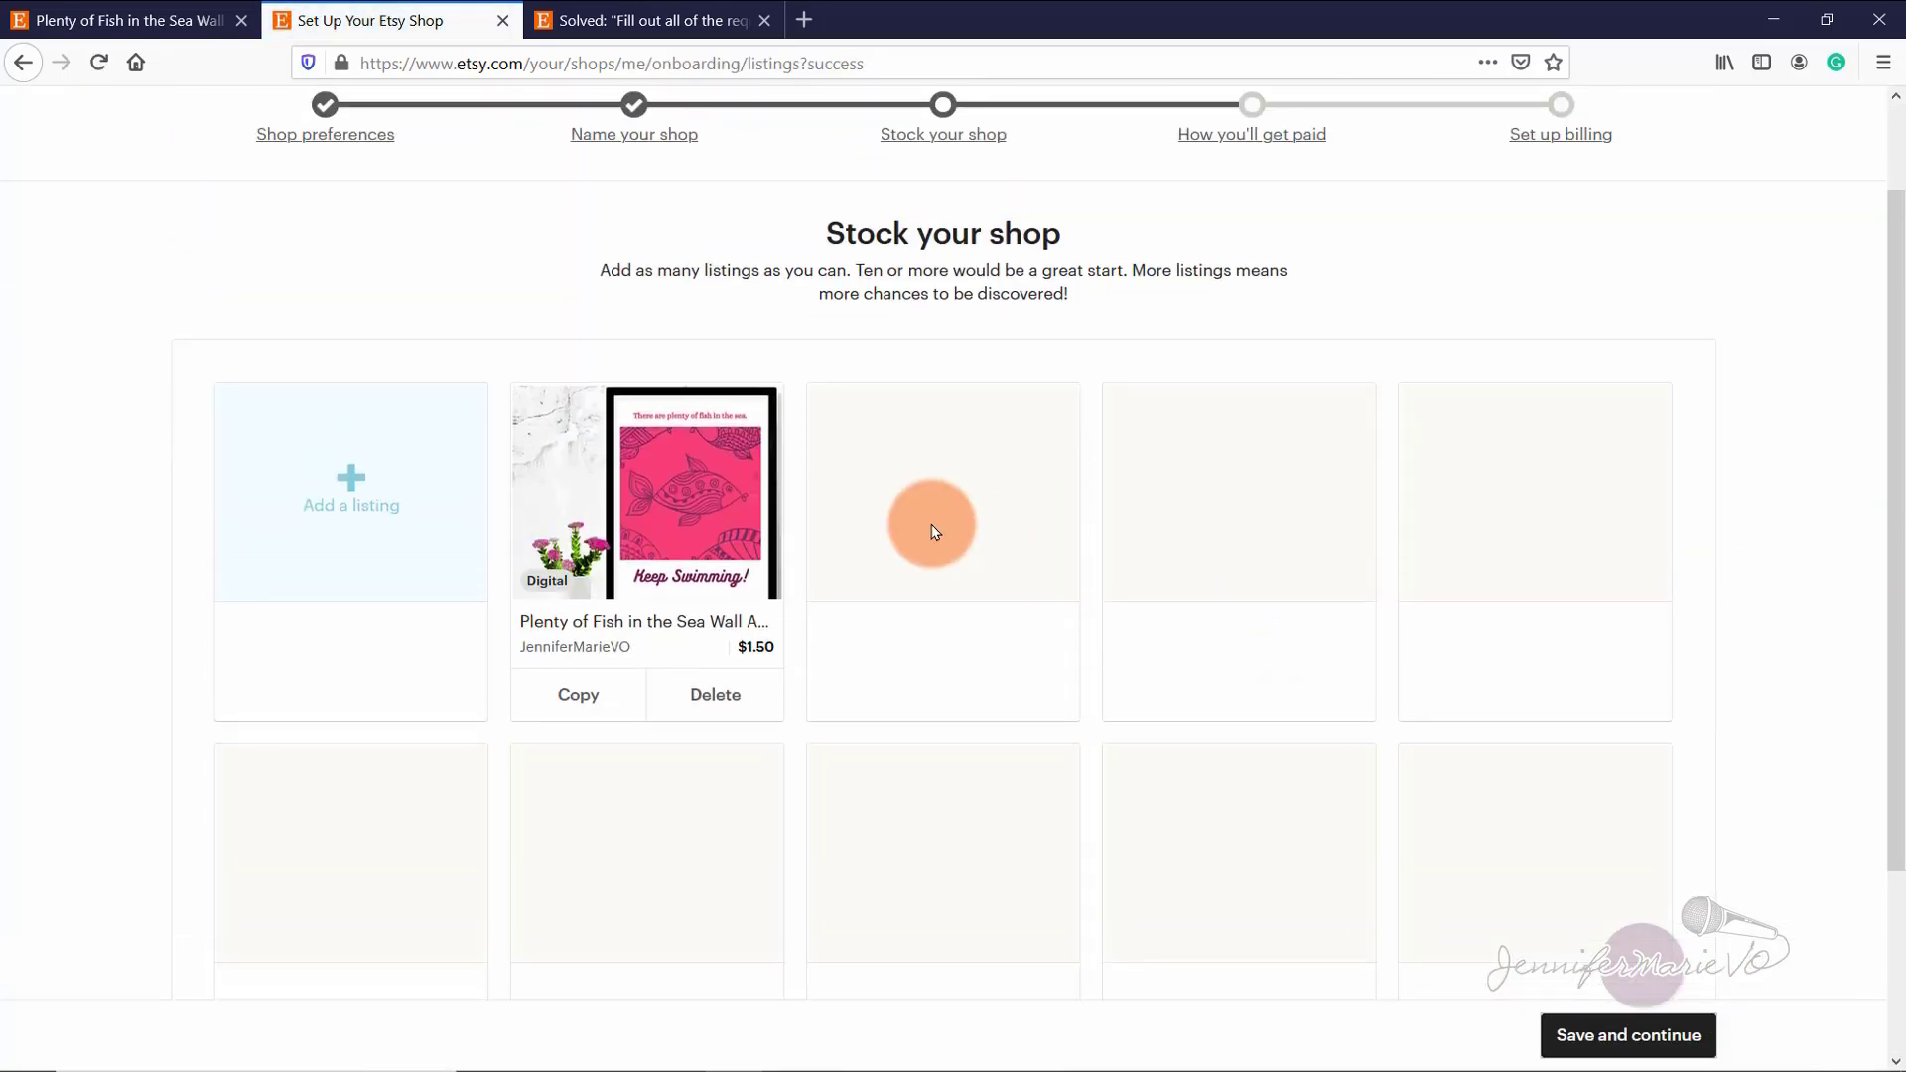
{"action": "left_click", "coordinate": [395, 508]}
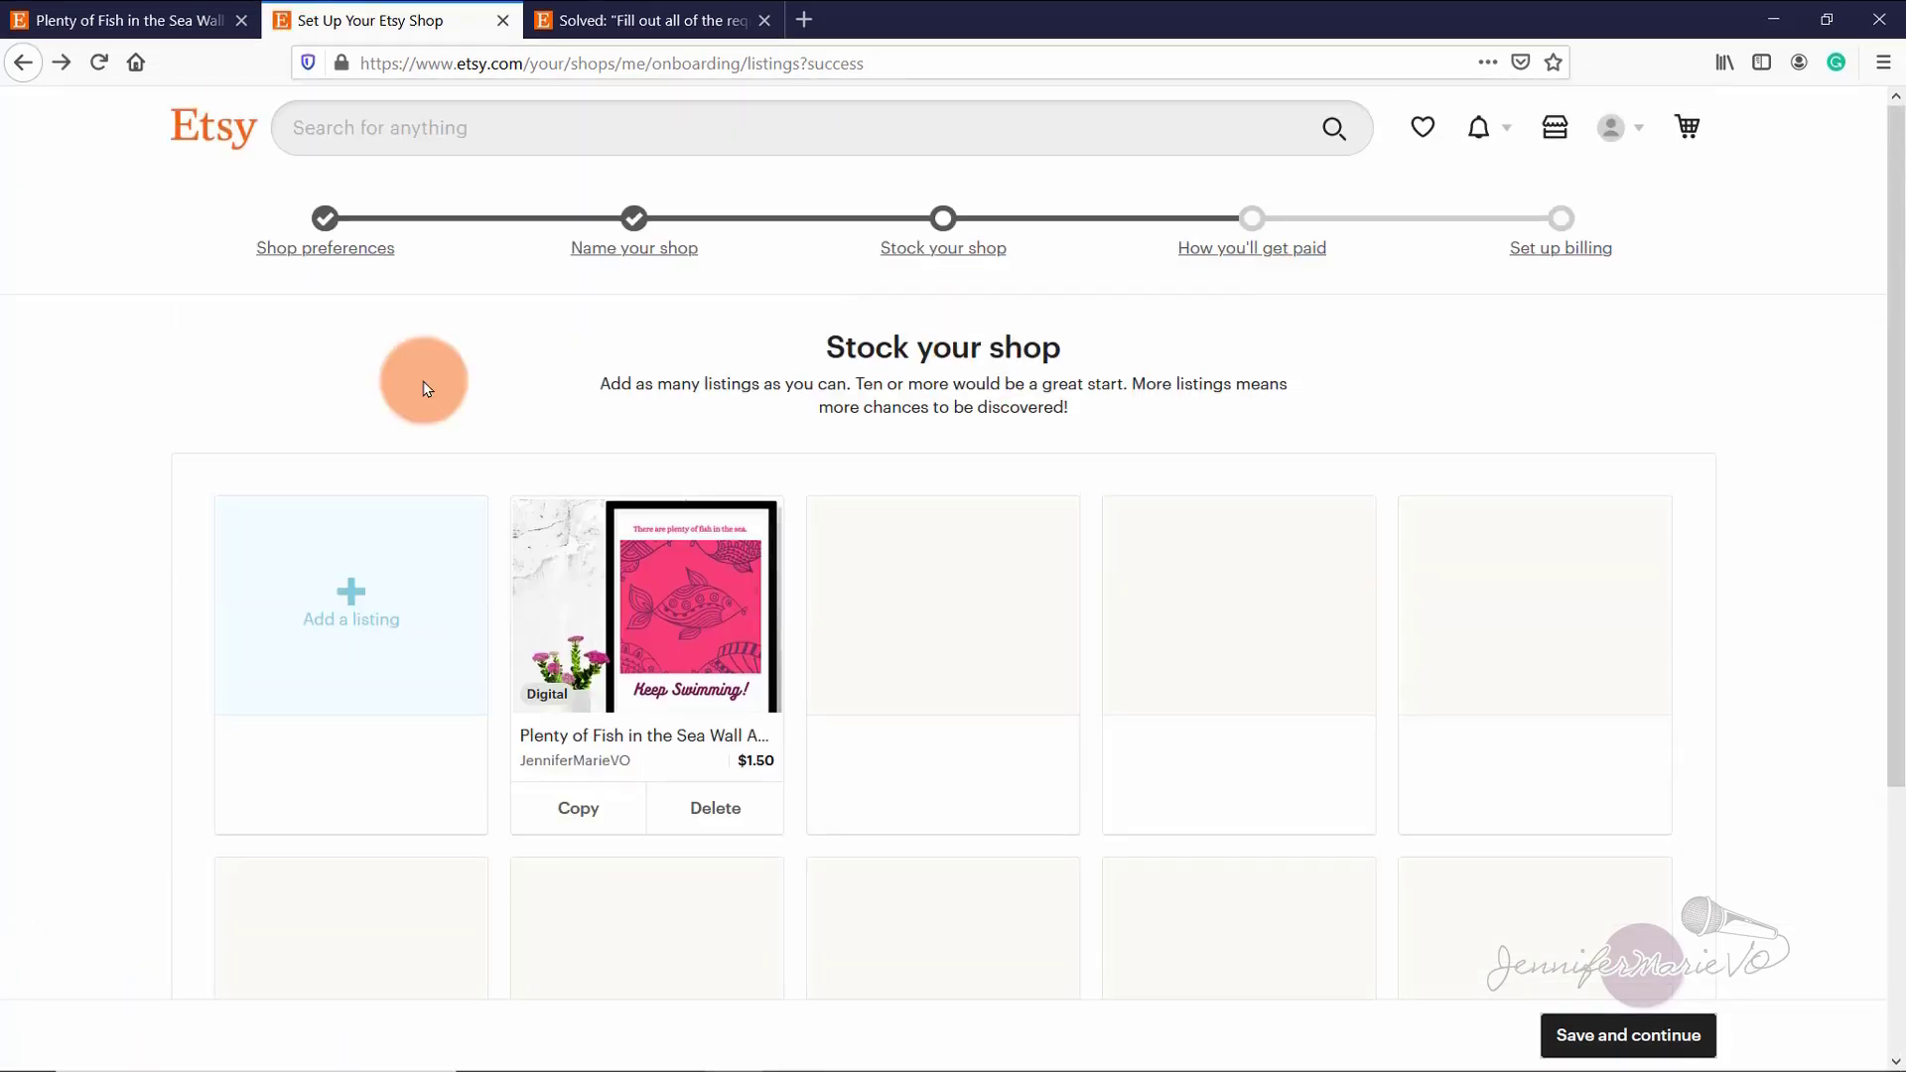
{"action": "scroll", "coordinate": [1757, 740], "scroll_direction": "down", "scroll_amount": 2}
{"action": "scroll", "coordinate": [1777, 750], "scroll_direction": "up", "scroll_amount": 2}
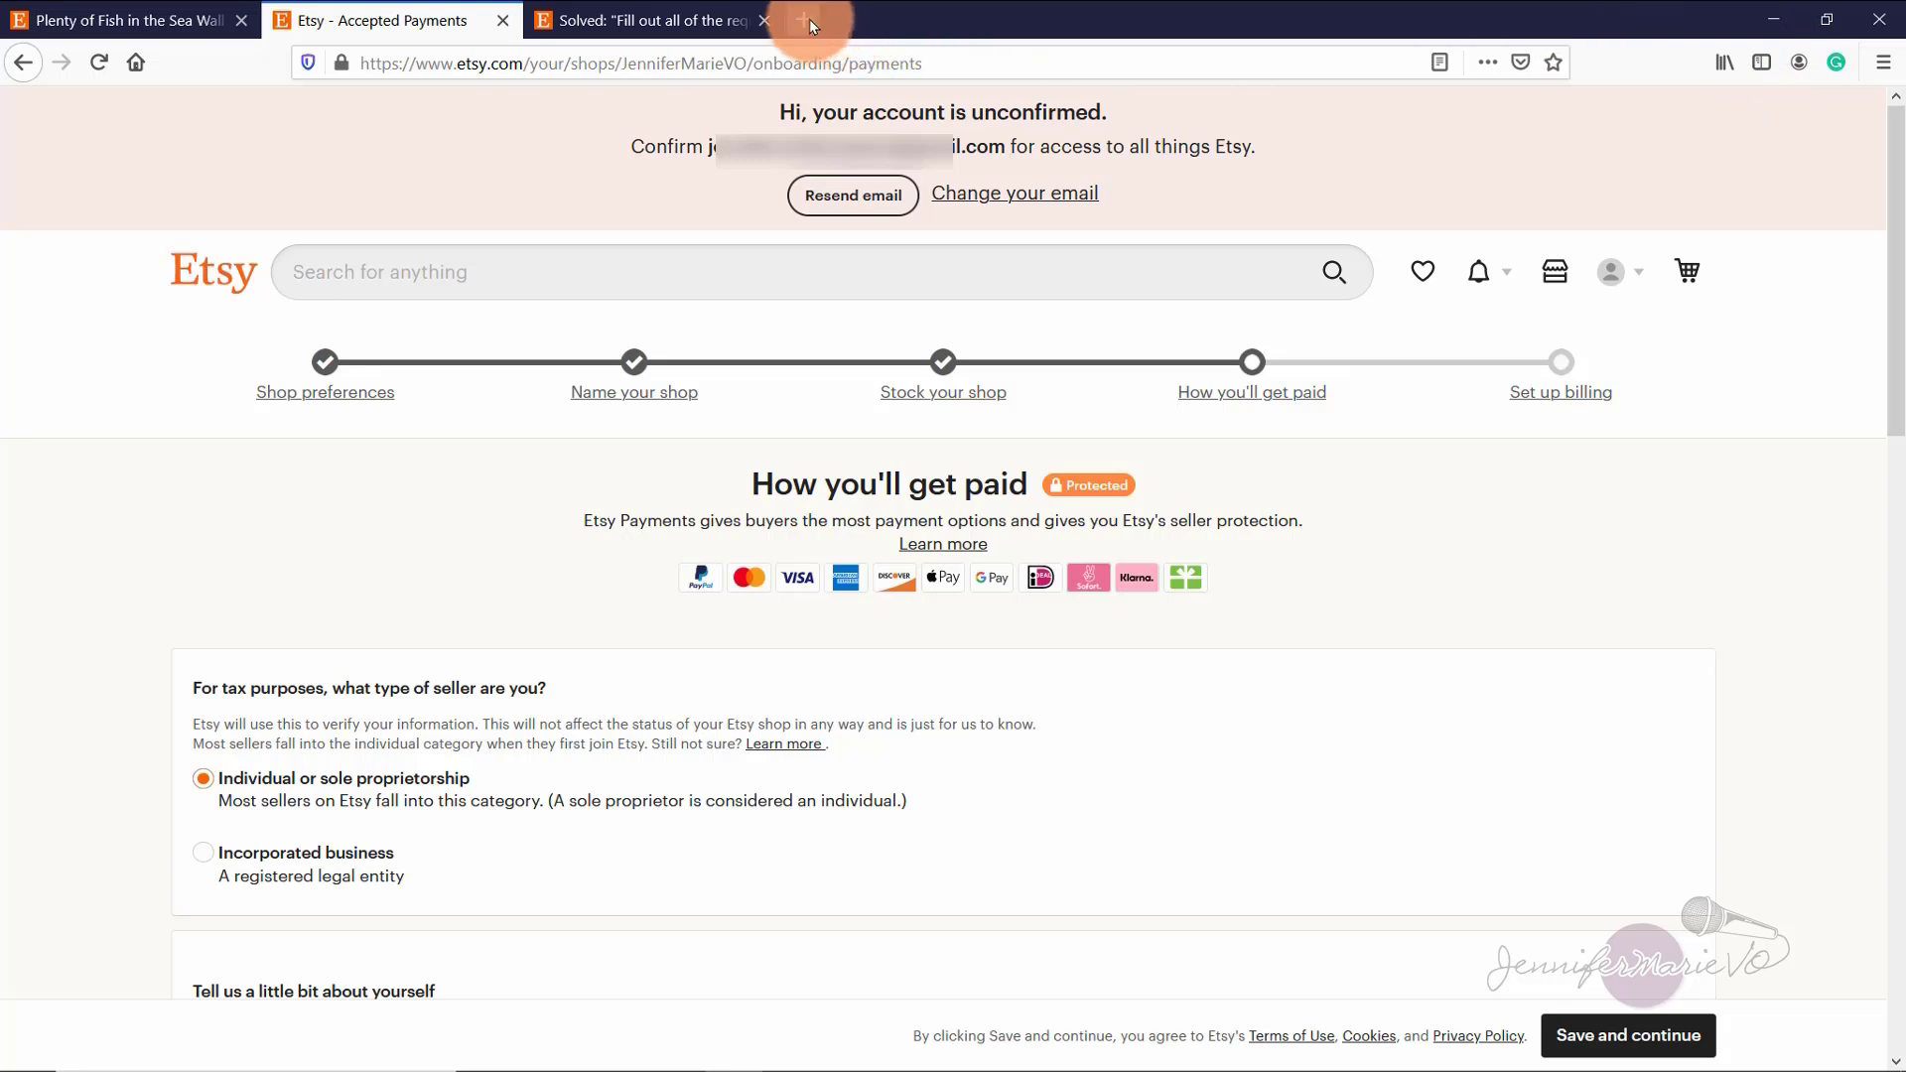
Step: Enter the sole proprietor's personal info and Canadian bank deposit details, then save and continue
{"action": "scroll", "coordinate": [853, 298], "scroll_direction": "down", "scroll_amount": 2}
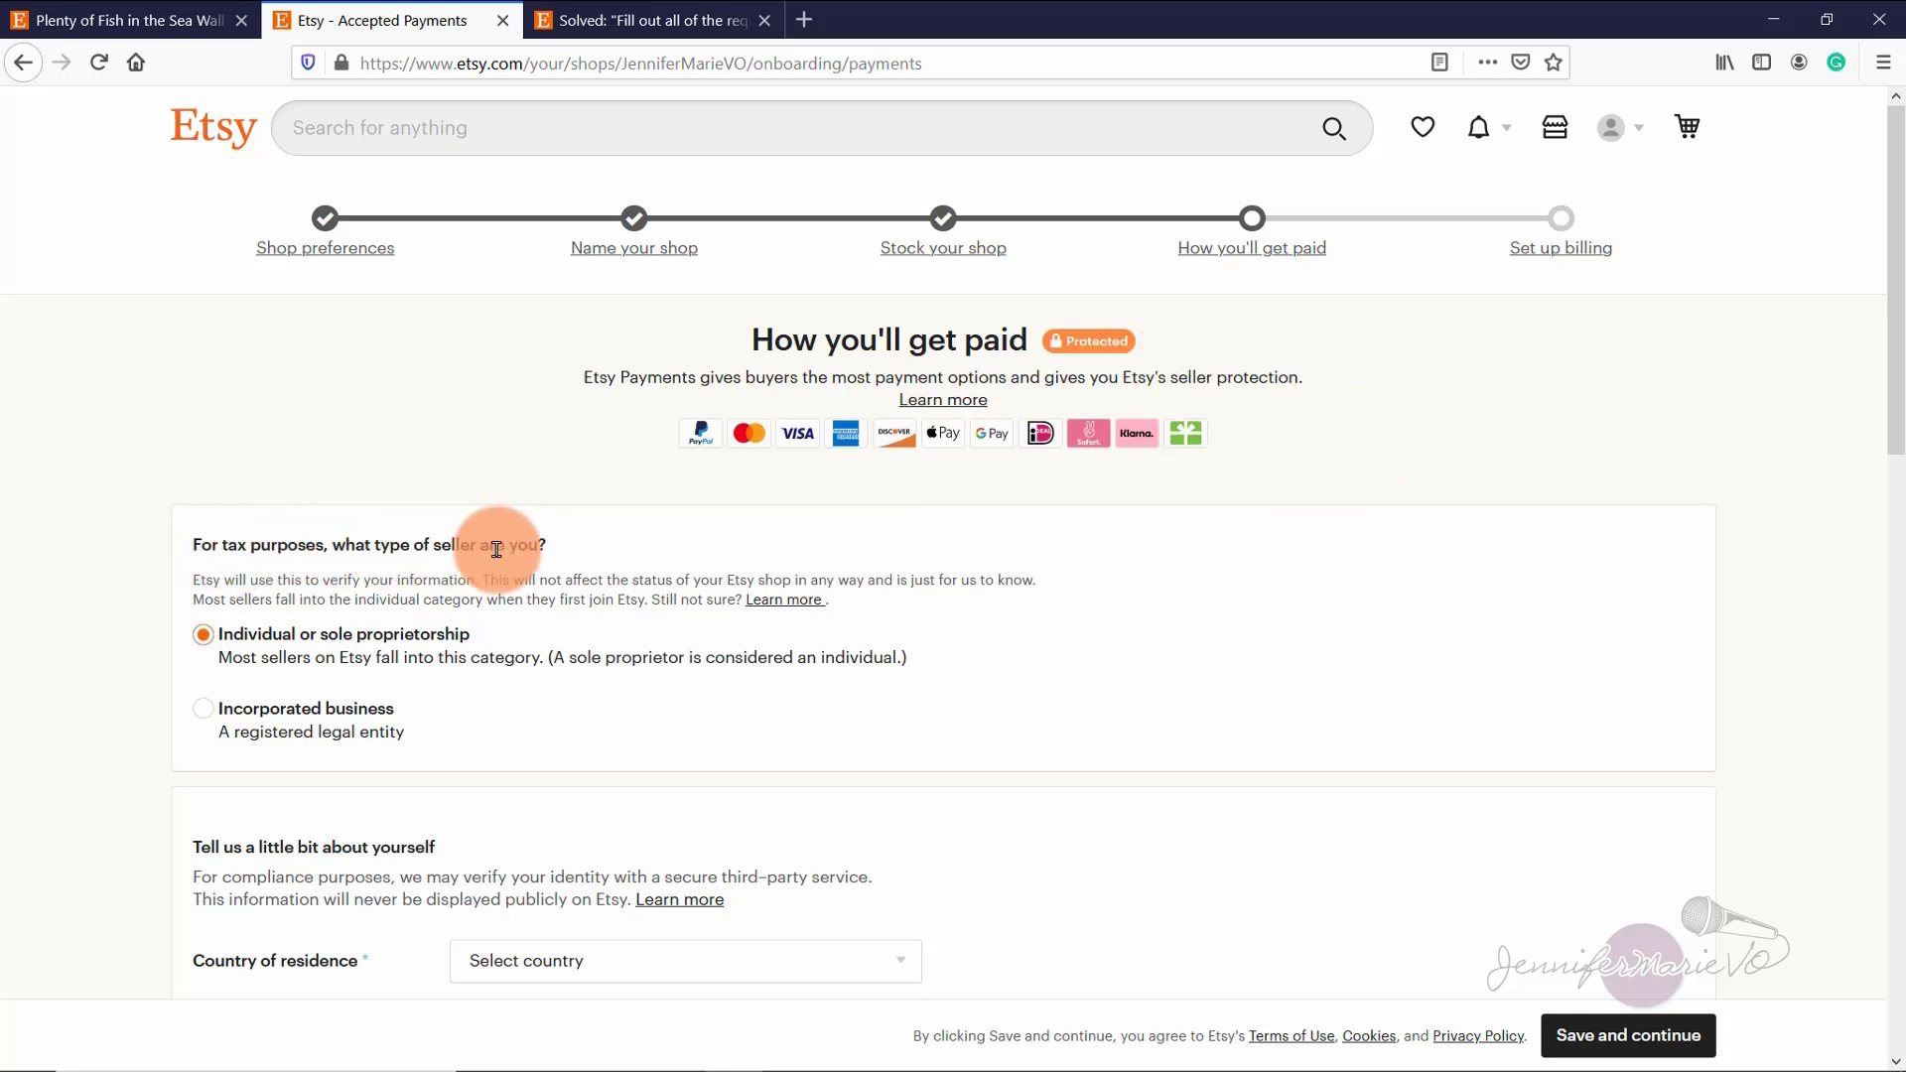
{"action": "scroll", "coordinate": [390, 536], "scroll_direction": "down", "scroll_amount": 1}
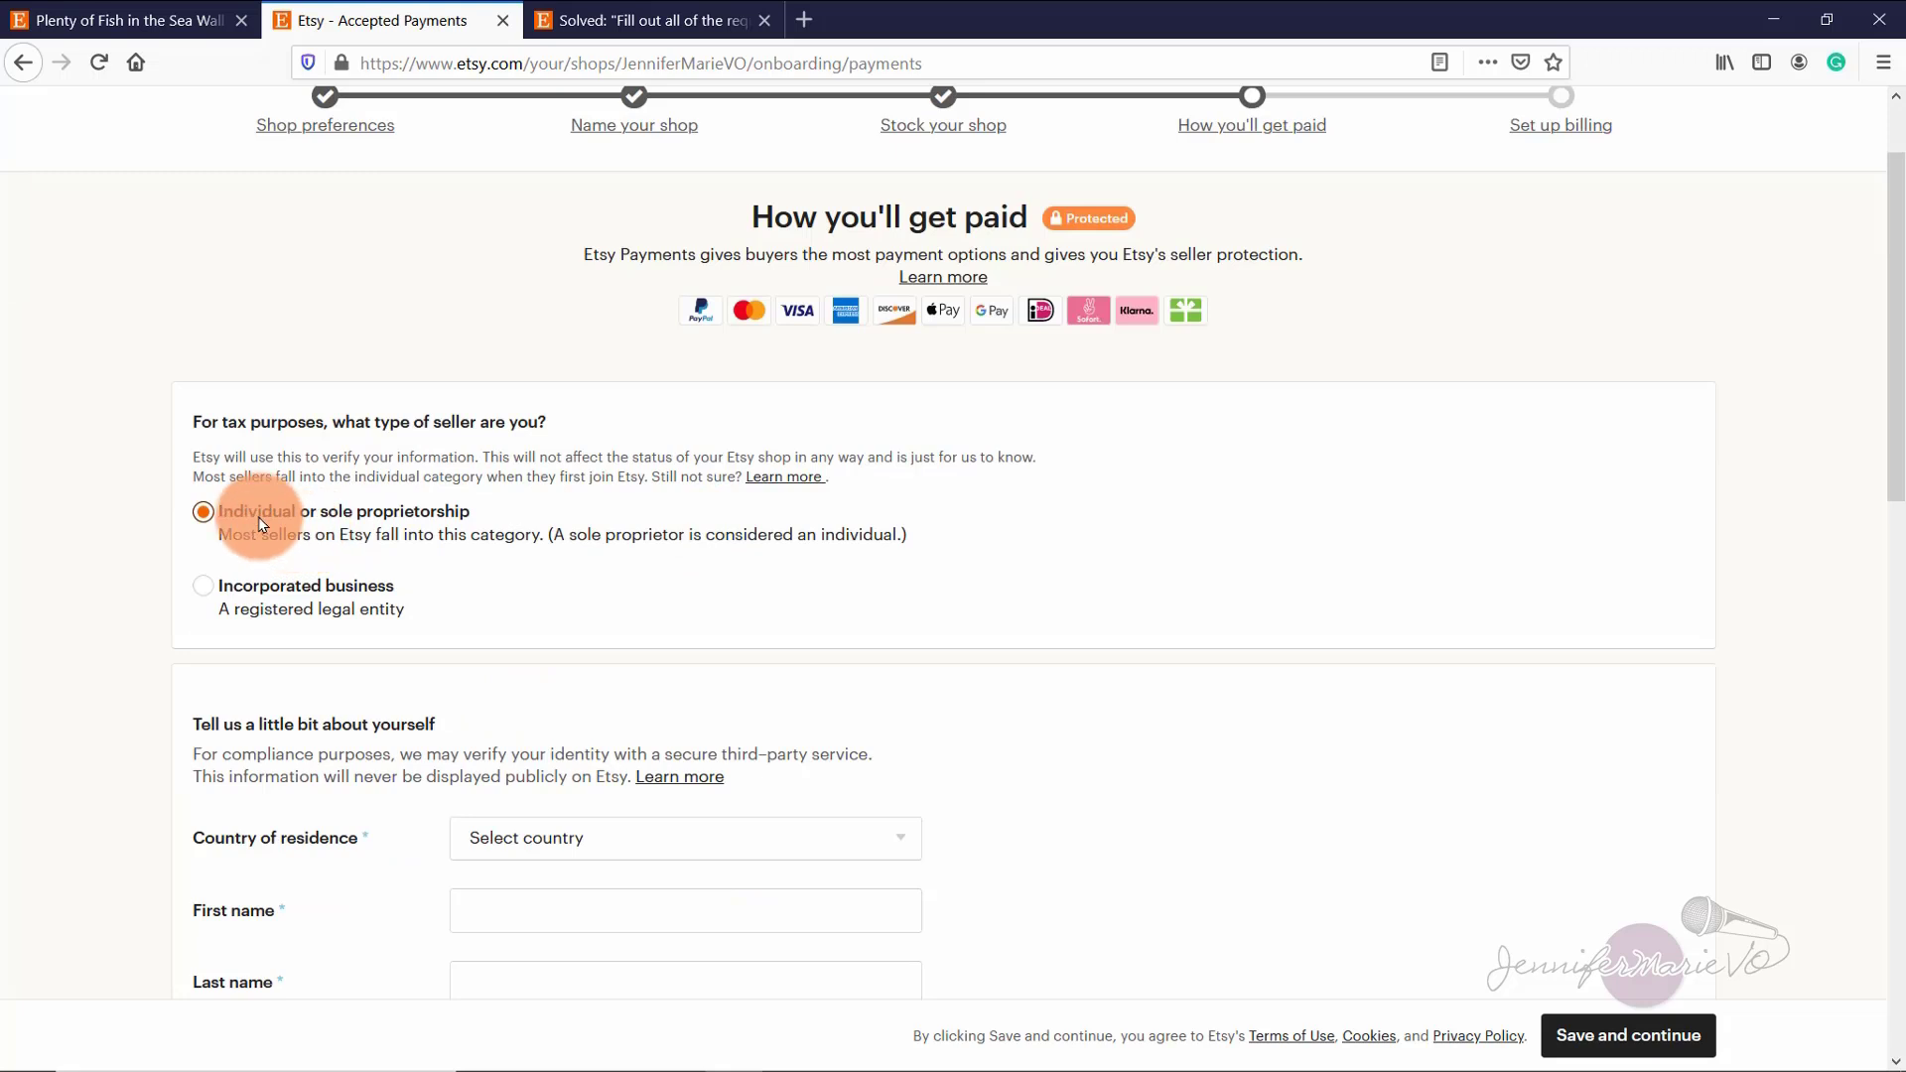
{"action": "scroll", "coordinate": [298, 497], "scroll_direction": "down", "scroll_amount": 3}
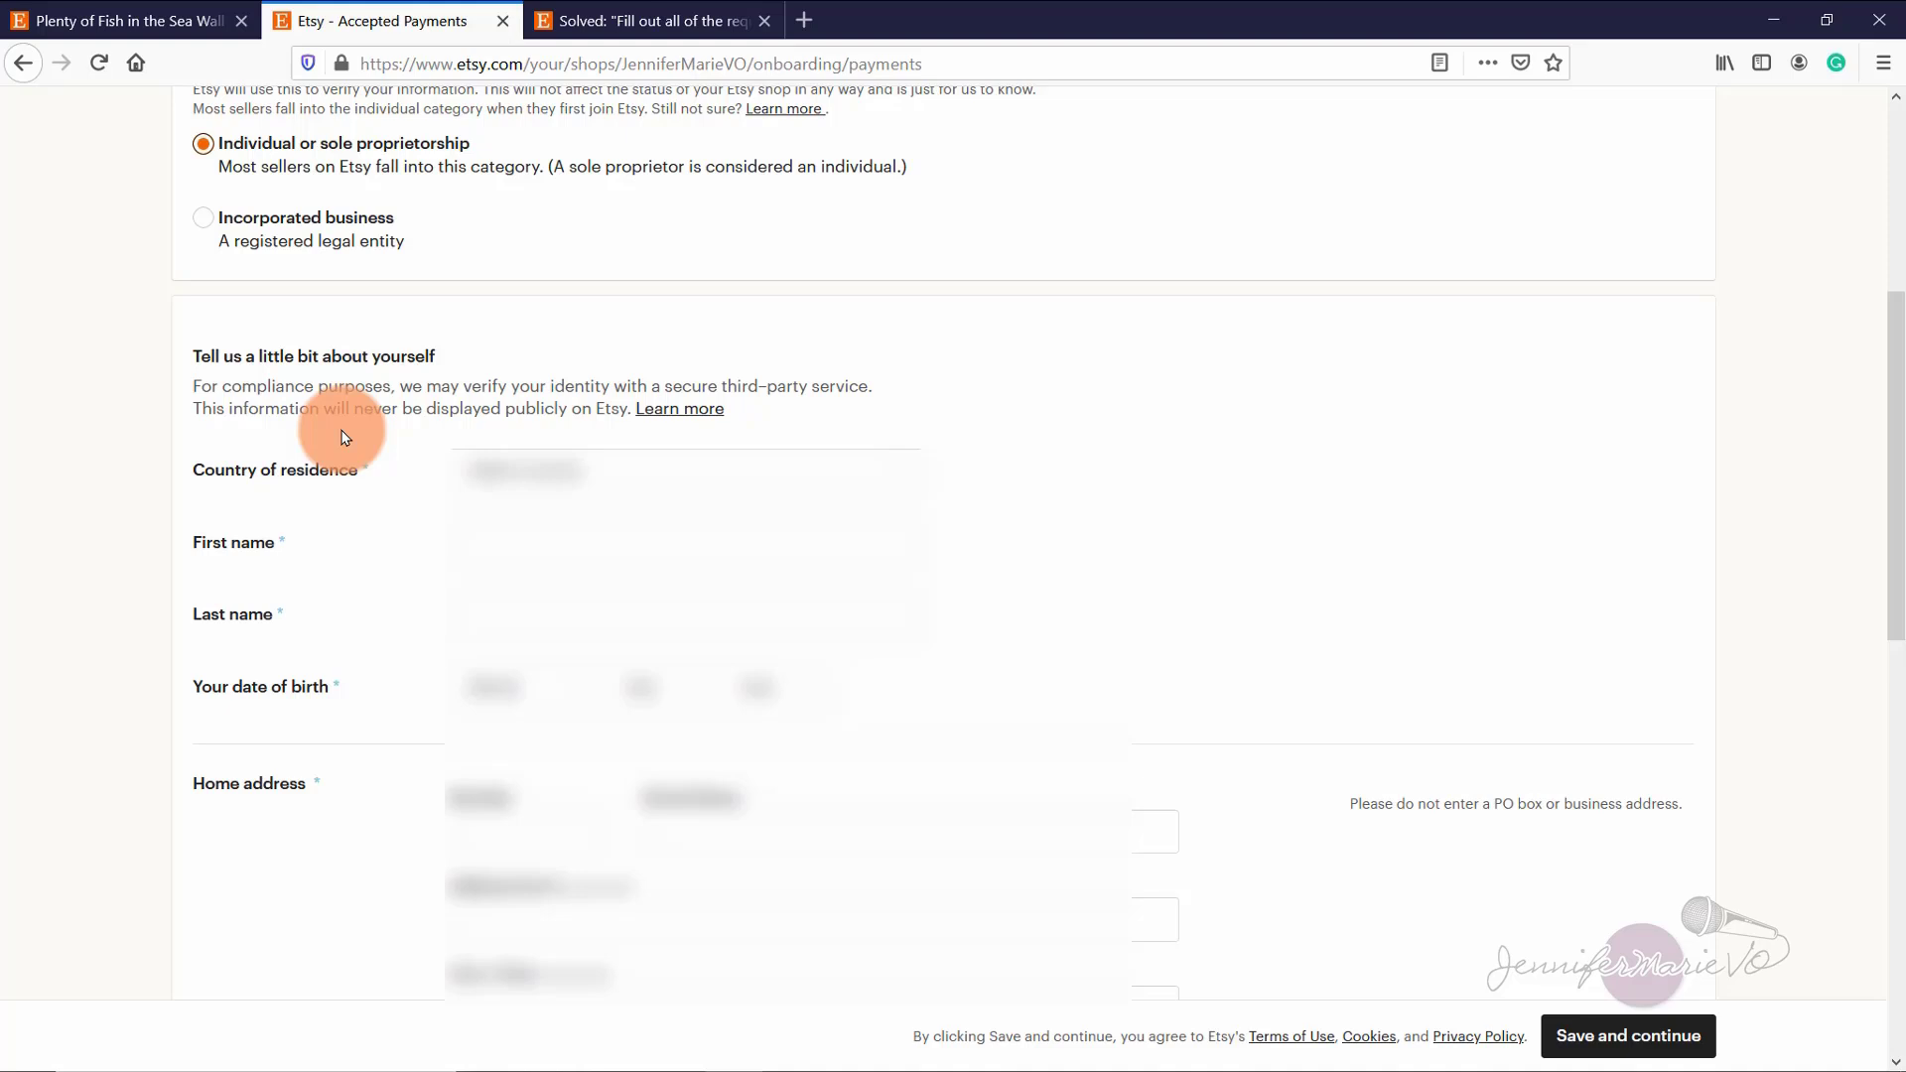
{"action": "scroll", "coordinate": [346, 437], "scroll_direction": "down", "scroll_amount": 10}
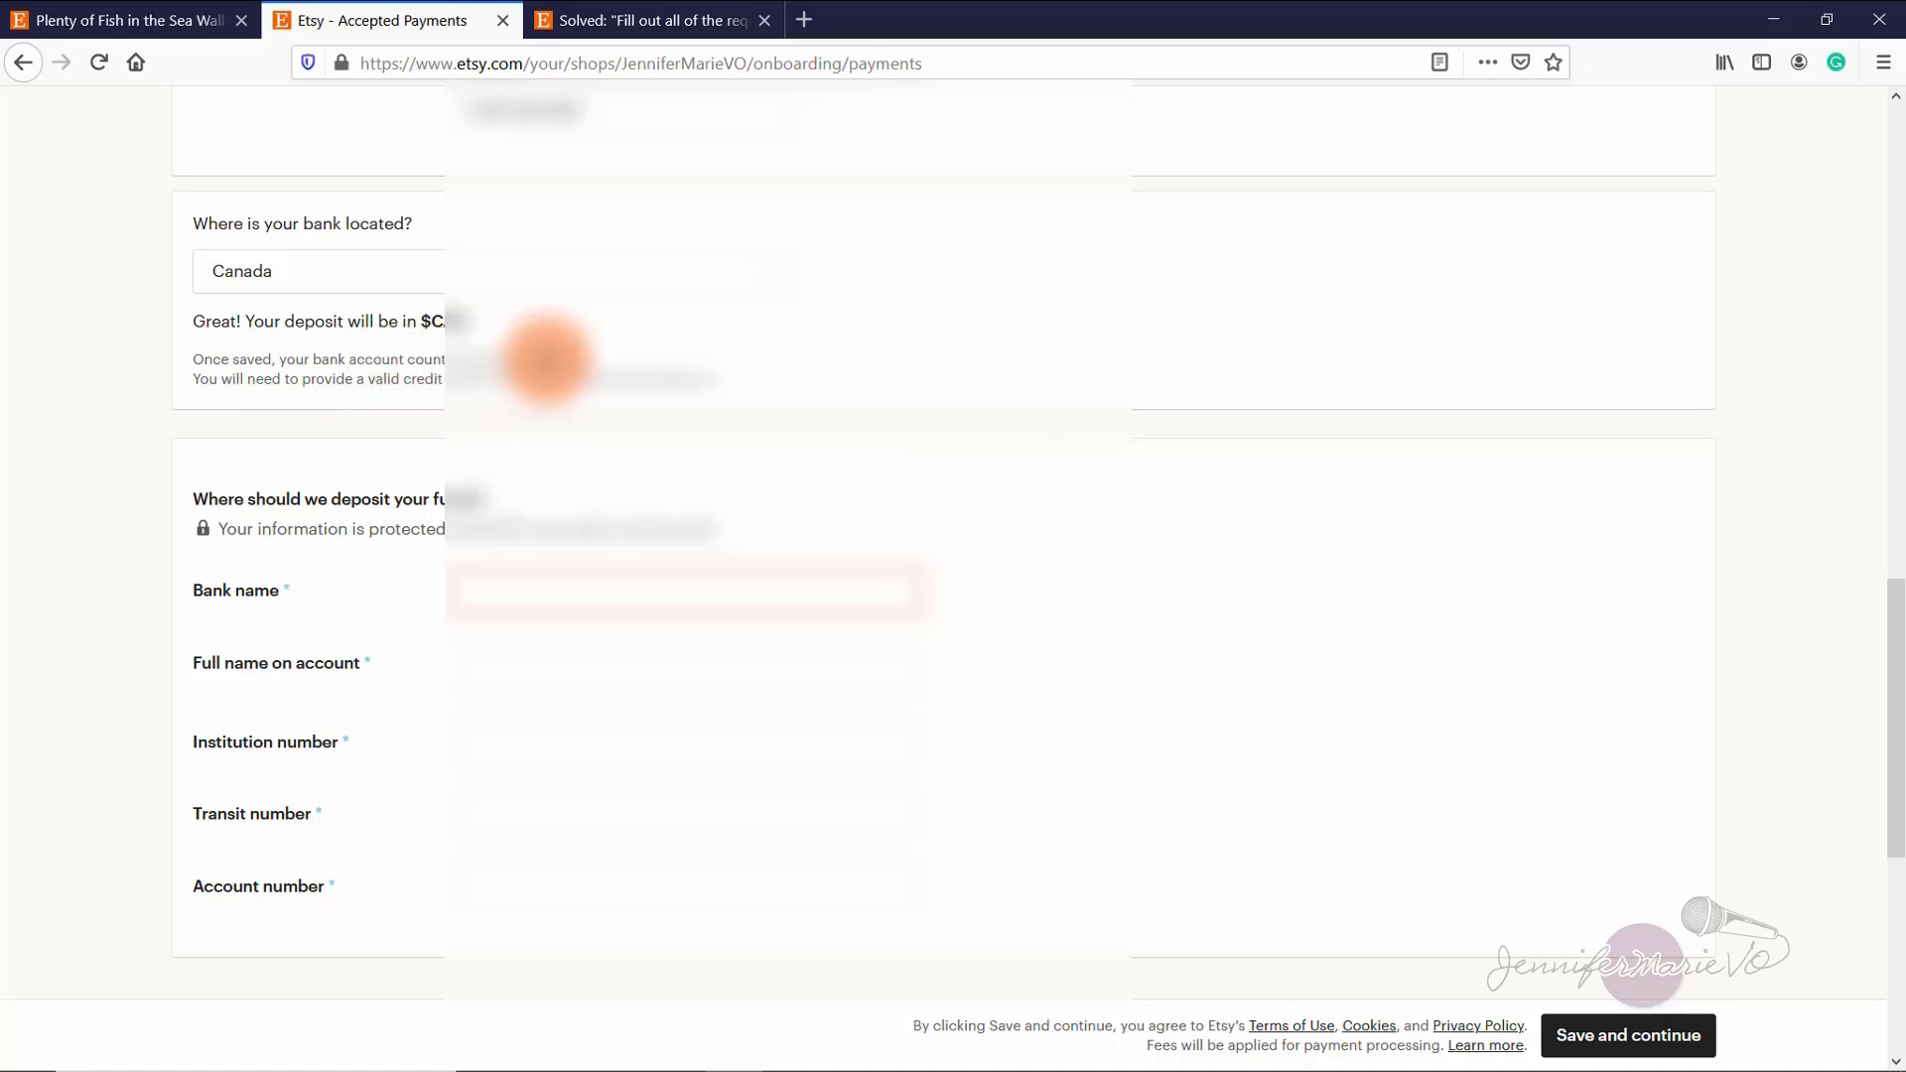
{"action": "scroll", "coordinate": [254, 241], "scroll_direction": "down", "scroll_amount": 2}
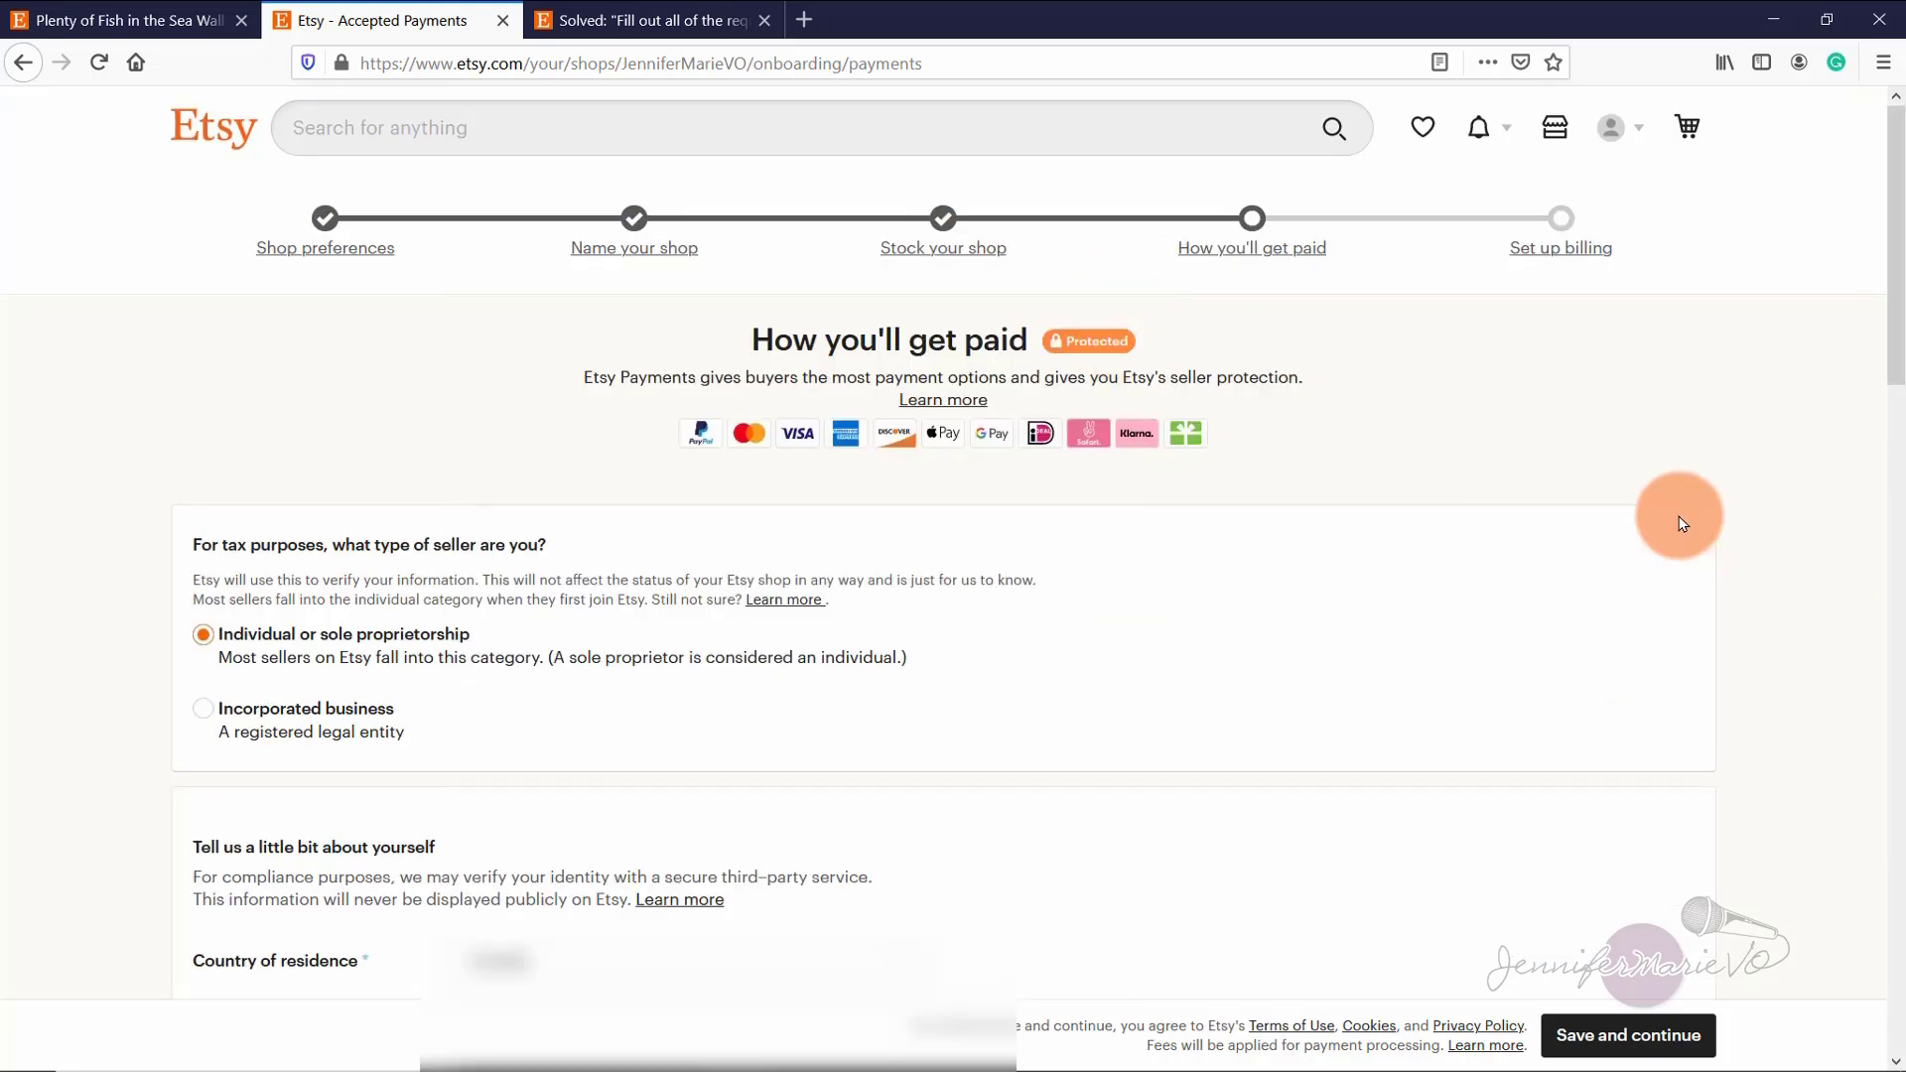
{"action": "left_click", "coordinate": [1635, 1022]}
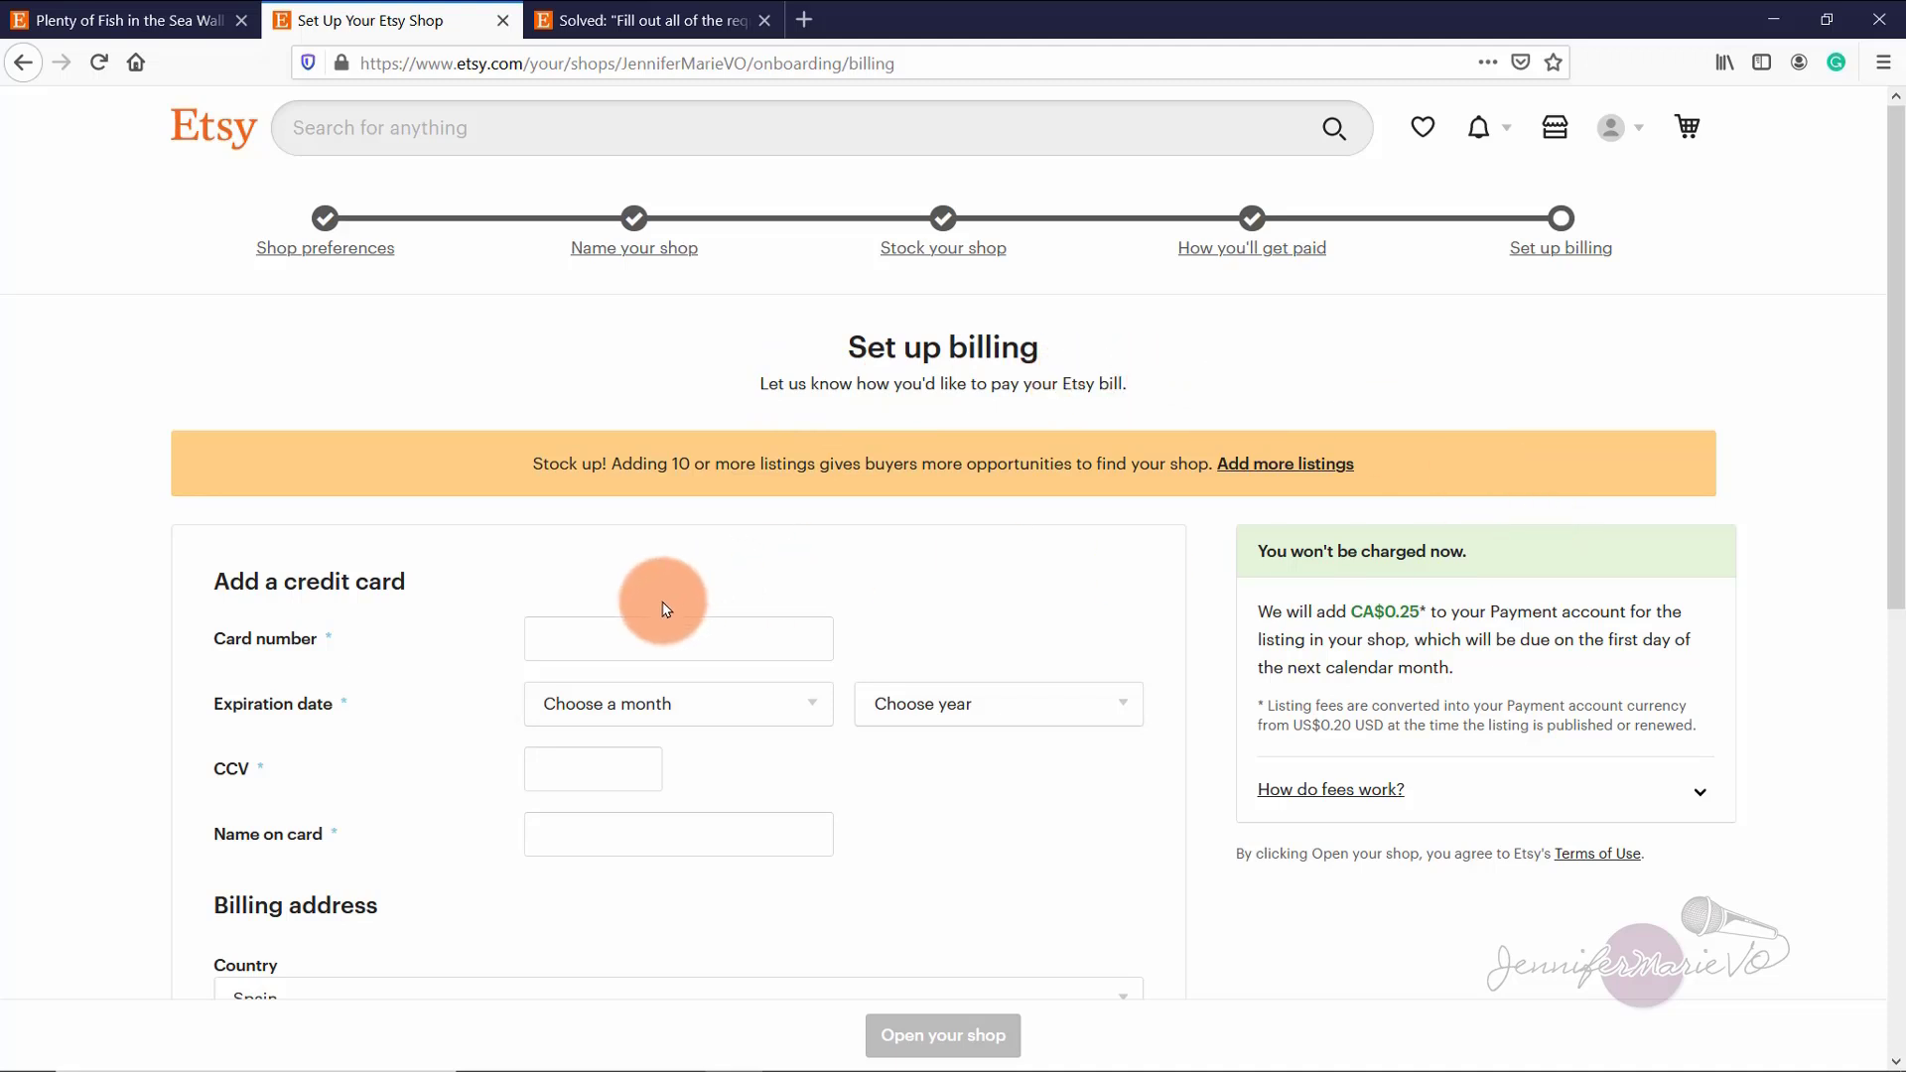
Step: Start the billing form at the credit card number field and scroll toward Open your shop
{"action": "left_click", "coordinate": [596, 627]}
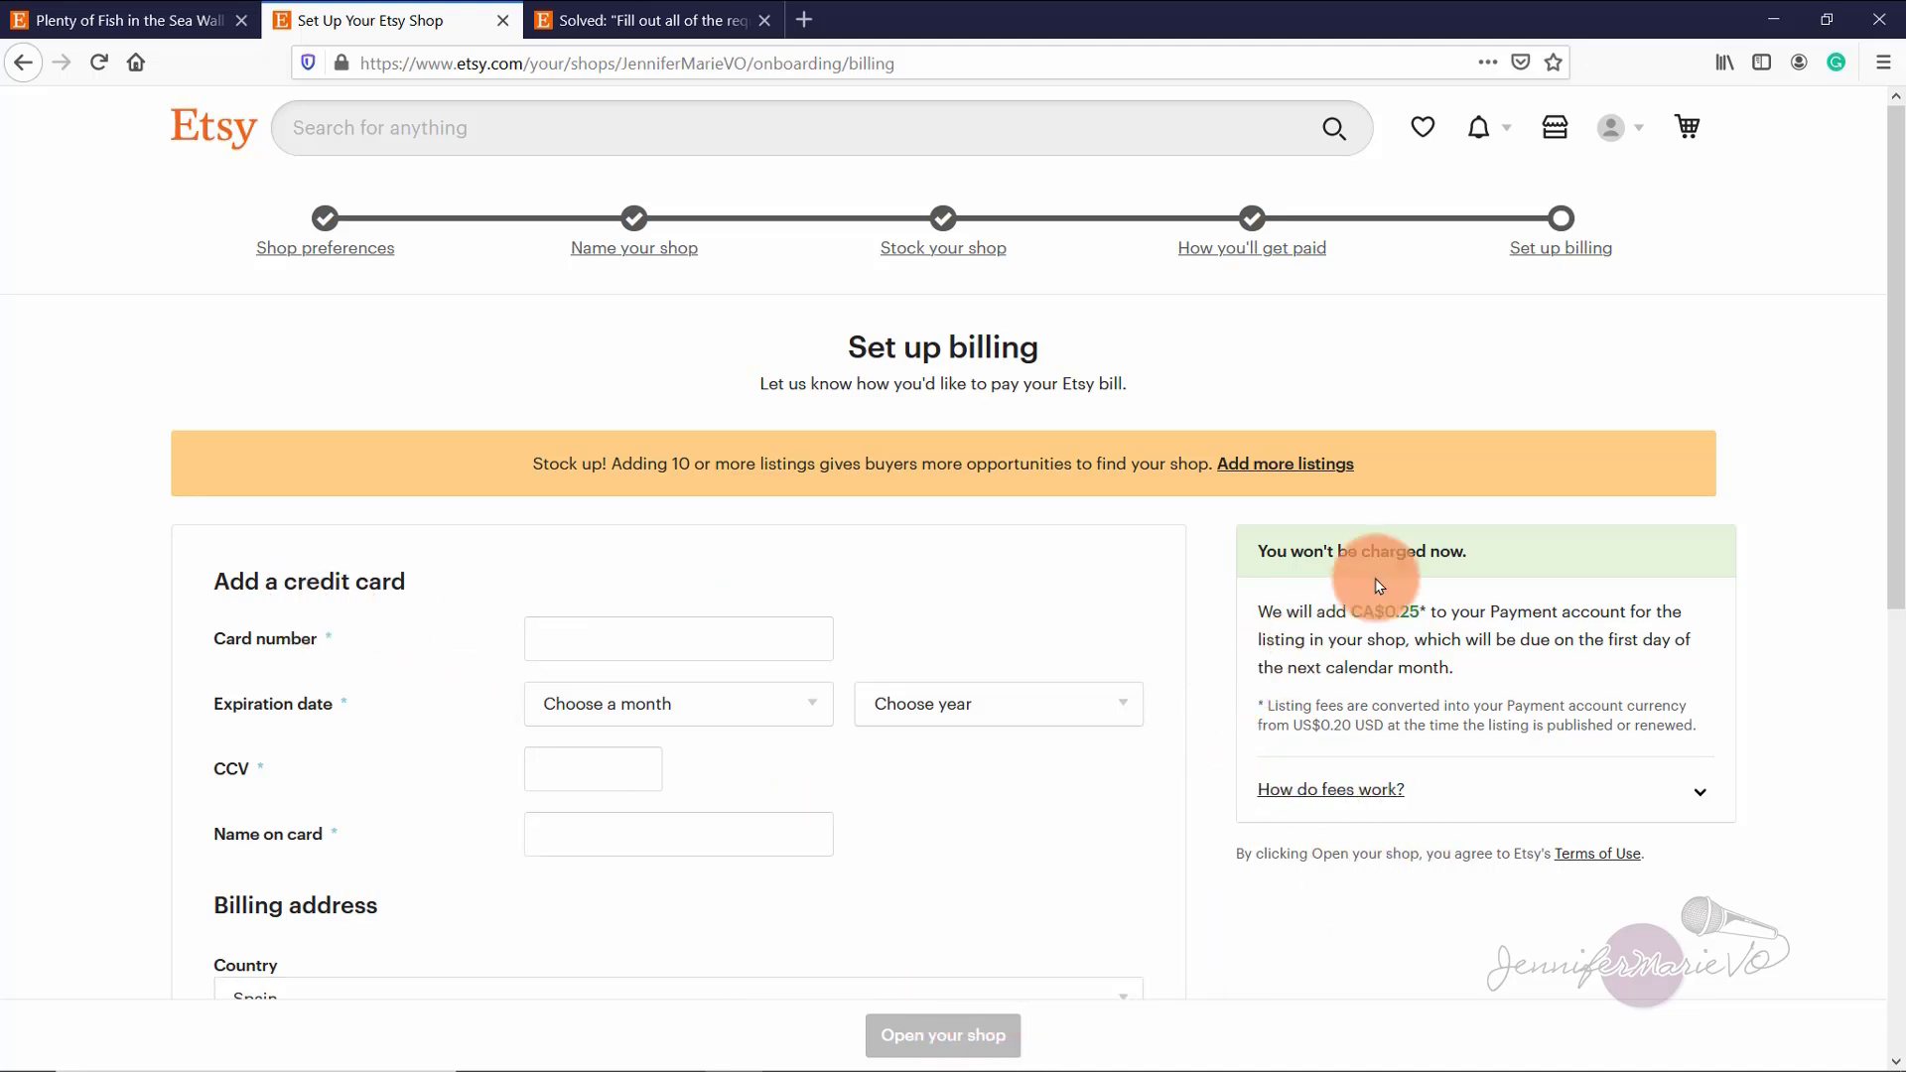
{"action": "scroll", "coordinate": [522, 498], "scroll_direction": "down", "scroll_amount": 8}
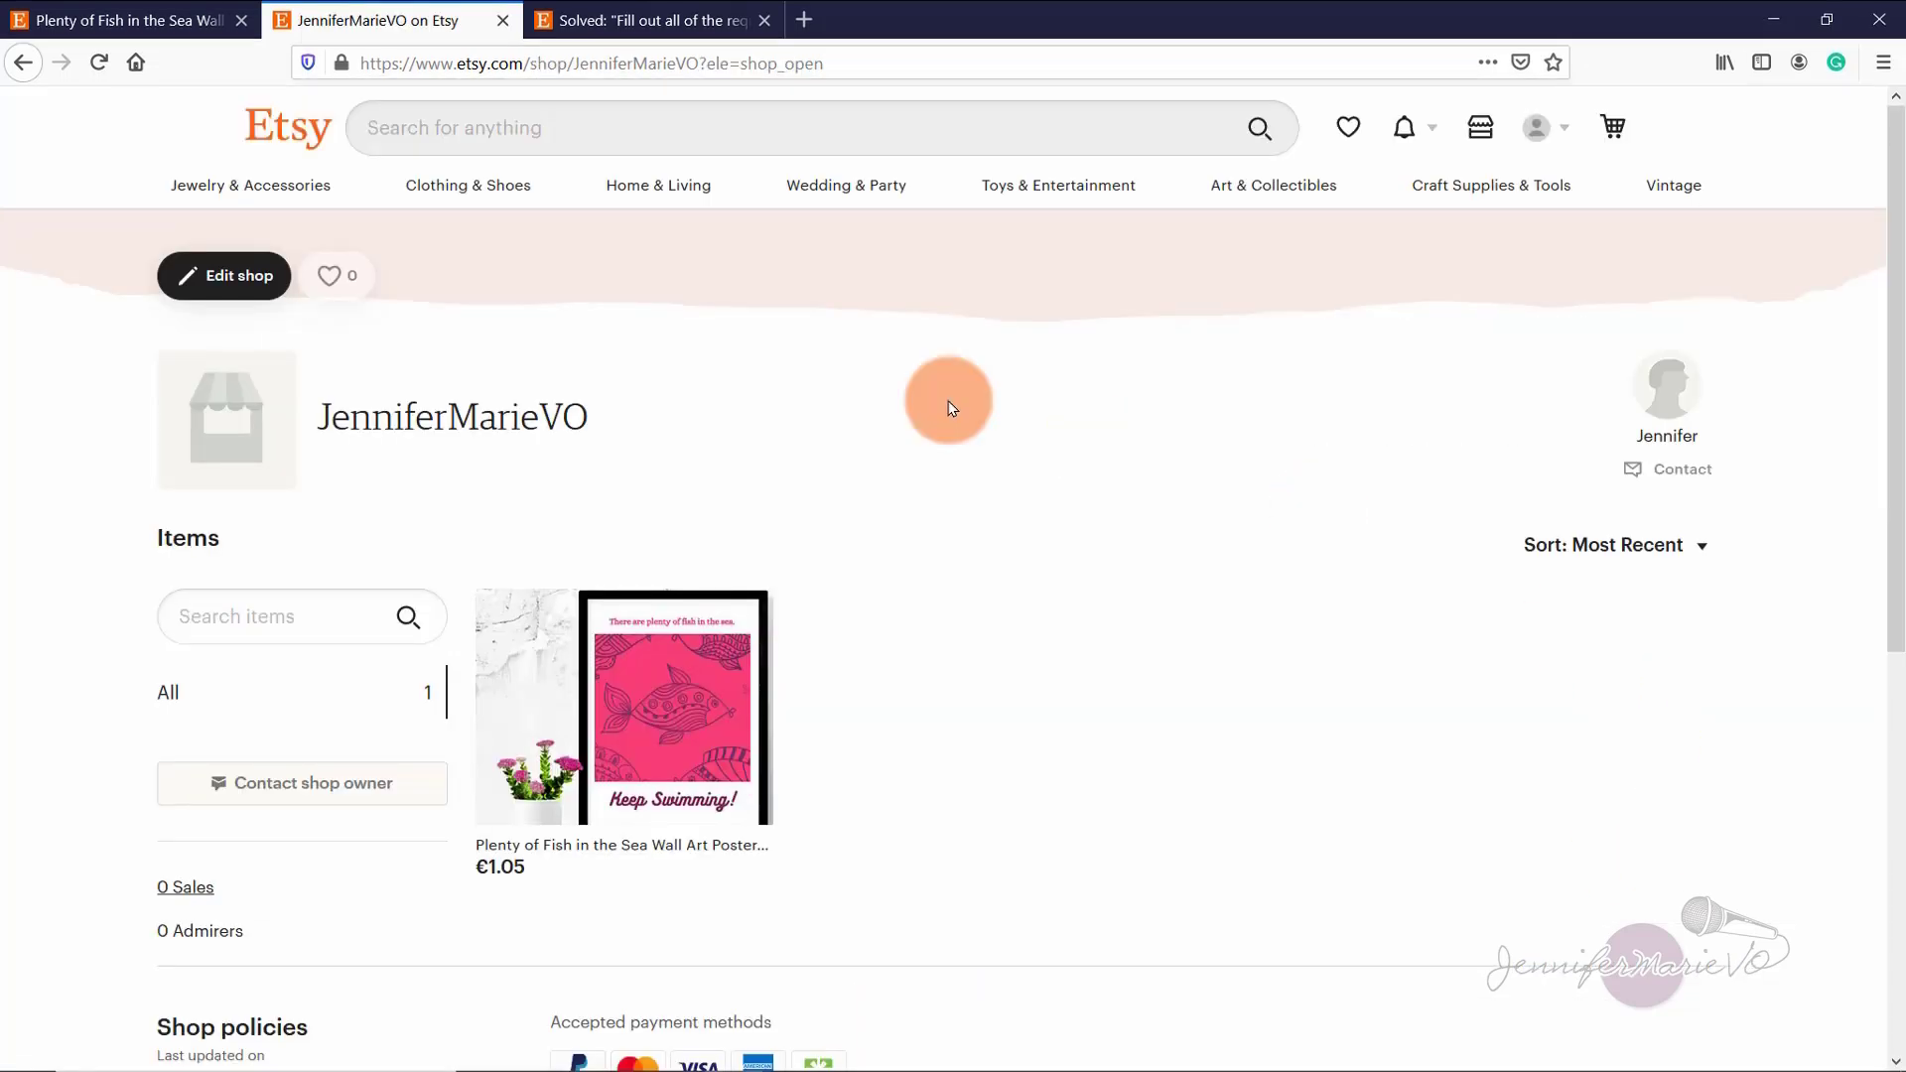
{"action": "scroll", "coordinate": [1231, 695], "scroll_direction": "down", "scroll_amount": 6}
{"action": "scroll", "coordinate": [1225, 693], "scroll_direction": "up", "scroll_amount": 6}
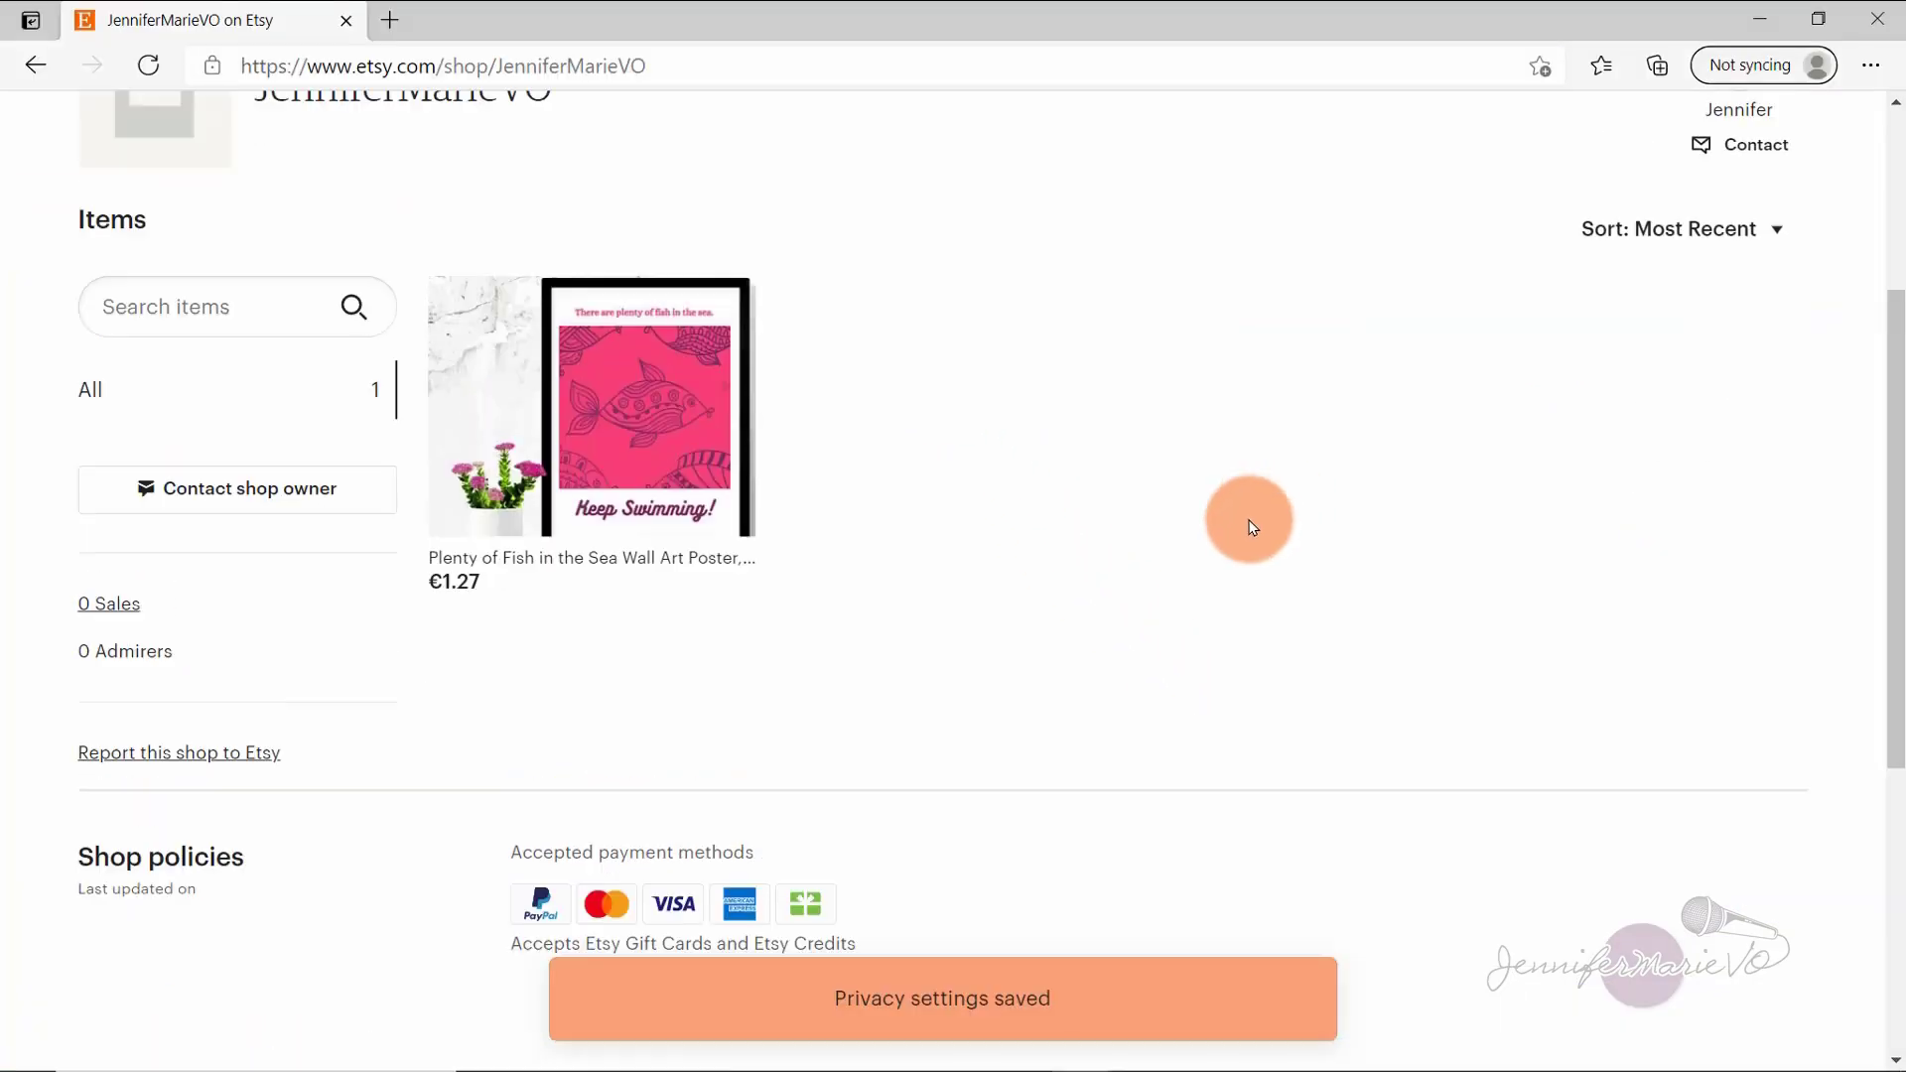
{"action": "scroll", "coordinate": [1247, 515], "scroll_direction": "up", "scroll_amount": 4}
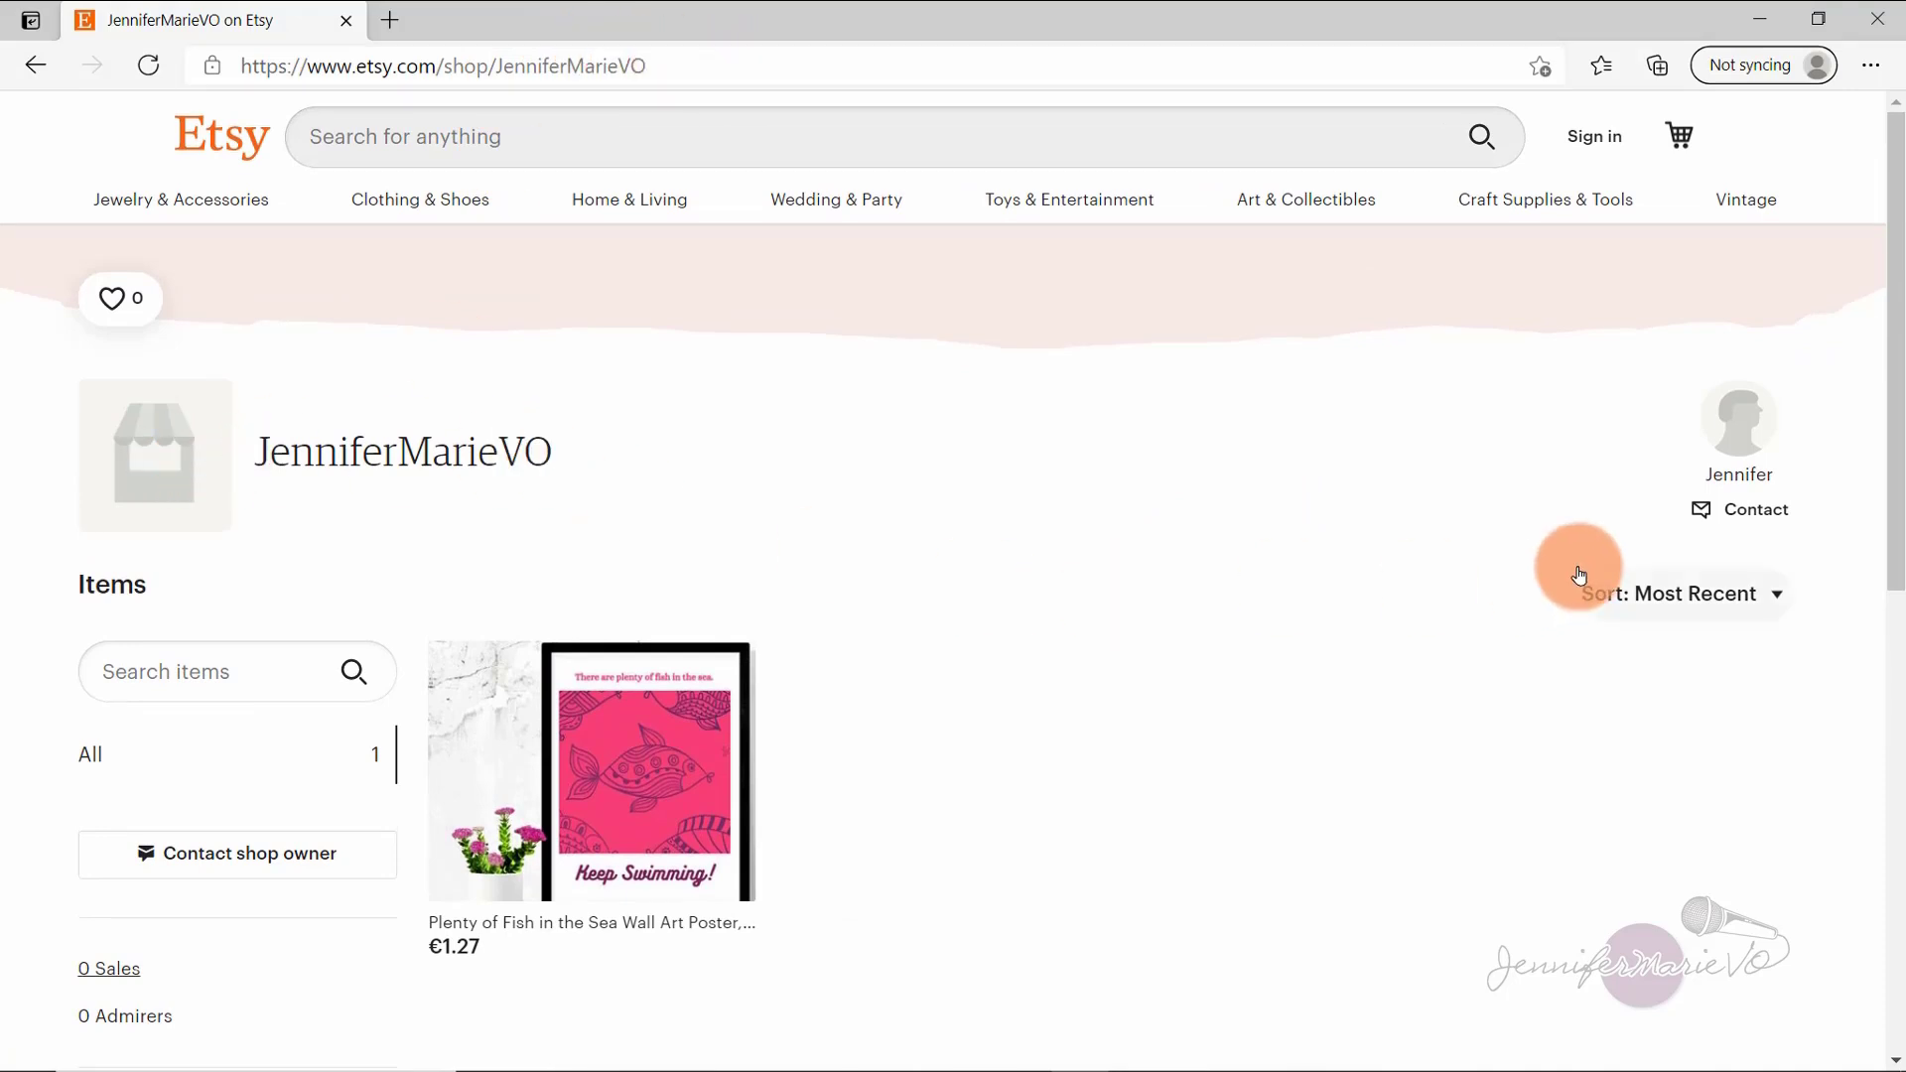
{"action": "scroll", "coordinate": [1234, 481], "scroll_direction": "down", "scroll_amount": 6}
{"action": "scroll", "coordinate": [1204, 502], "scroll_direction": "up", "scroll_amount": 5}
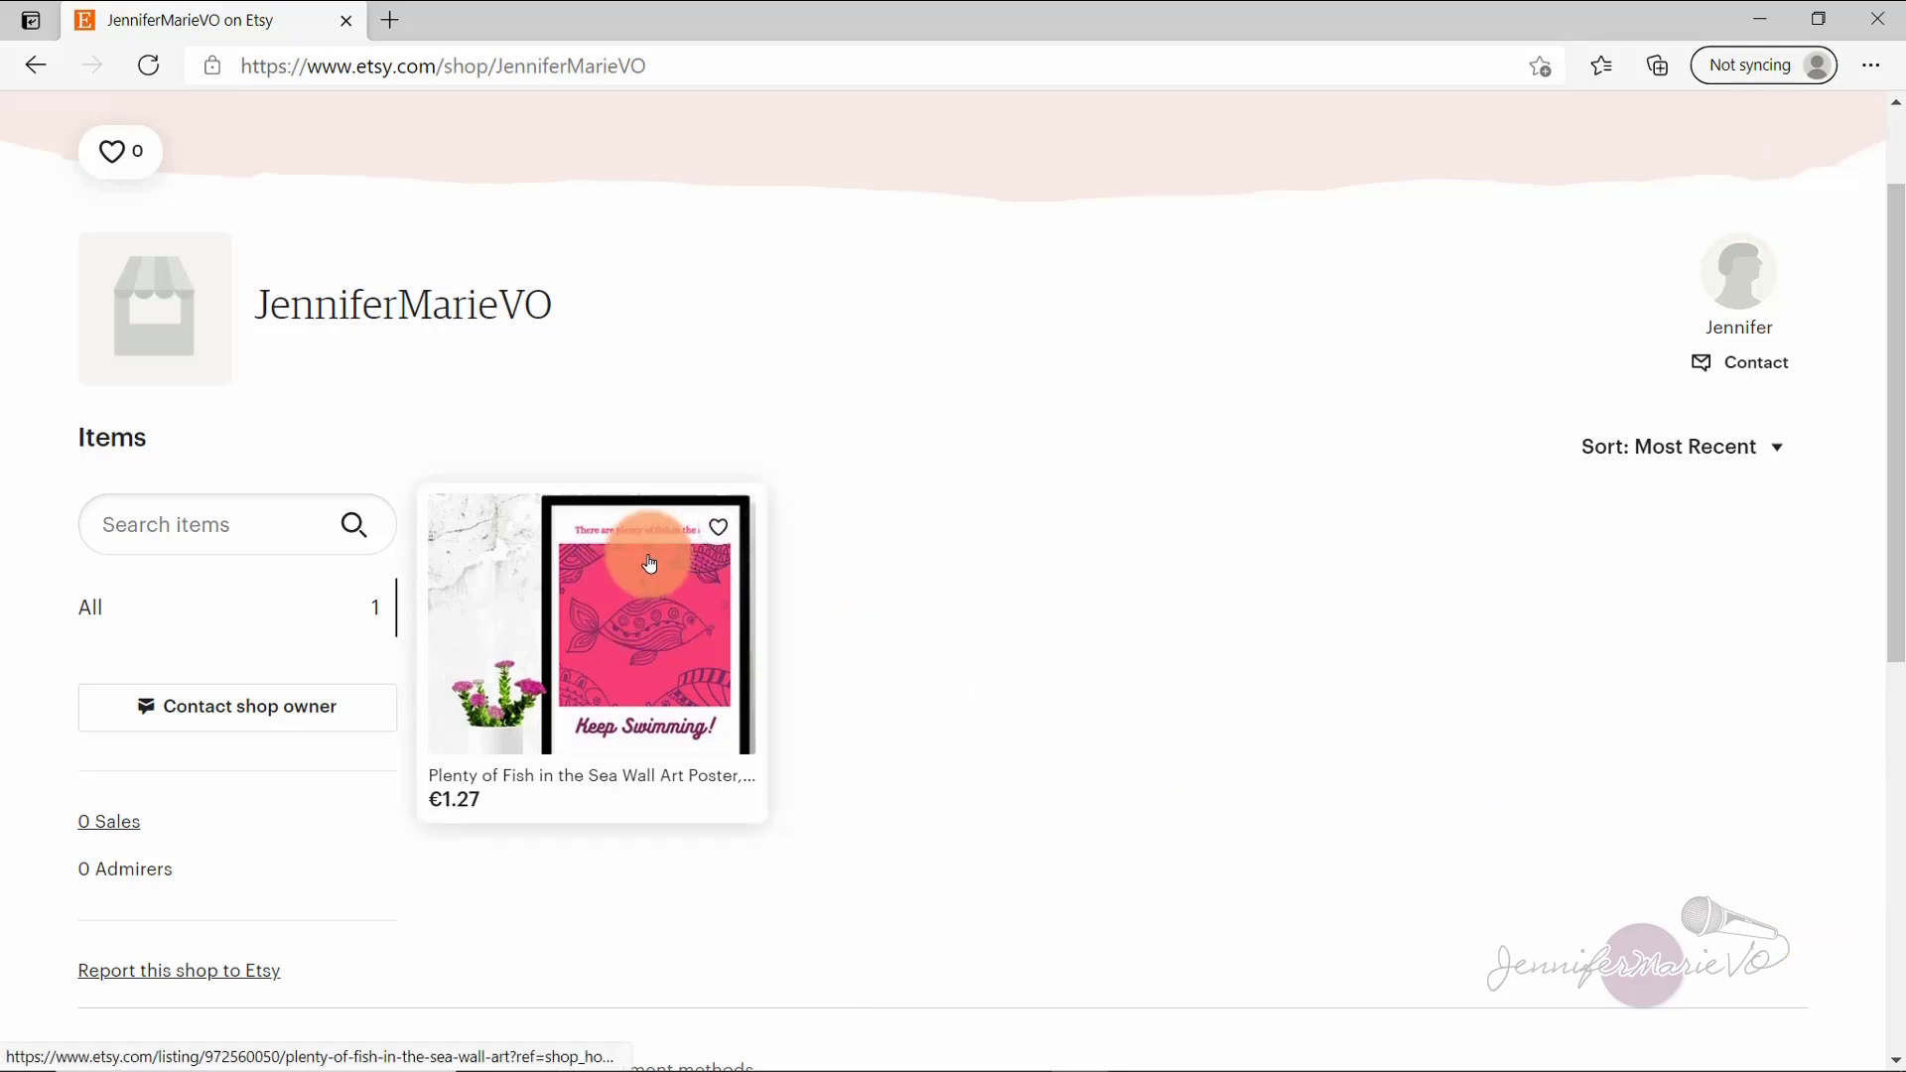
{"action": "left_click", "coordinate": [643, 630]}
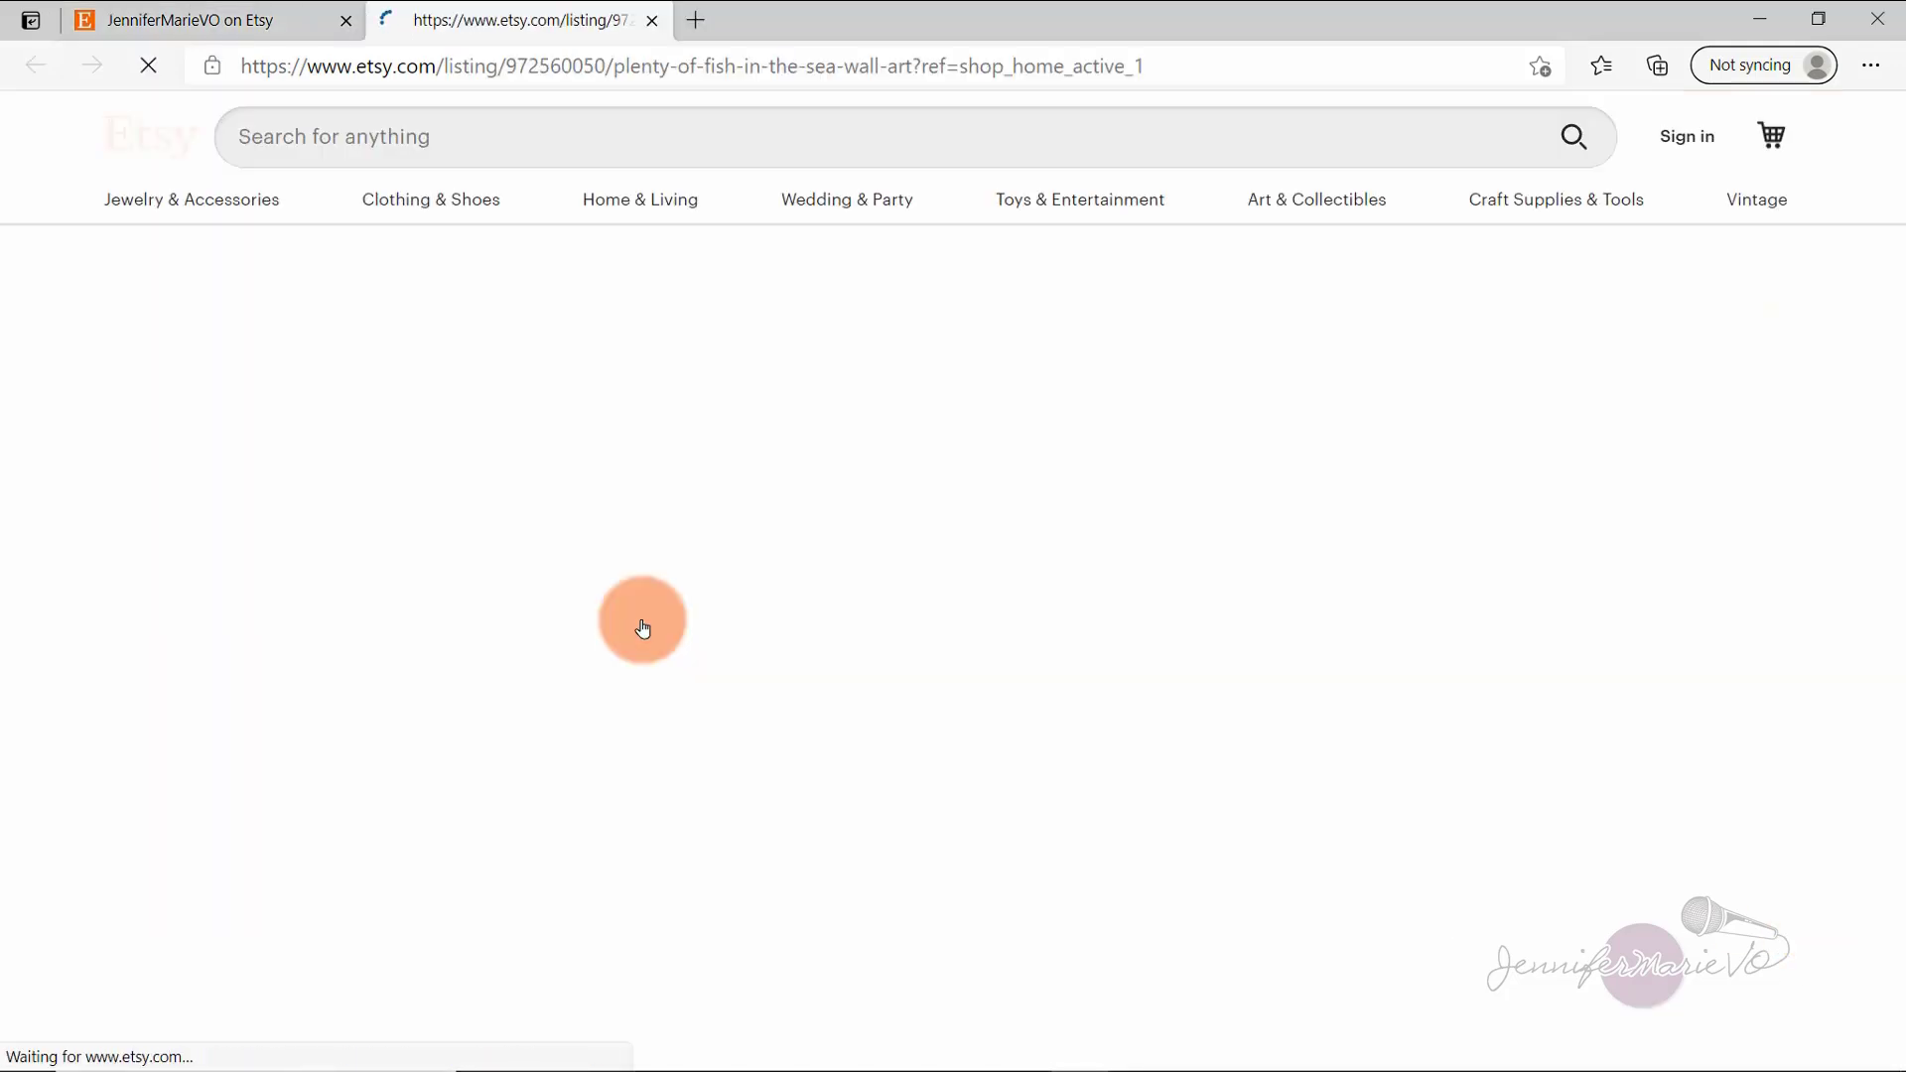
{"action": "scroll", "coordinate": [1884, 506], "scroll_direction": "down", "scroll_amount": 1}
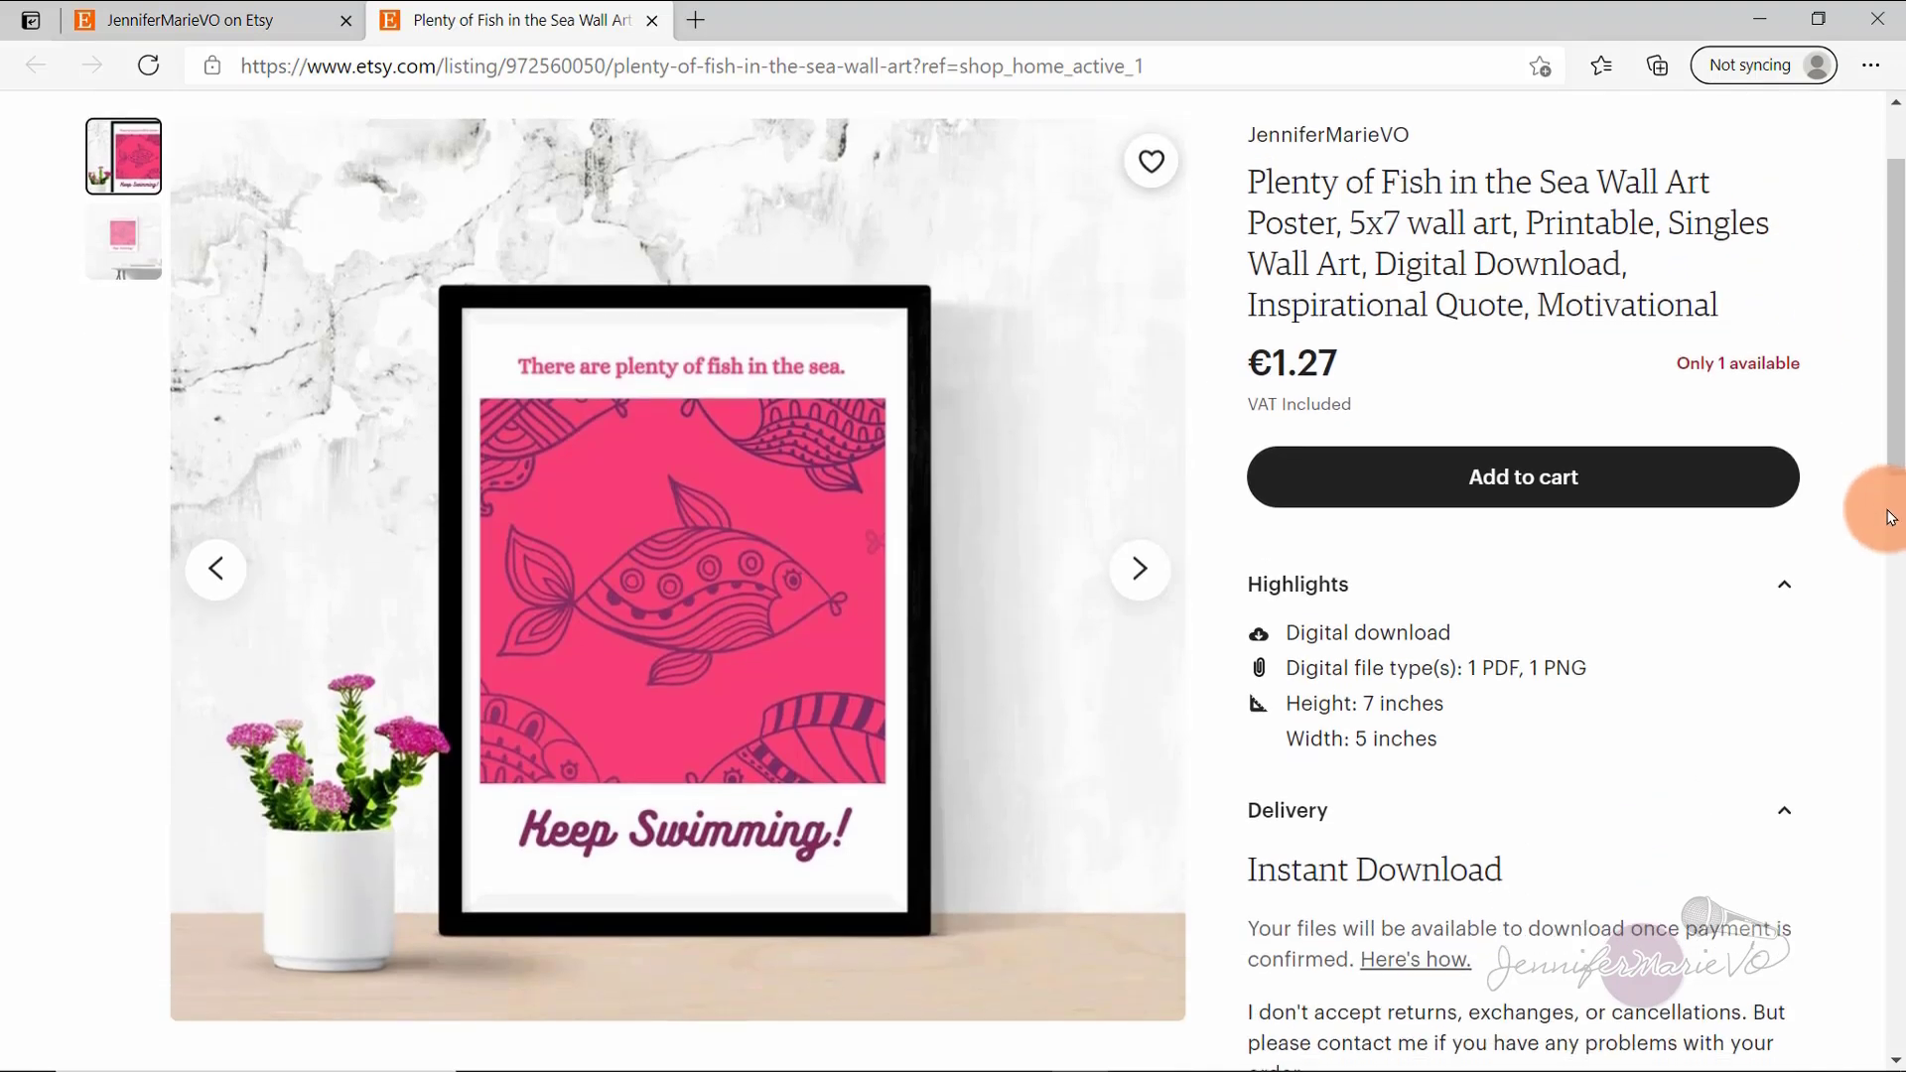
{"action": "scroll", "coordinate": [1207, 441], "scroll_direction": "up", "scroll_amount": 1}
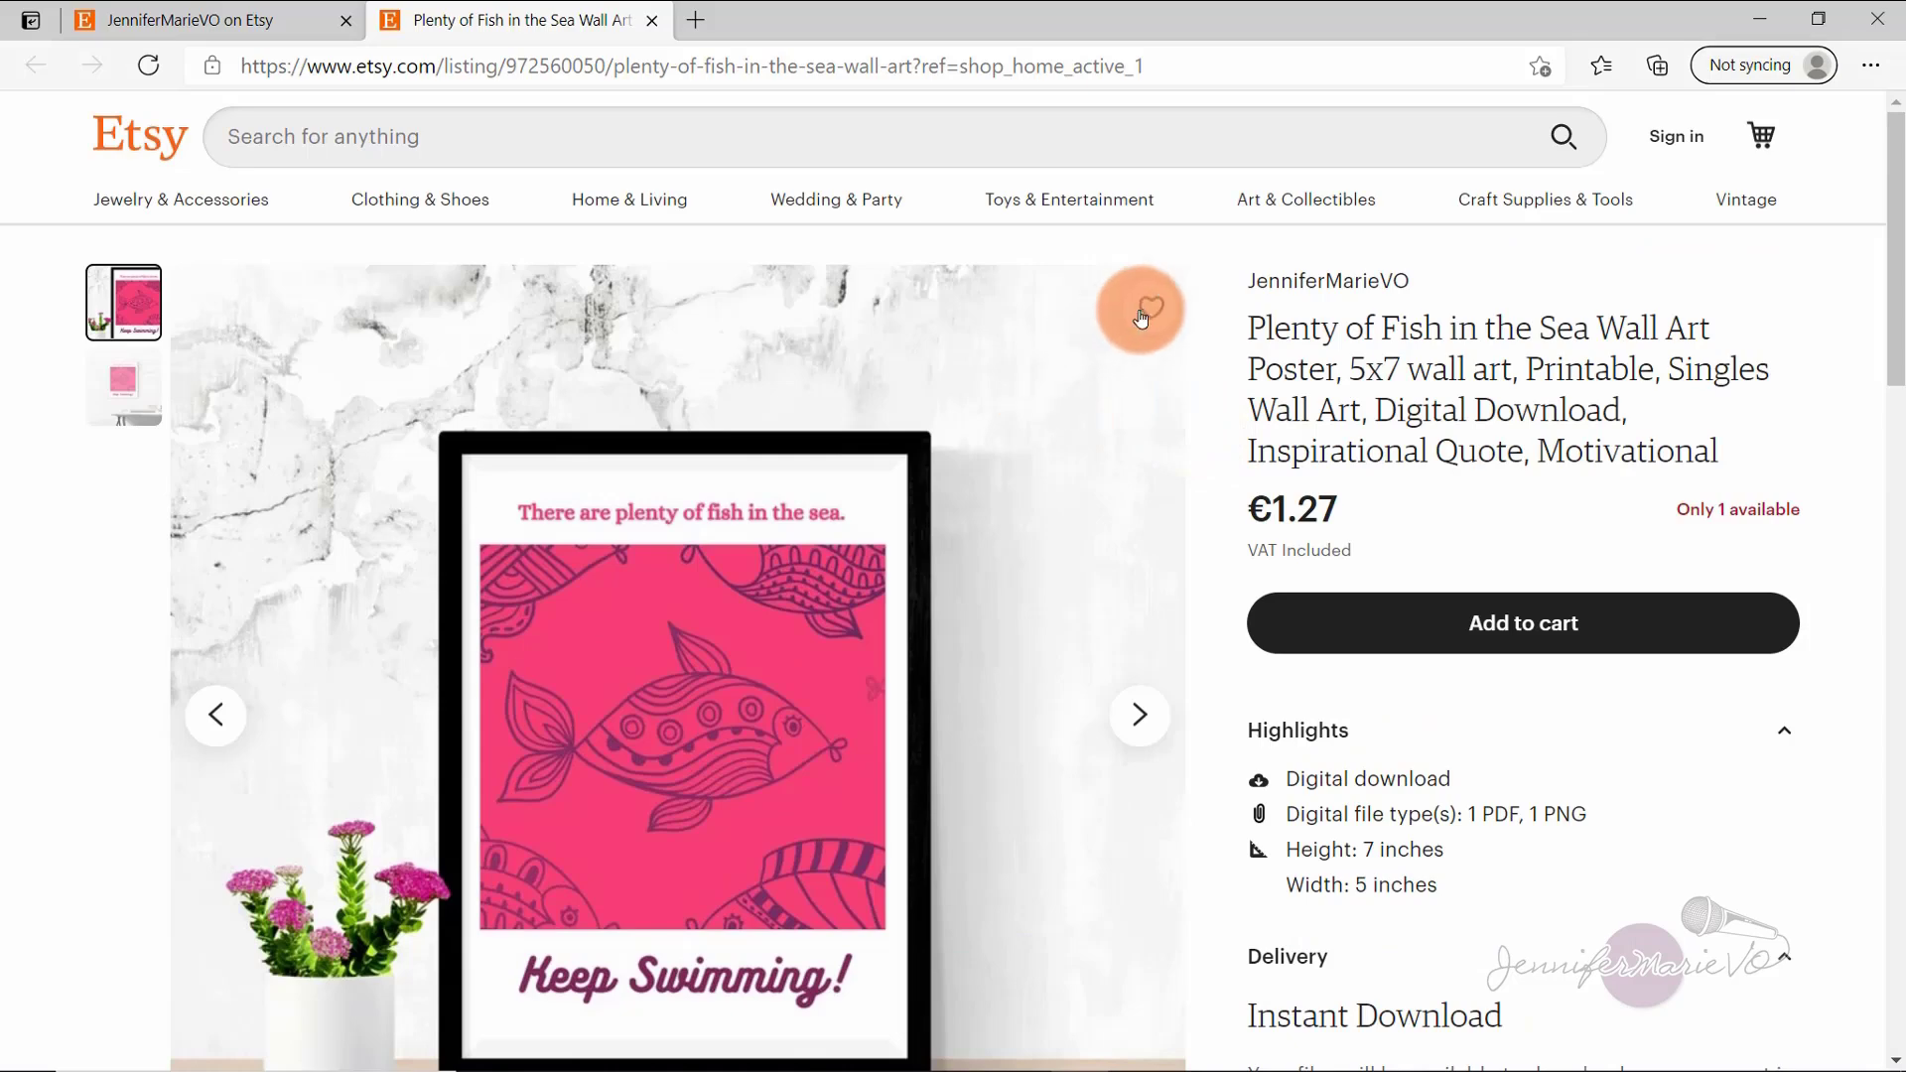
{"action": "scroll", "coordinate": [1030, 553], "scroll_direction": "down", "scroll_amount": 1}
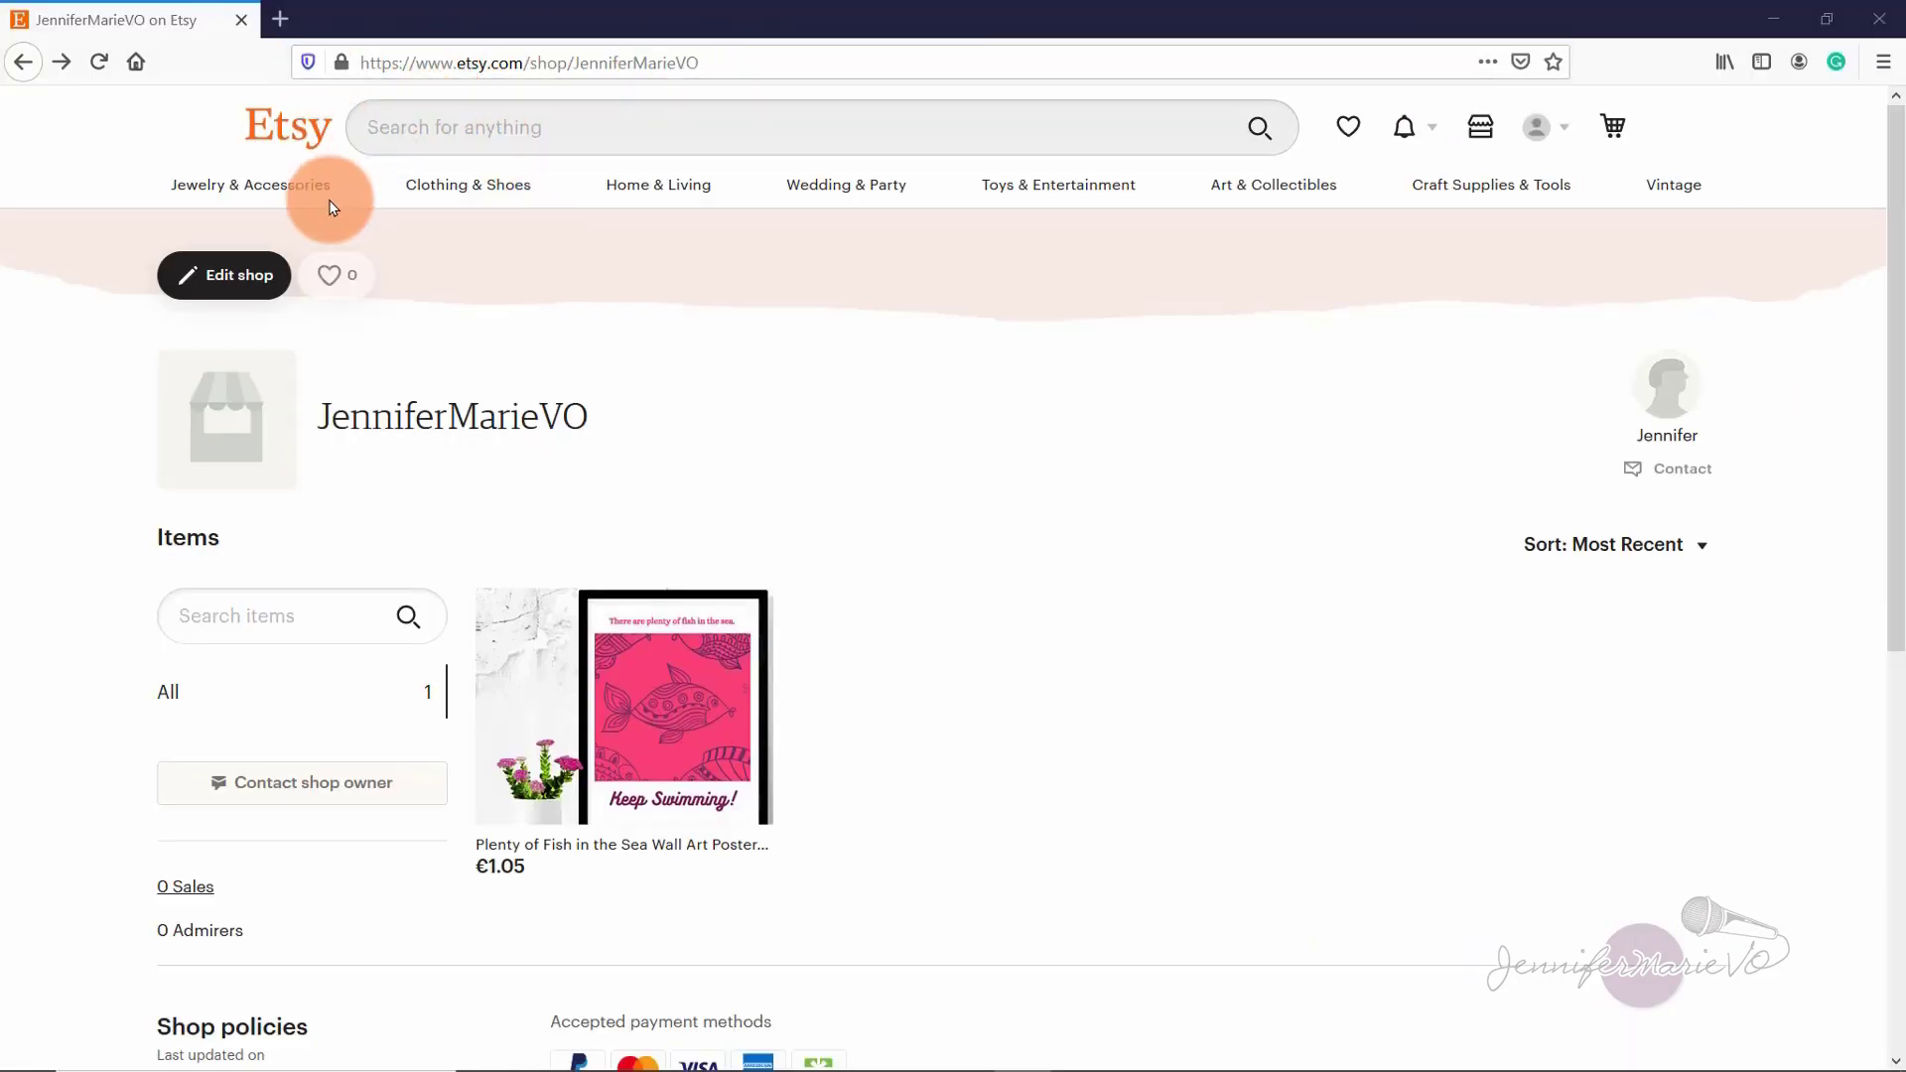
Step: Go from Edit shop to the Shop Manager Dashboard showing 2 views and 1 visit
{"action": "left_click", "coordinate": [211, 293]}
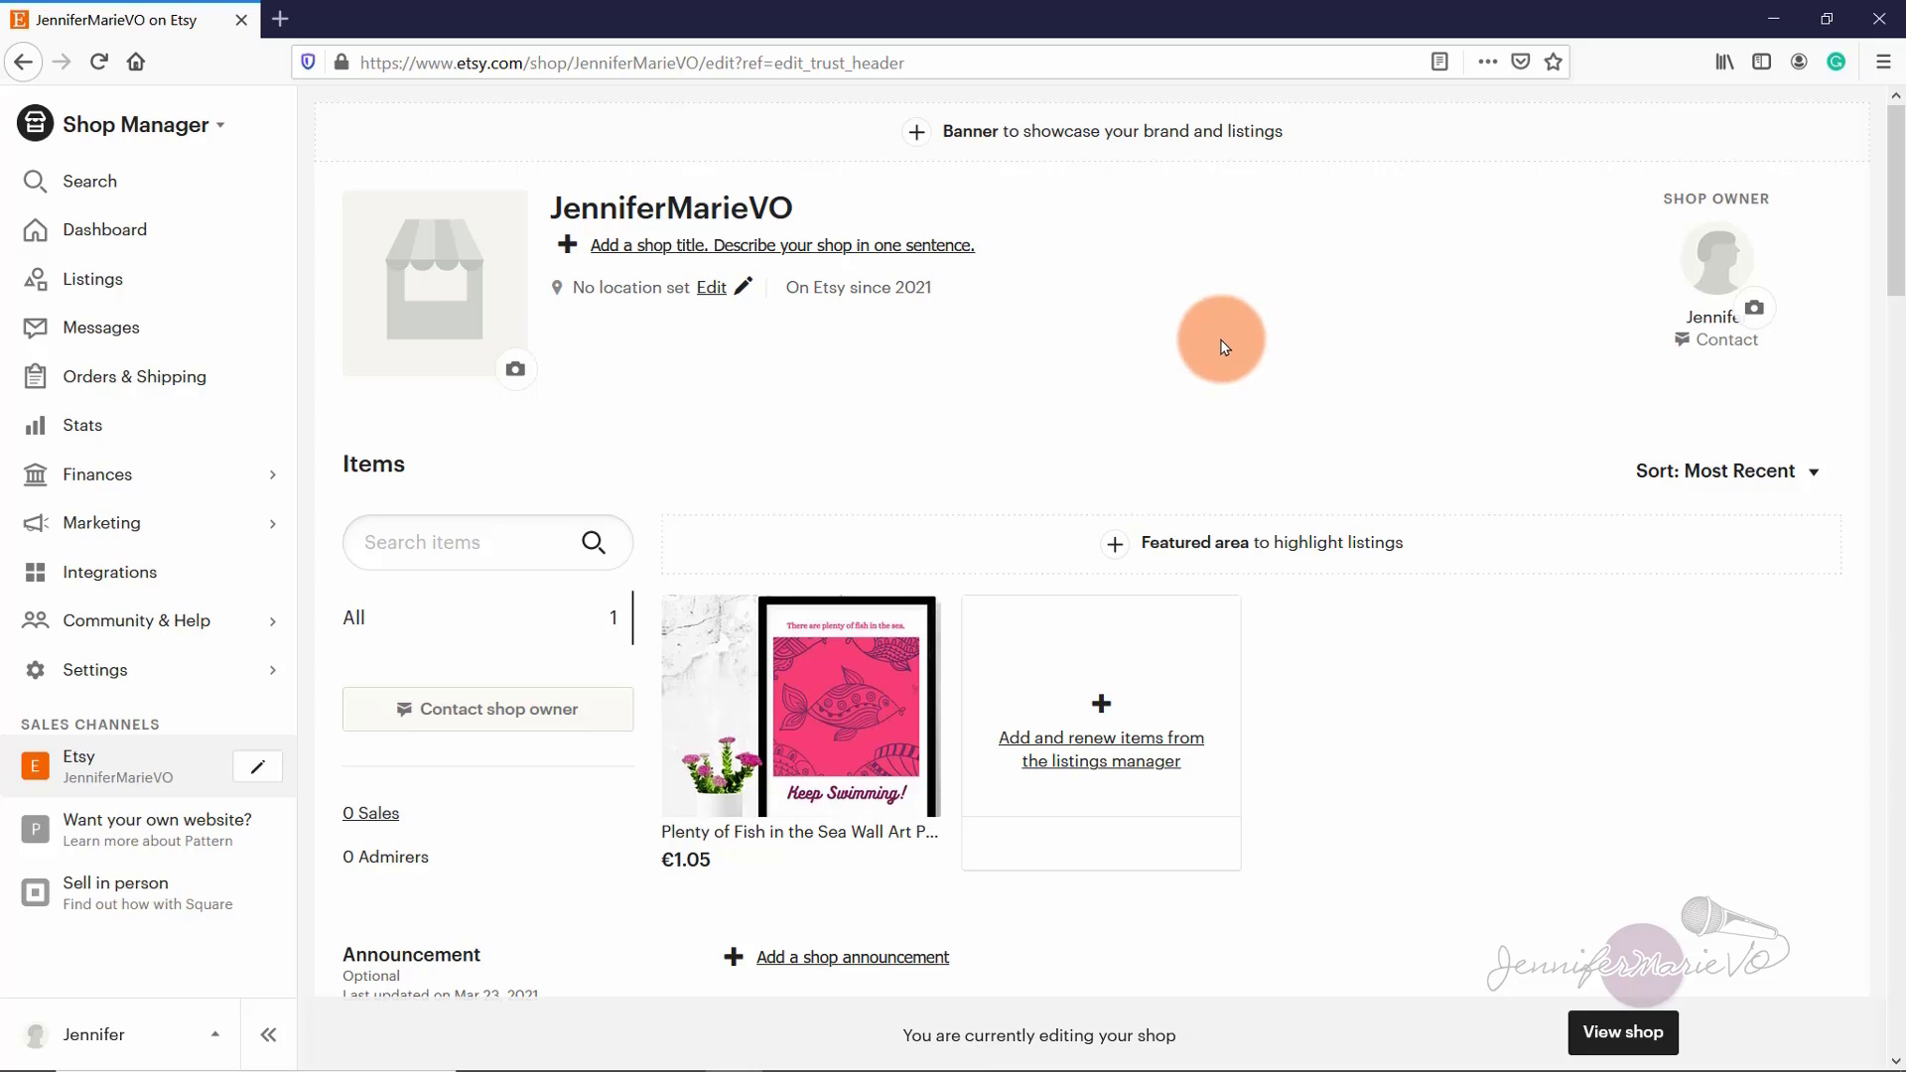
{"action": "left_click", "coordinate": [198, 121]}
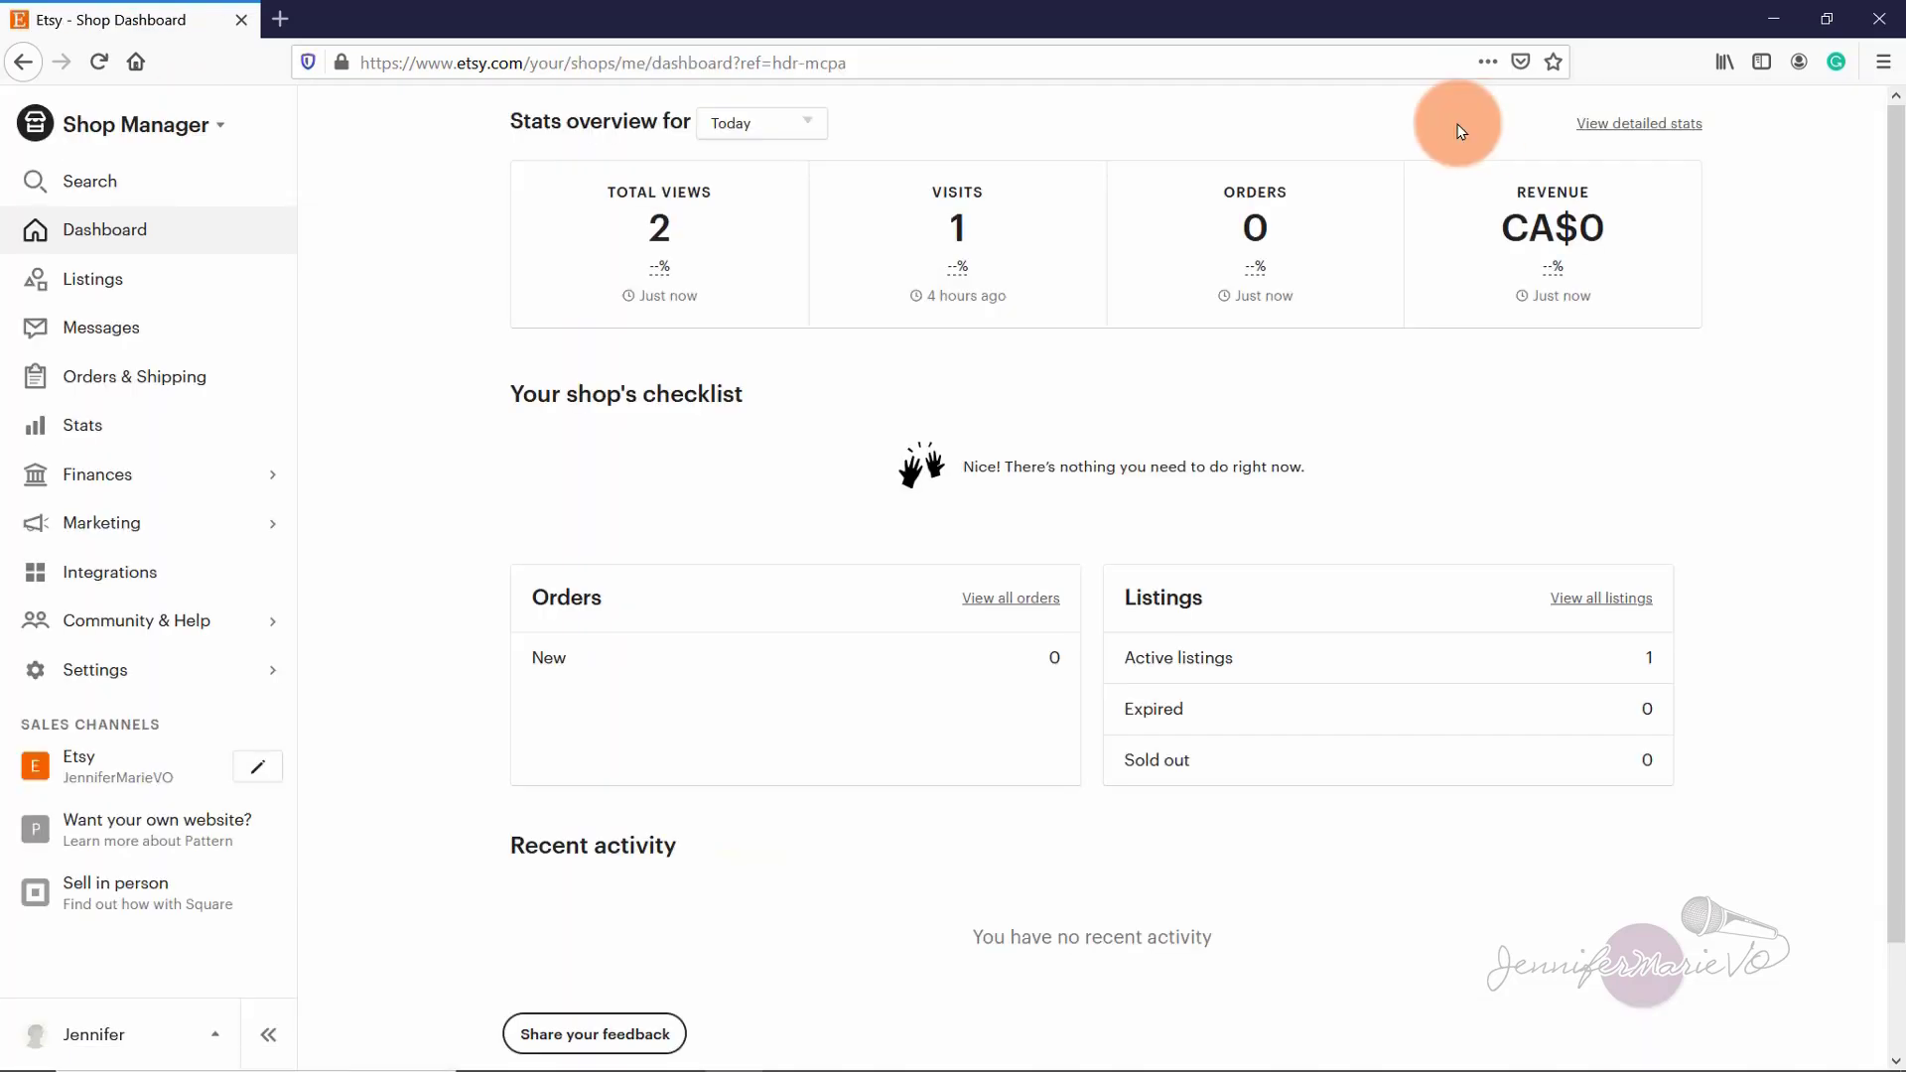
Step: Keep the stats range on Today and open Listings showing the CA$1.50 Plenty of Fish listing
{"action": "left_click", "coordinate": [804, 134]}
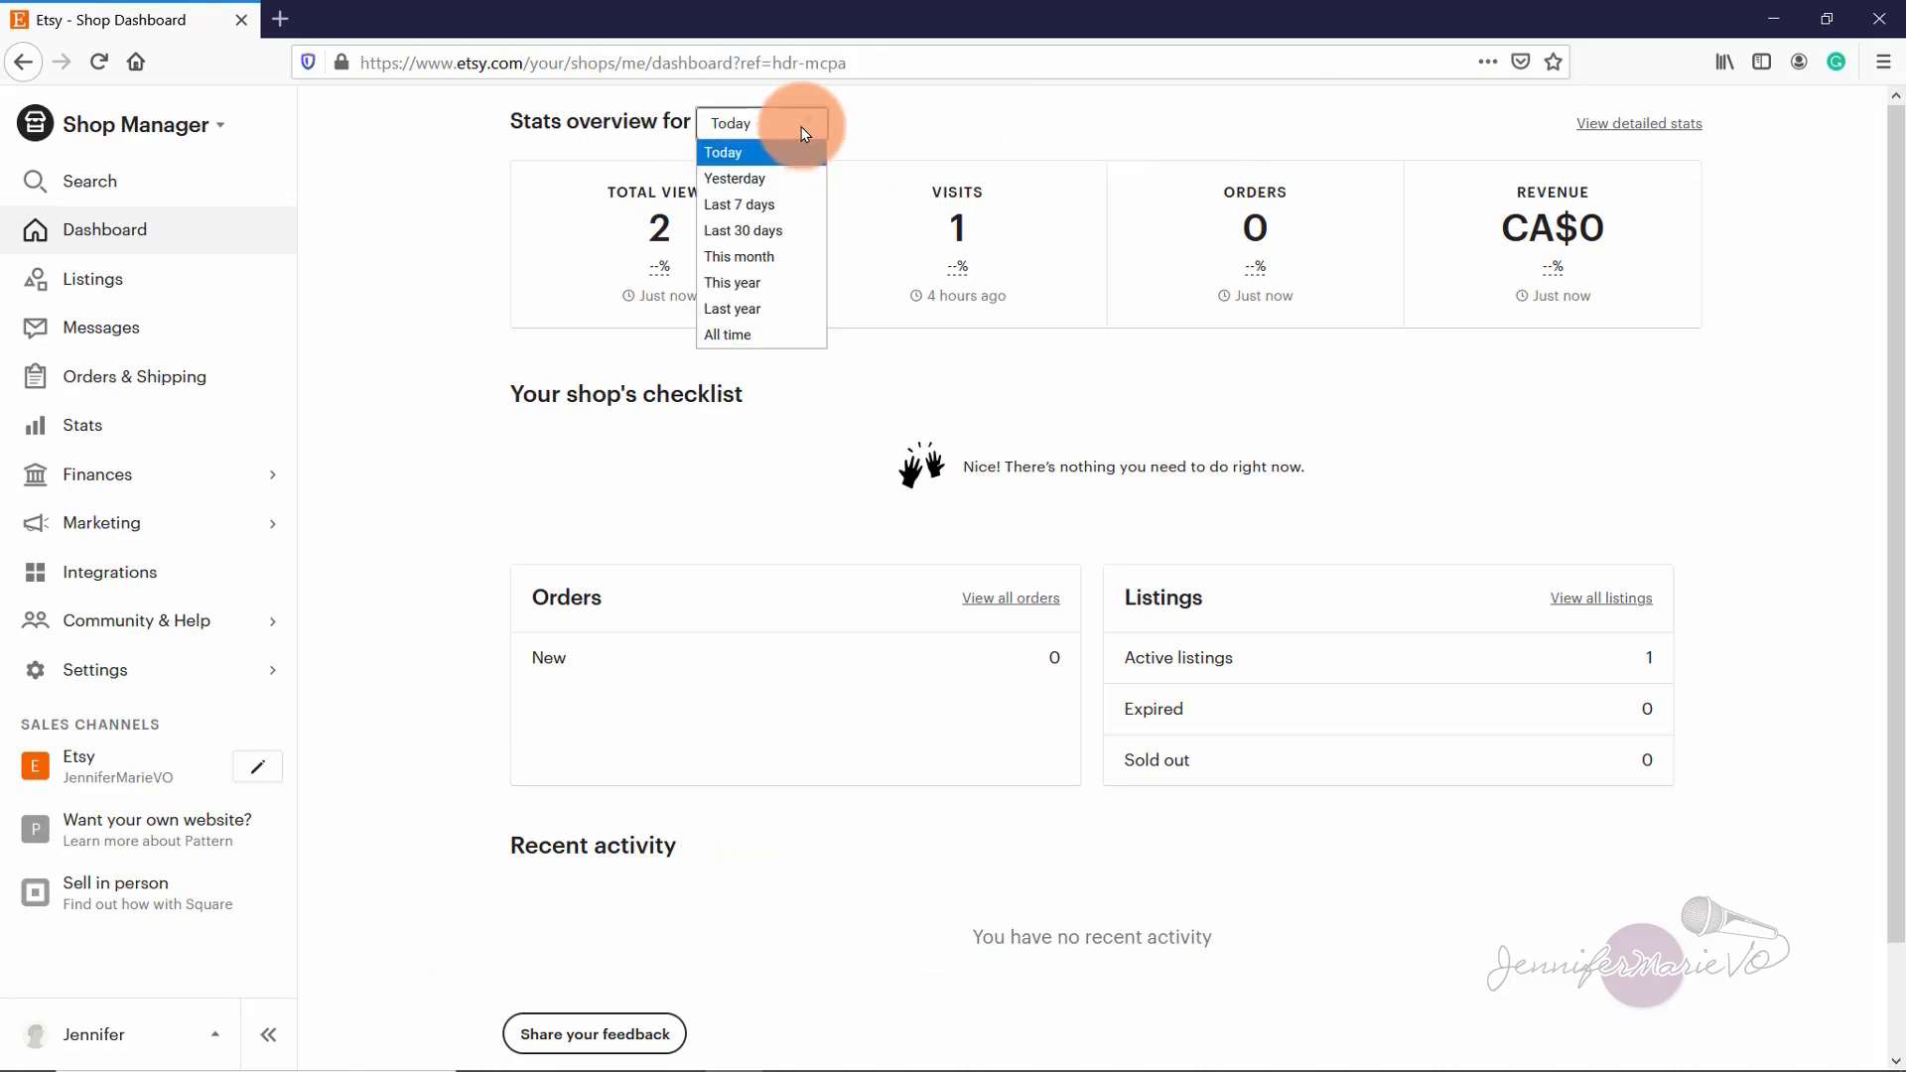
{"action": "left_click", "coordinate": [745, 151]}
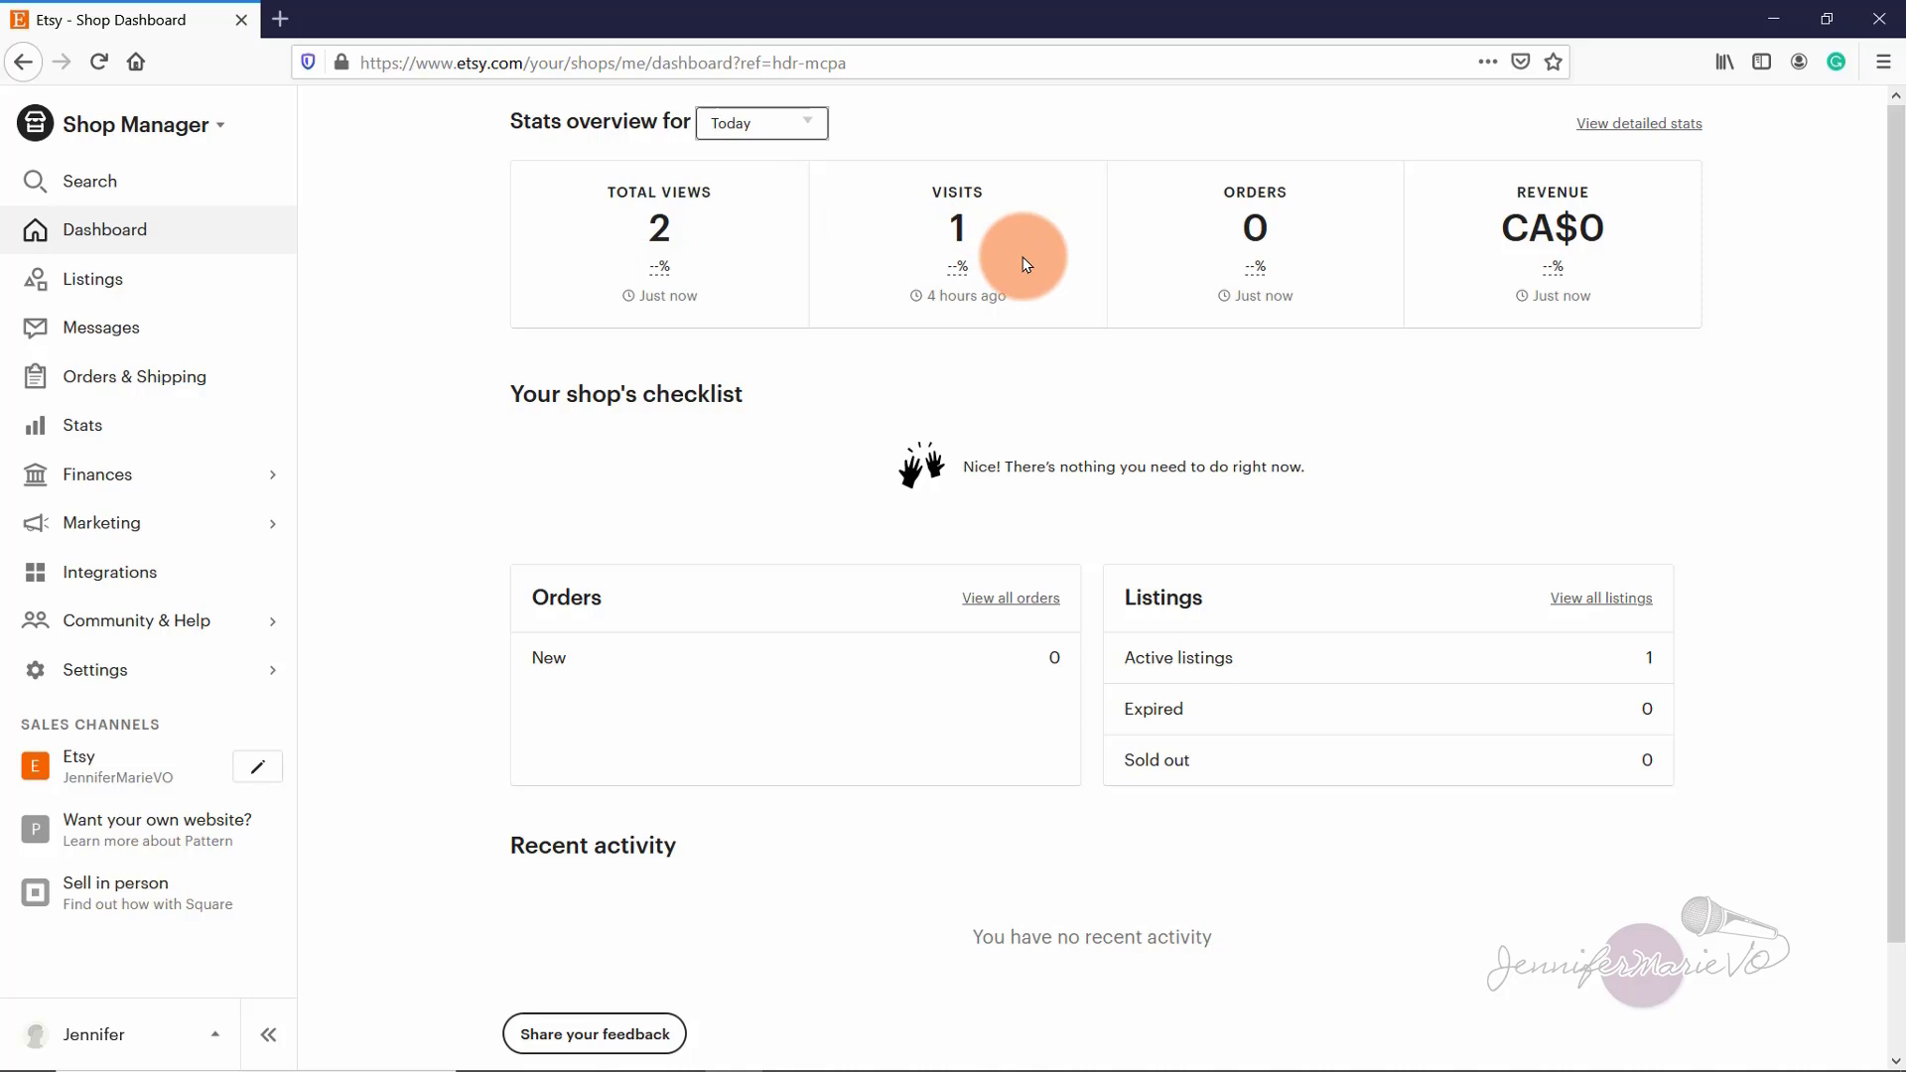
{"action": "left_click", "coordinate": [129, 288]}
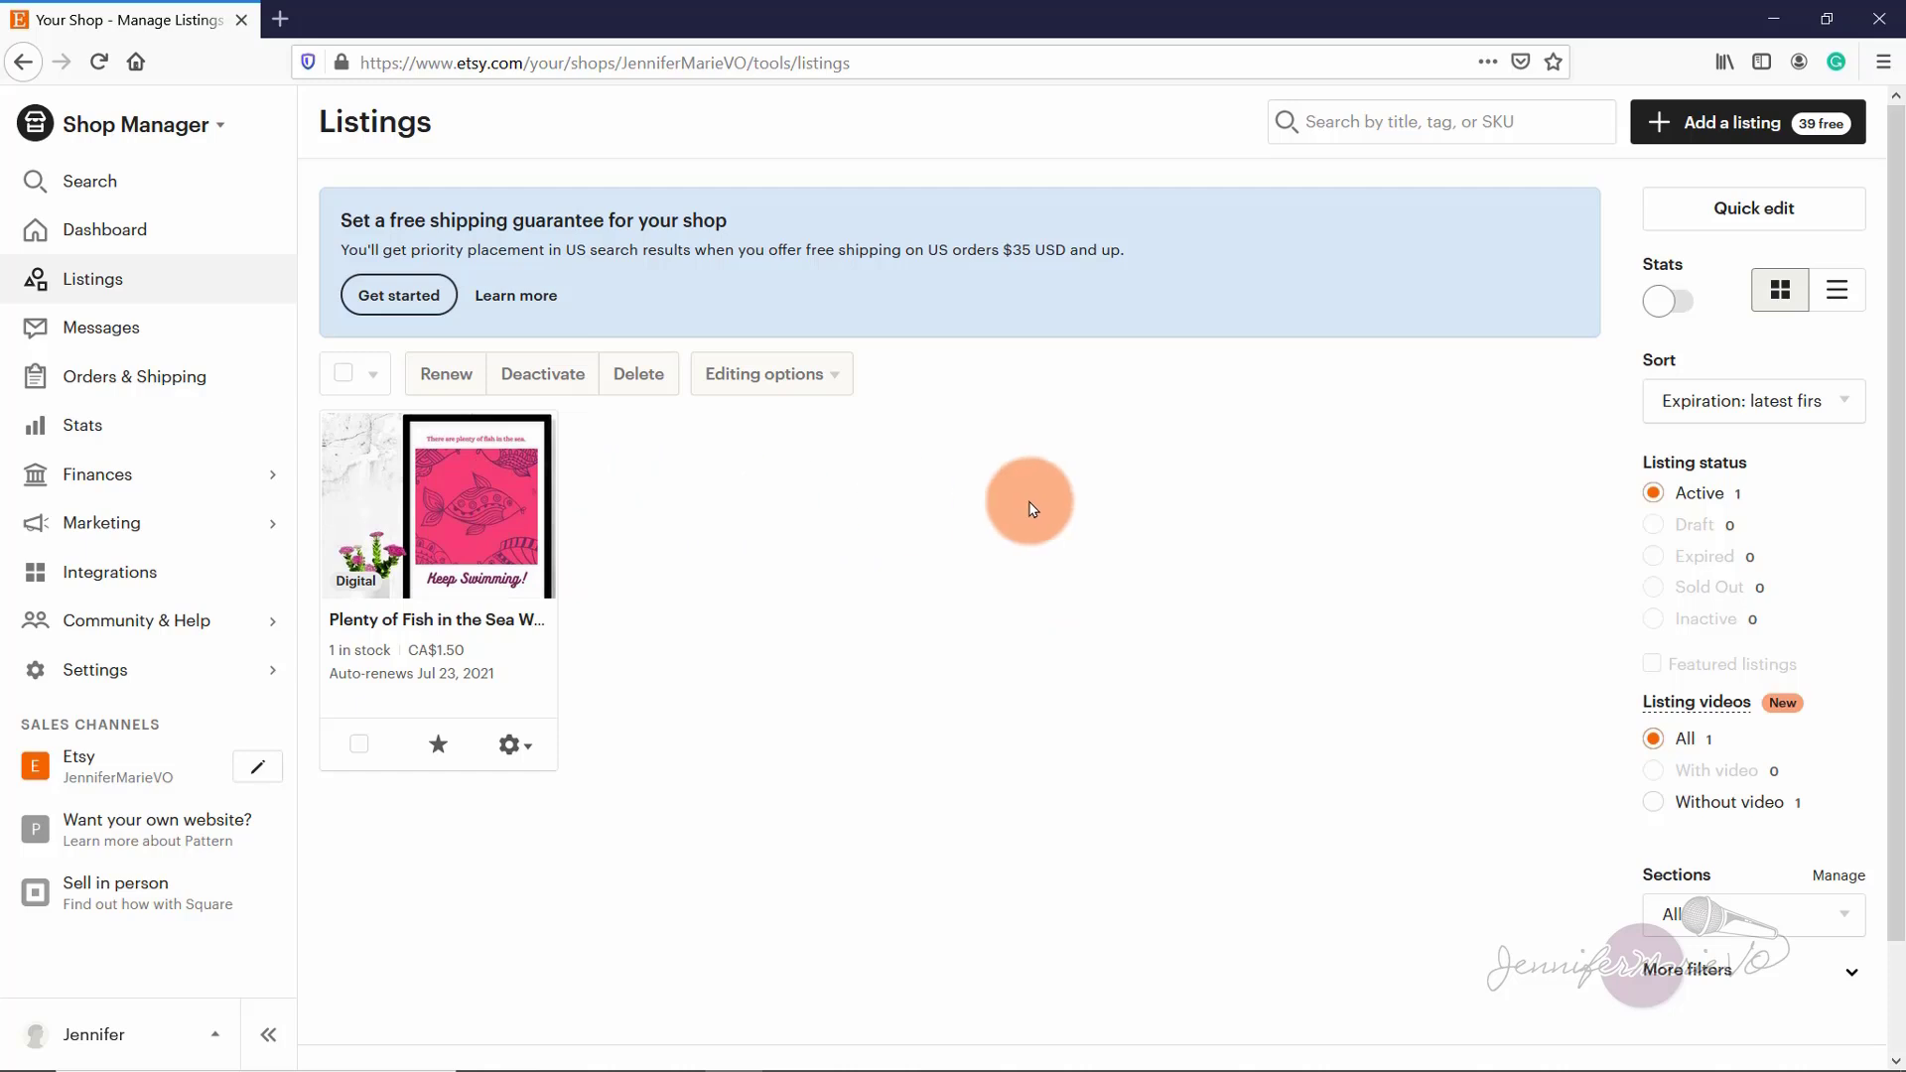
Step: Select the Plenty of Fish listing, review its editing options, and choose View on Etsy from the gear menu
{"action": "left_click", "coordinate": [359, 746]}
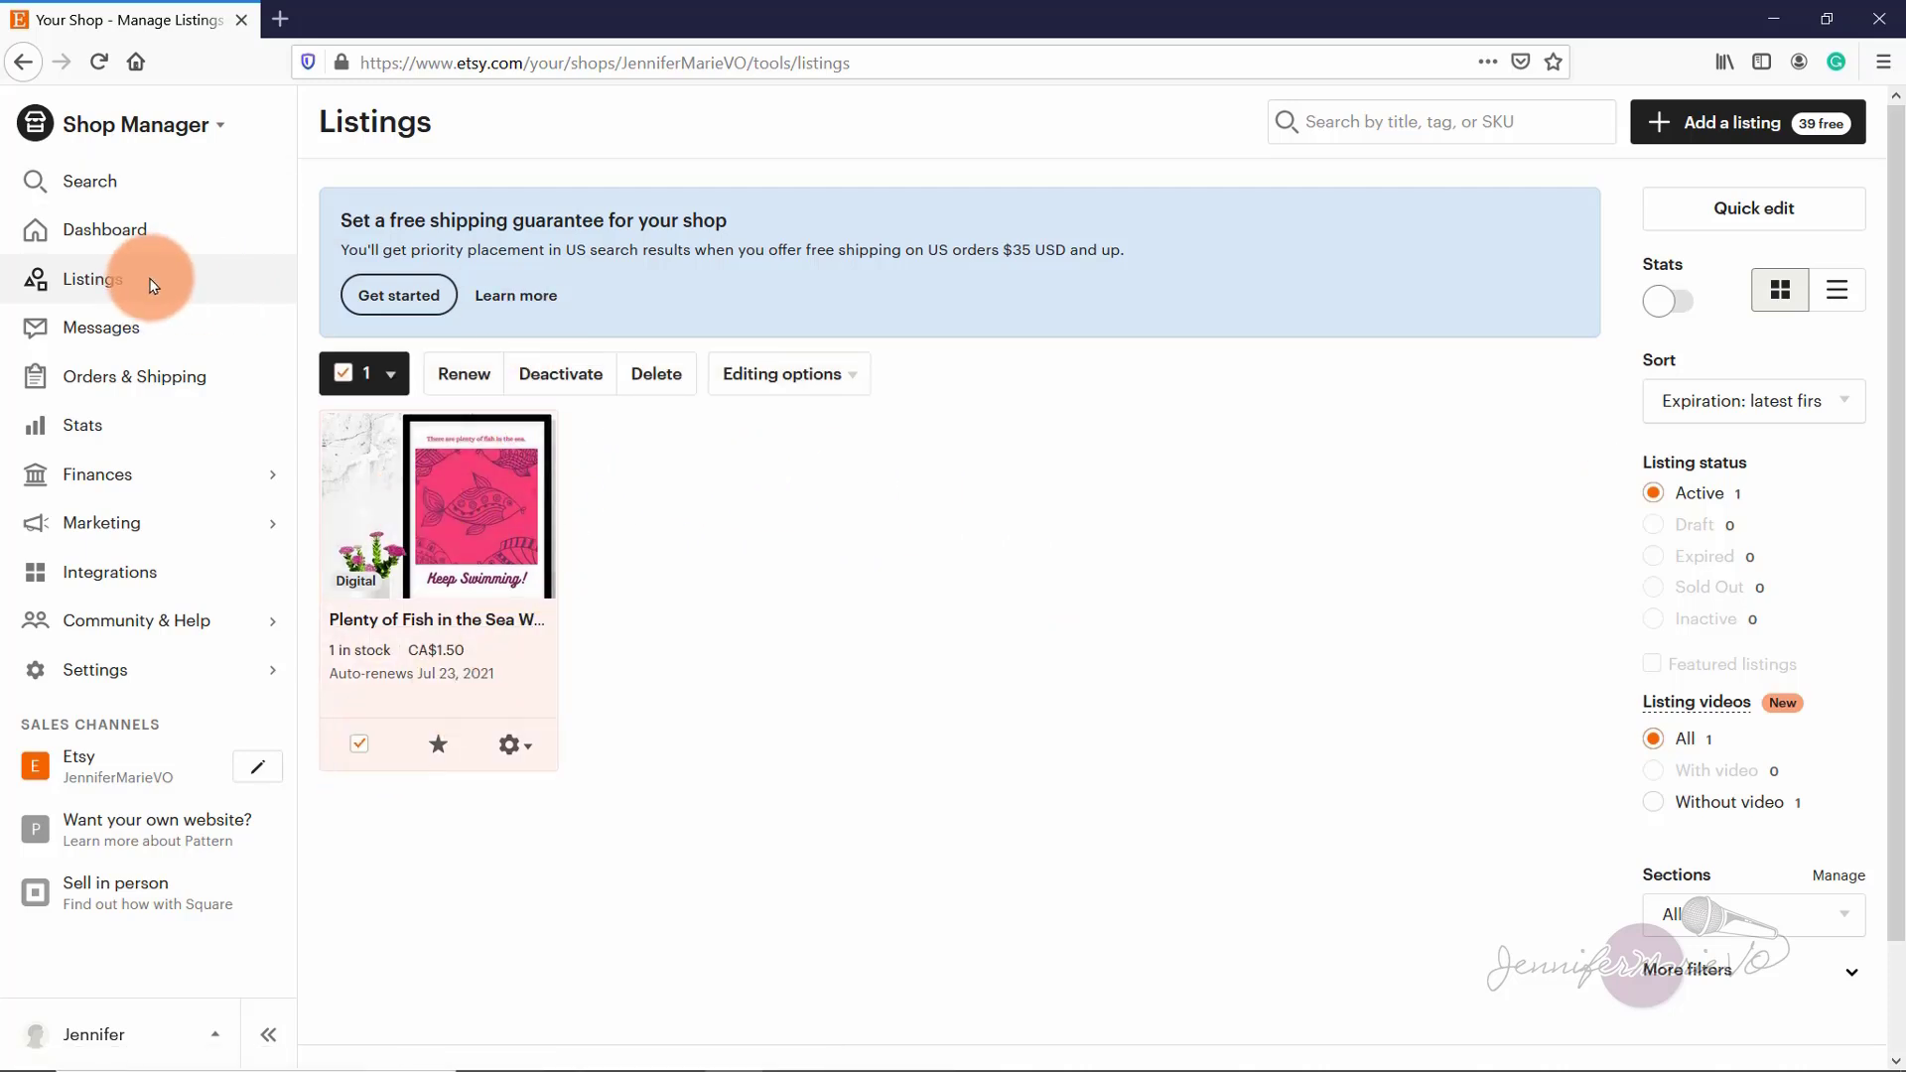
{"action": "left_click", "coordinate": [804, 377]}
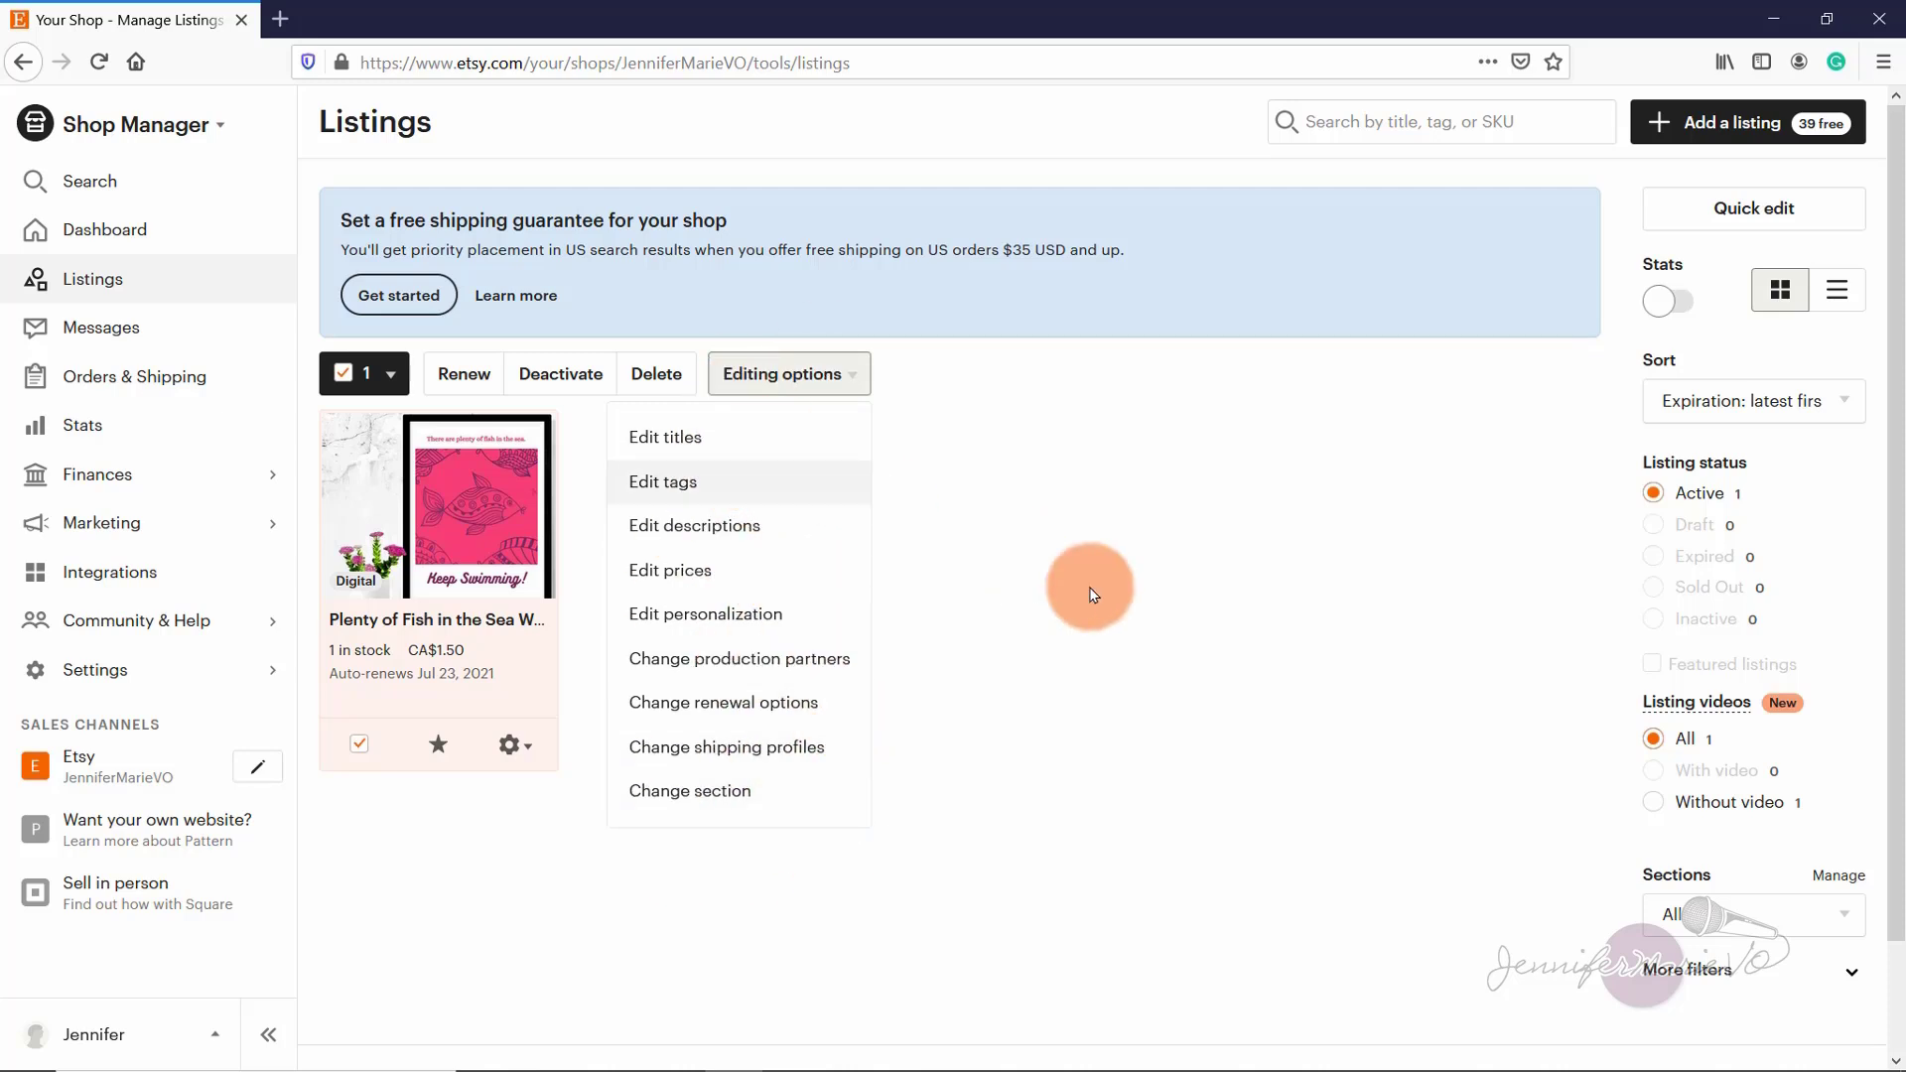
{"action": "left_click", "coordinate": [601, 881]}
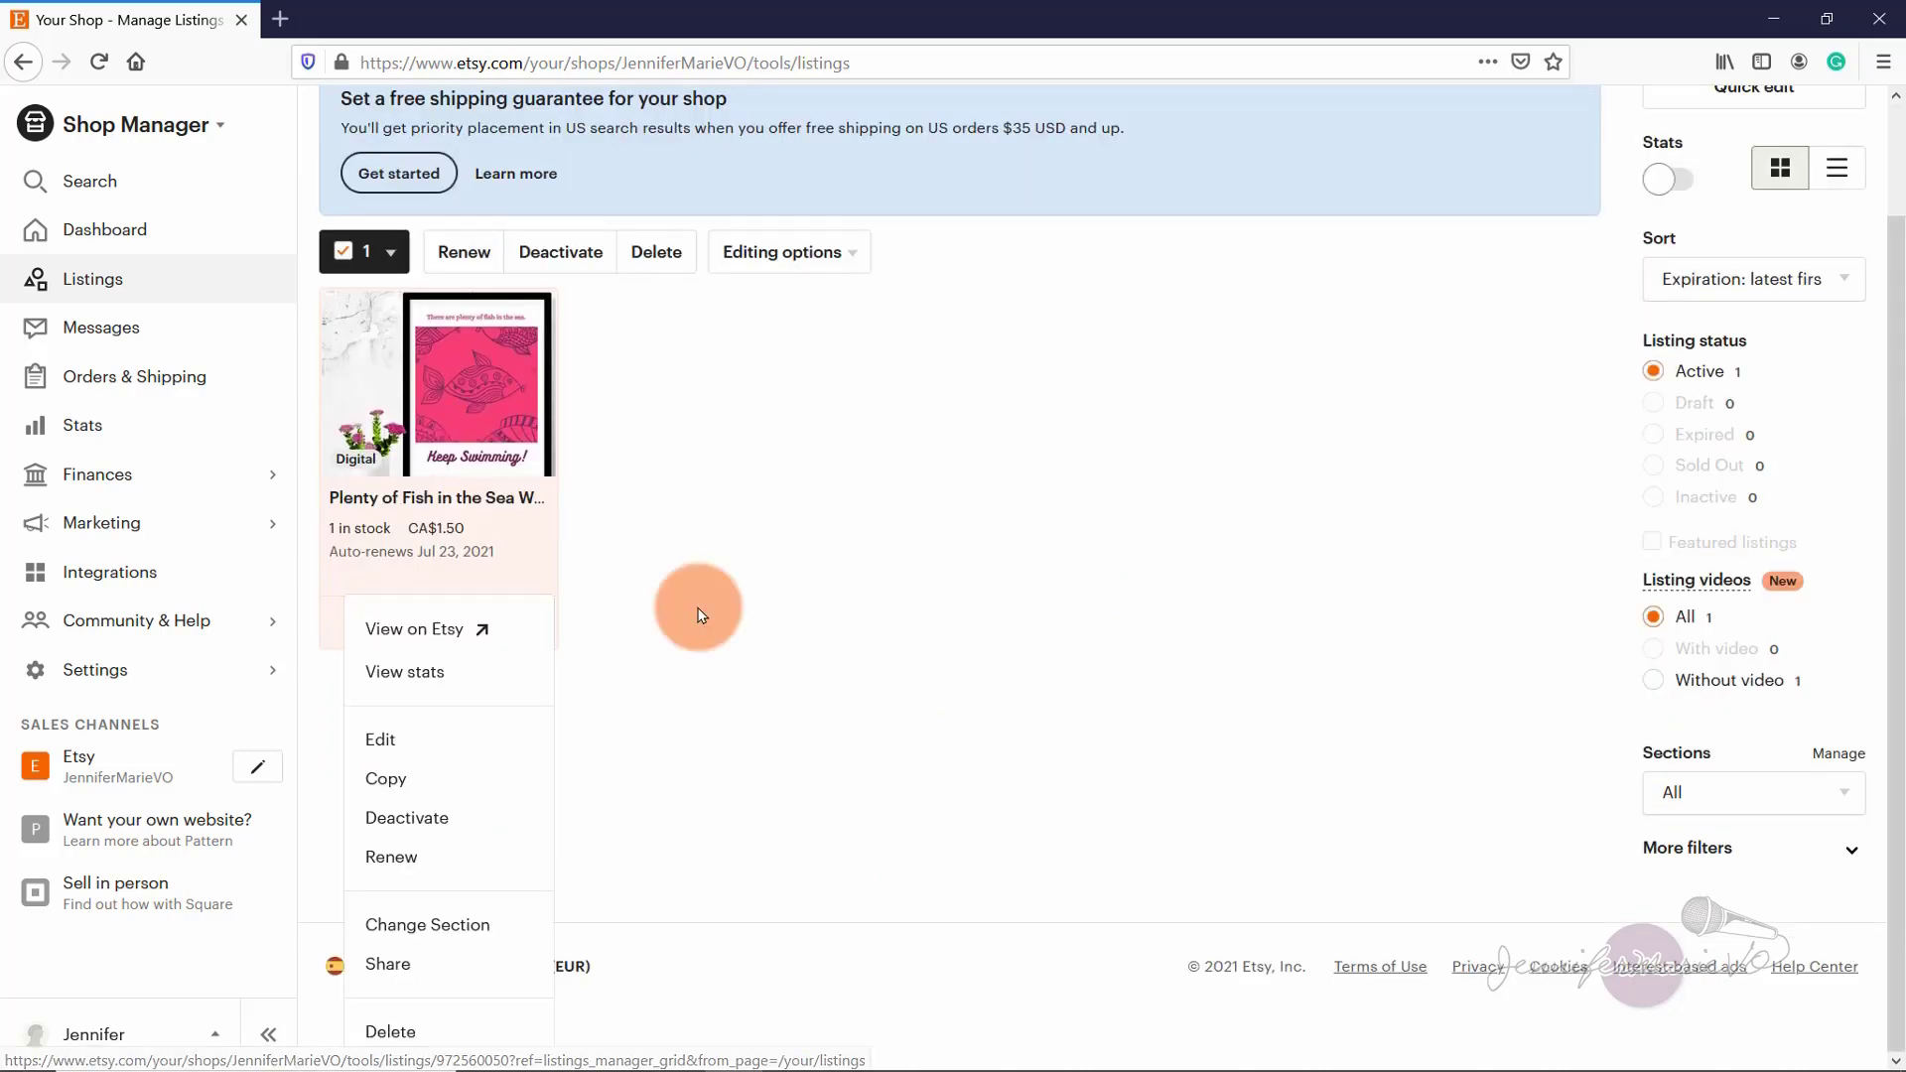
{"action": "left_click", "coordinate": [697, 609]}
{"action": "left_click", "coordinate": [525, 635]}
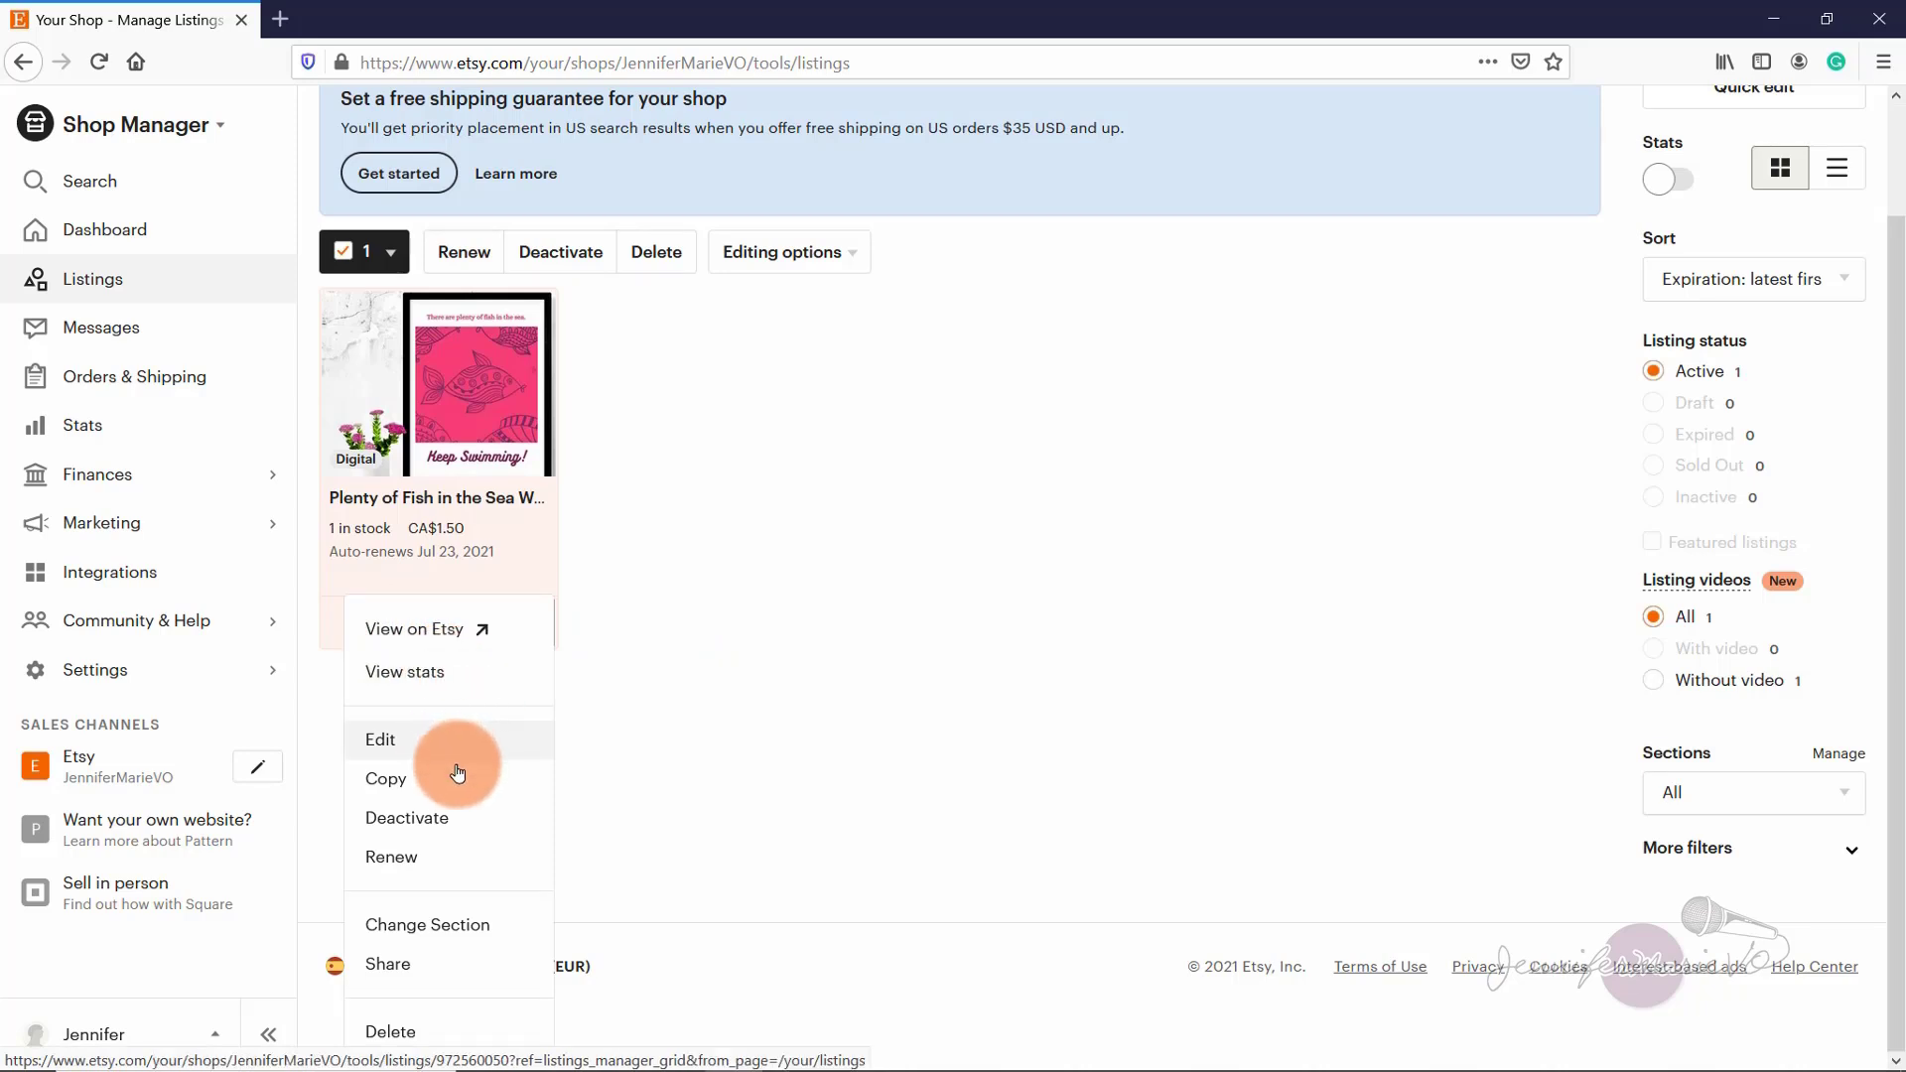
{"action": "left_click", "coordinate": [489, 631]}
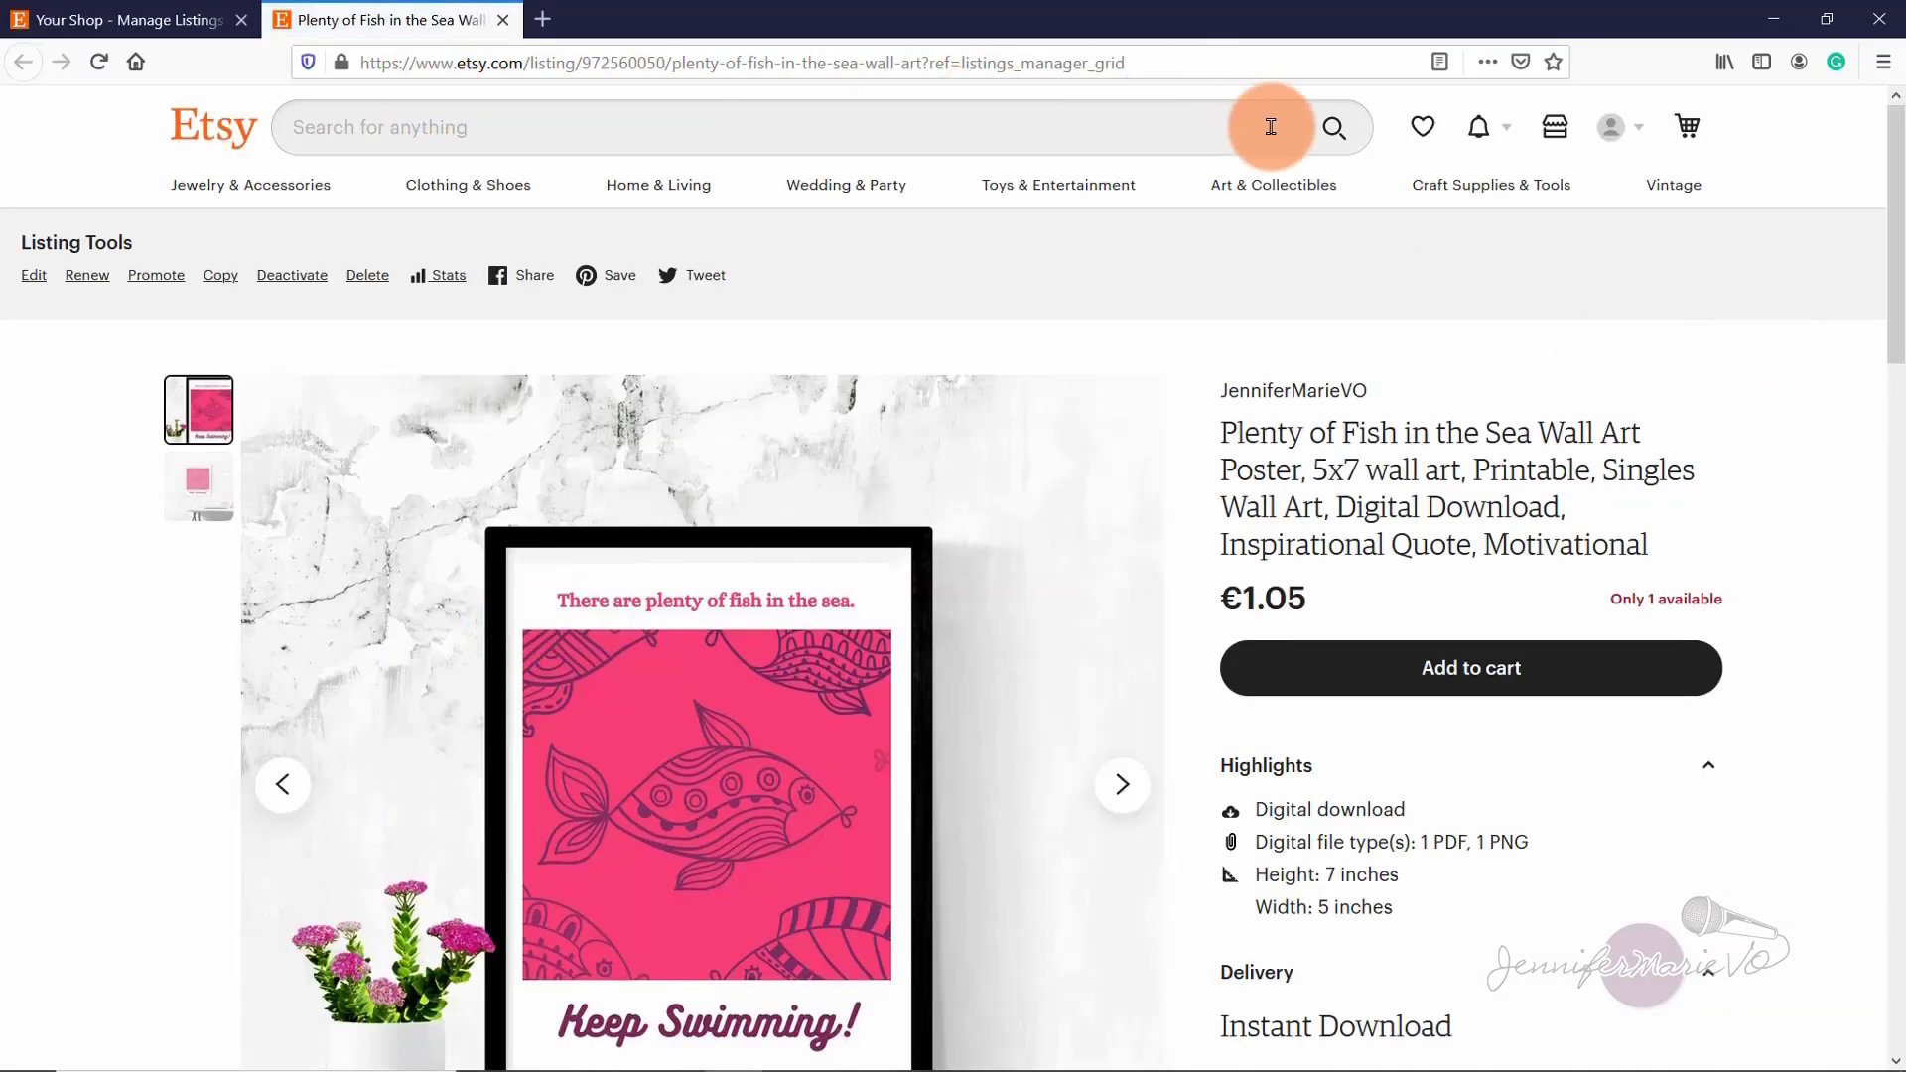
{"action": "left_click", "coordinate": [449, 277]}
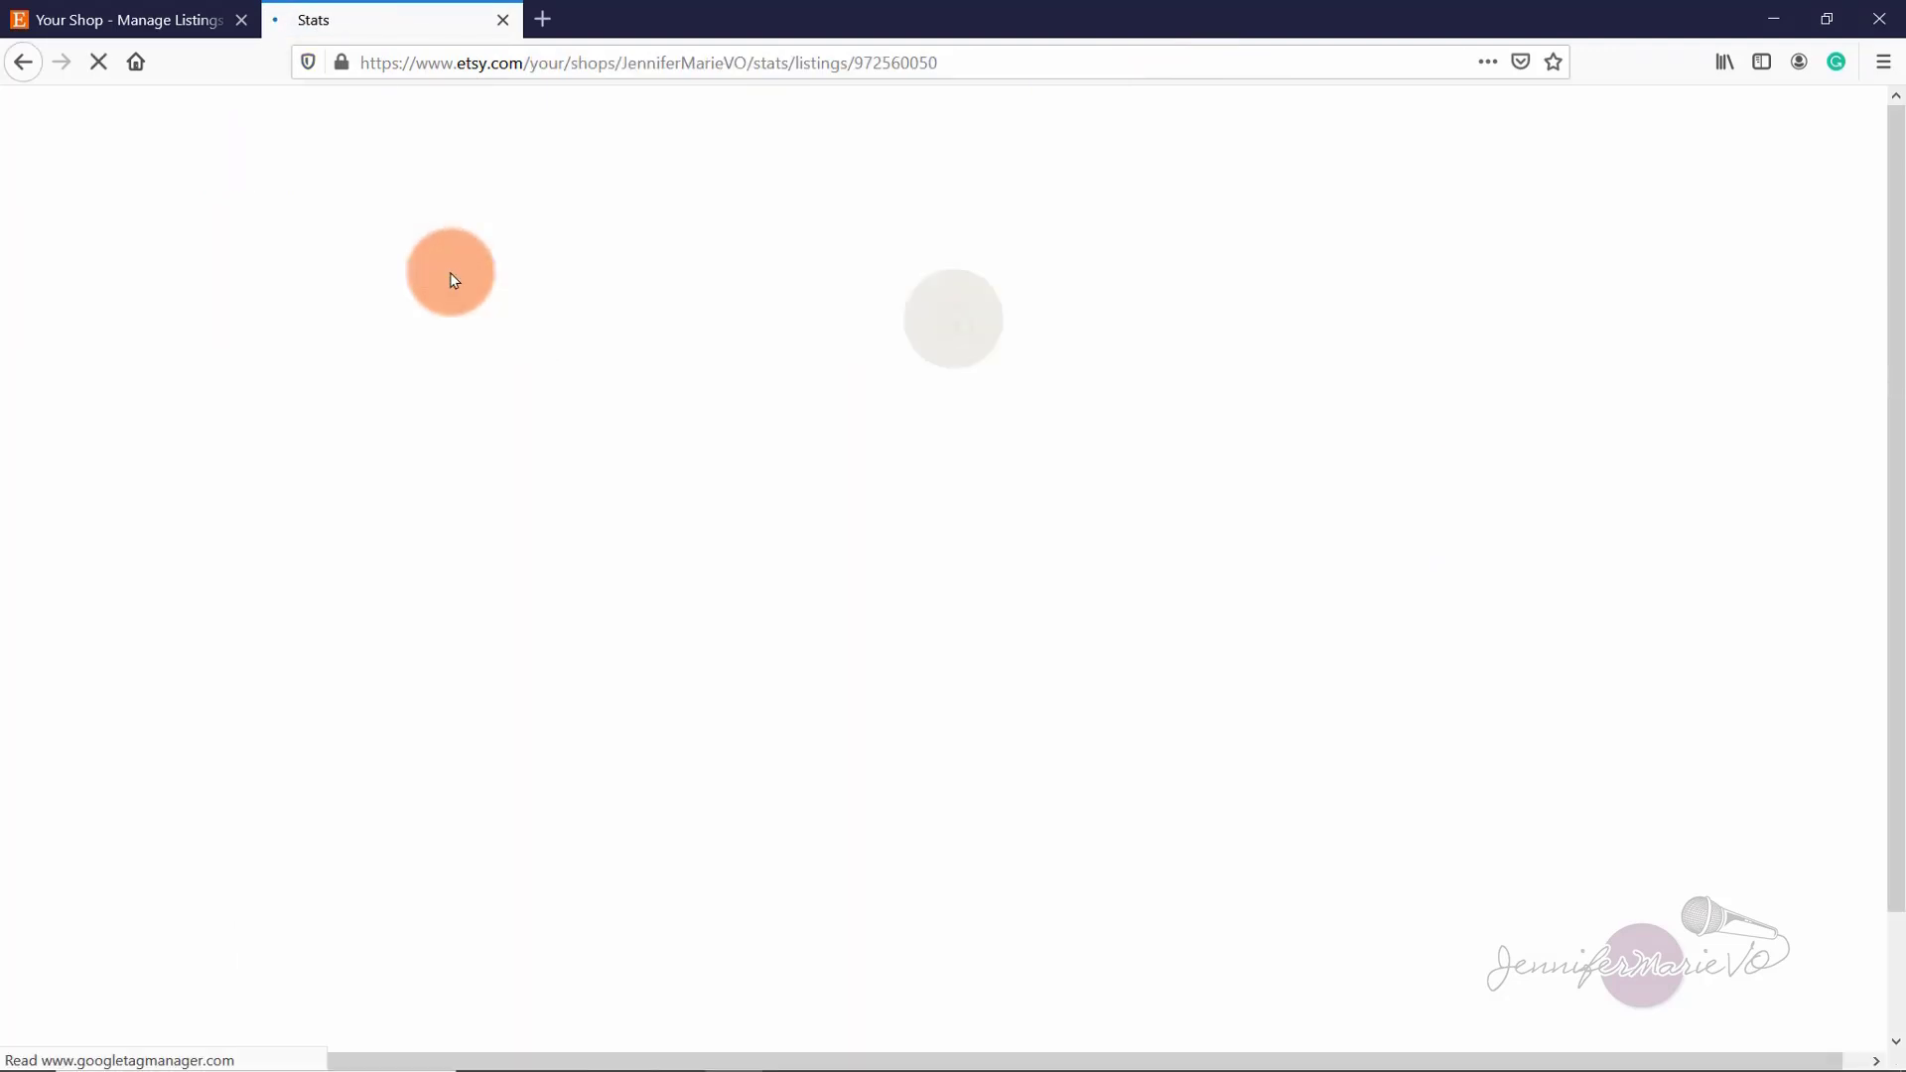
{"action": "scroll", "coordinate": [766, 736], "scroll_direction": "down", "scroll_amount": 1}
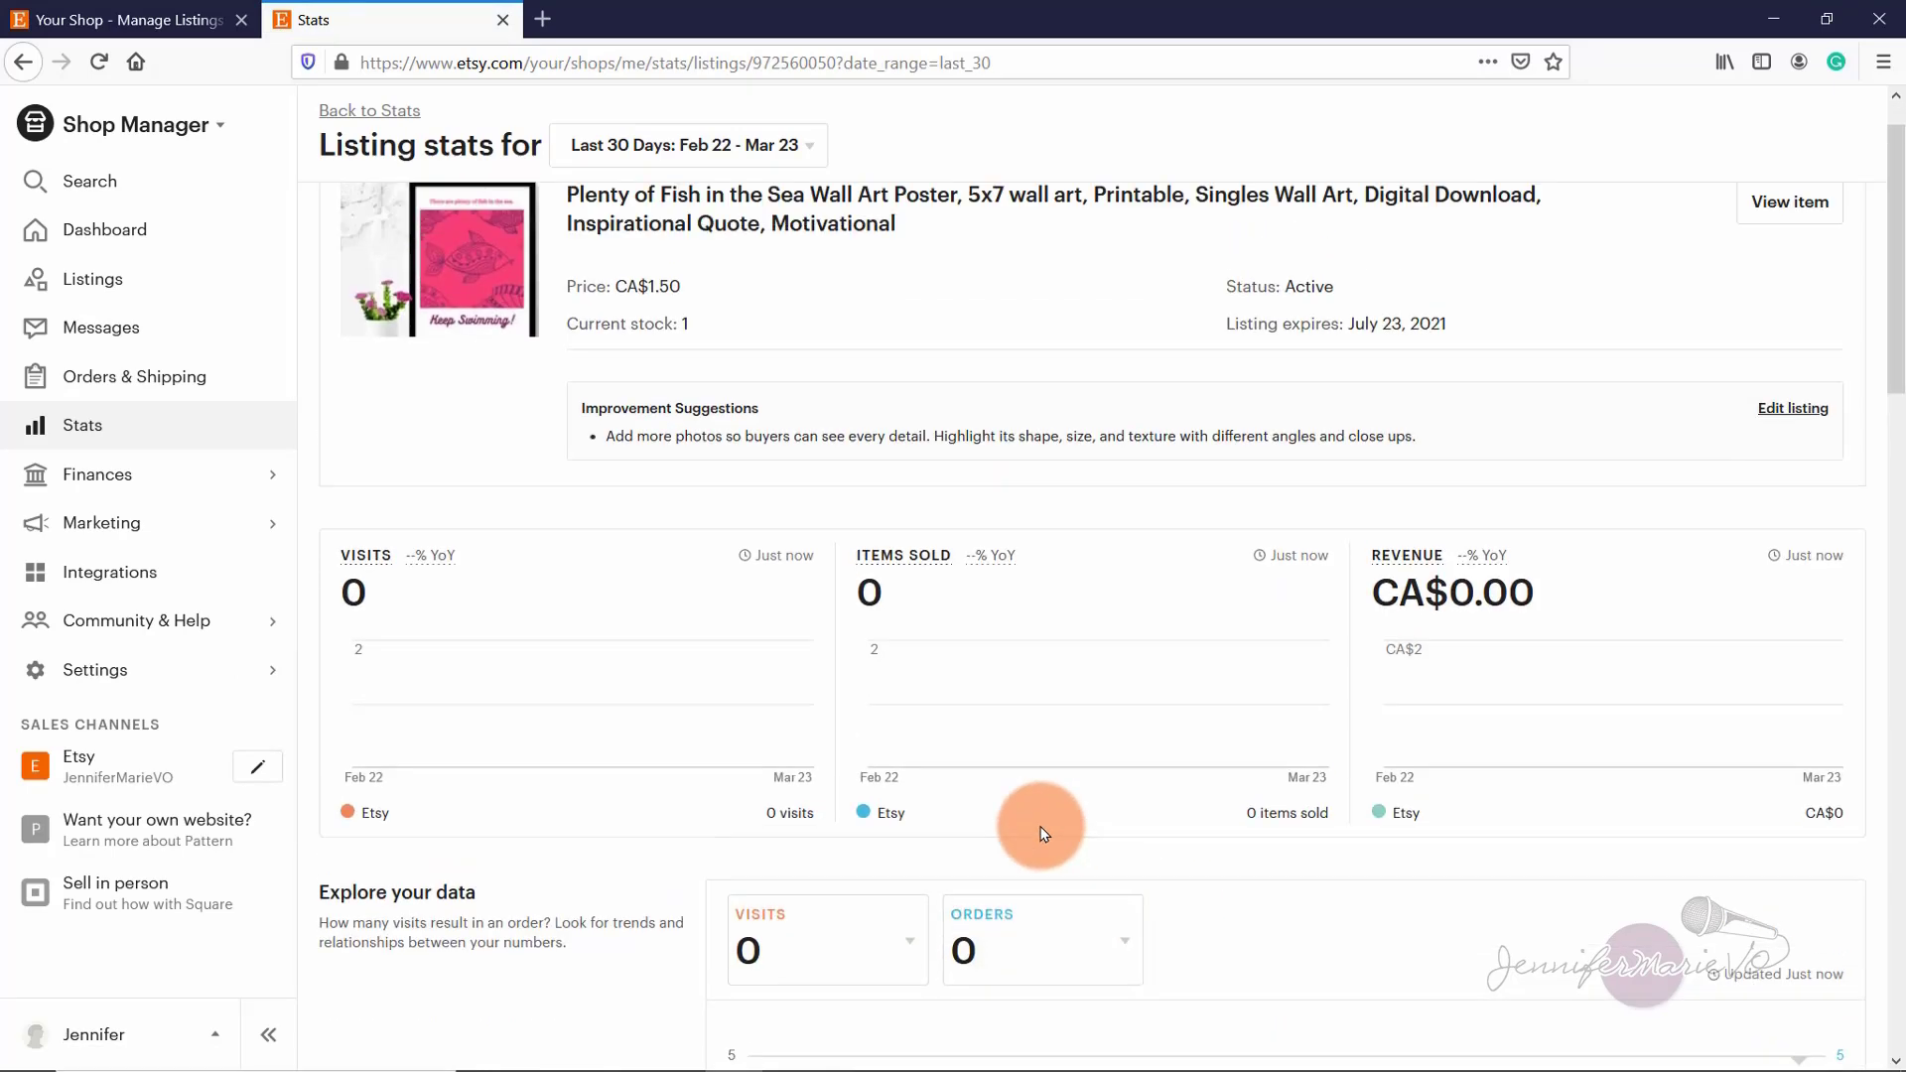
{"action": "key", "text": "alt+Left"}
{"action": "left_click", "coordinate": [42, 284]}
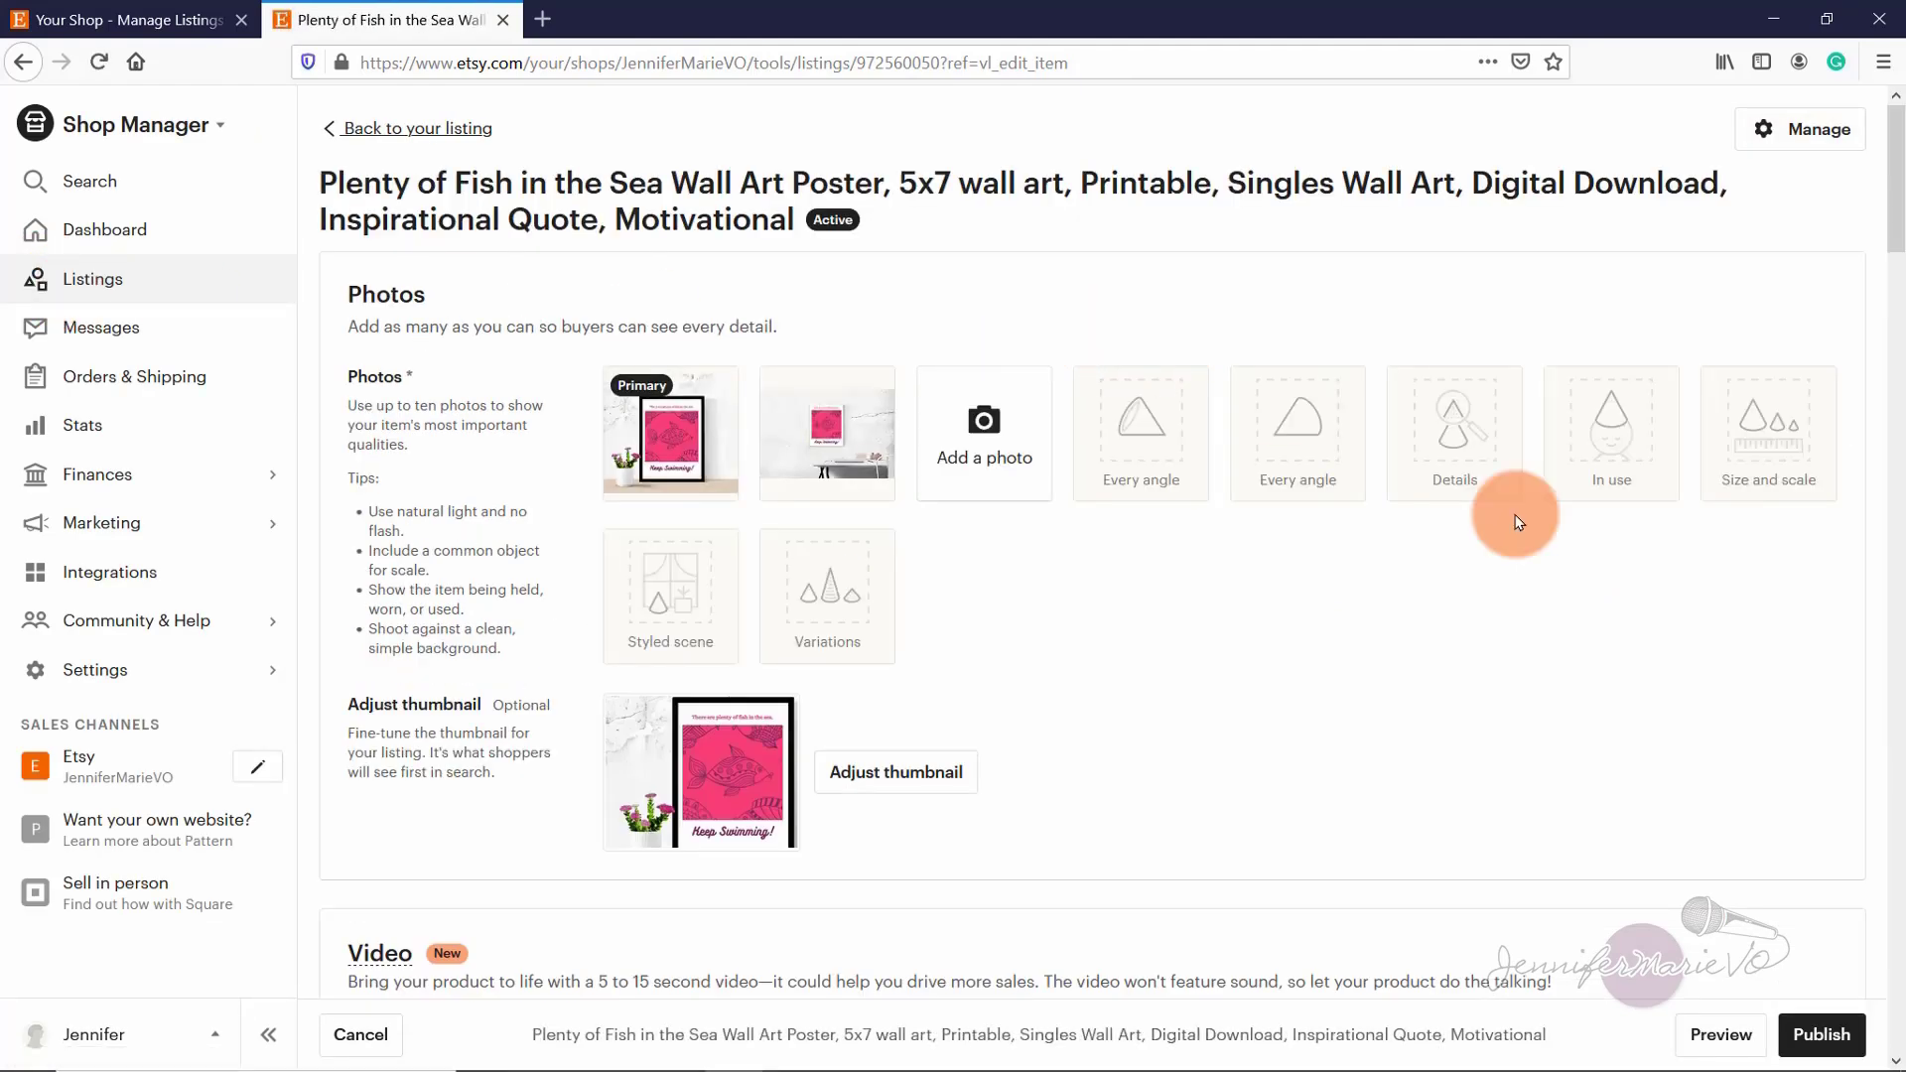
{"action": "mouse_move", "coordinate": [789, 442]}
{"action": "scroll", "coordinate": [789, 442], "scroll_direction": "down", "scroll_amount": 15}
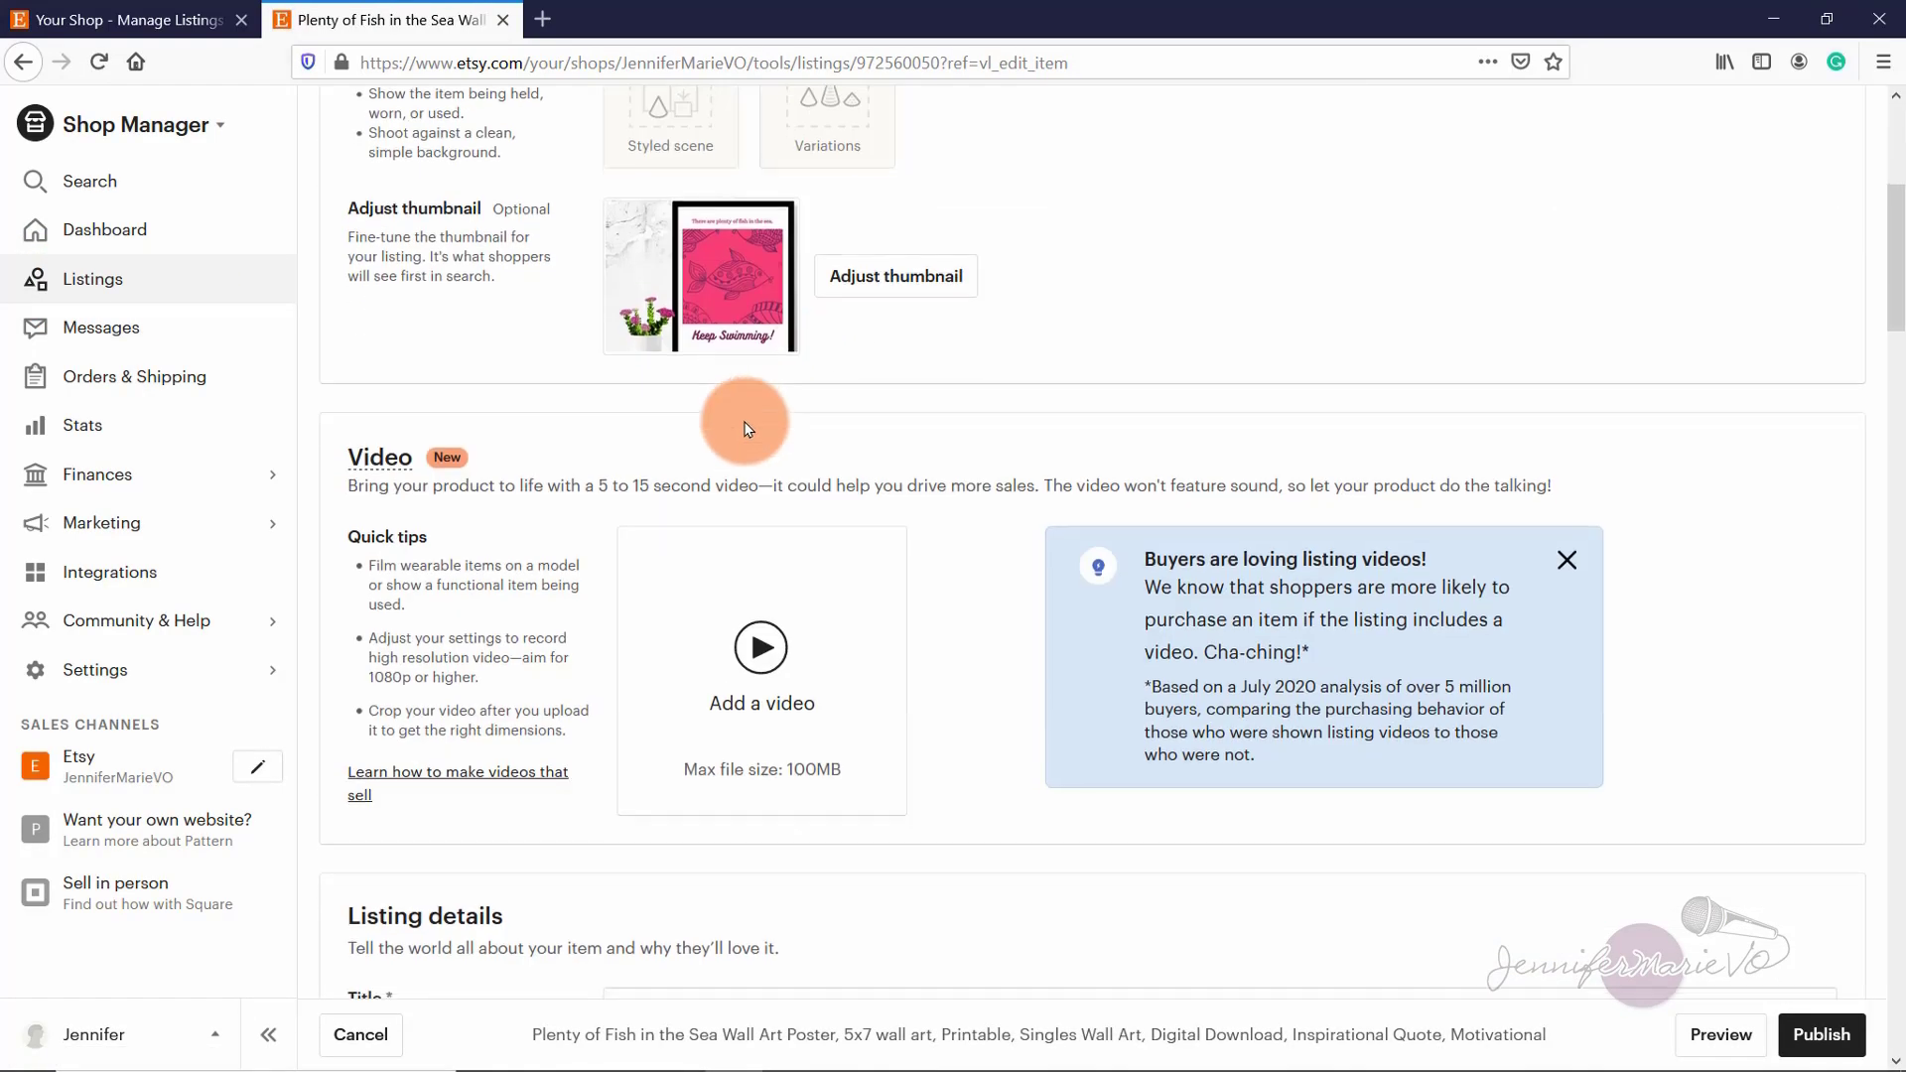
{"action": "scroll", "coordinate": [1057, 419], "scroll_direction": "up", "scroll_amount": 15}
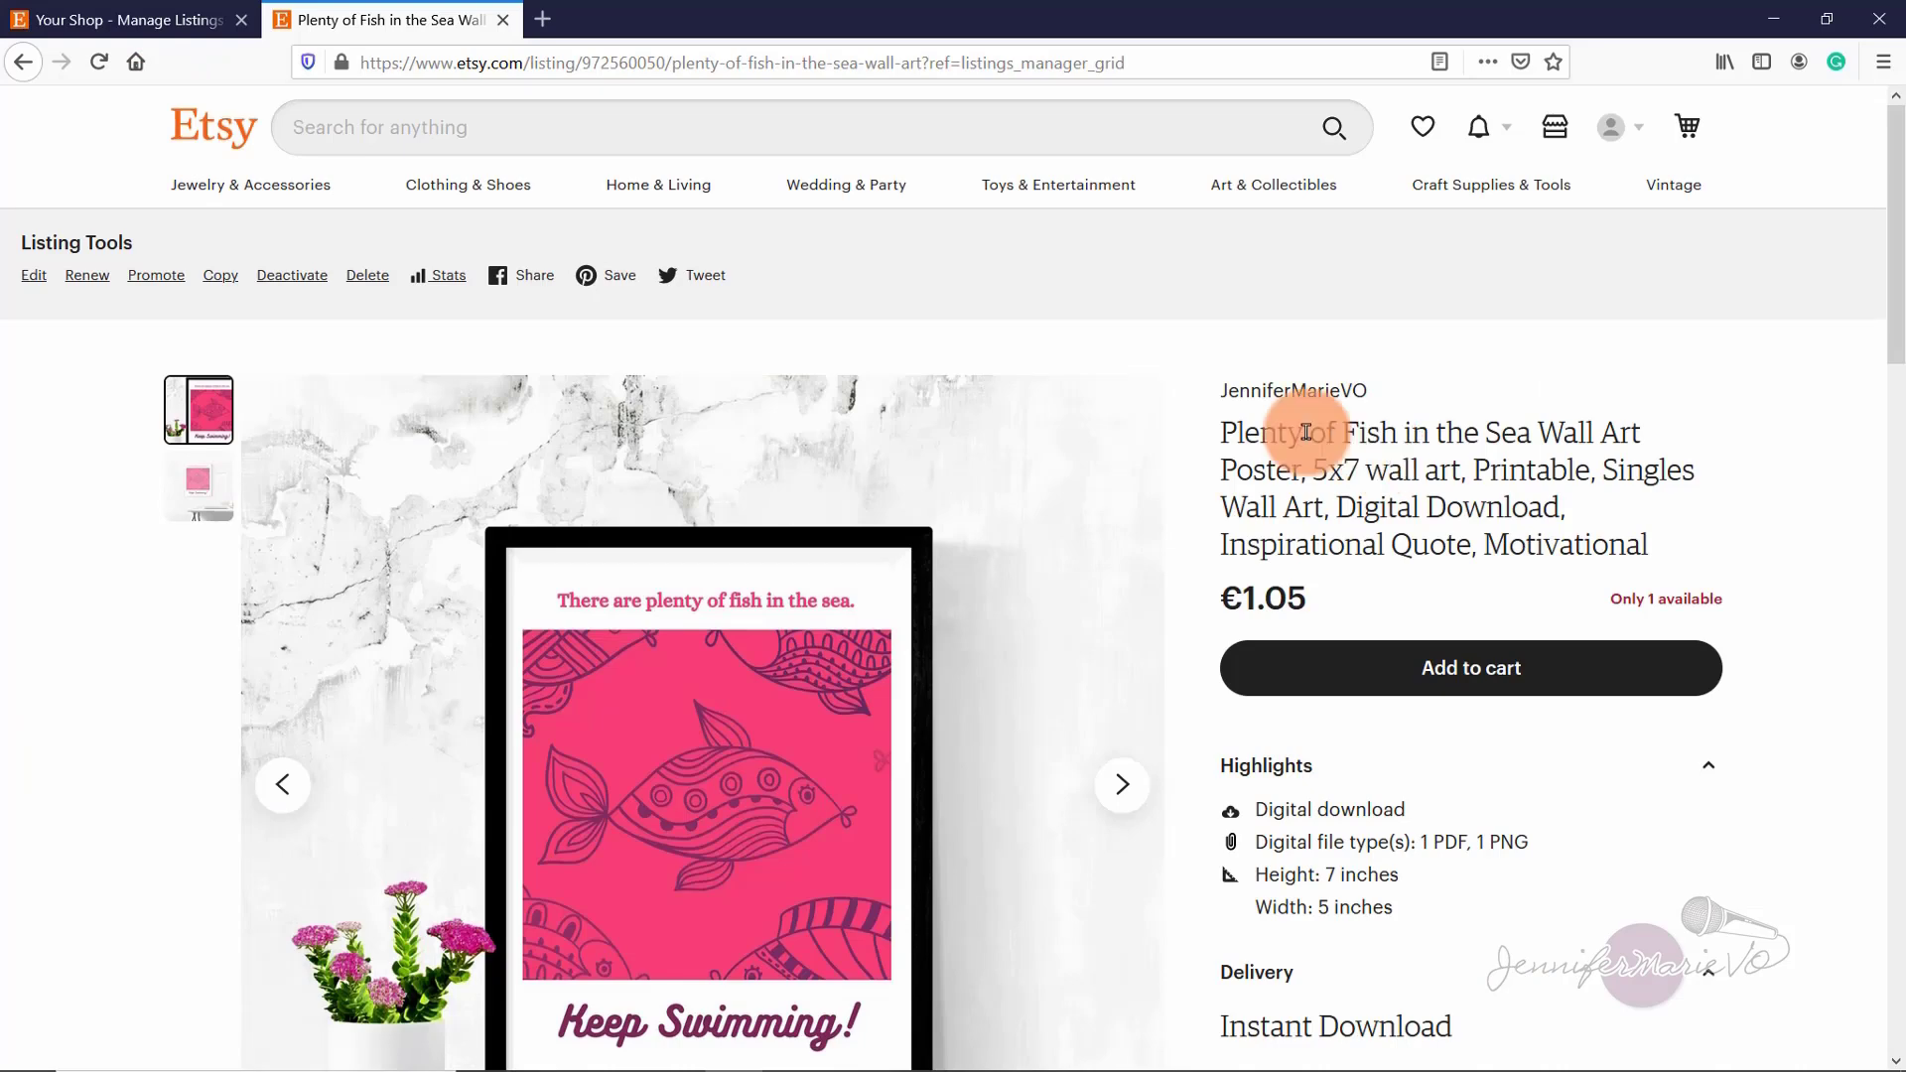
{"action": "scroll", "coordinate": [1127, 404], "scroll_direction": "down", "scroll_amount": 3}
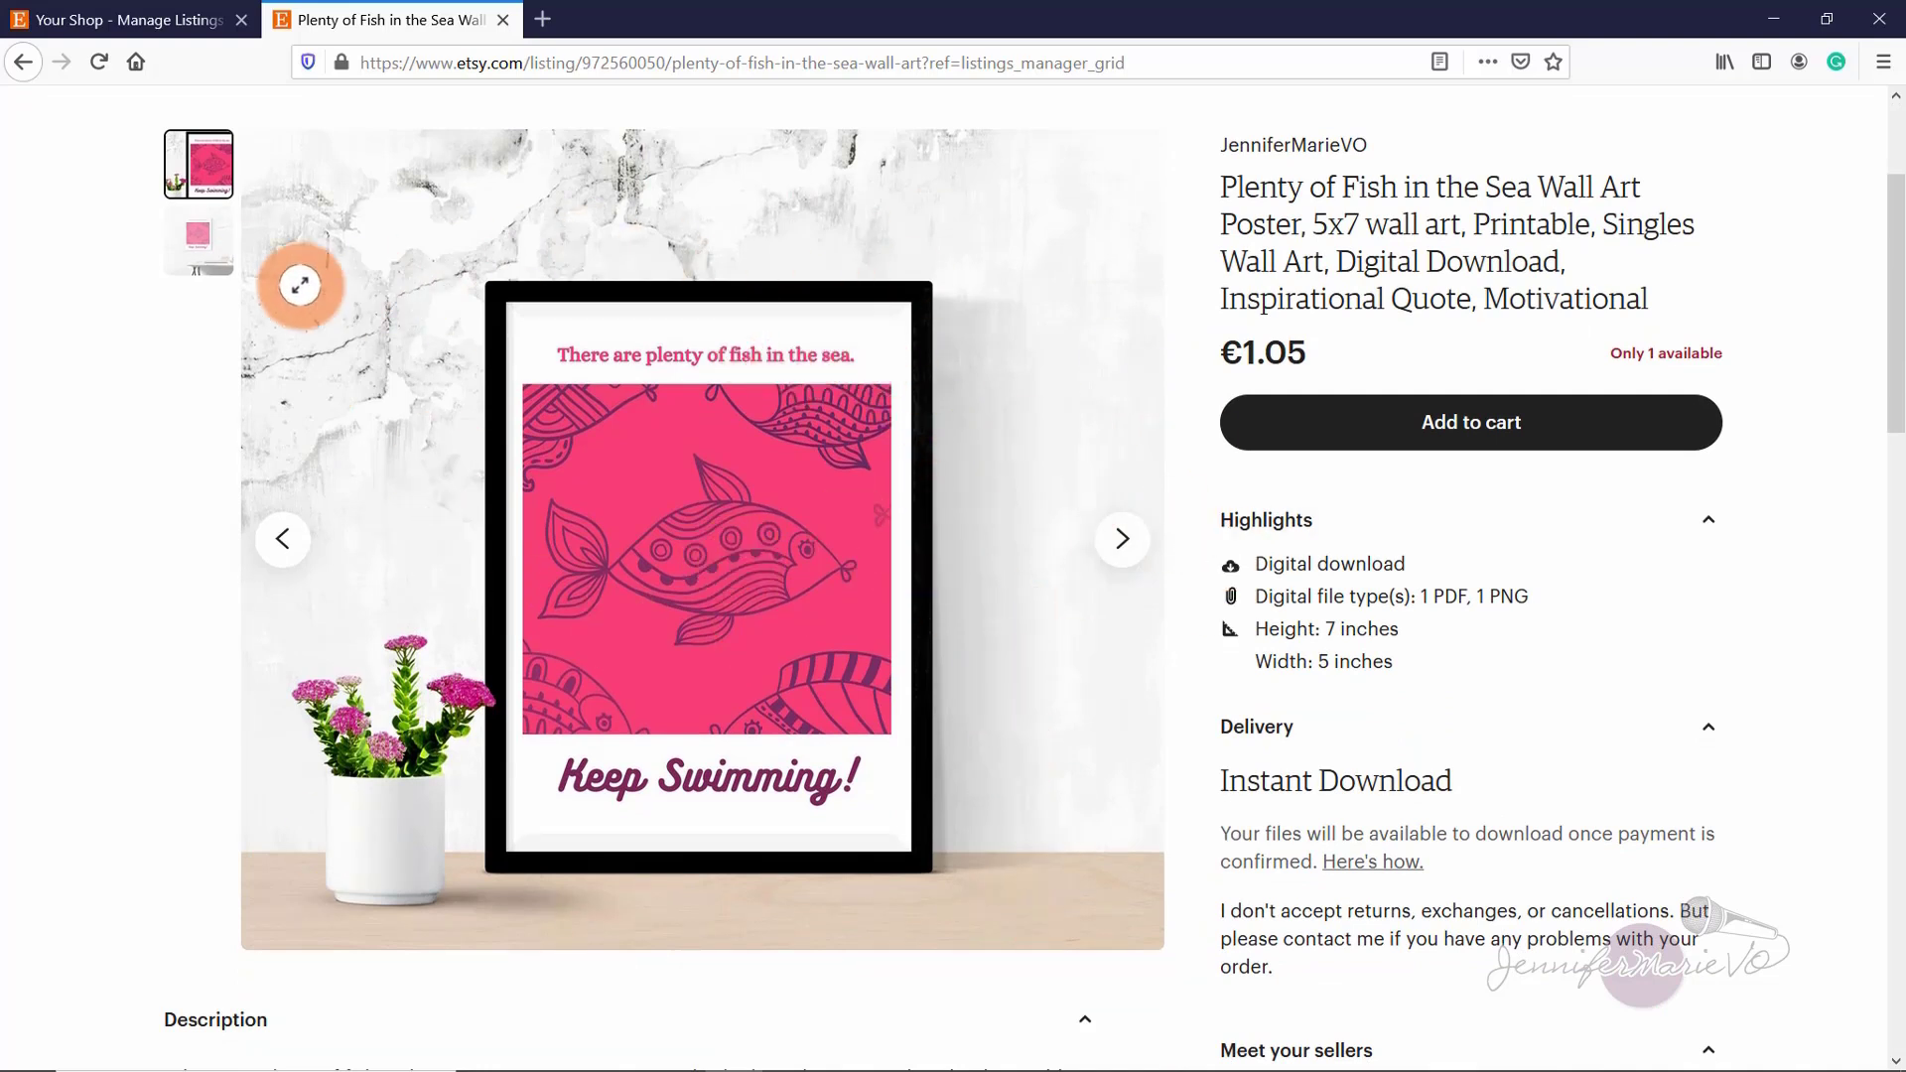
{"action": "left_click", "coordinate": [194, 236]}
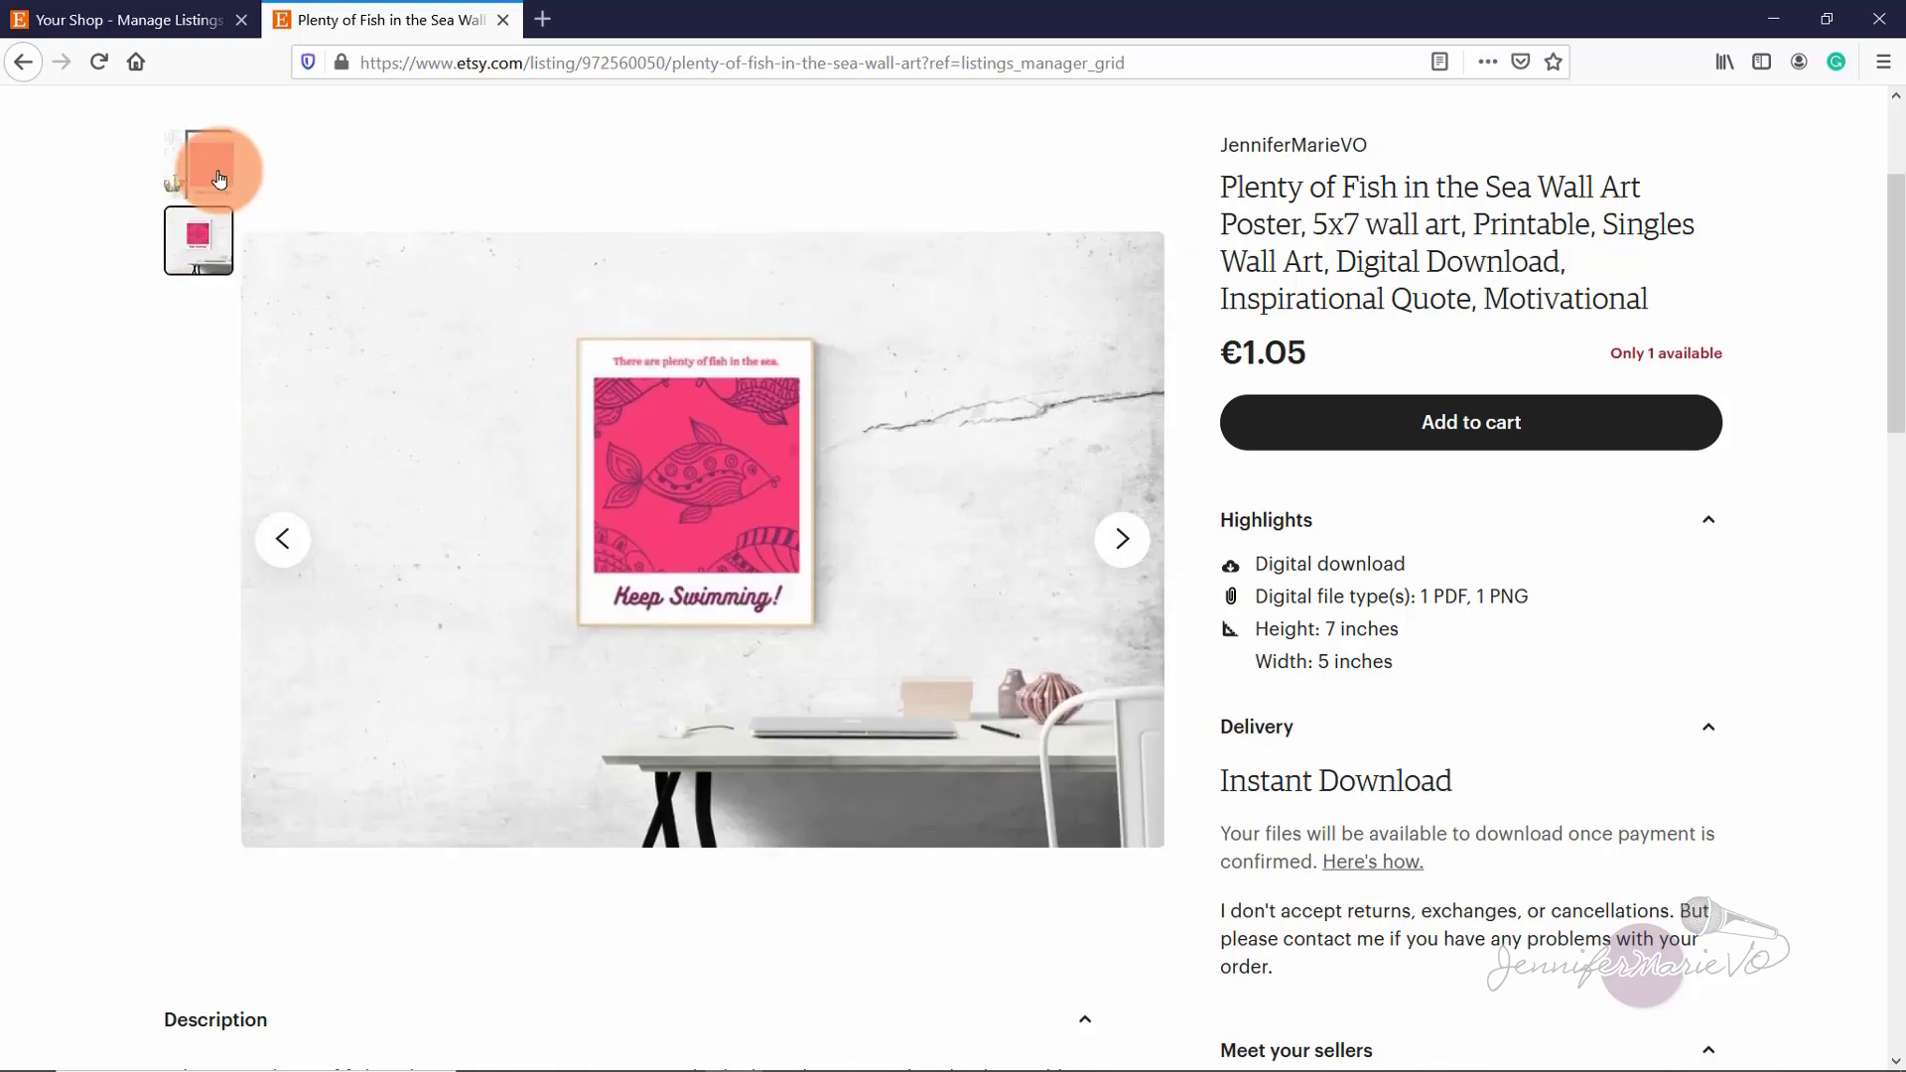
{"action": "left_click", "coordinate": [219, 179]}
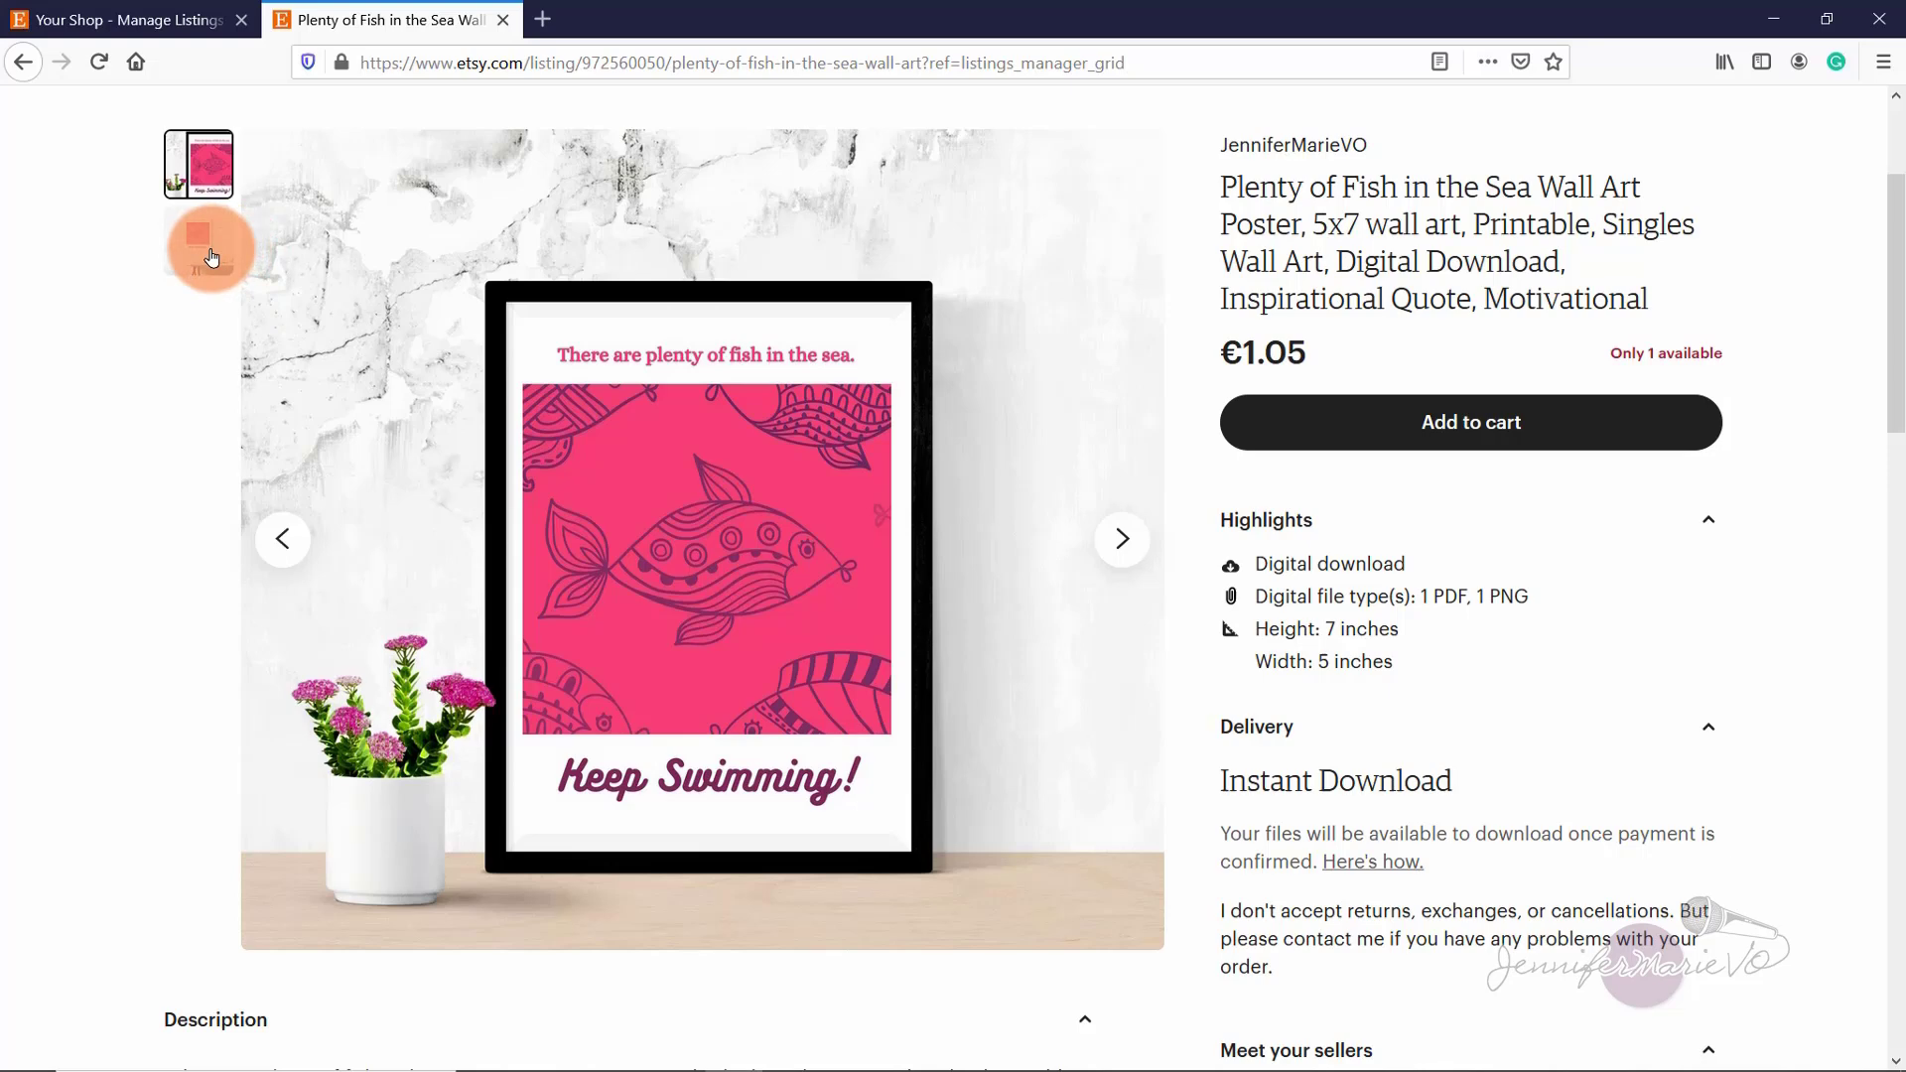
{"action": "scroll", "coordinate": [377, 302], "scroll_direction": "up", "scroll_amount": 3}
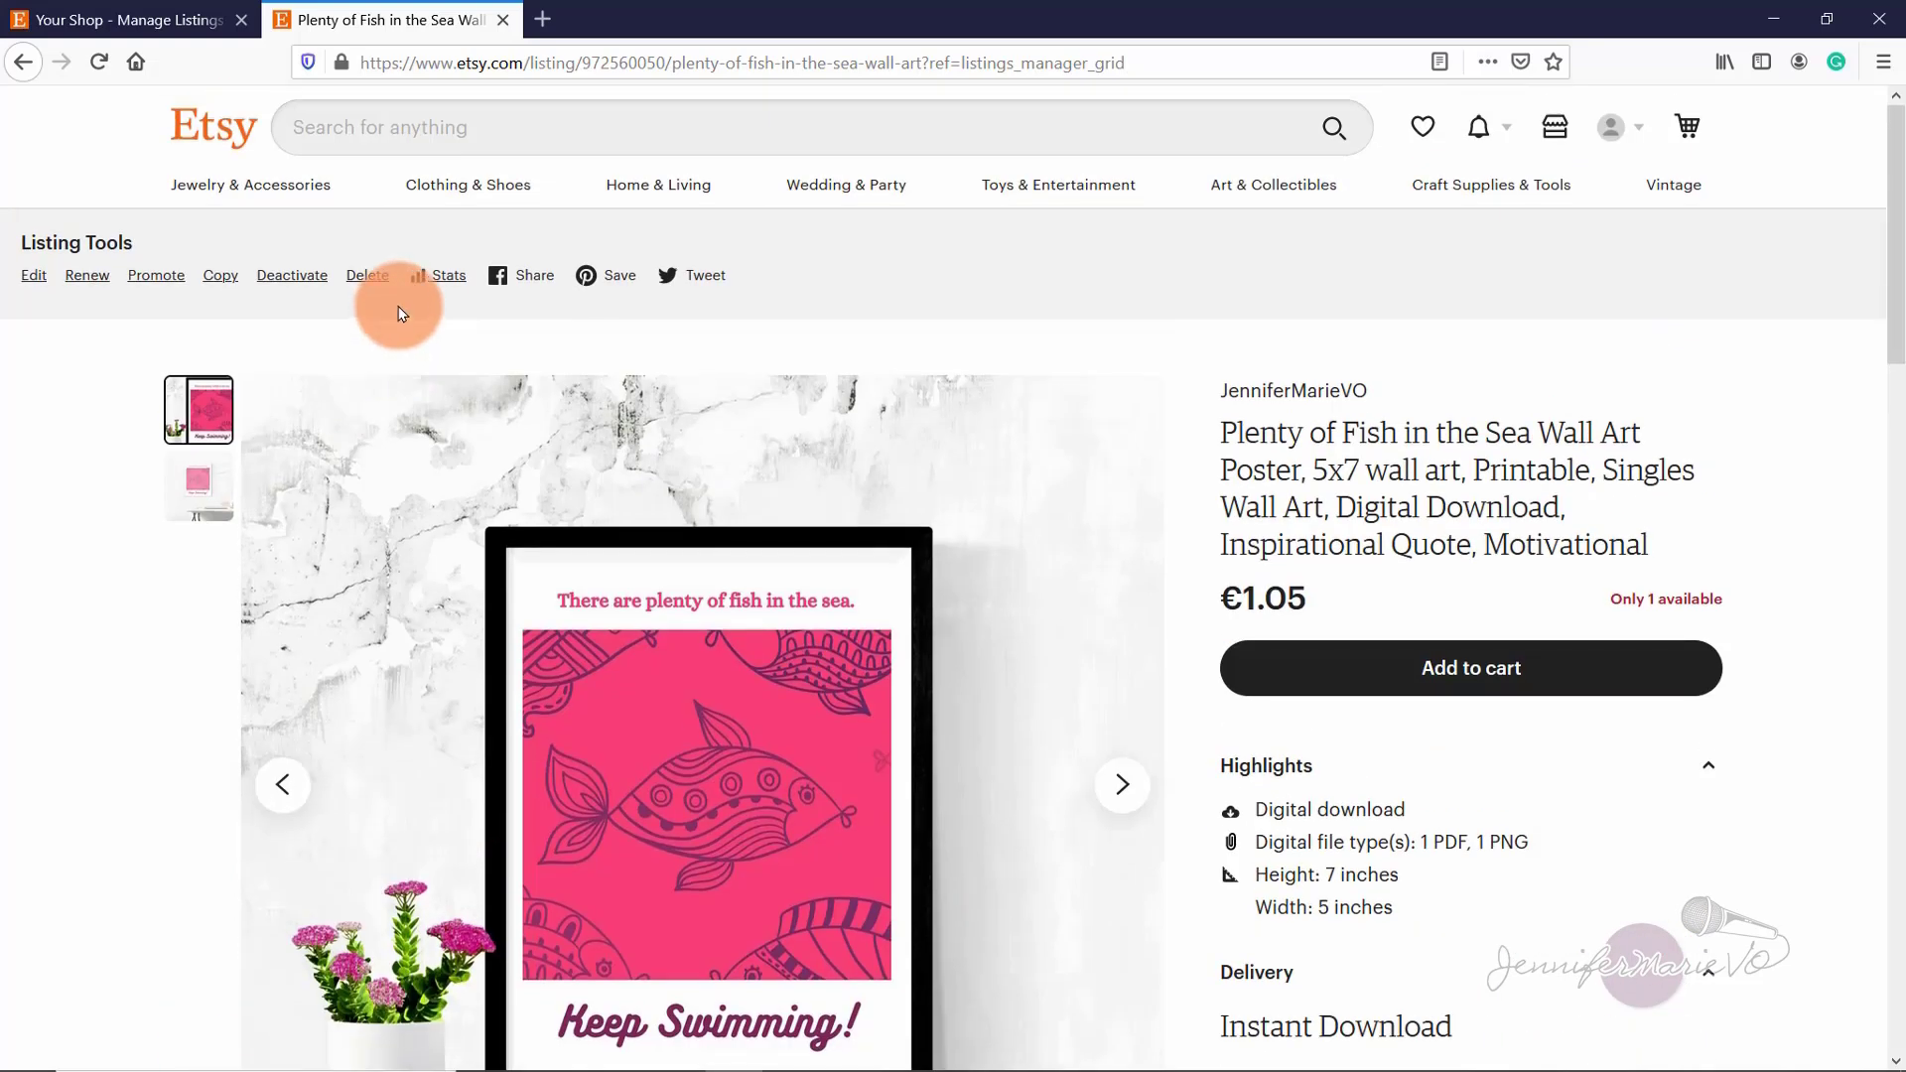